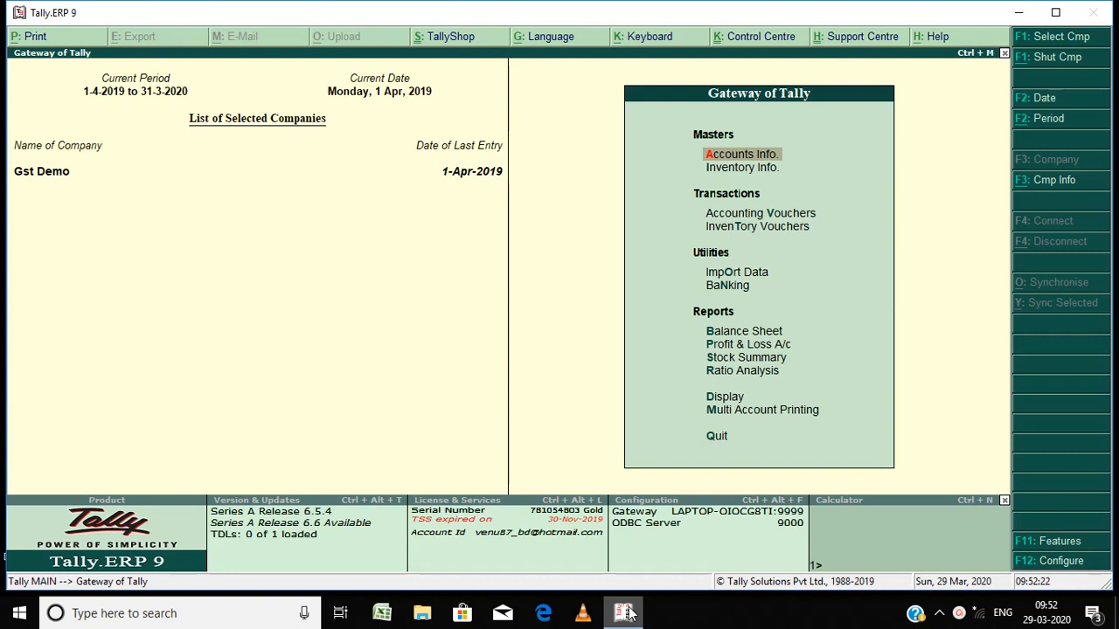
# Step: Turn on Set/alter GST details in the company's Statutory & Taxation features
pyautogui.press('Down')
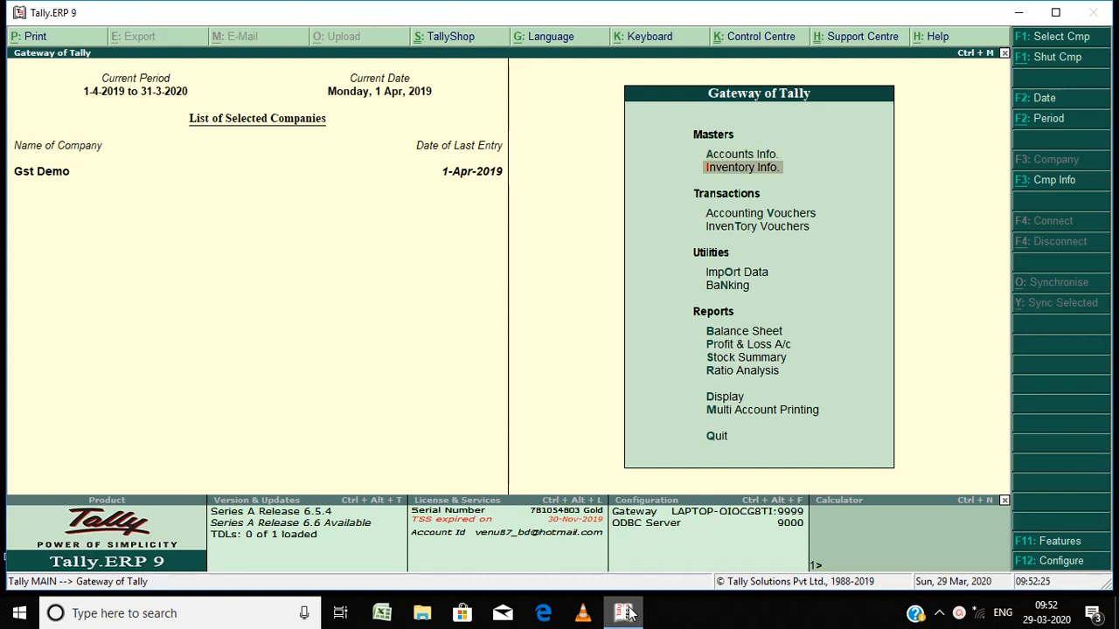
pyautogui.press('Down')
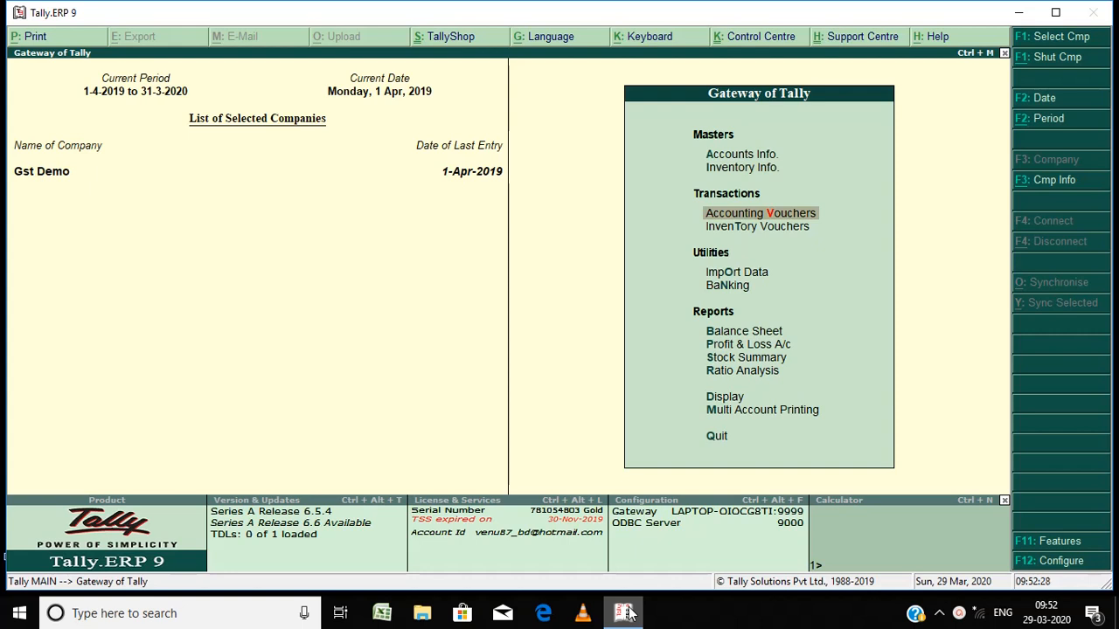
pyautogui.click(1060, 545)
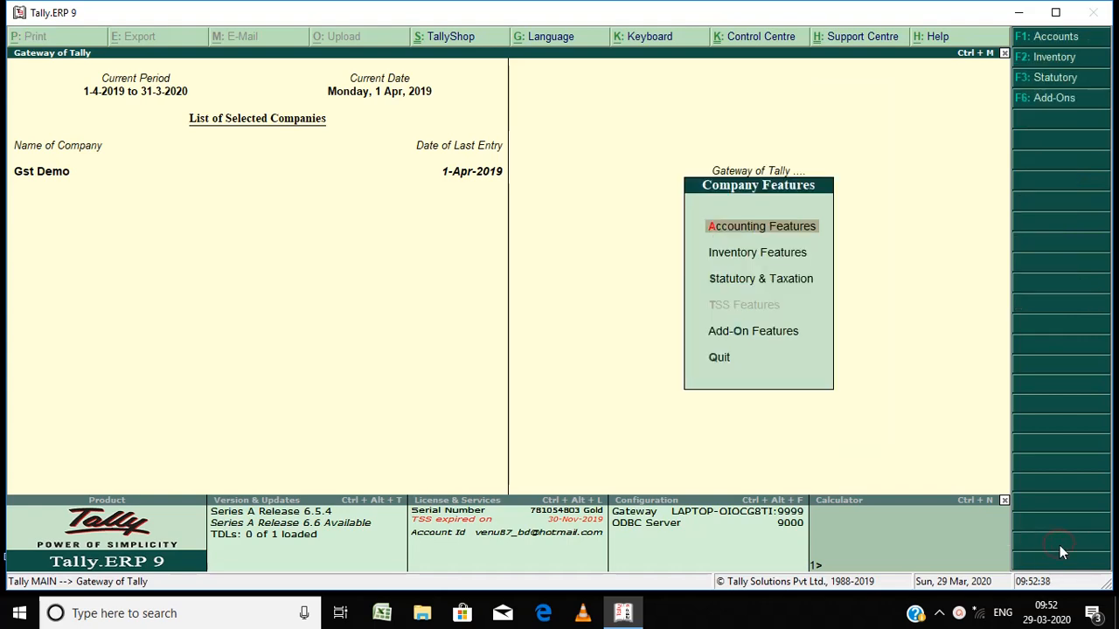
pyautogui.press('Down')
pyautogui.press('Down')
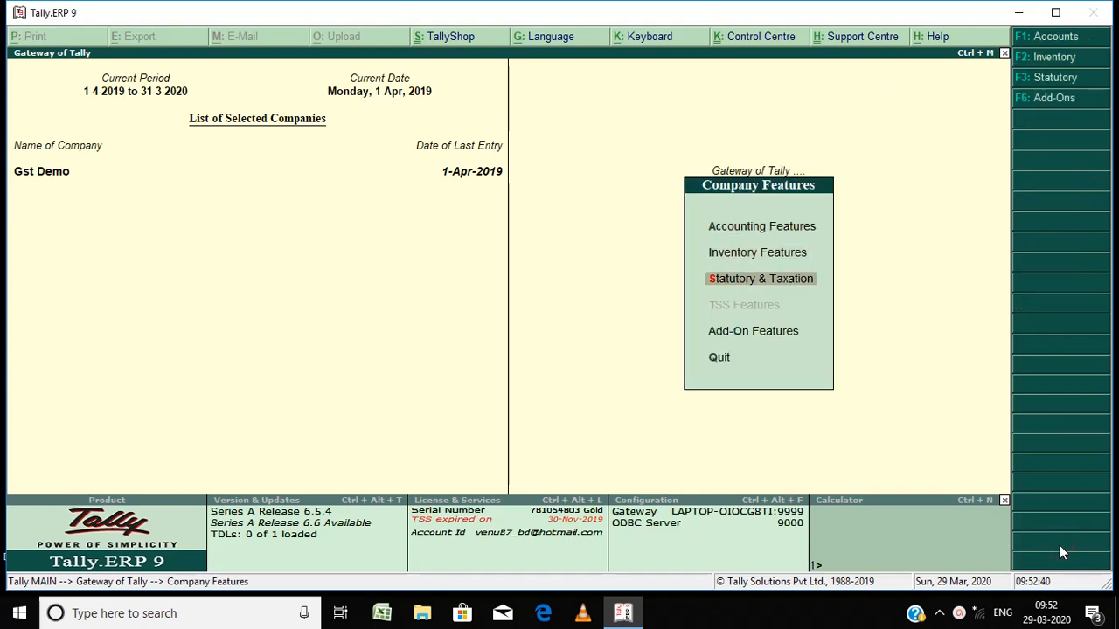
pyautogui.press('Return')
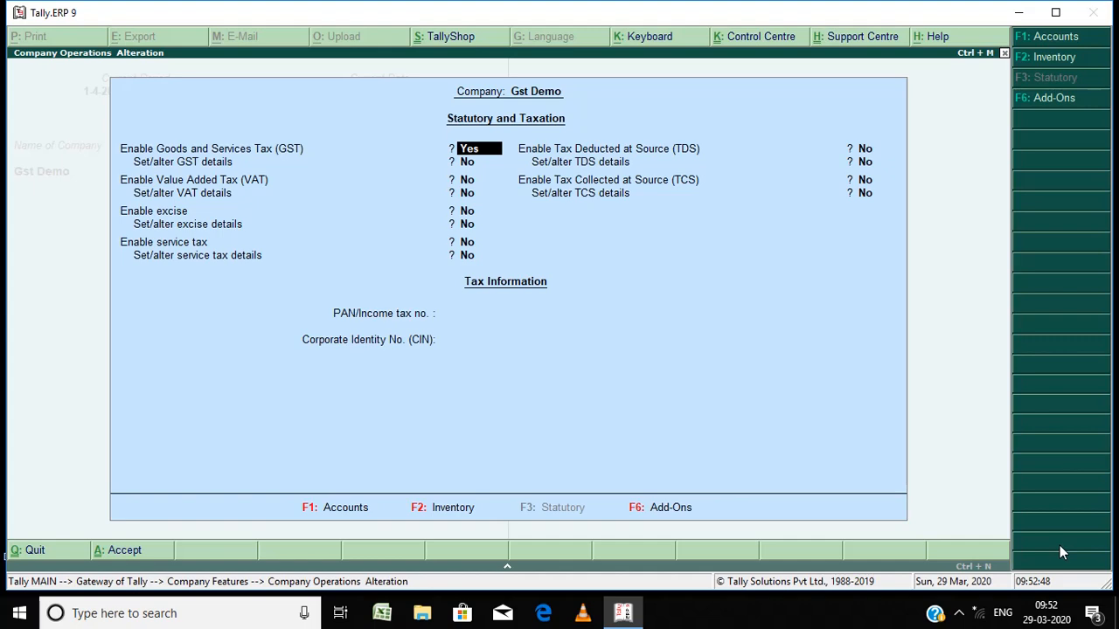
pyautogui.press('Return')
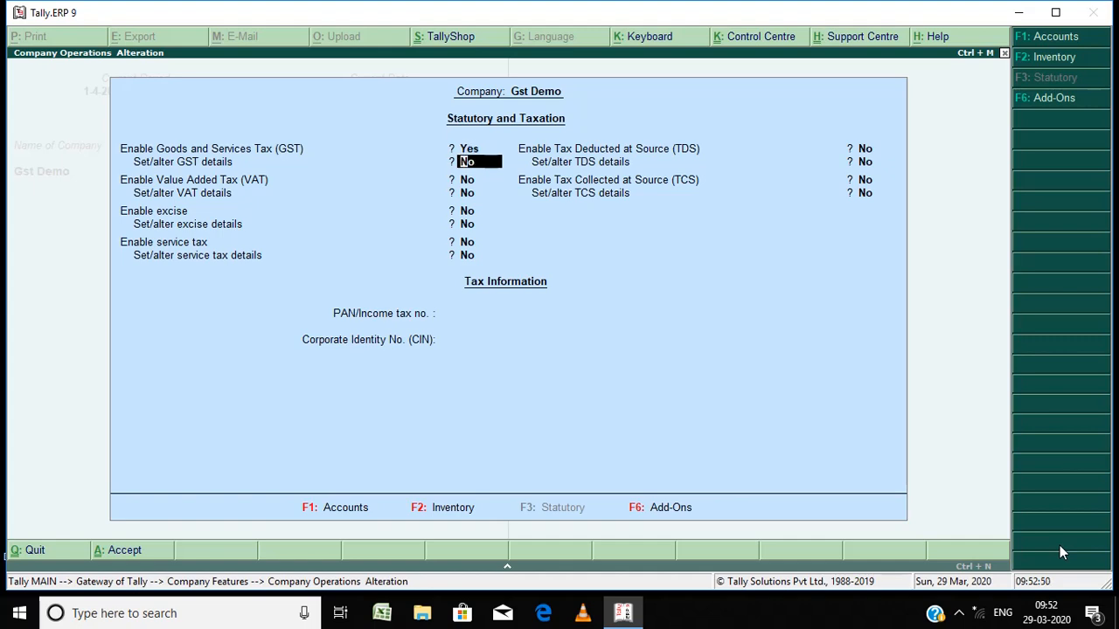
pyautogui.write('y')
pyautogui.press('Return')
# Step: Accept the company's GST details unchanged and save the statutory feature settings
pyautogui.press('Return')
pyautogui.press('Return')
pyautogui.press('Return')
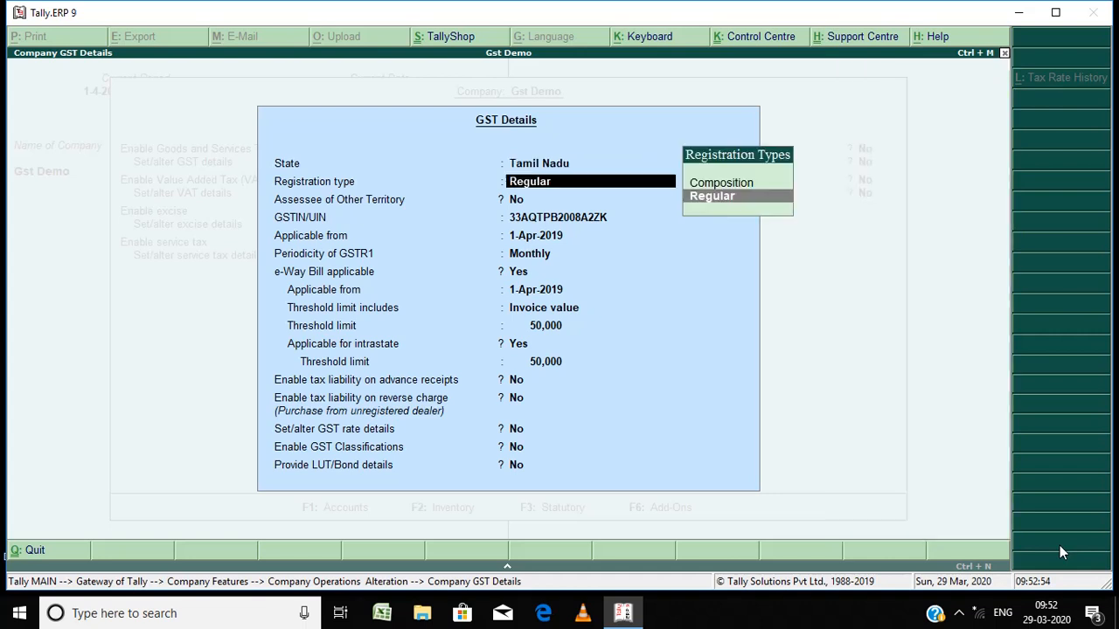
pyautogui.press('Return')
pyautogui.press('Return')
pyautogui.press('Return')
pyautogui.press('Return')
pyautogui.press('Return')
pyautogui.press('Return')
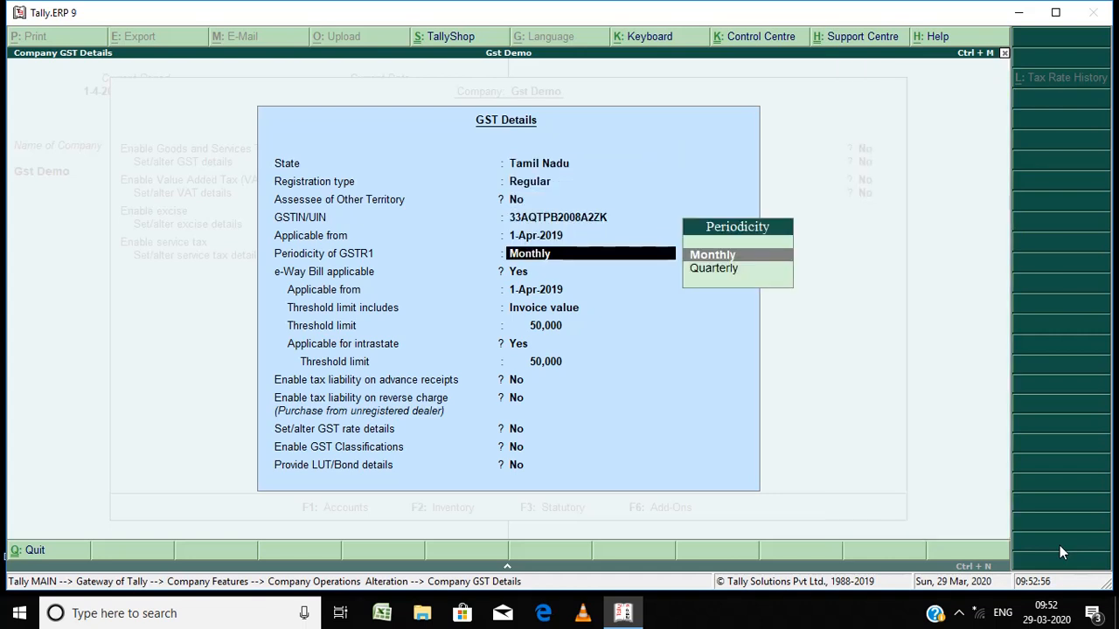
pyautogui.press('Return')
pyautogui.press('Return')
pyautogui.press('Return')
pyautogui.press('Return')
pyautogui.press('Return')
pyautogui.press('Return')
pyautogui.press('Return')
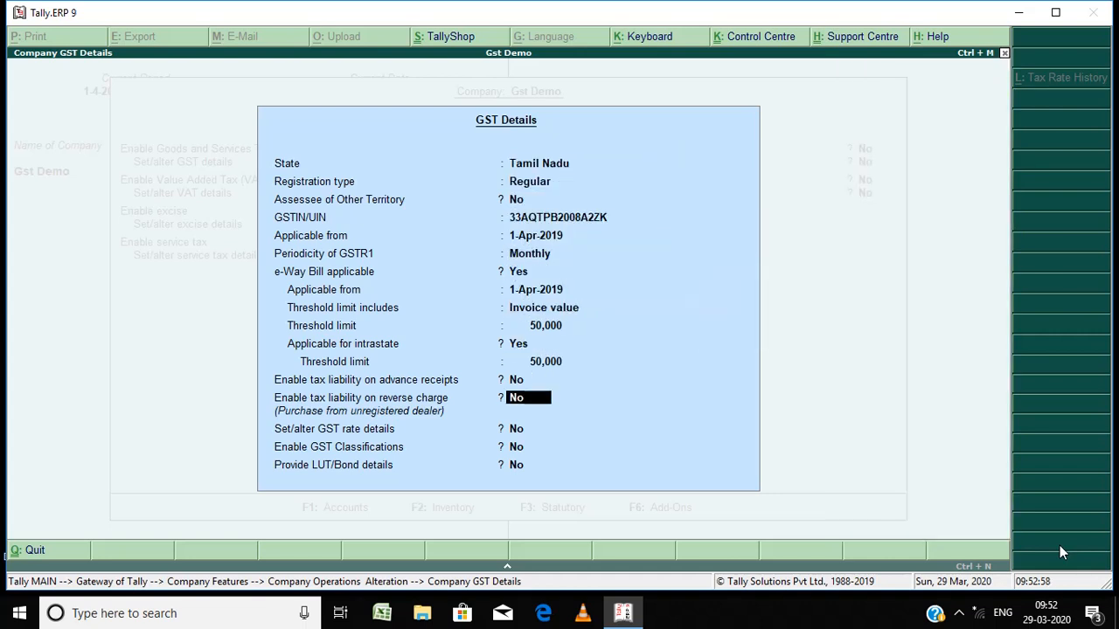
pyautogui.press('Return')
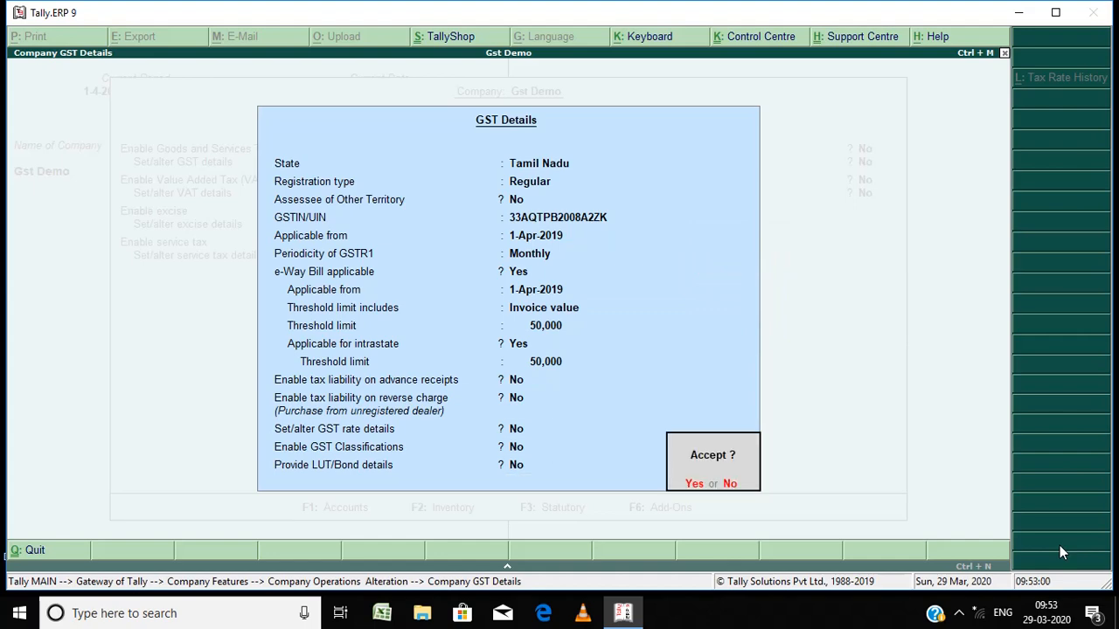
pyautogui.press('Return')
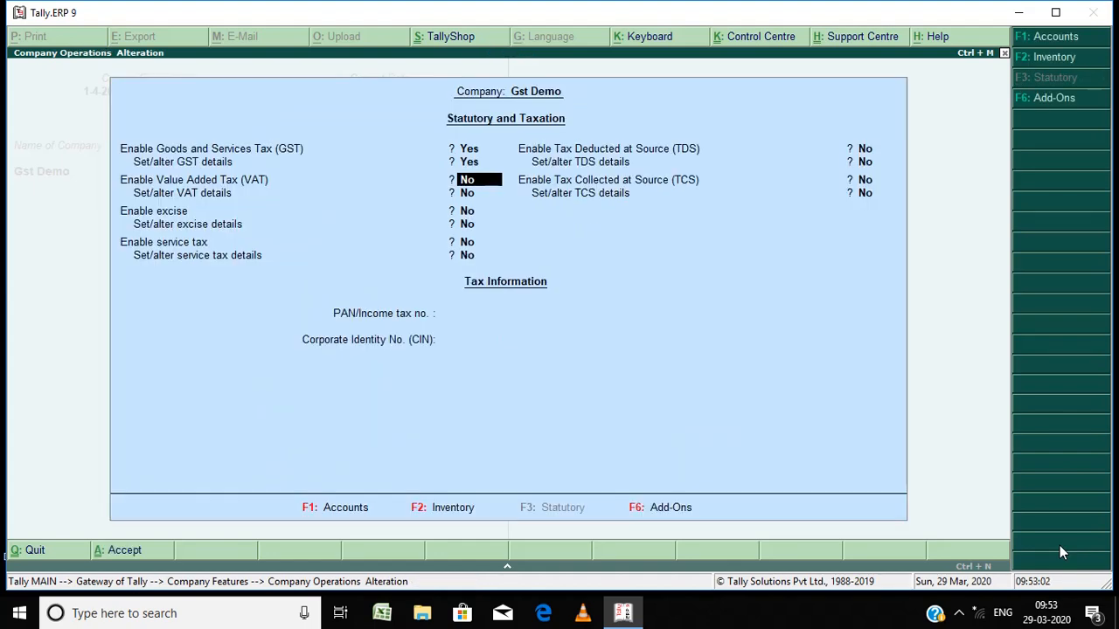
pyautogui.press('Escape')
pyautogui.press('Return')
pyautogui.press('Escape')
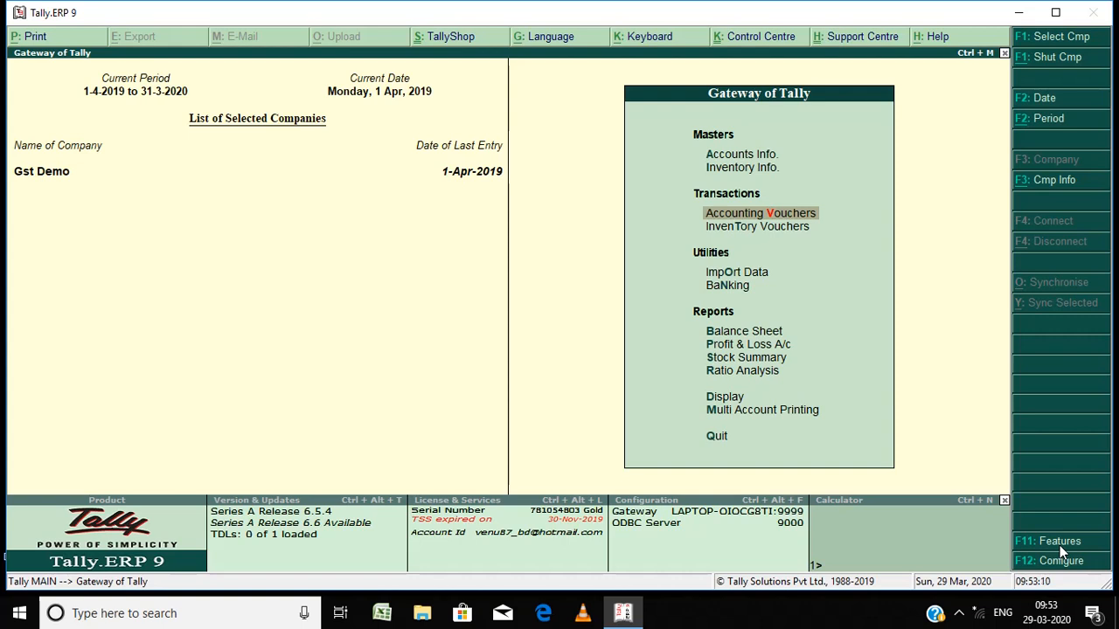
# Step: Open Account Books from the Display menu
pyautogui.press('Up')
pyautogui.press('Up')
pyautogui.press('Up')
pyautogui.press('Up')
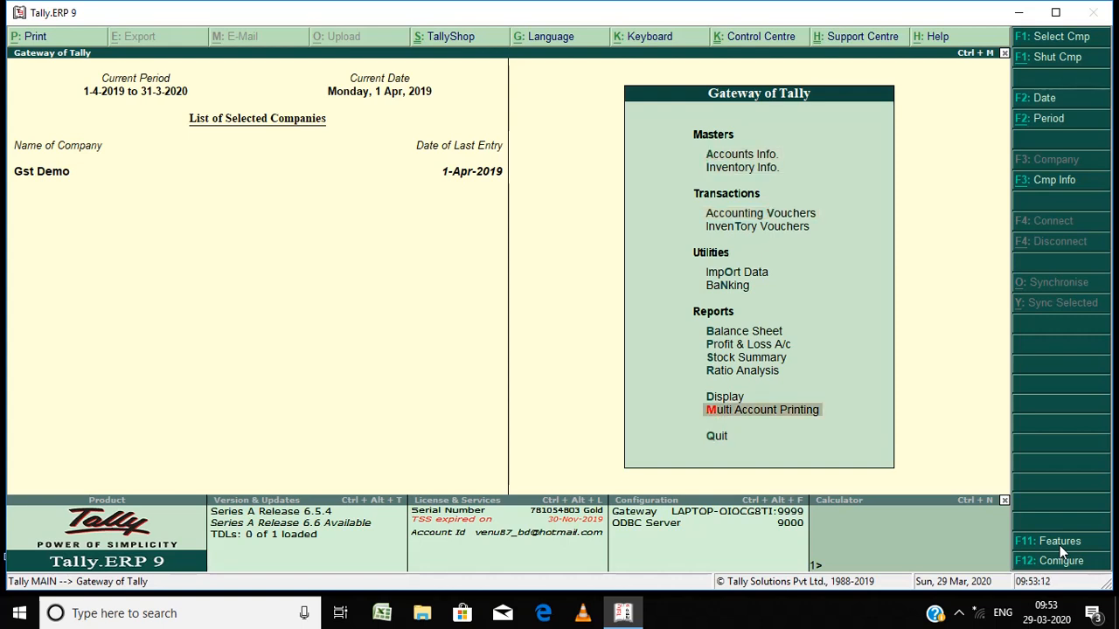
pyautogui.press('Up')
pyautogui.press('Up')
pyautogui.press('Up')
pyautogui.press('Up')
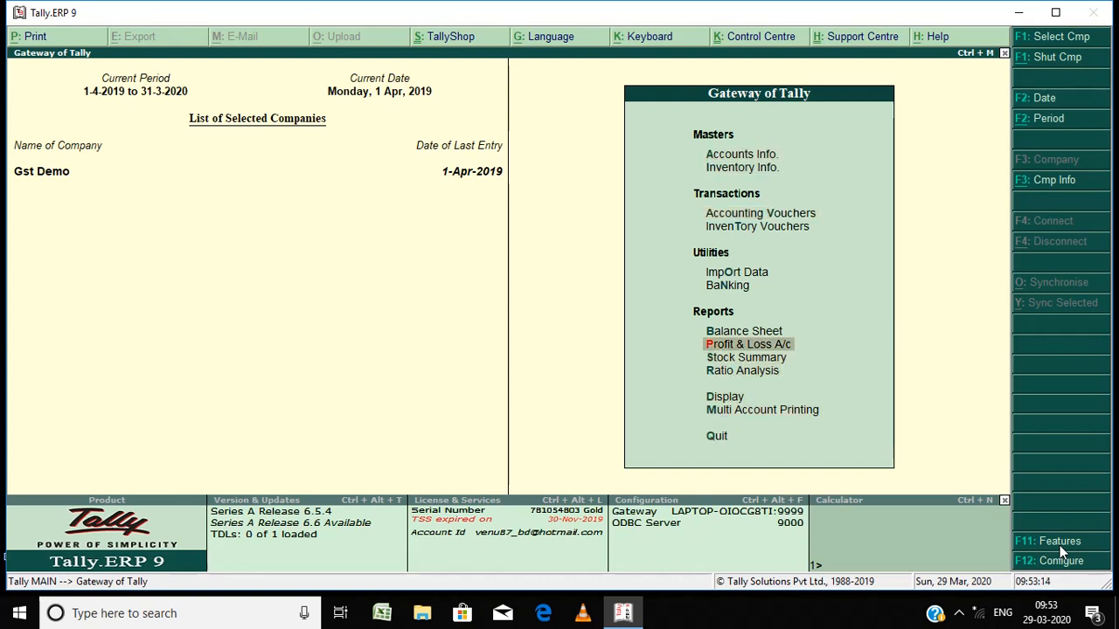
pyautogui.press('Down')
pyautogui.press('Down')
pyautogui.press('Down')
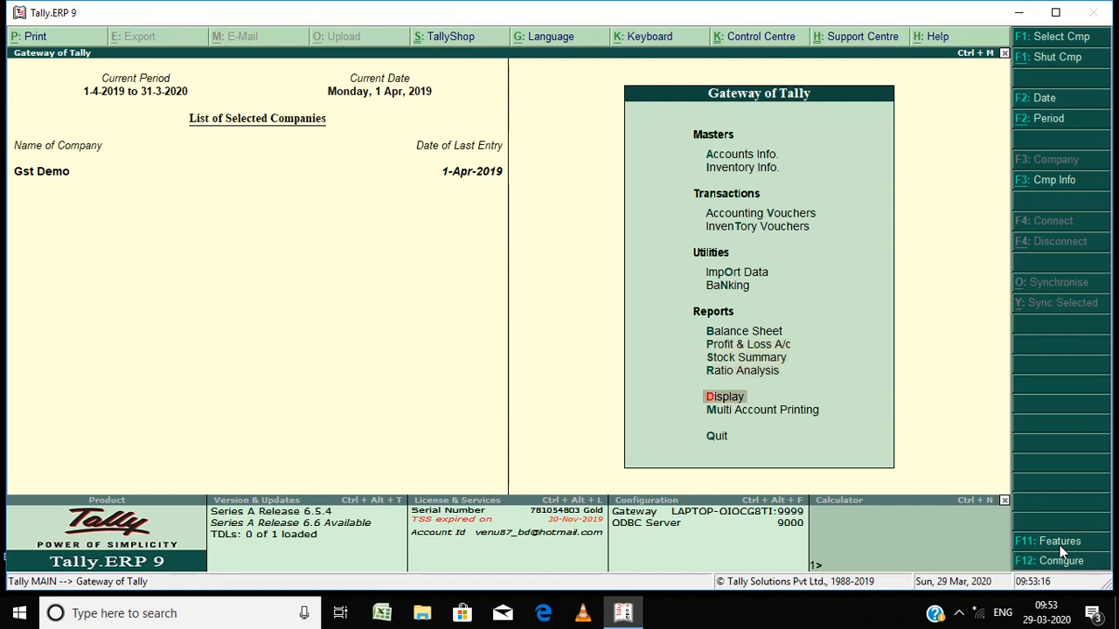
pyautogui.press('Return')
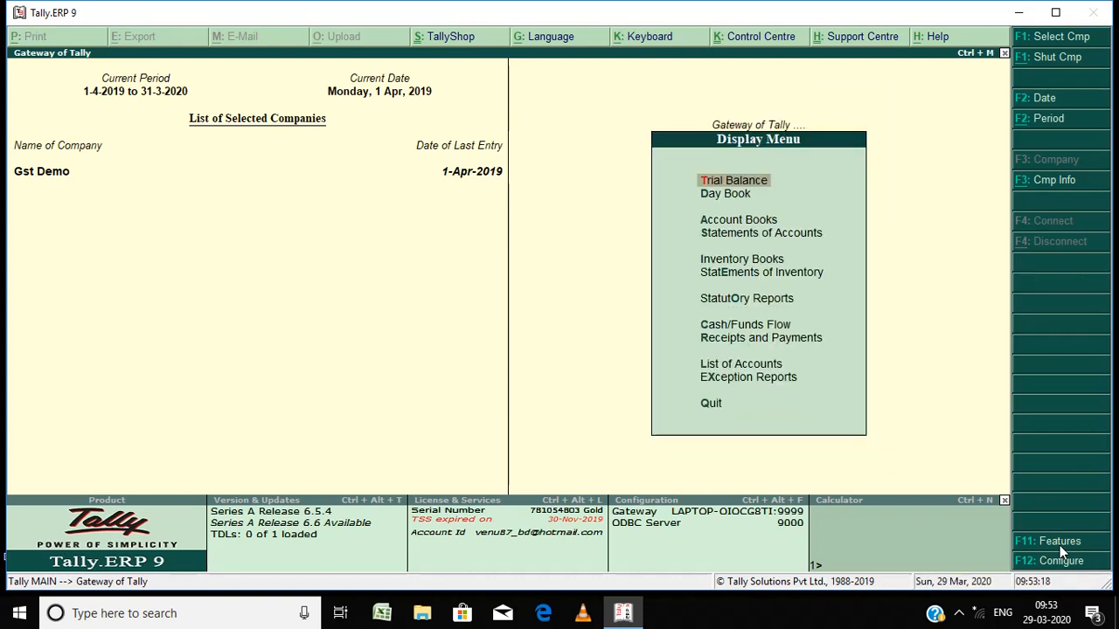
pyautogui.press('Down')
pyautogui.press('Down')
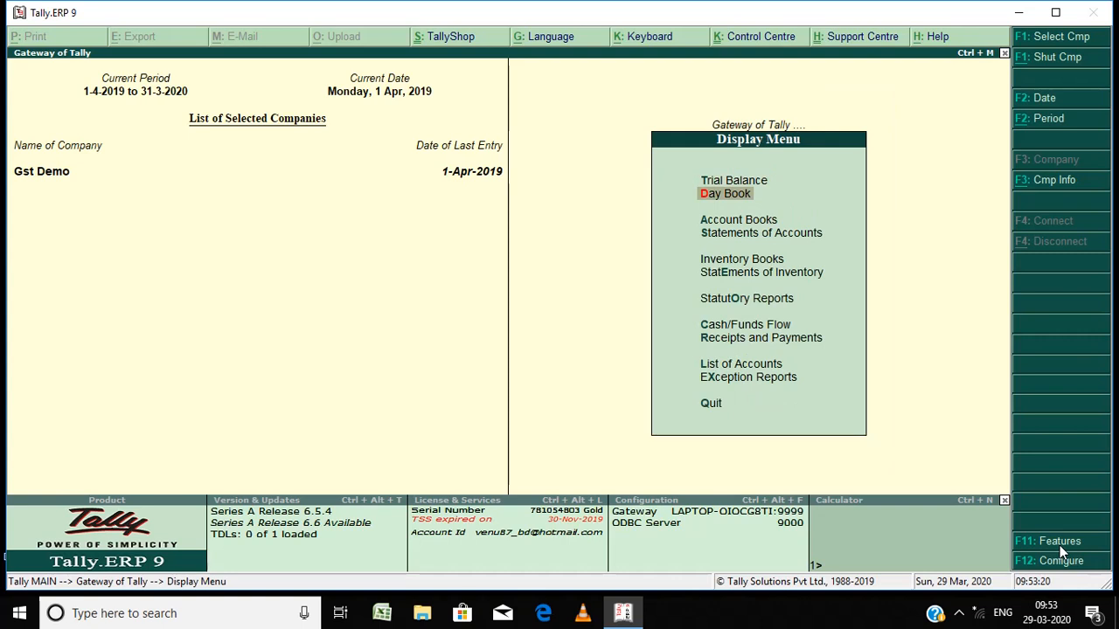
pyautogui.press('Return')
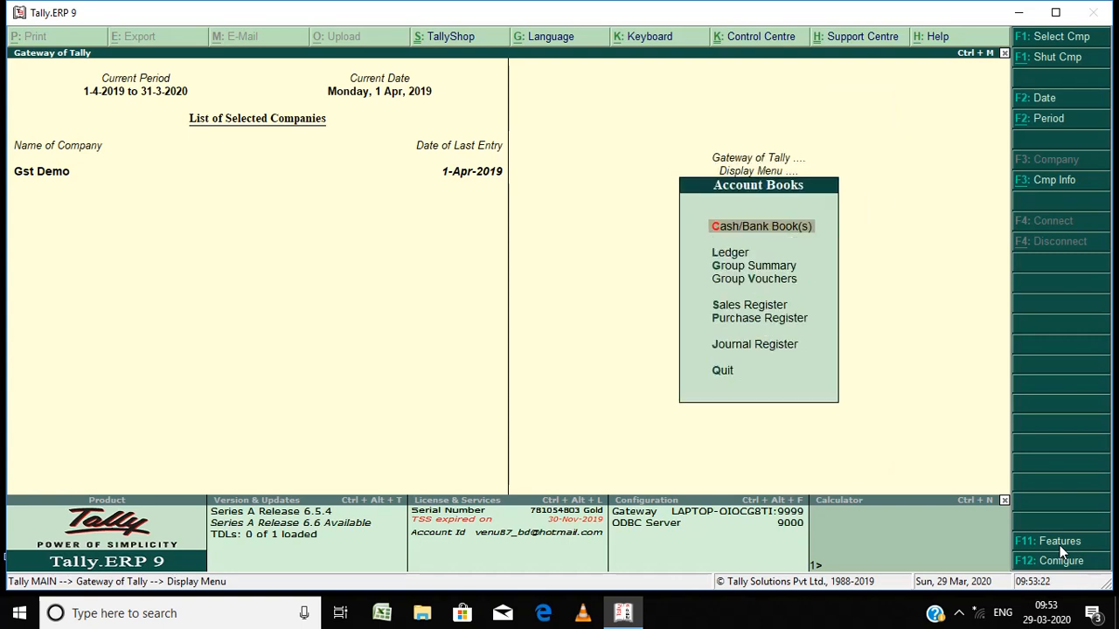
# Step: Open the Purchase Register and list April's purchase vouchers
pyautogui.press('Down')
pyautogui.press('Down')
pyautogui.press('Down')
pyautogui.press('Down')
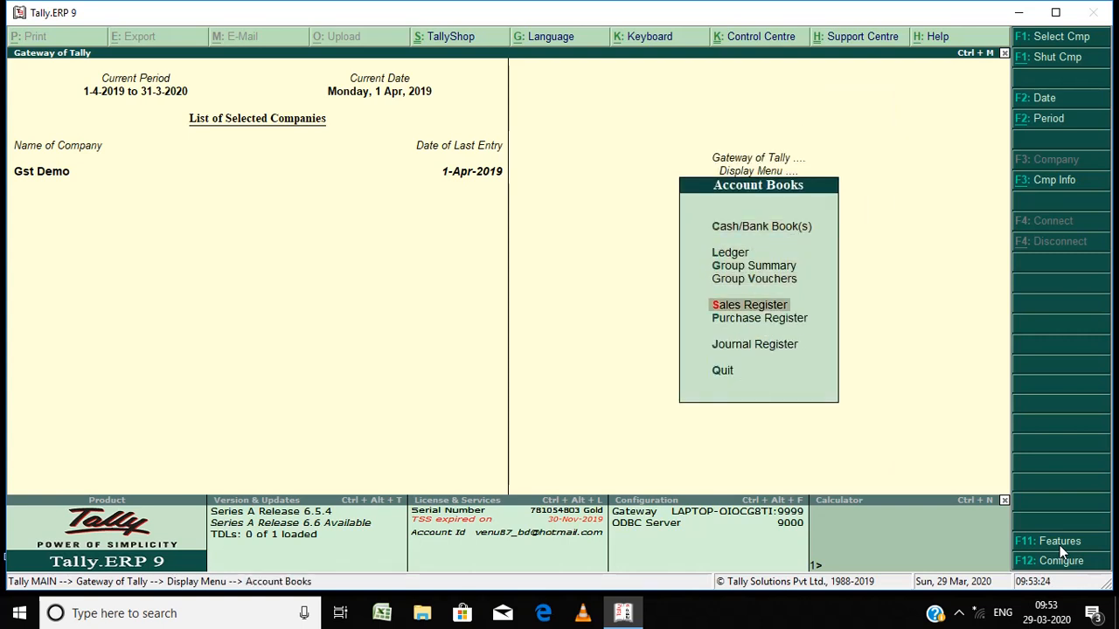
pyautogui.press('Down')
pyautogui.press('Return')
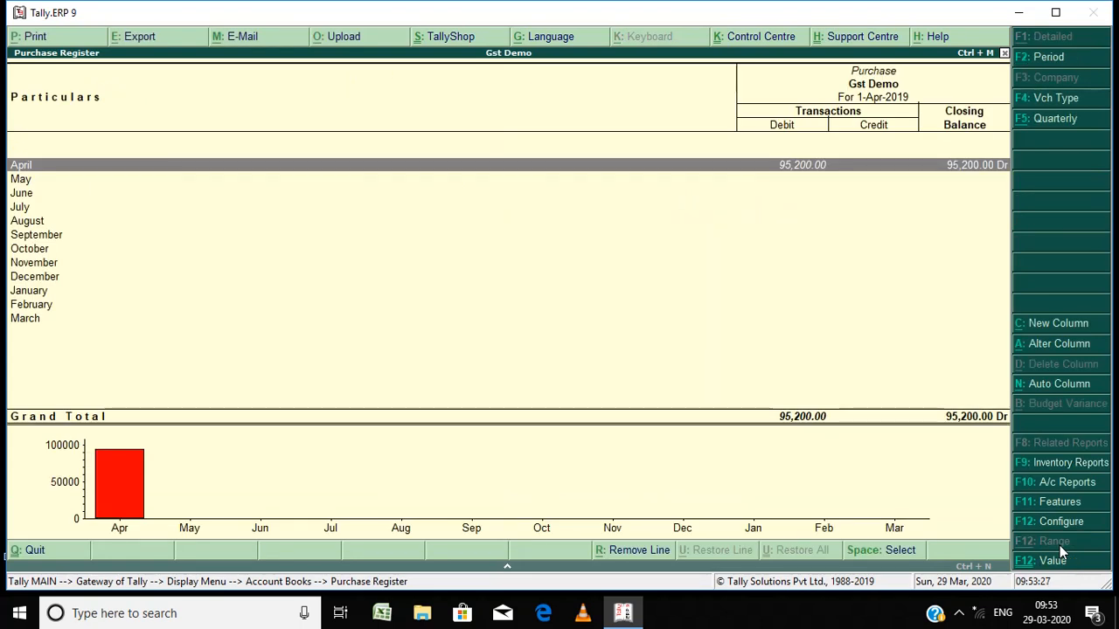
pyautogui.press('Return')
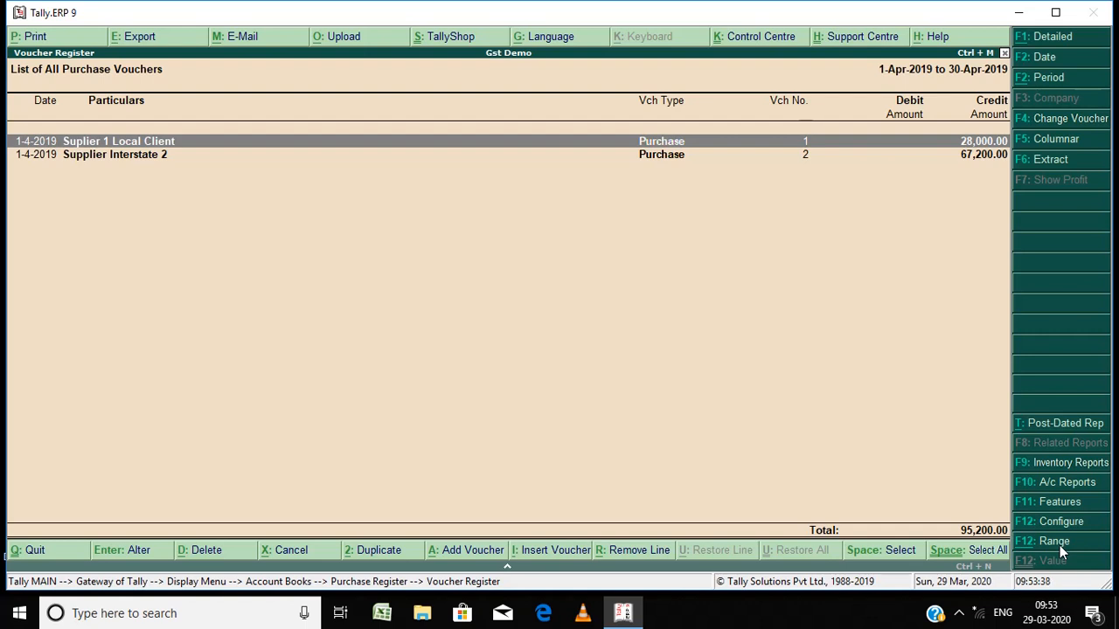
# Step: Open the Suplier 1 Local Client purchase voucher and alter its party ledger
pyautogui.press('Return')
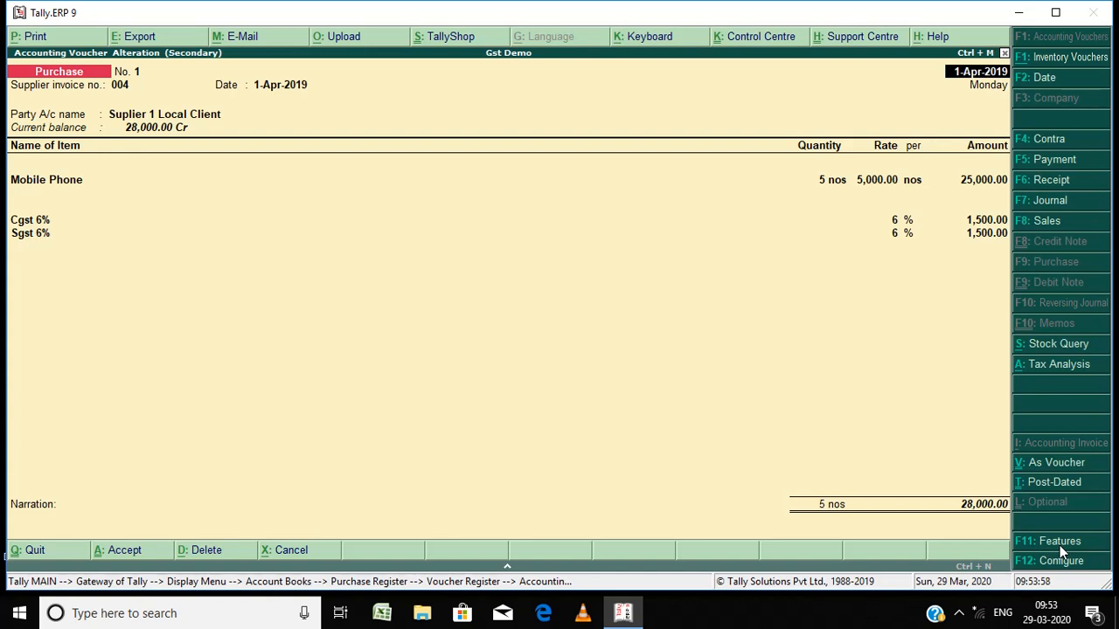
pyautogui.press('Return')
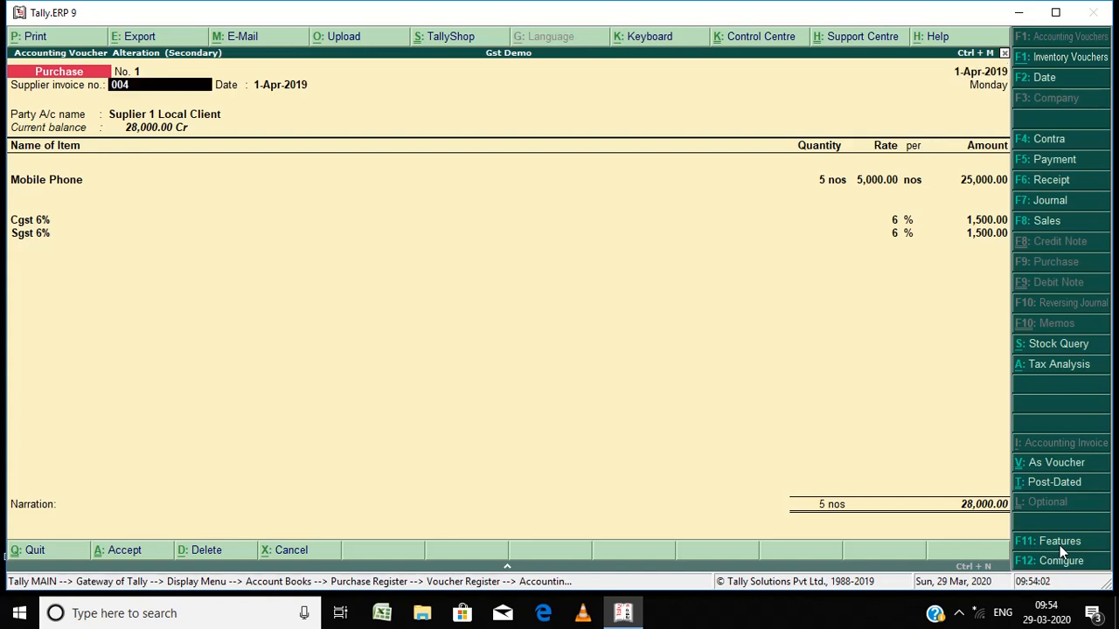
pyautogui.press('Return')
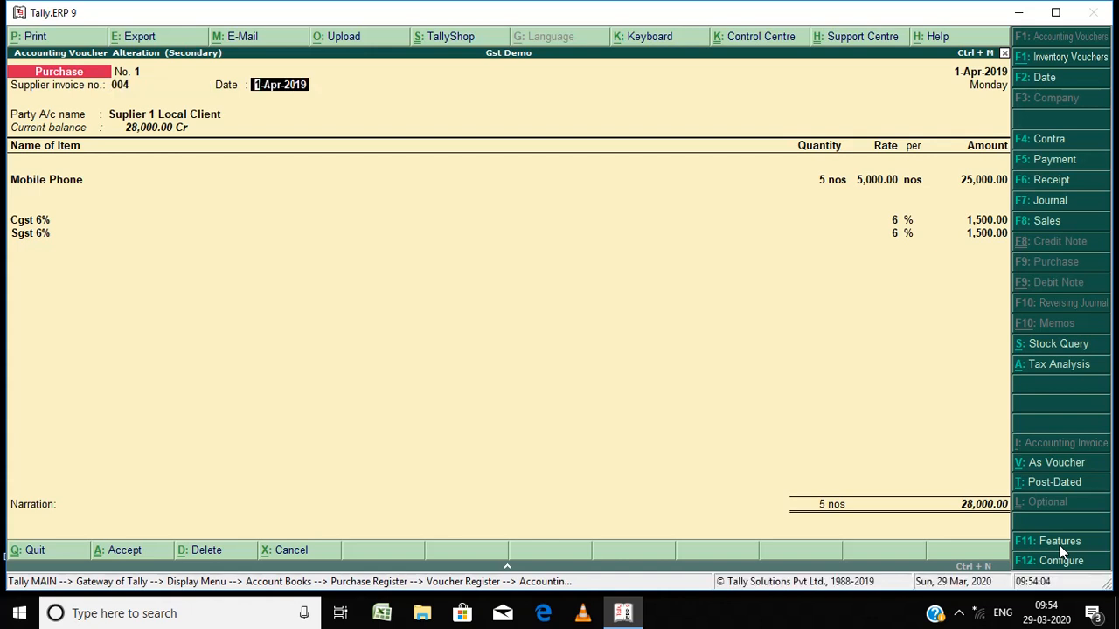
pyautogui.press('Return')
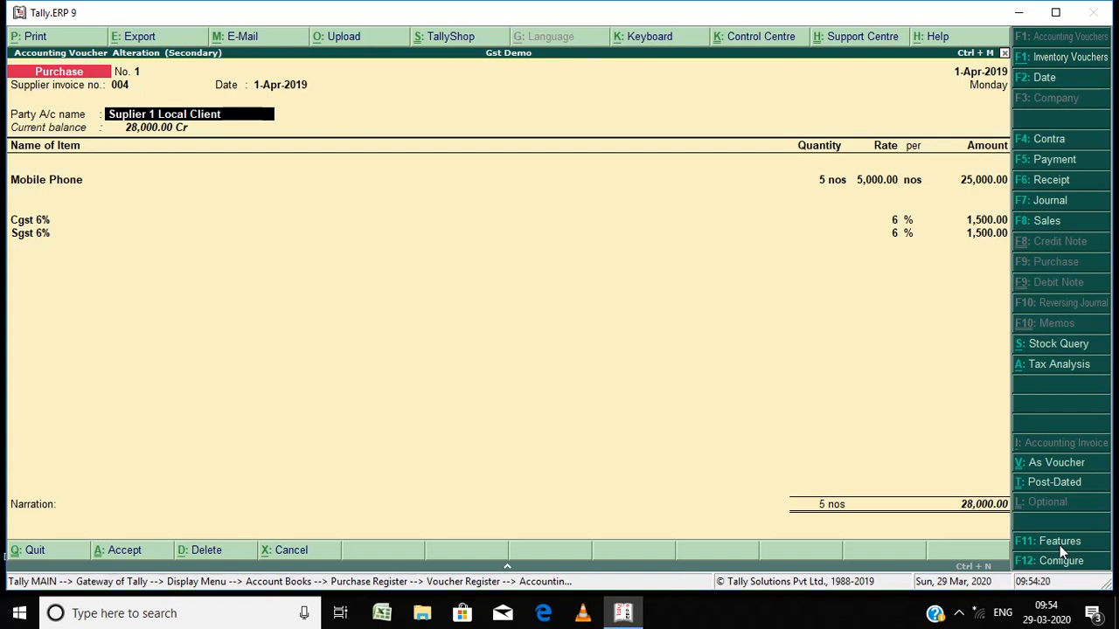
pyautogui.hotkey('ctrl', 'Return')
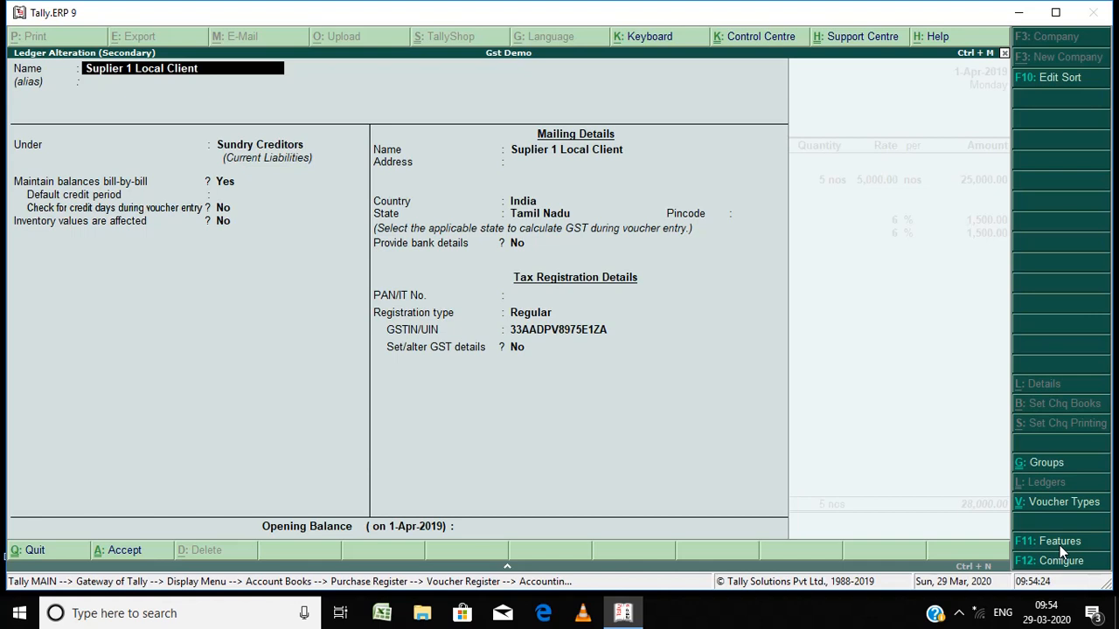
# Step: Step through the supplier ledger's fields to review its group, mailing and tax registration details
pyautogui.press('Return')
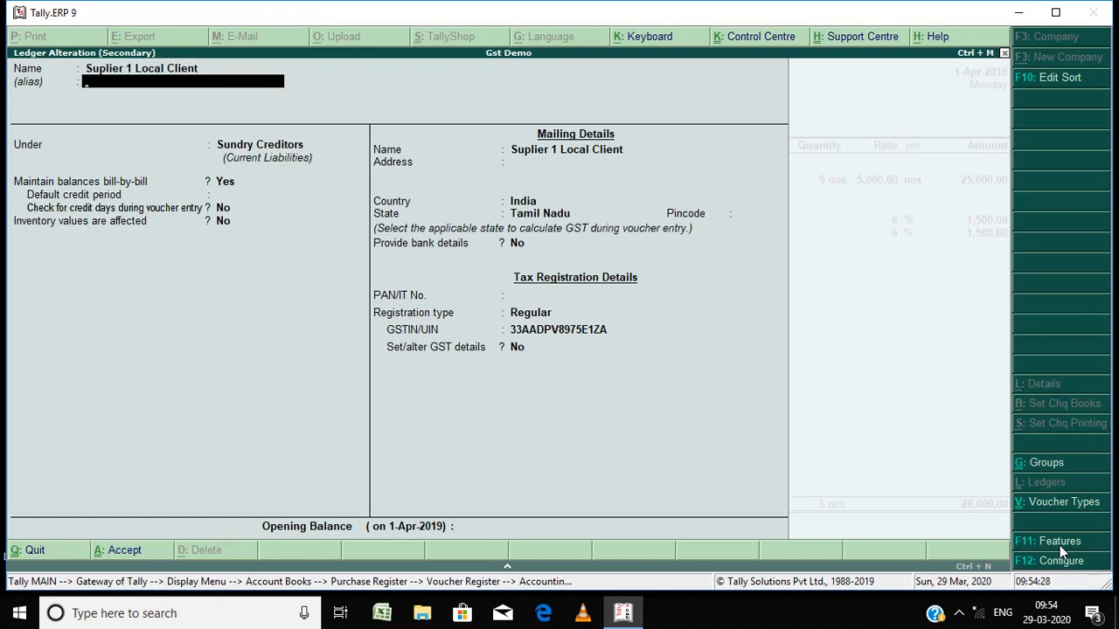
pyautogui.press('Return')
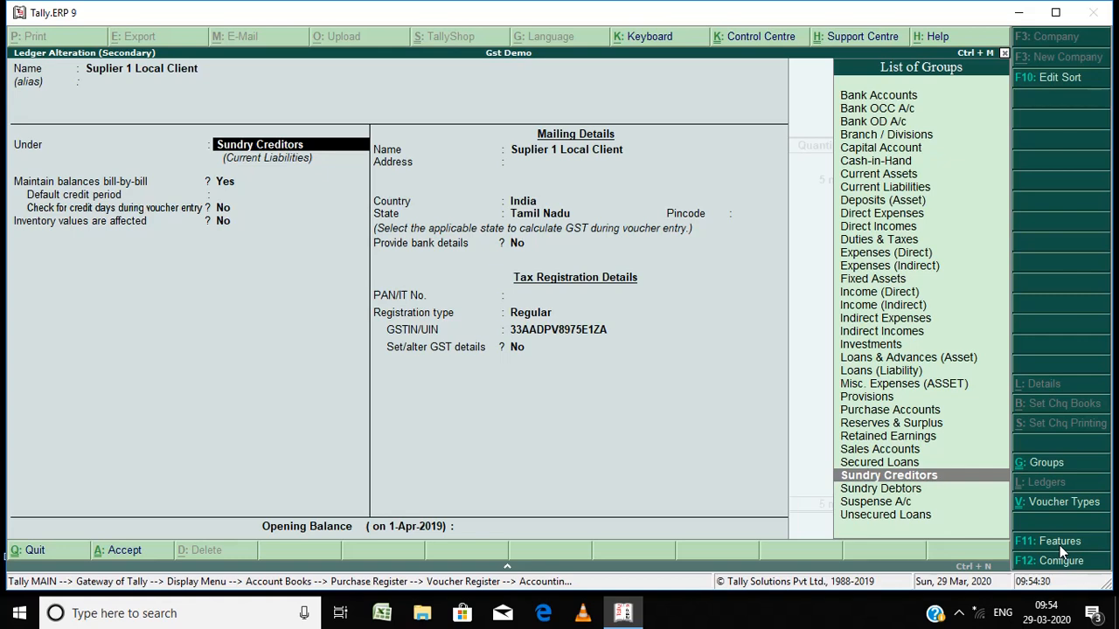
pyautogui.press('Return')
pyautogui.press('Return')
pyautogui.press('Return')
pyautogui.press('Return')
pyautogui.press('Return')
pyautogui.press('Return')
pyautogui.press('Return')
pyautogui.press('Return')
pyautogui.press('Return')
pyautogui.press('Return')
pyautogui.press('Return')
pyautogui.press('Return')
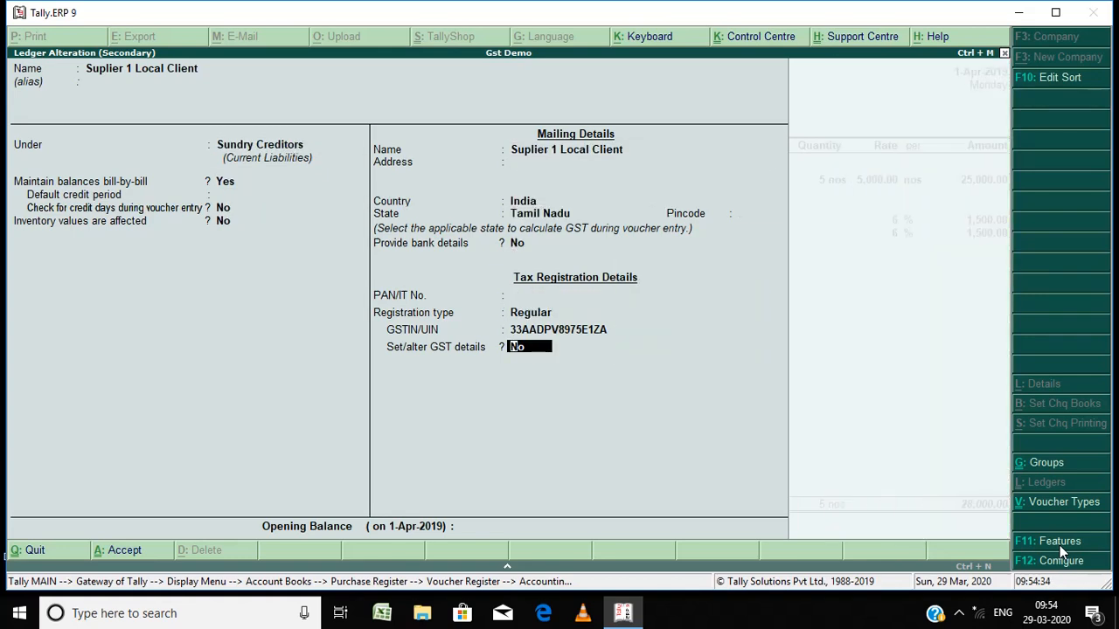
# Step: Review the registration type options, keep Regular, and accept the supplier ledger without changes
pyautogui.press('BackSpace')
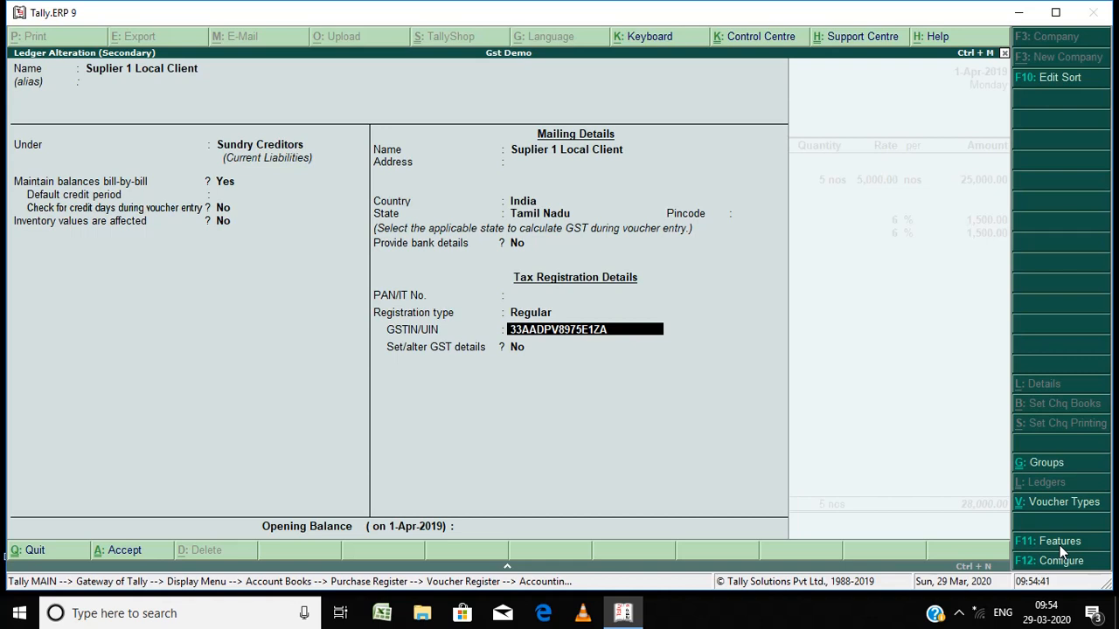
pyautogui.press('BackSpace')
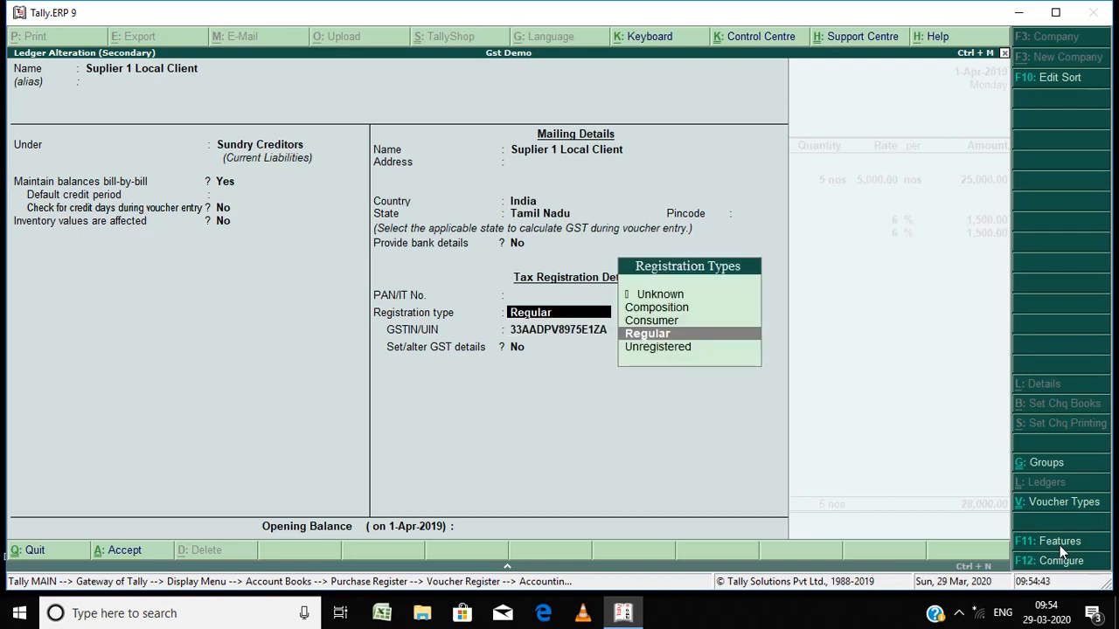
pyautogui.press('Down')
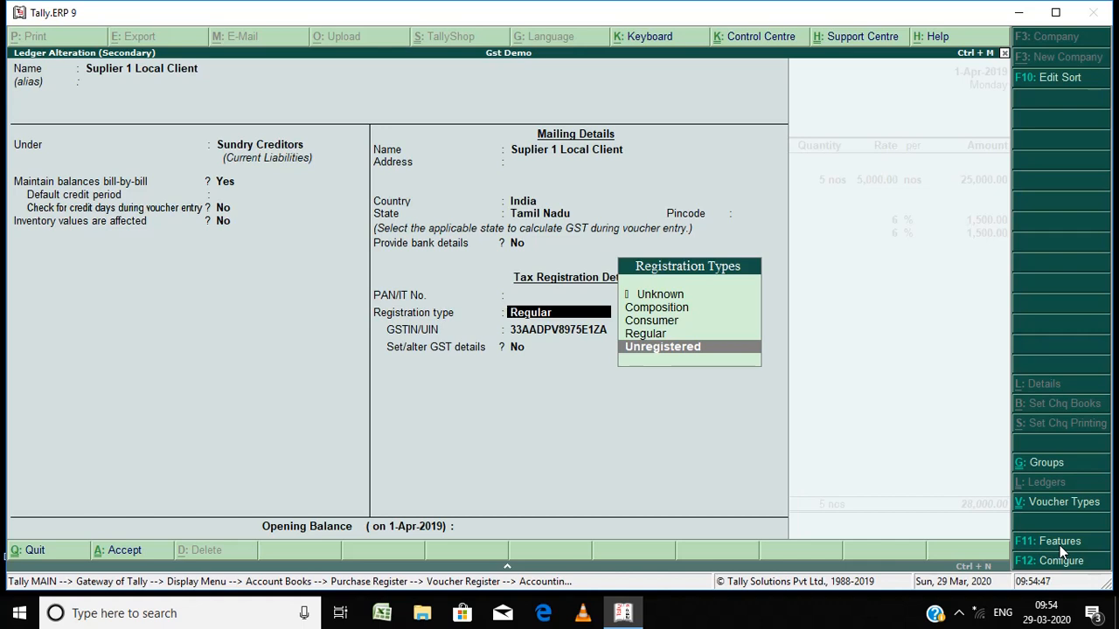
pyautogui.press('Up')
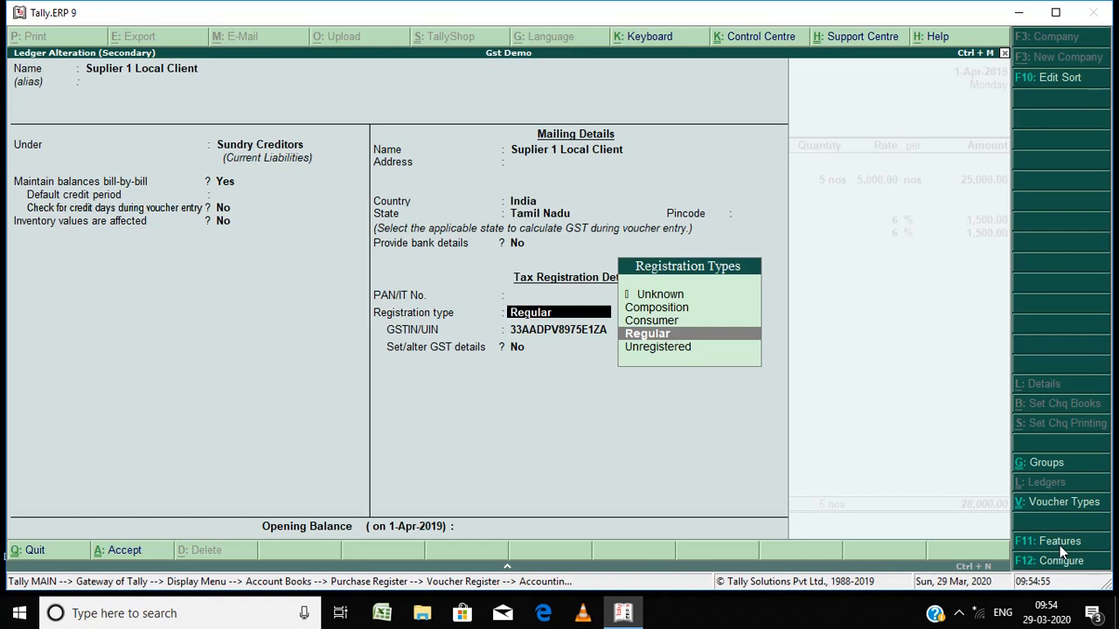
pyautogui.press('Return')
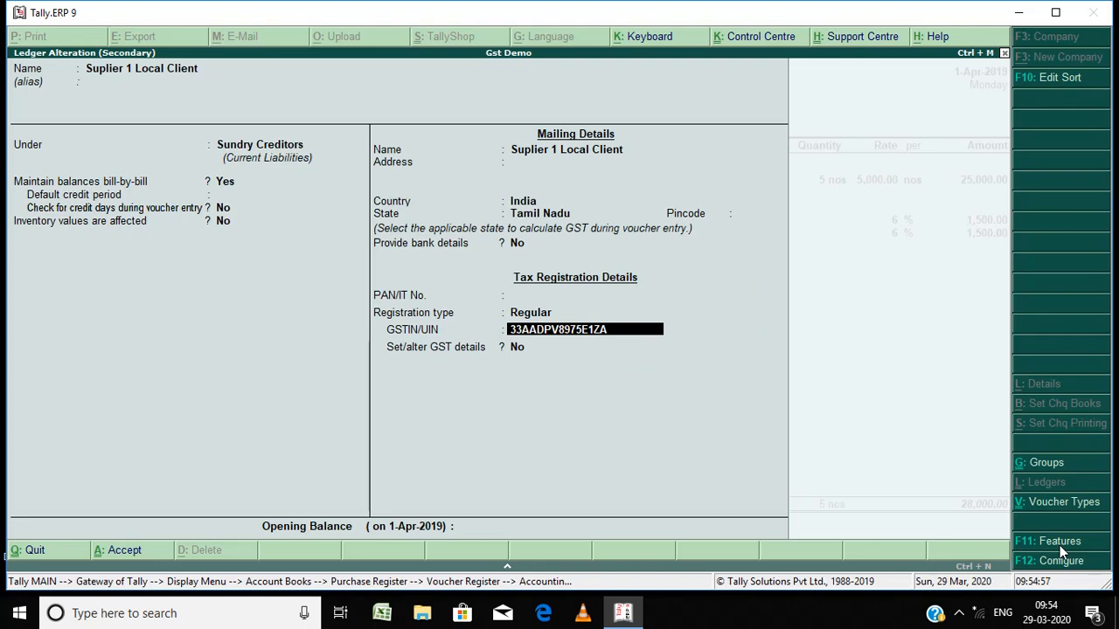
pyautogui.press('Return')
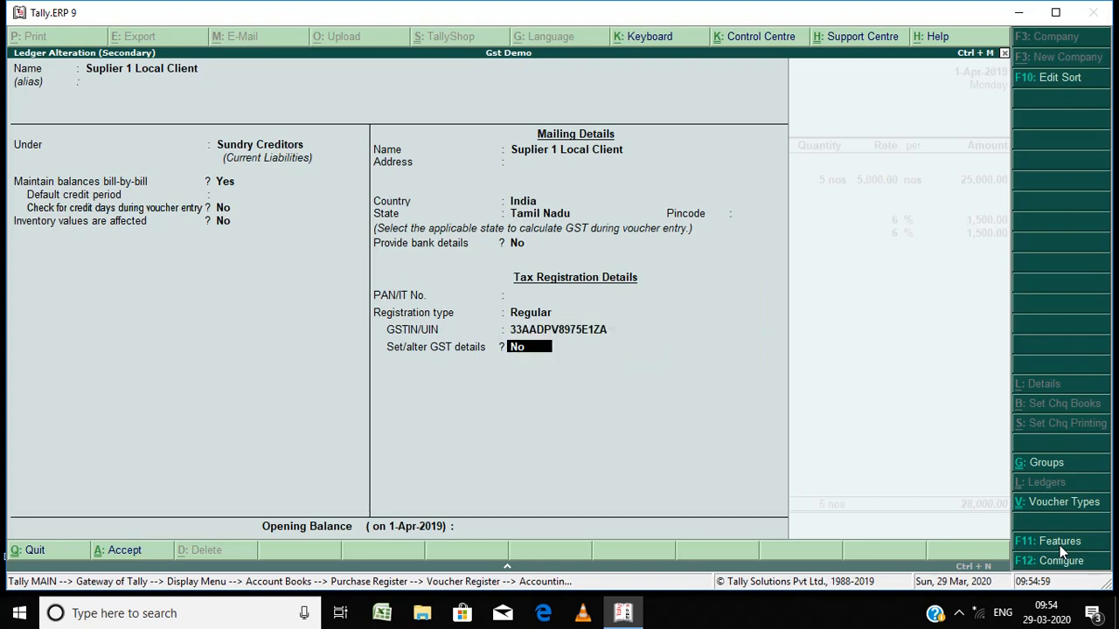
pyautogui.press('Return')
pyautogui.press('Return')
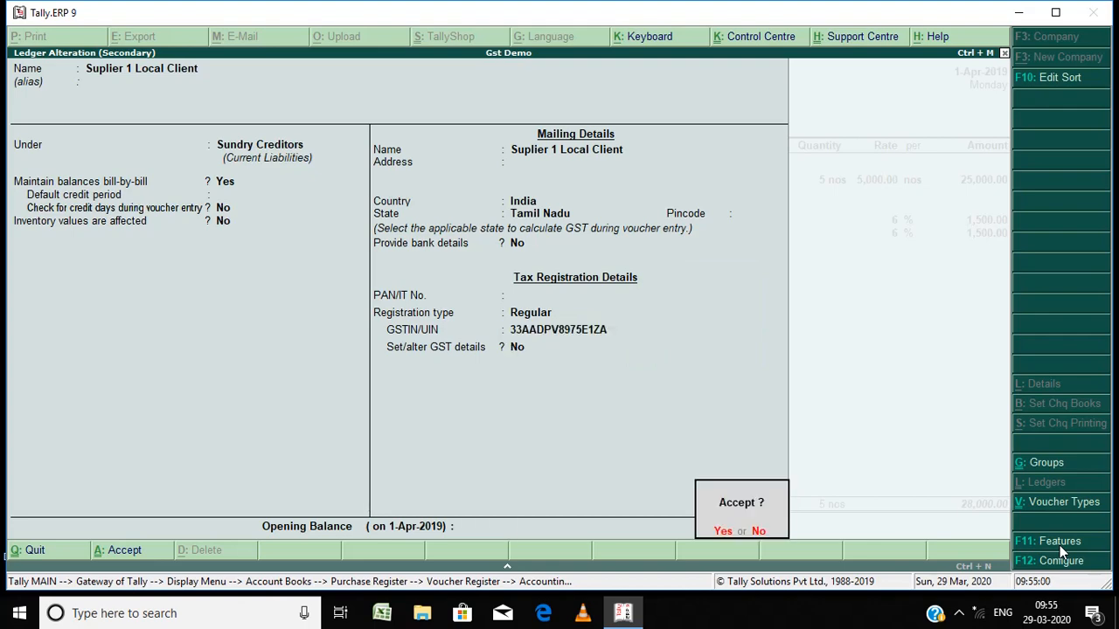
pyautogui.press('Return')
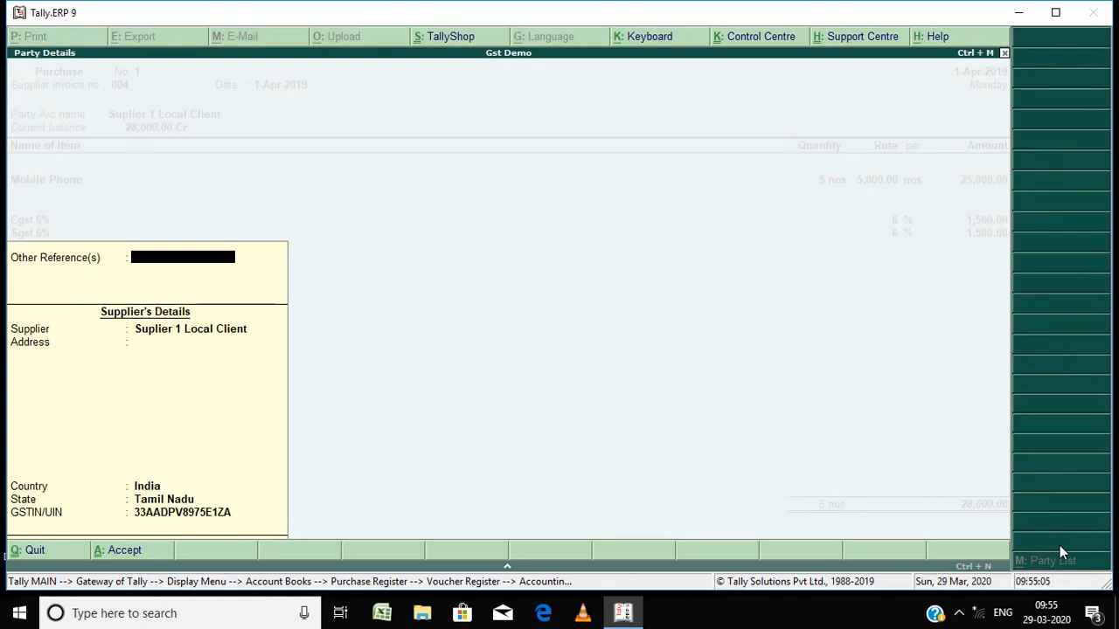
# Step: Accept the supplier's party details on the voucher and open the Mobile Phone stock item for alteration
pyautogui.press('Return')
pyautogui.press('Return')
pyautogui.press('Return')
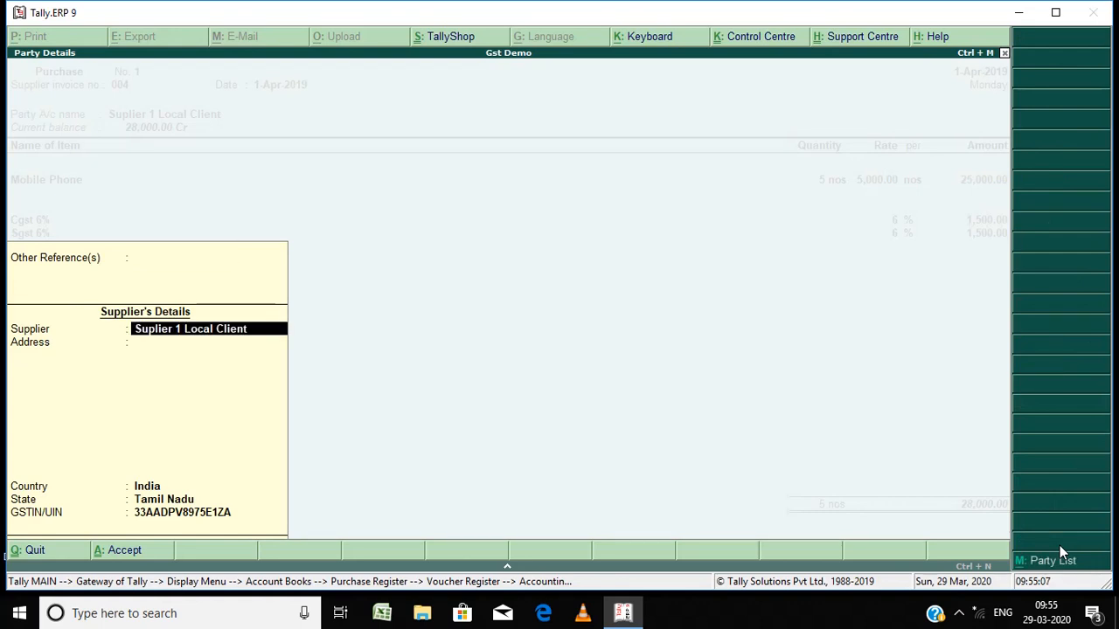
pyautogui.press('Return')
pyautogui.press('Return')
pyautogui.press('Return')
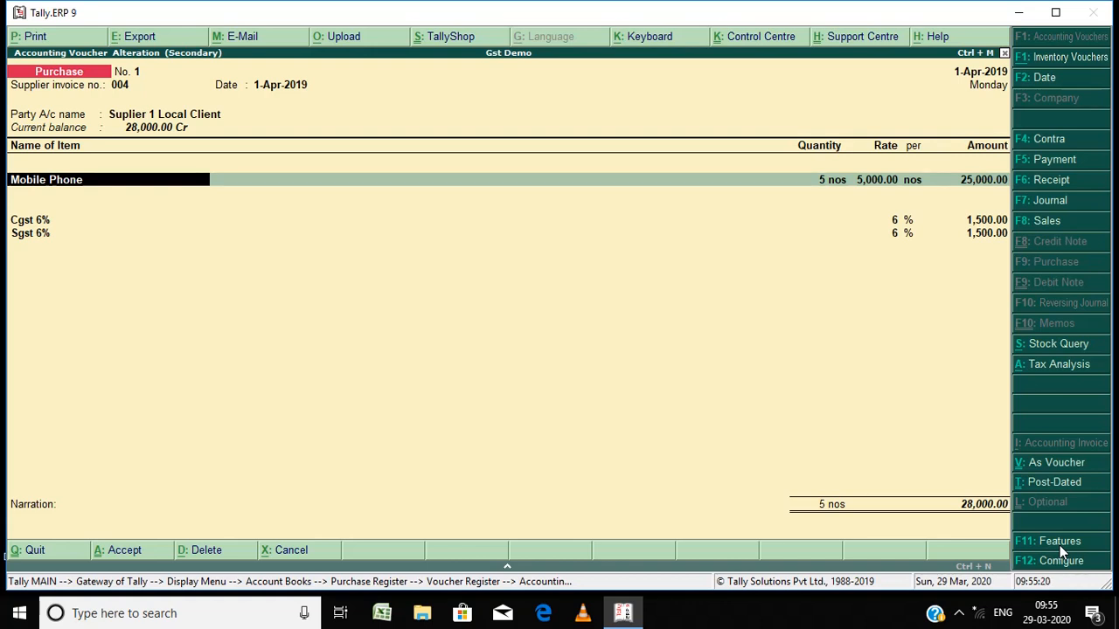
pyautogui.hotkey('ctrl', 'Return')
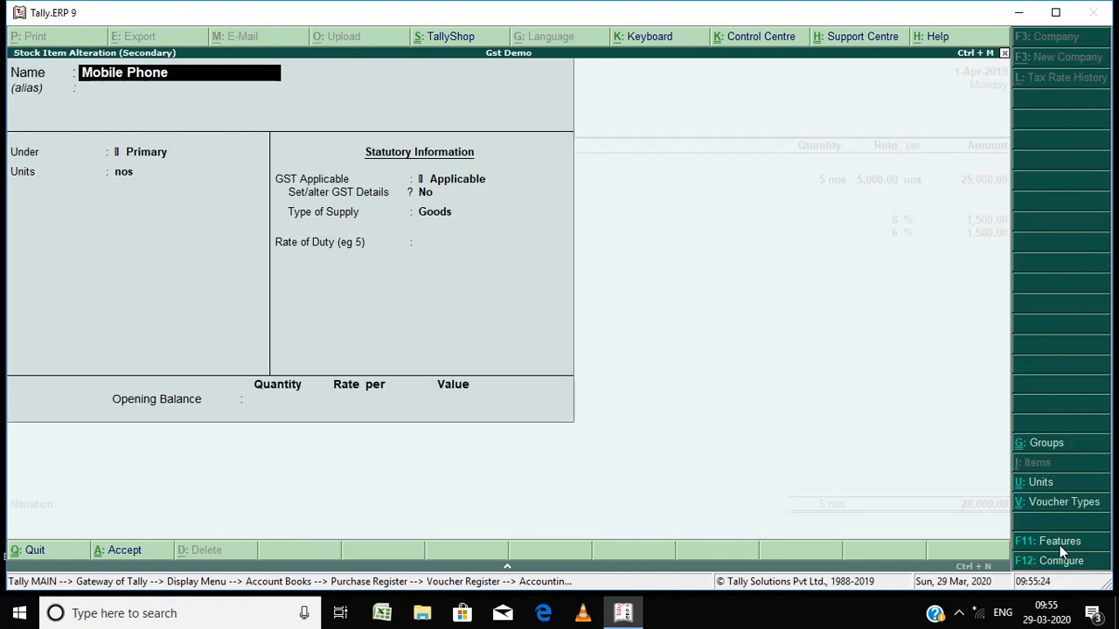
# Step: Set the Mobile Phone item's Set/alter GST Details option to Yes to open its GST details
pyautogui.press('Return')
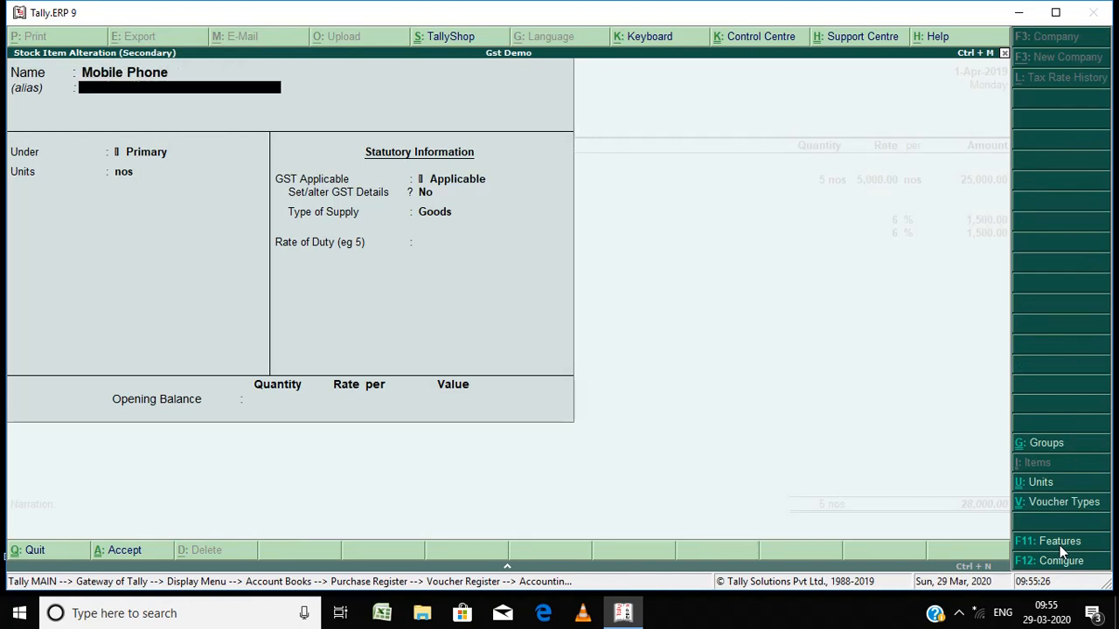
pyautogui.press('Return')
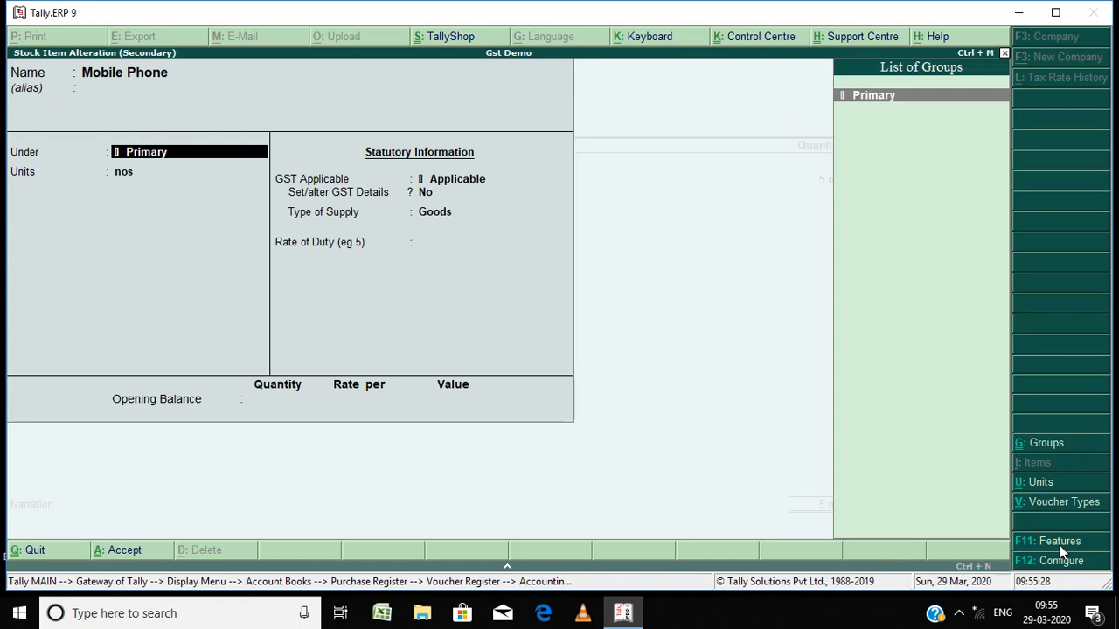
pyautogui.press('Return')
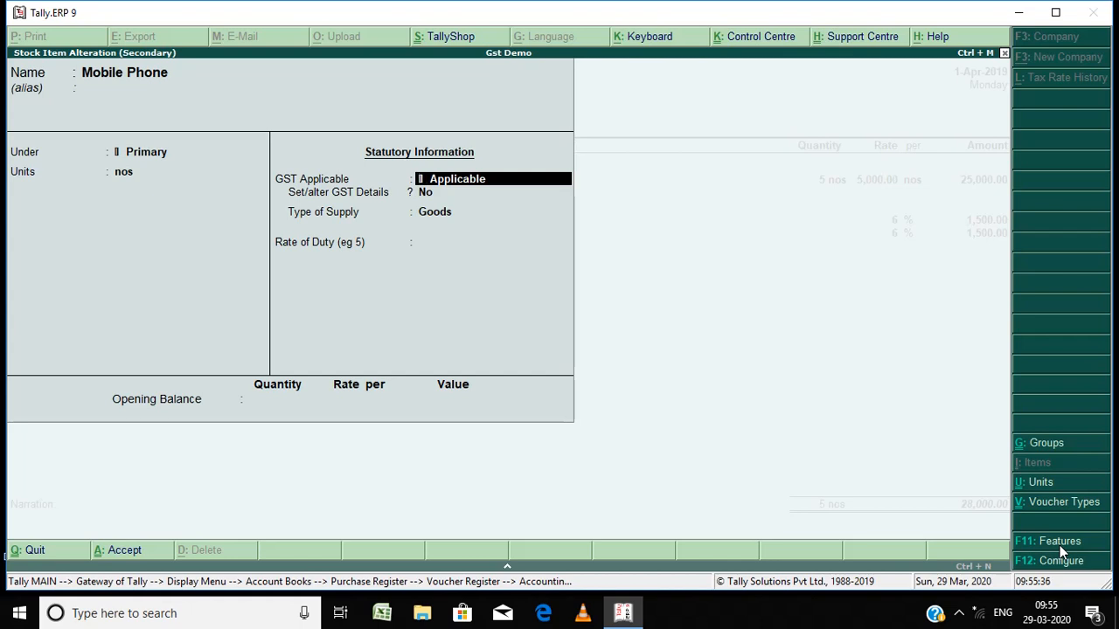
pyautogui.press('Return')
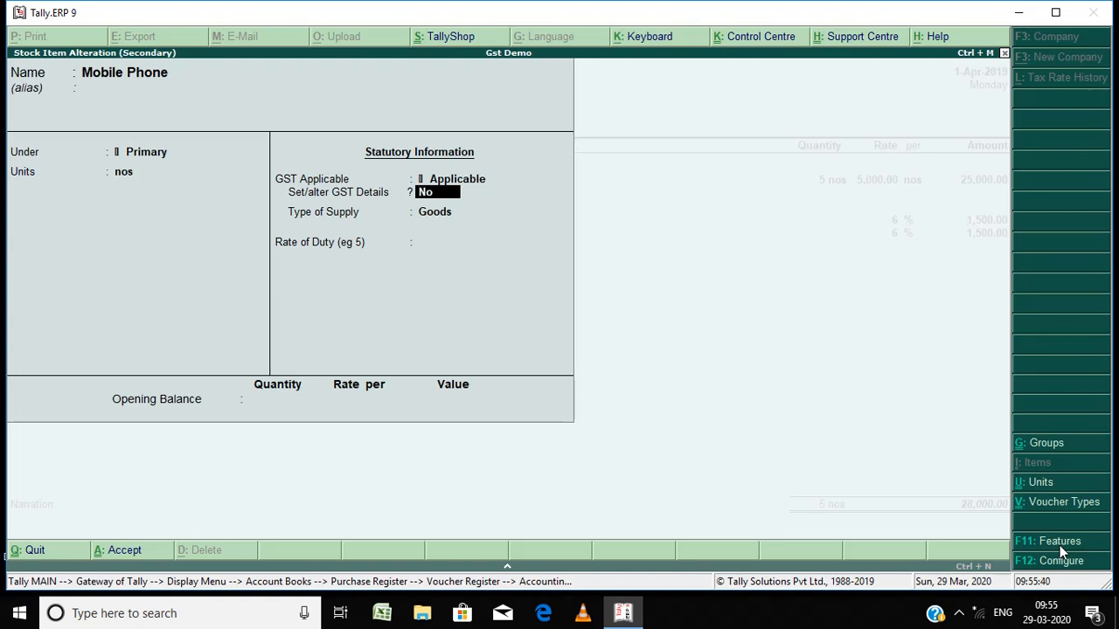
pyautogui.write('y')
pyautogui.press('Return')
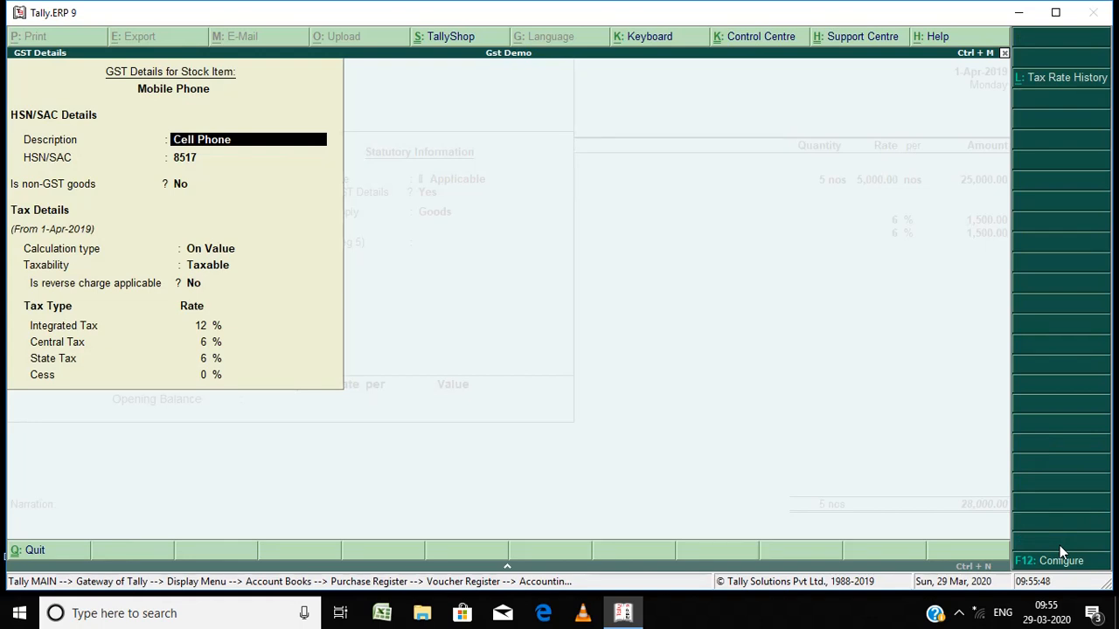
# Step: Step through the item's HSN/SAC description, calculation type and tax rate details without changes
pyautogui.press('Return')
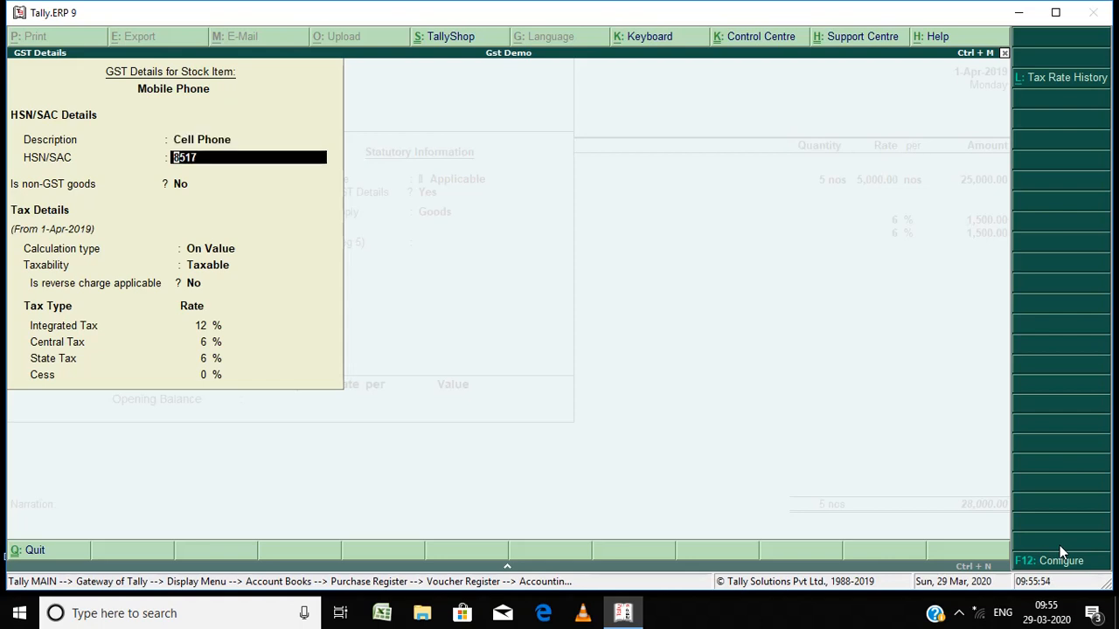
pyautogui.press('Return')
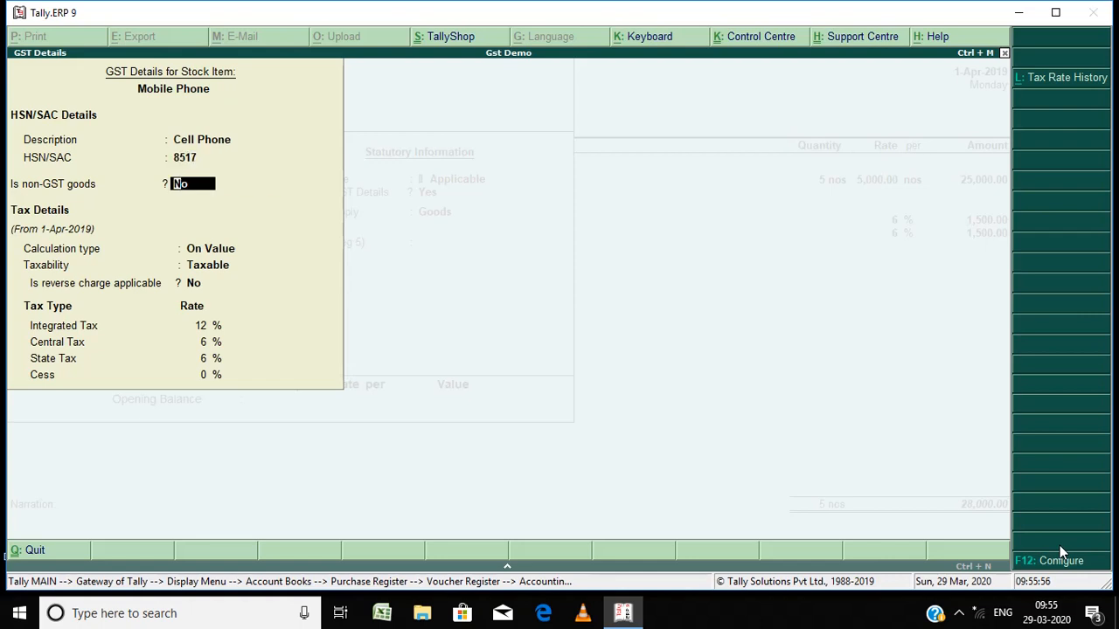
pyautogui.press('Return')
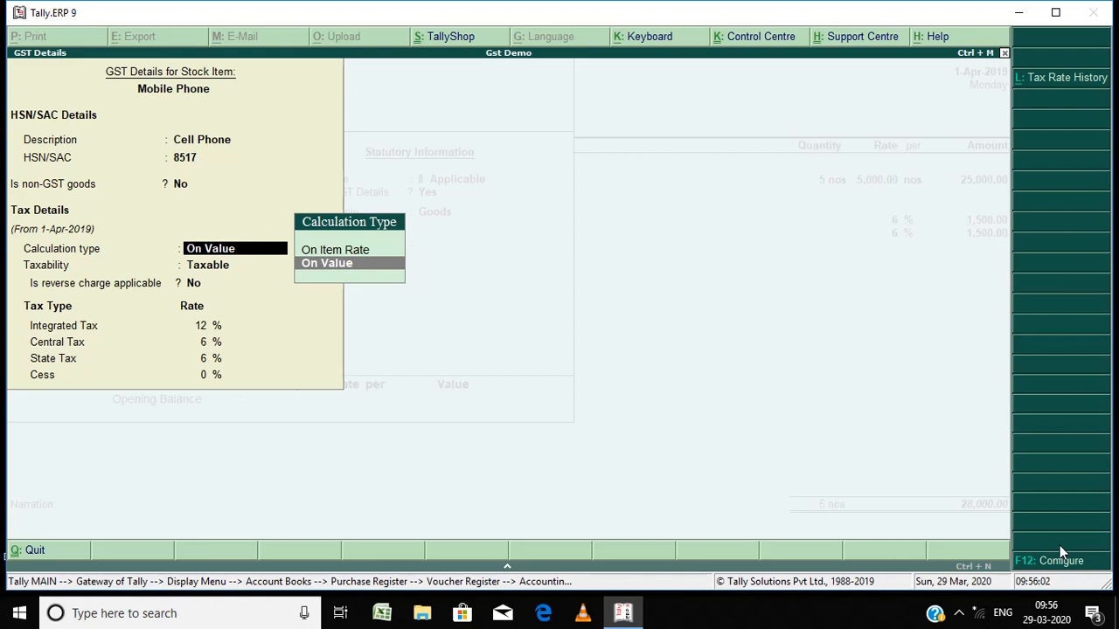
pyautogui.press('Return')
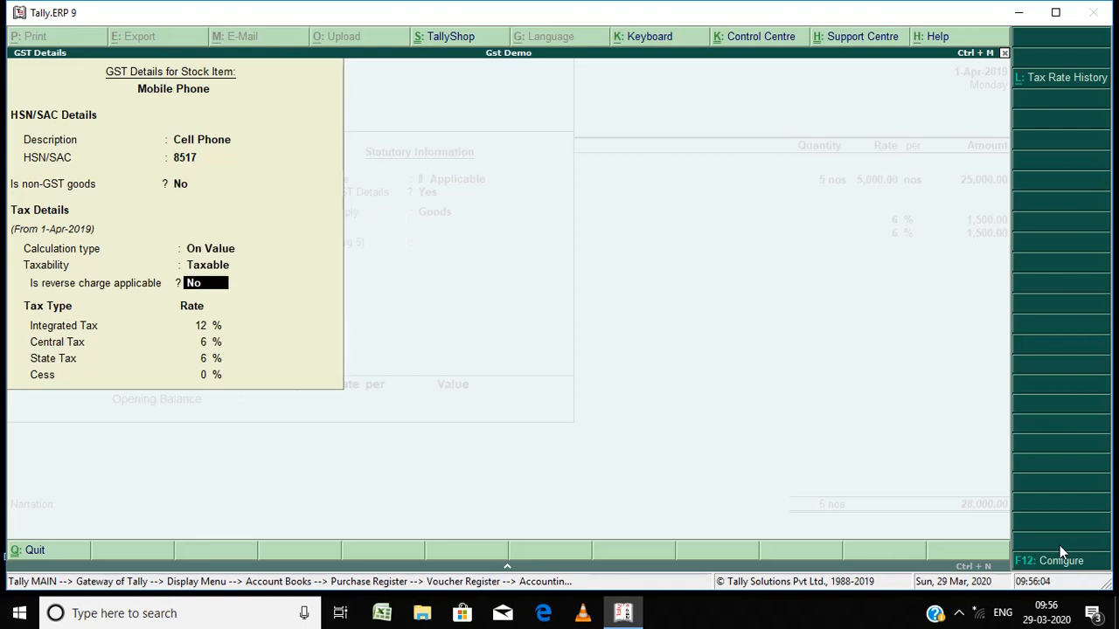
pyautogui.press('Return')
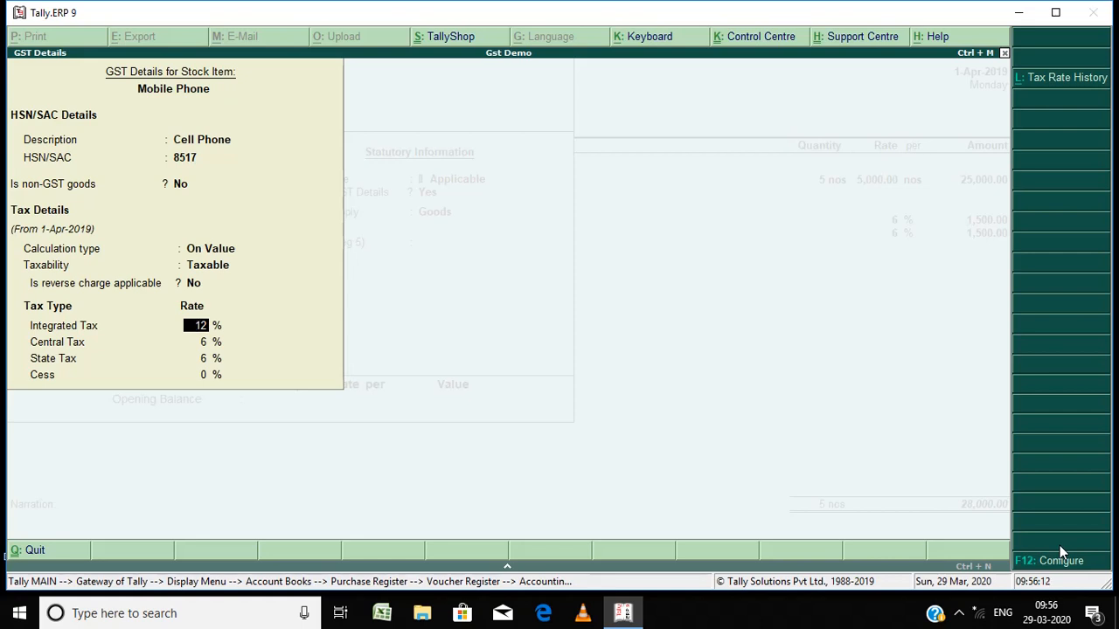
pyautogui.press('Return')
pyautogui.press('Return')
pyautogui.press('Return')
pyautogui.press('Return')
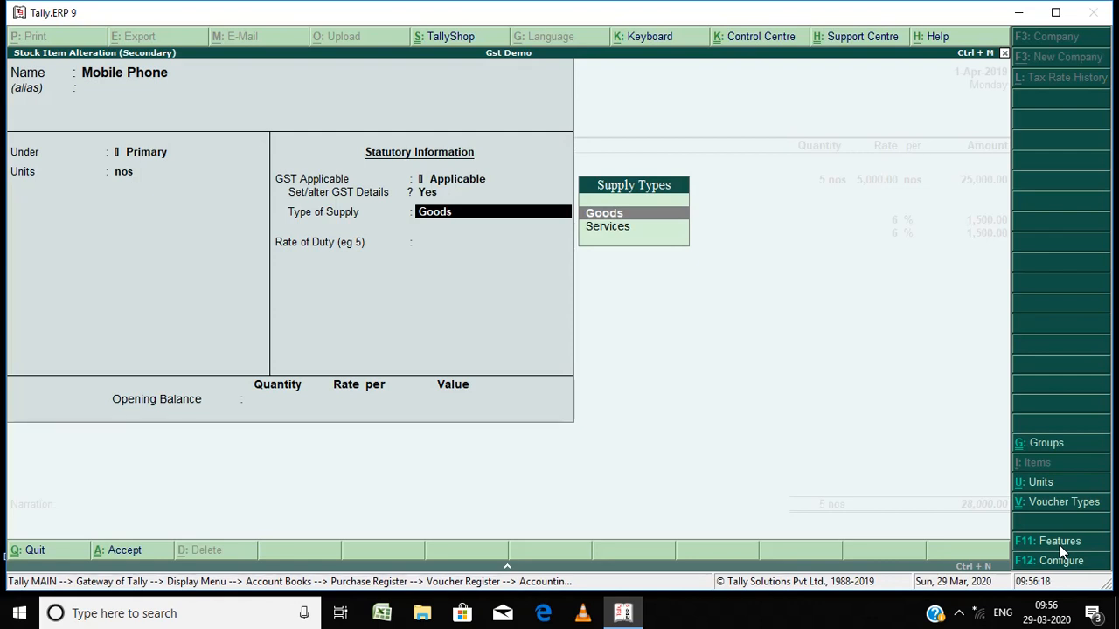
# Step: Keep the type of supply as Goods and accept the Mobile Phone stock item
pyautogui.press('Return')
pyautogui.press('Return')
pyautogui.press('Return')
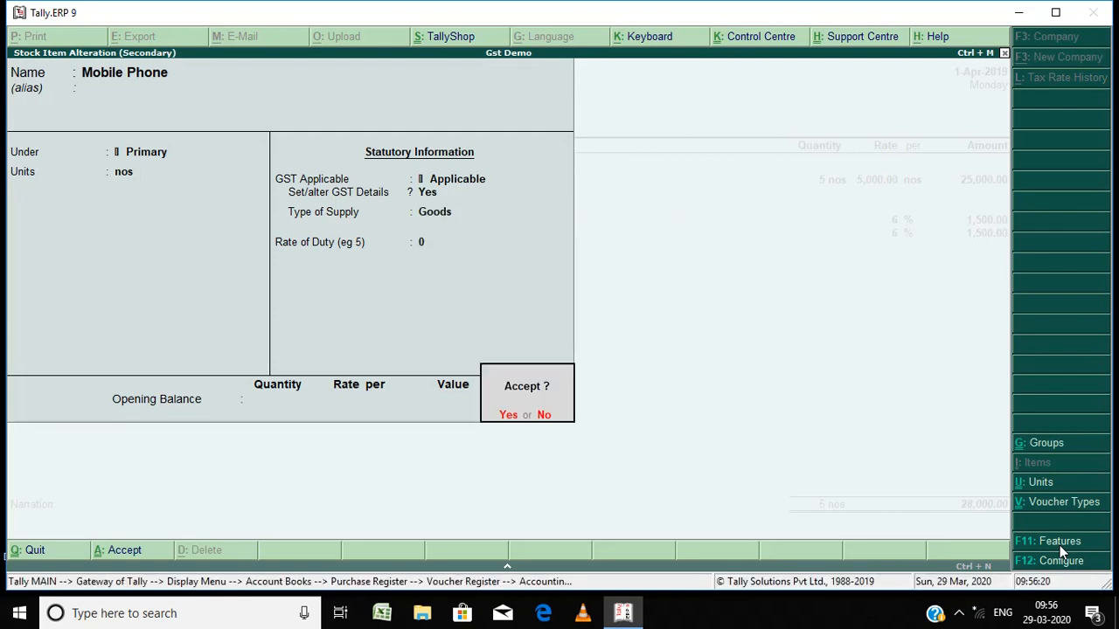
pyautogui.press('Return')
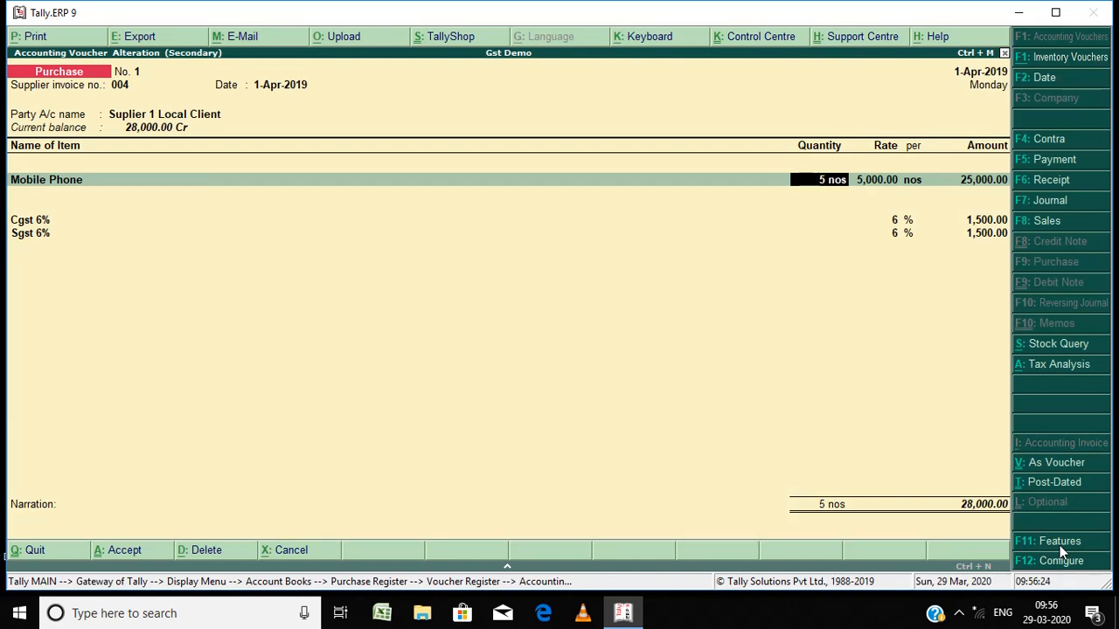
# Step: Move through the Mobile Phone line's quantity, rate and Purchase 12% Gst accounting details to open its tax classification
pyautogui.press('Return')
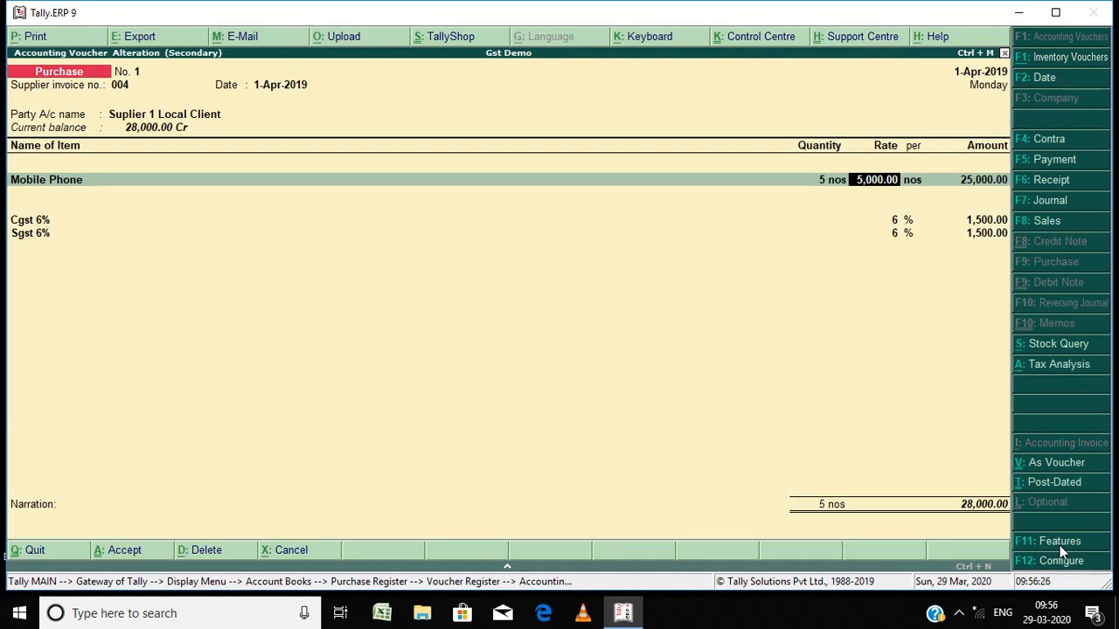
pyautogui.press('Return')
pyautogui.press('Return')
pyautogui.press('Return')
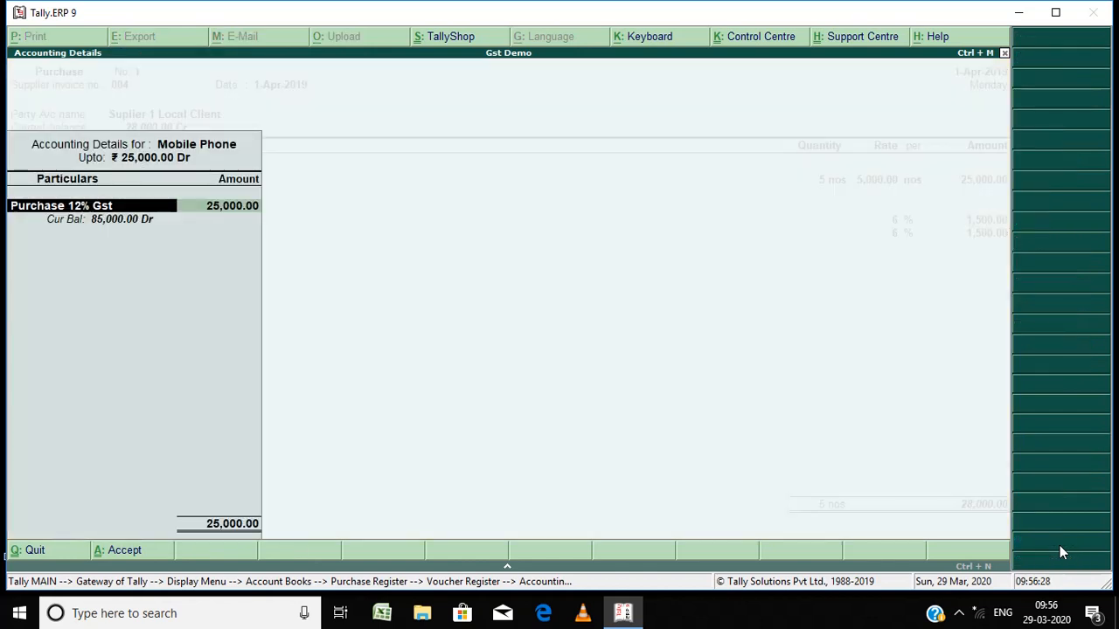
pyautogui.press('Return')
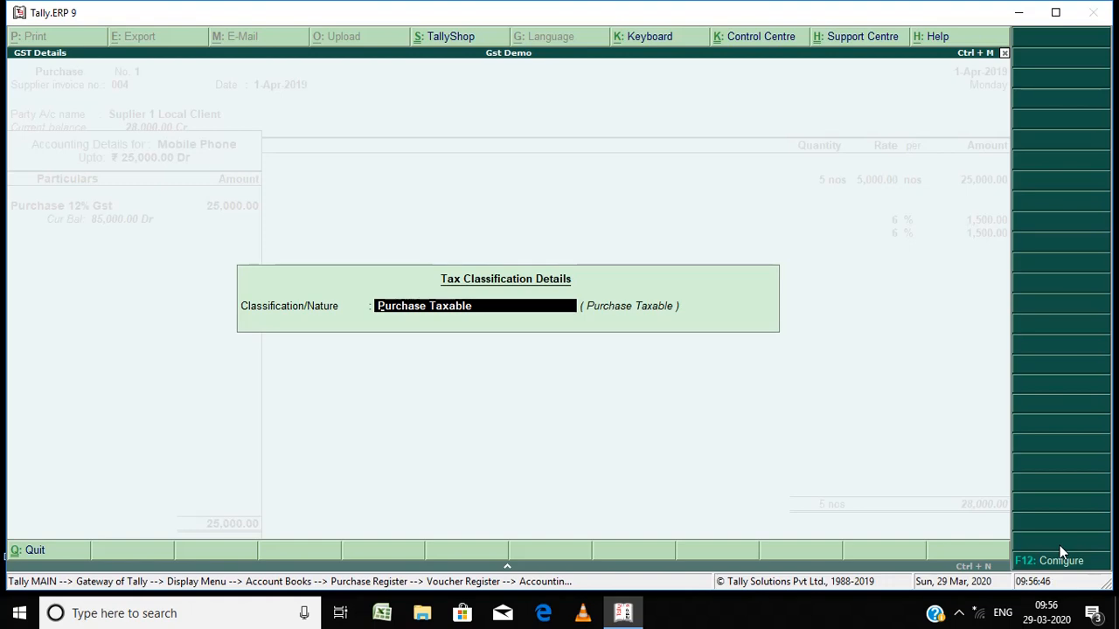
# Step: Search the natures of transaction for Interstate options, then clear the entry
pyautogui.write('Inter')
pyautogui.press('Down')
pyautogui.press('Down')
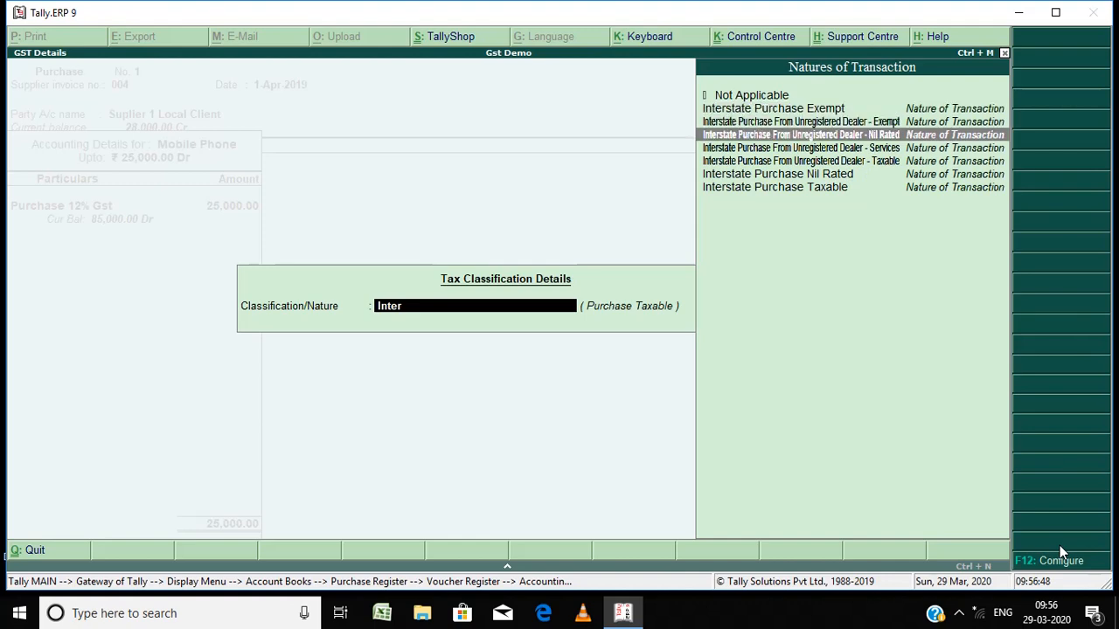
pyautogui.press('Down')
pyautogui.press('Down')
pyautogui.press('Down')
pyautogui.press('Down')
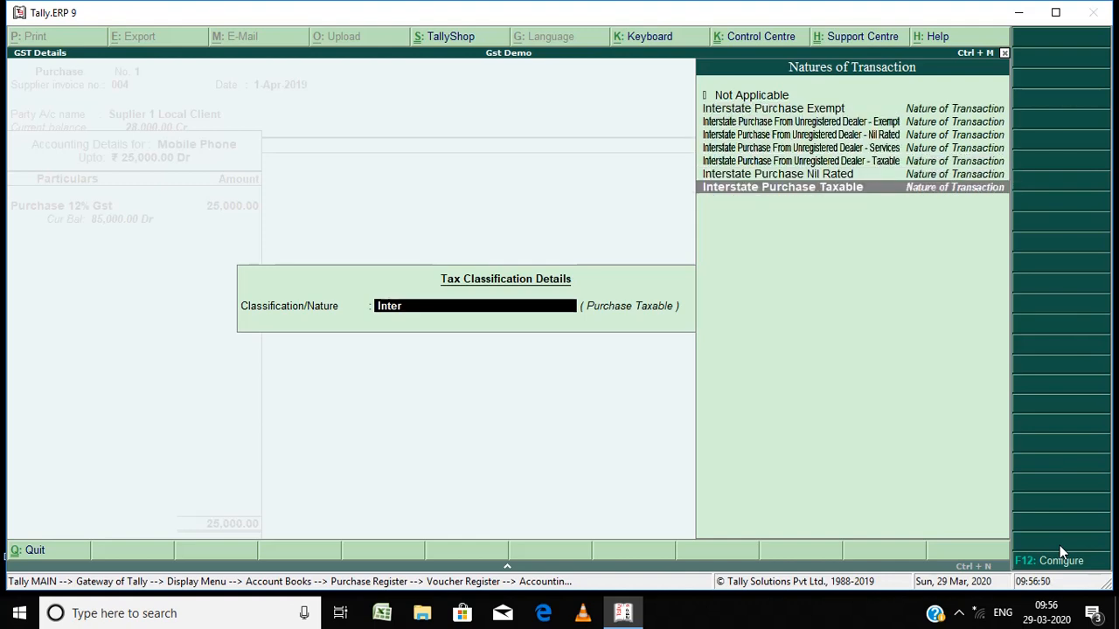
pyautogui.press('BackSpace')
pyautogui.press('BackSpace')
pyautogui.press('BackSpace')
pyautogui.press('BackSpace')
pyautogui.press('BackSpace')
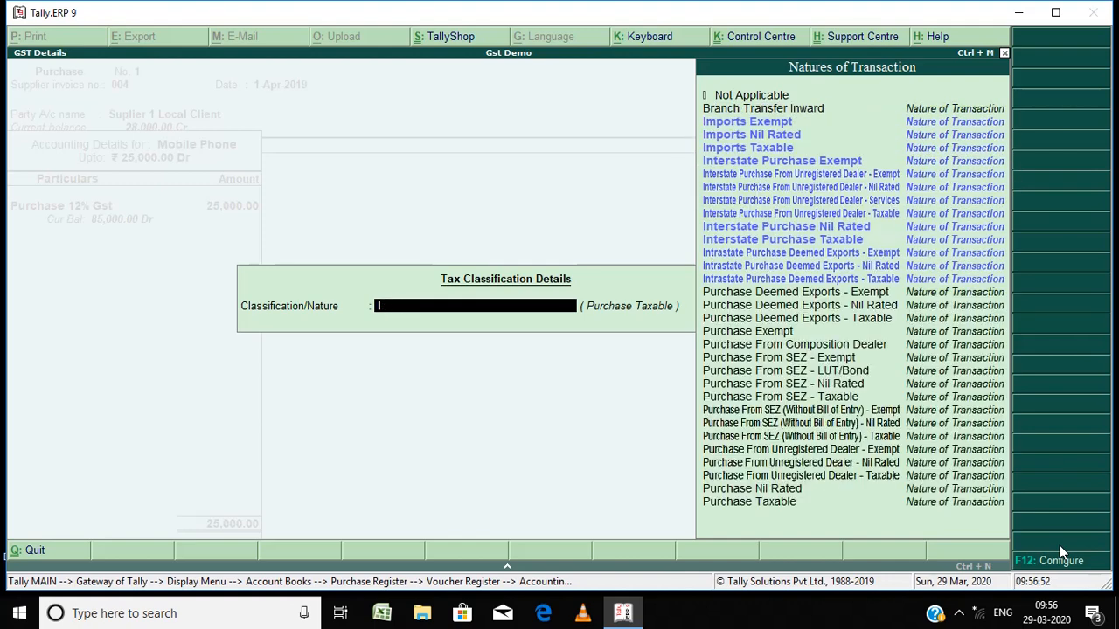
# Step: Set the Mobile Phone line's tax classification nature to Purchase Taxable and return to the voucher
pyautogui.write('Pur')
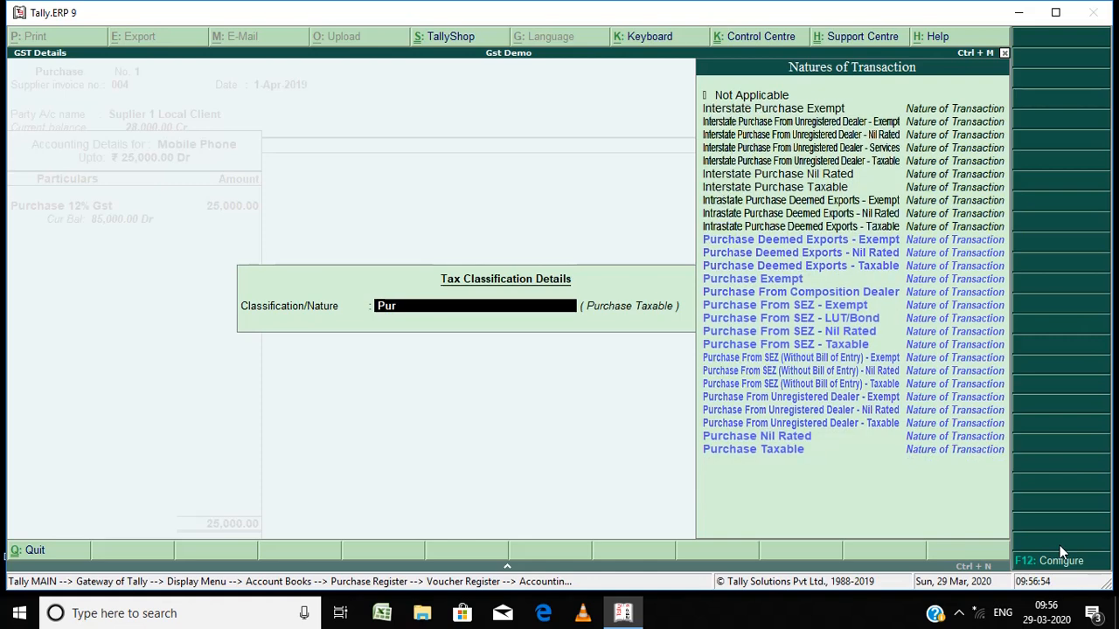
pyautogui.press('Down')
pyautogui.press('Down')
pyautogui.press('Down')
pyautogui.press('Down')
pyautogui.press('Down')
pyautogui.press('Down')
pyautogui.press('Down')
pyautogui.press('Down')
pyautogui.press('Down')
pyautogui.press('Down')
pyautogui.press('Down')
pyautogui.press('Down')
pyautogui.press('Down')
pyautogui.press('Down')
pyautogui.press('Down')
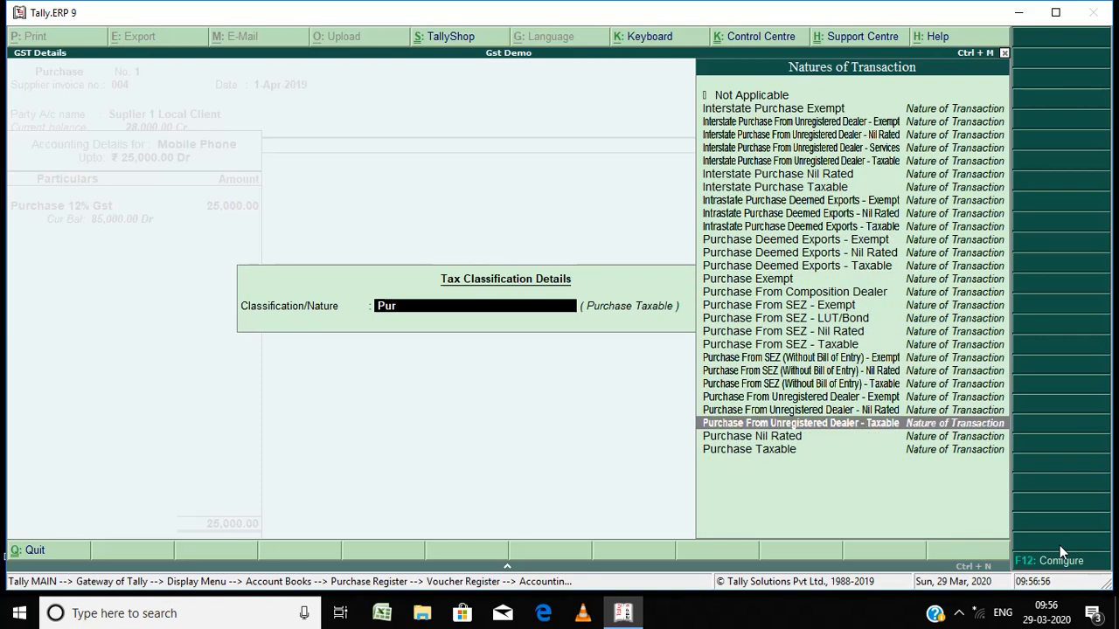
pyautogui.press('Down')
pyautogui.press('Down')
pyautogui.press('Return')
pyautogui.press('Return')
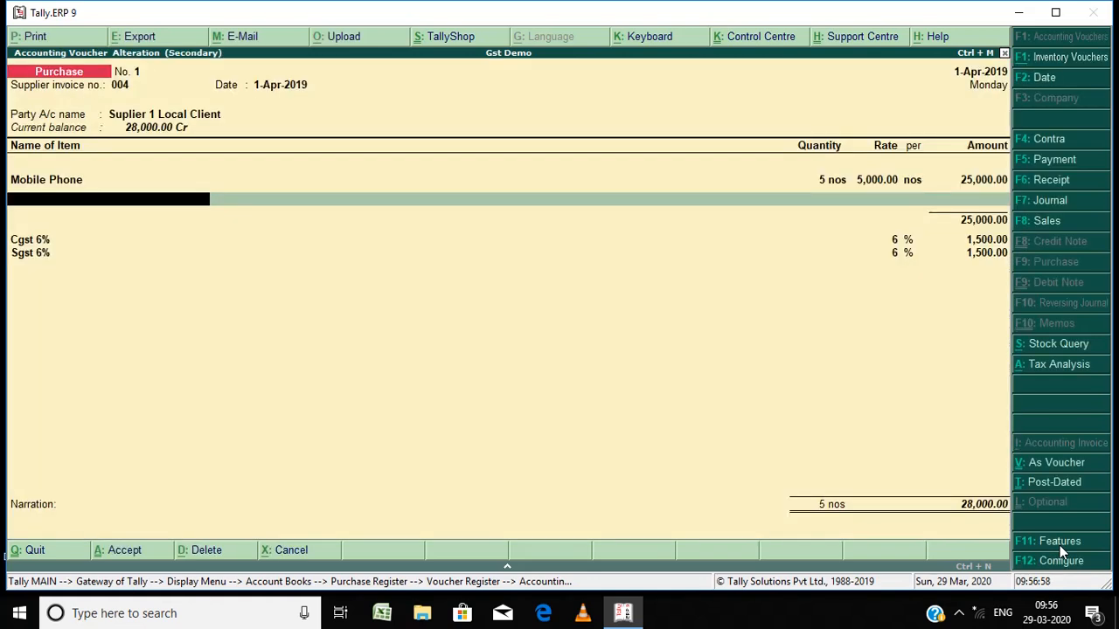
# Step: Step back through the Mobile Phone line's quantity, rate, accounting ledger and tax classification without changes
pyautogui.press('BackSpace')
pyautogui.press('BackSpace')
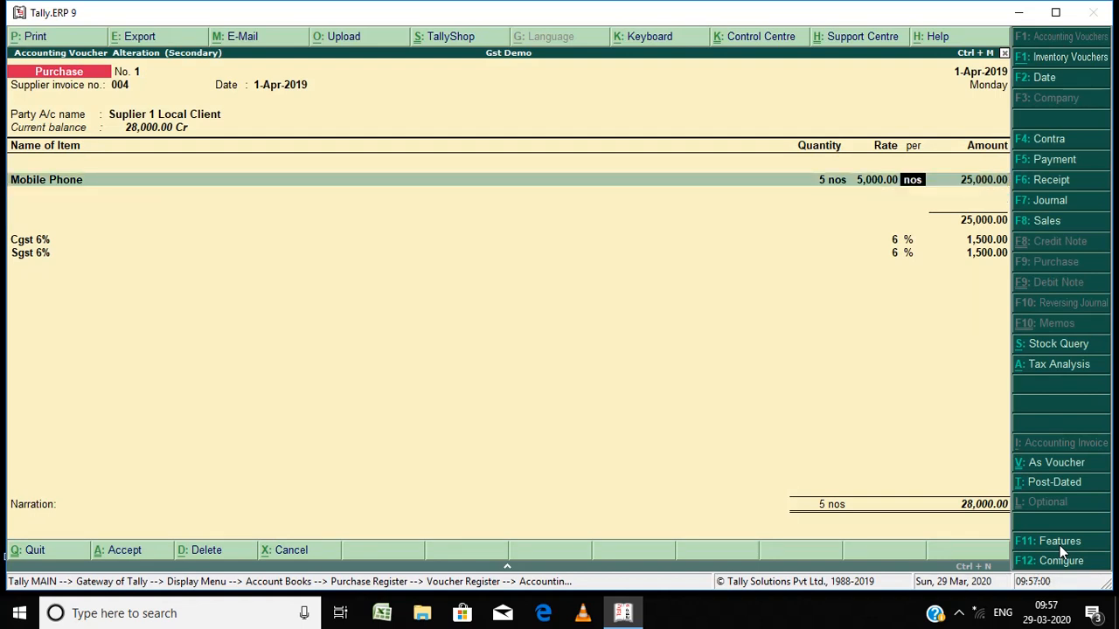
pyautogui.press('BackSpace')
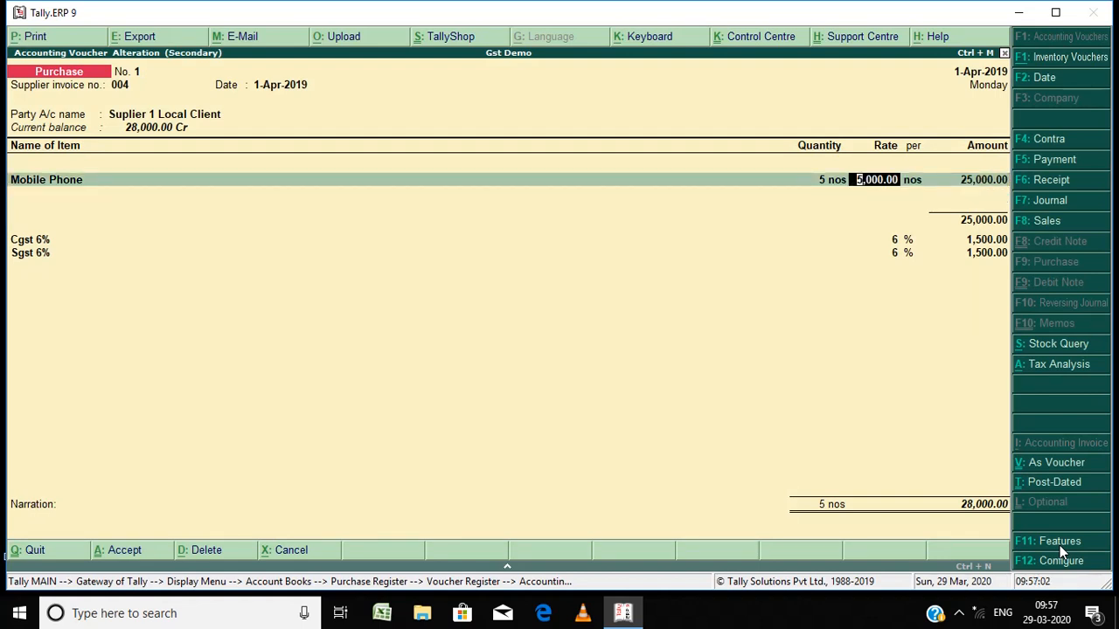
pyautogui.press('BackSpace')
pyautogui.press('BackSpace')
pyautogui.press('Return')
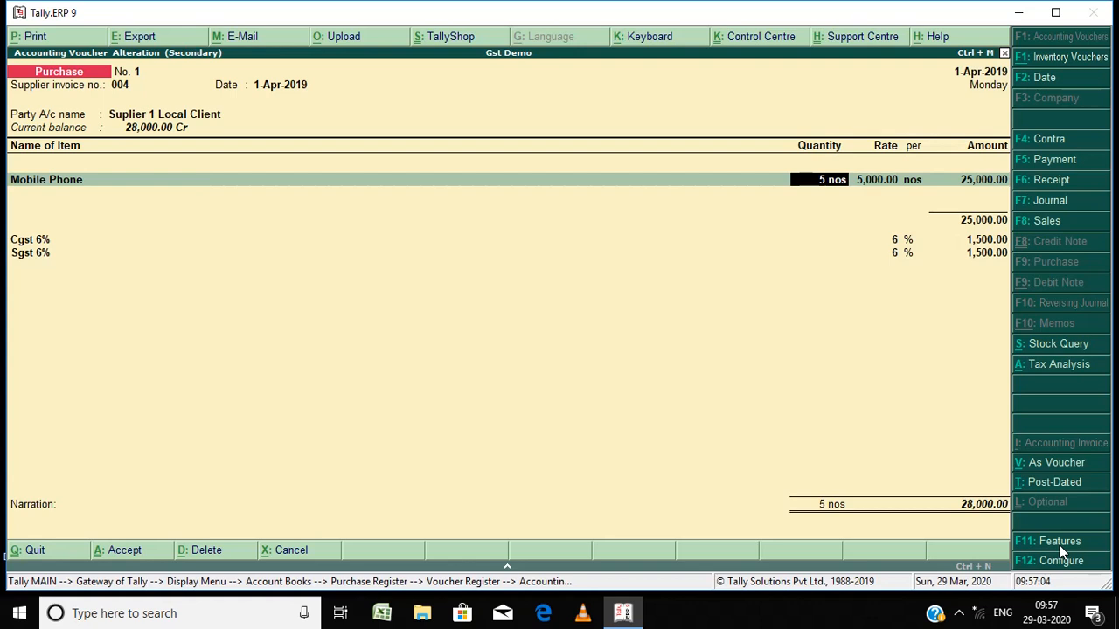
pyautogui.press('Return')
pyautogui.press('Return')
pyautogui.press('Return')
pyautogui.press('Return')
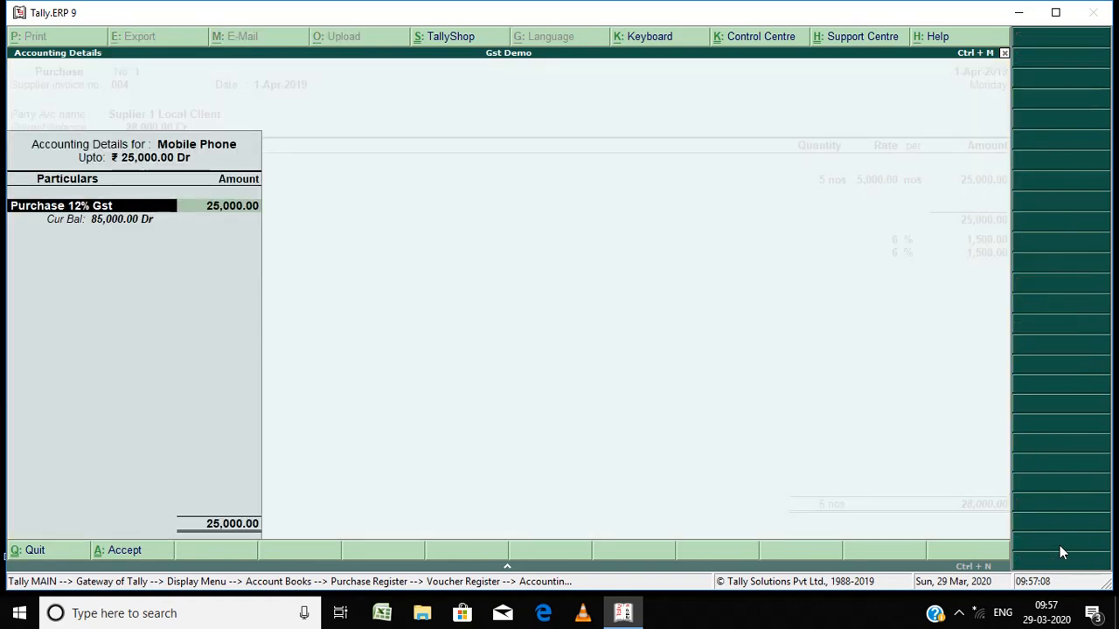
pyautogui.press('Return')
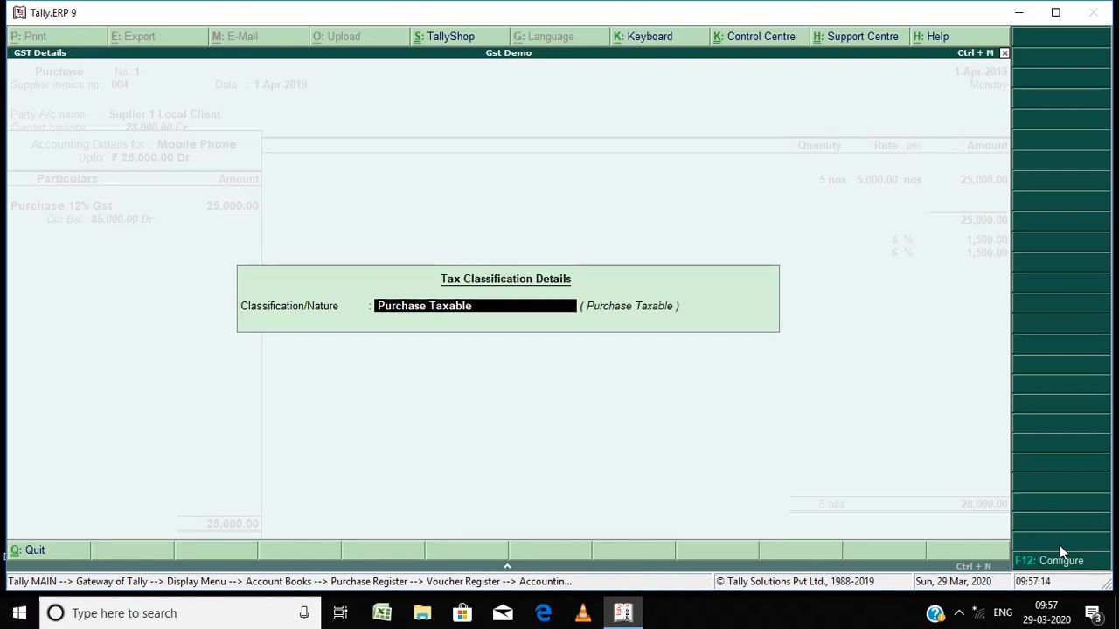
pyautogui.press('Return')
pyautogui.press('Return')
pyautogui.press('Return')
pyautogui.press('Return')
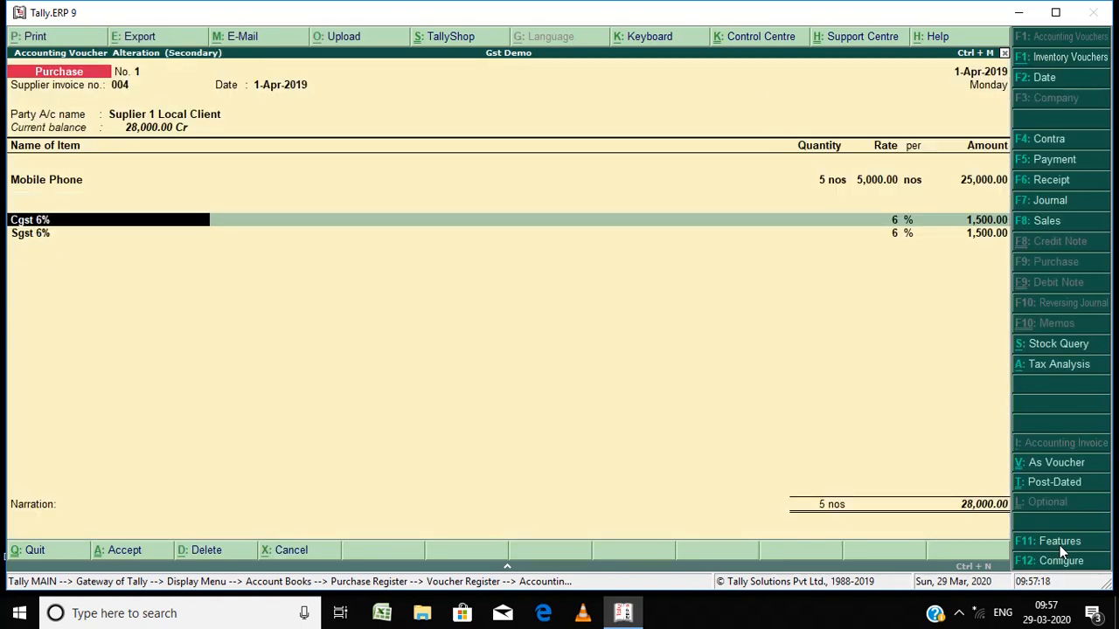
# Step: Open the Cgst 6% ledger from the voucher and step through its GST Central Tax 6% settings, accepting unchanged
pyautogui.press('Return')
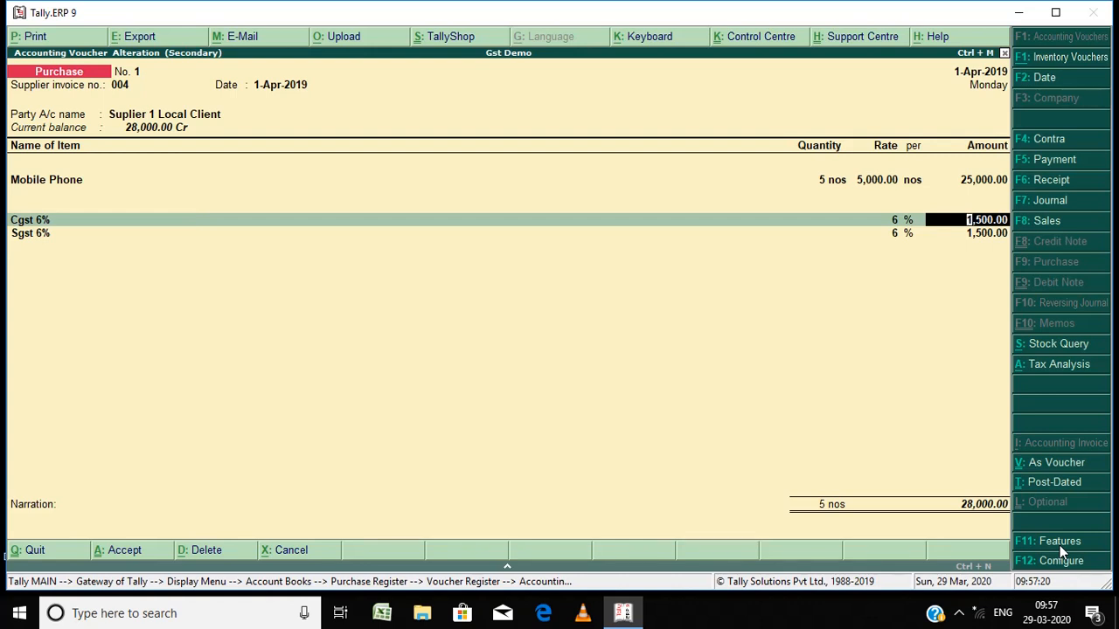
pyautogui.press('Return')
pyautogui.press('BackSpace')
pyautogui.press('BackSpace')
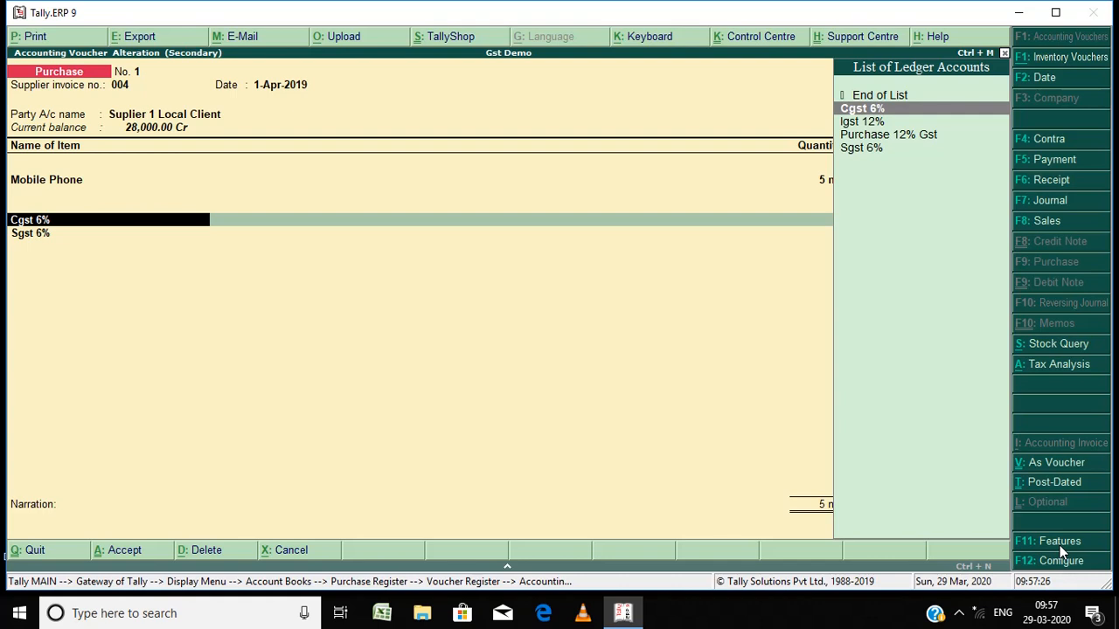
pyautogui.hotkey('ctrl', 'Return')
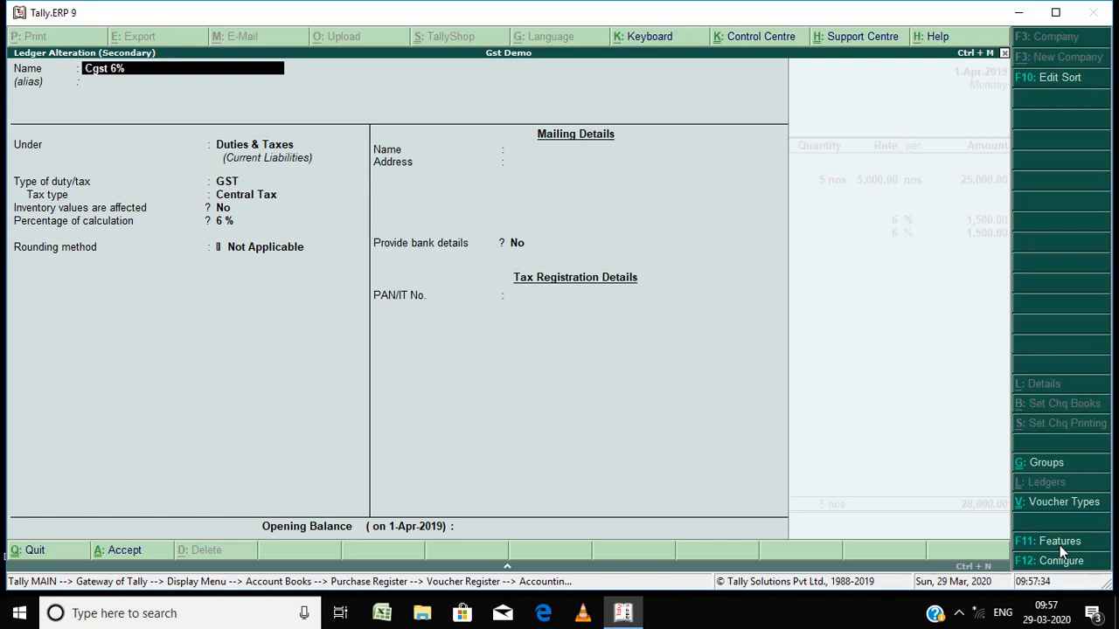
pyautogui.press('Return')
pyautogui.press('Return')
pyautogui.press('Return')
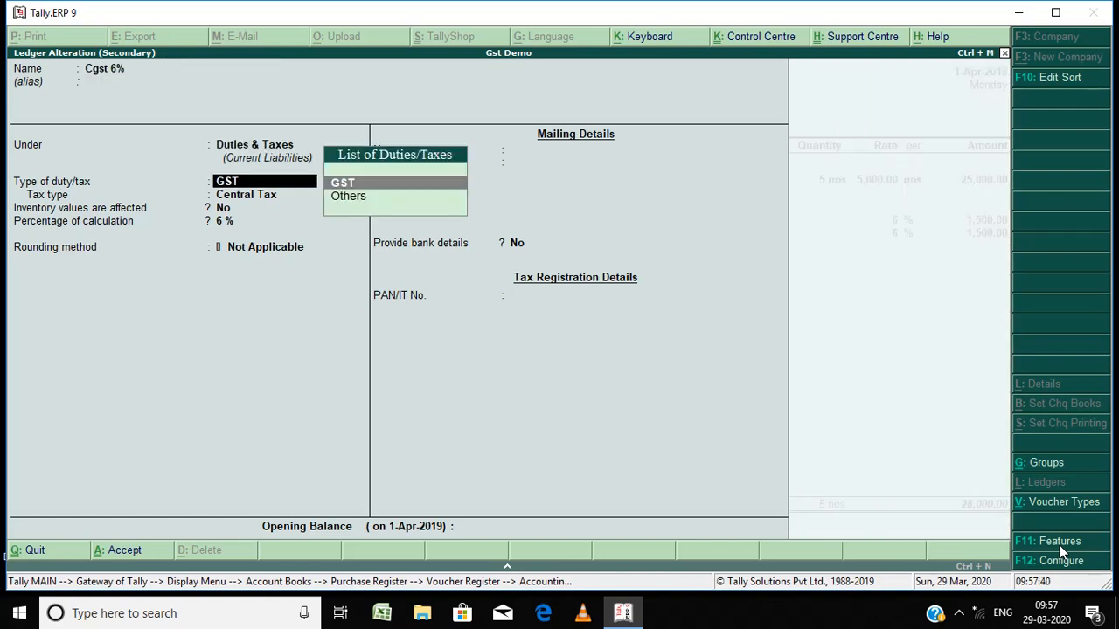
pyautogui.press('Return')
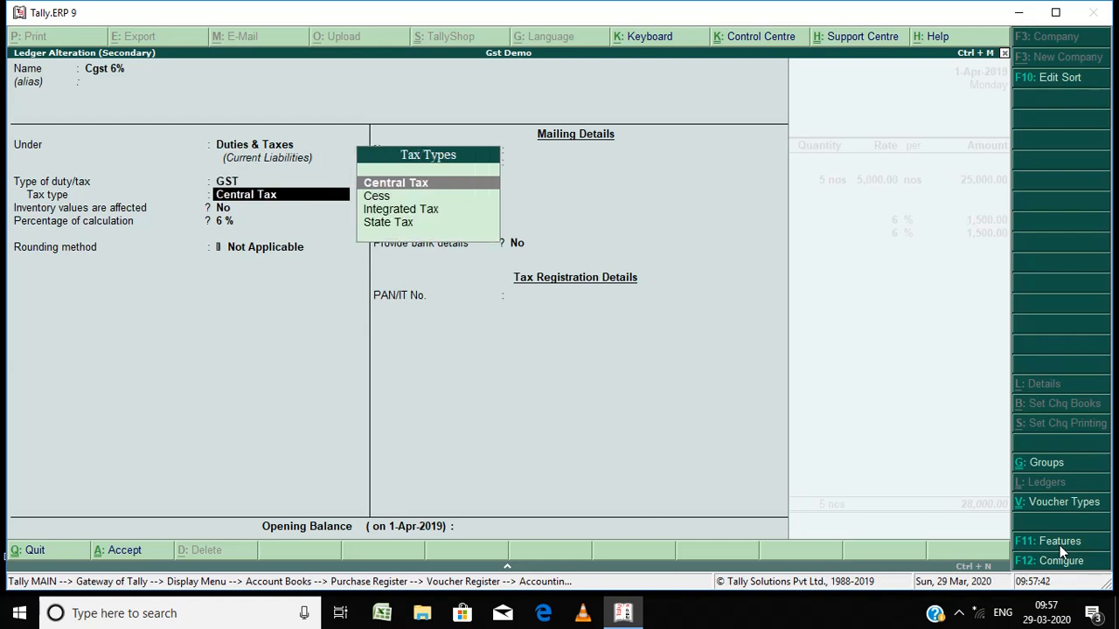
pyautogui.press('Return')
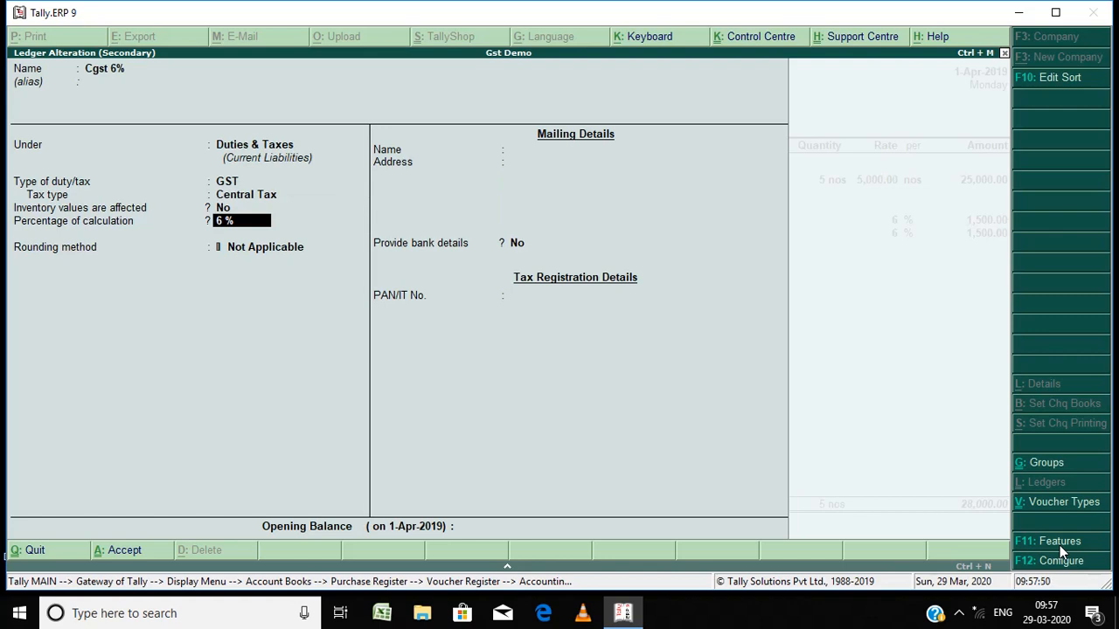
pyautogui.press('Return')
pyautogui.press('Return')
pyautogui.press('Return')
pyautogui.press('Return')
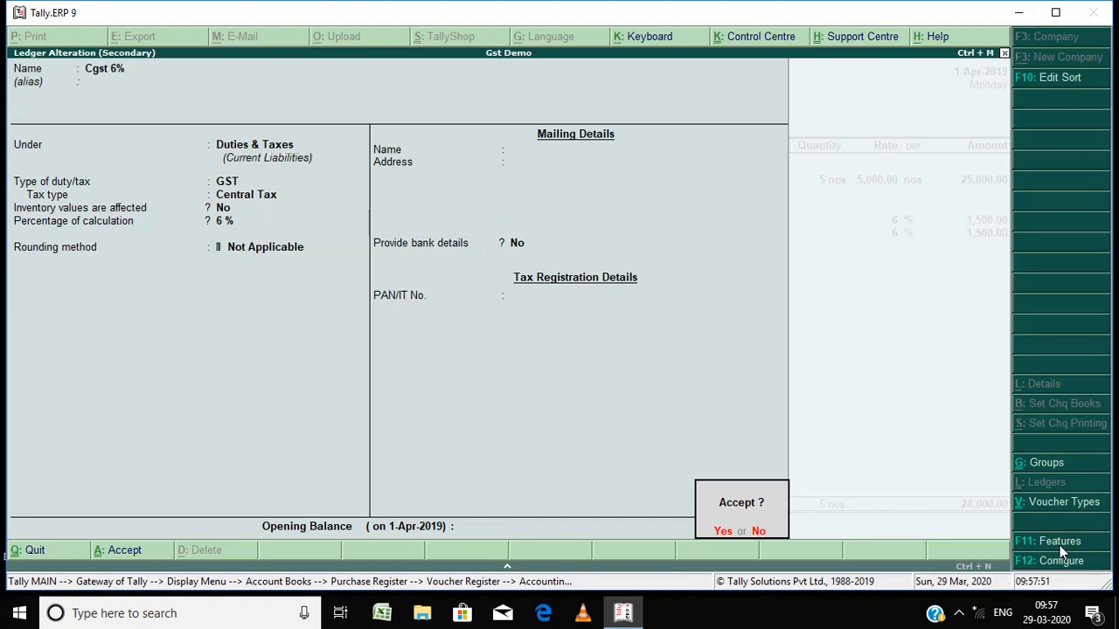
pyautogui.press('Return')
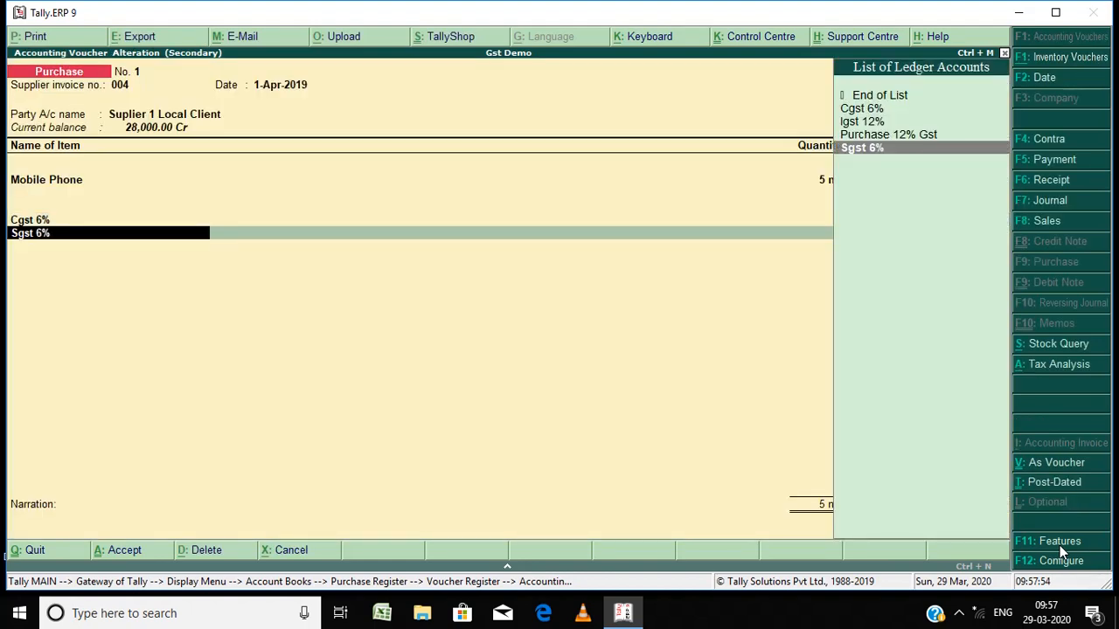
# Step: Open the Sgst 6% ledger and step through its GST State Tax 6% settings, accepting unchanged
pyautogui.hotkey('ctrl', 'Return')
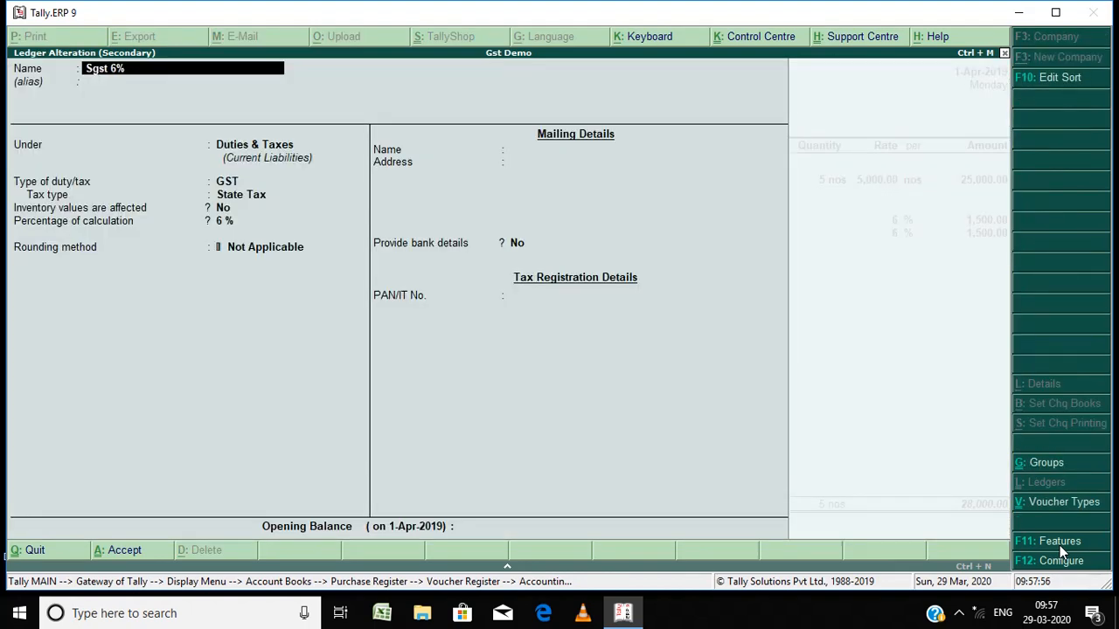
pyautogui.press('Return')
pyautogui.press('Return')
pyautogui.press('Return')
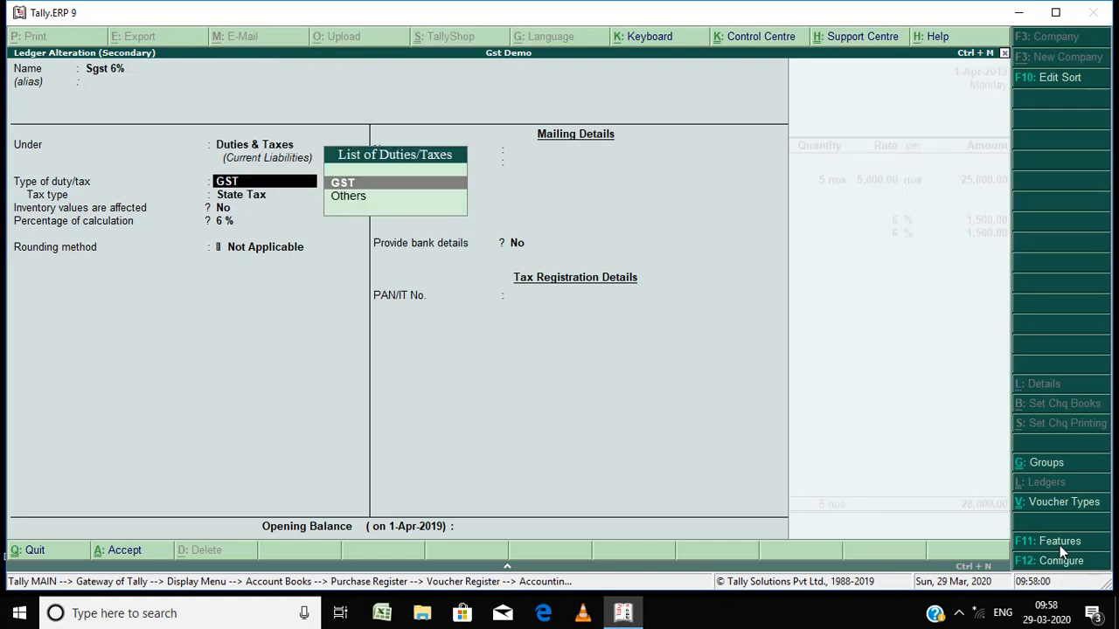
pyautogui.press('Return')
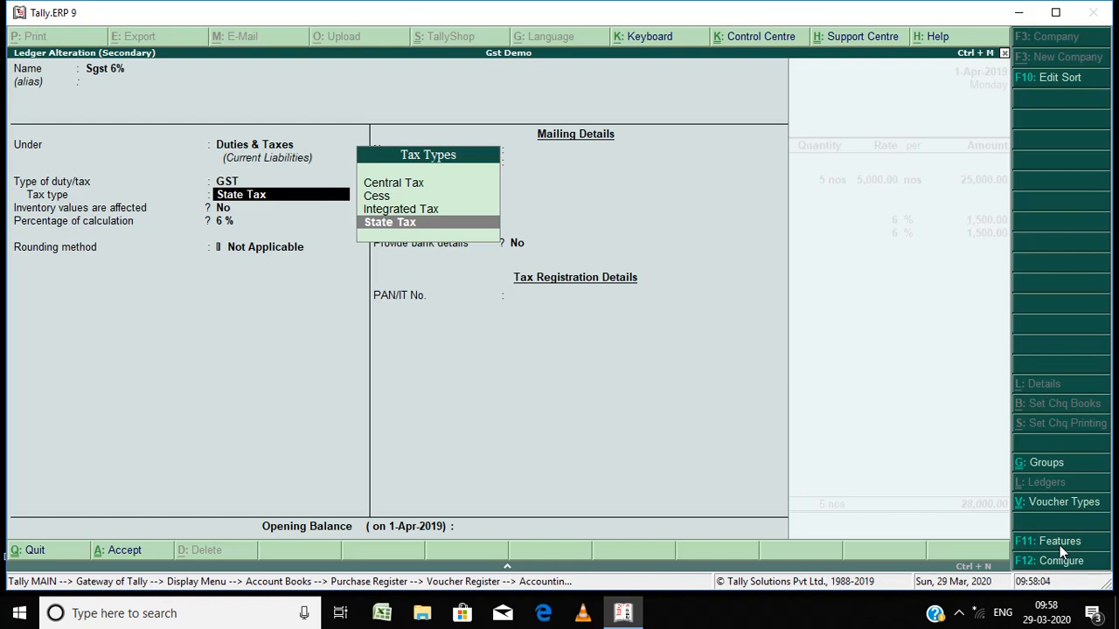
pyautogui.press('Return')
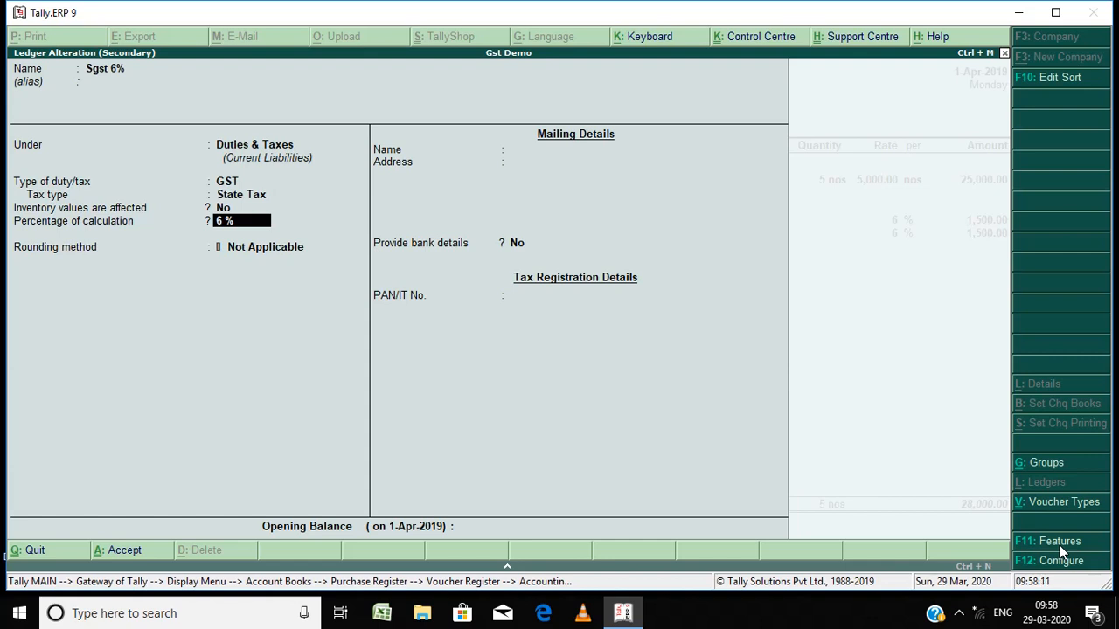
pyautogui.press('Return')
pyautogui.press('Return')
pyautogui.press('Return')
pyautogui.press('Return')
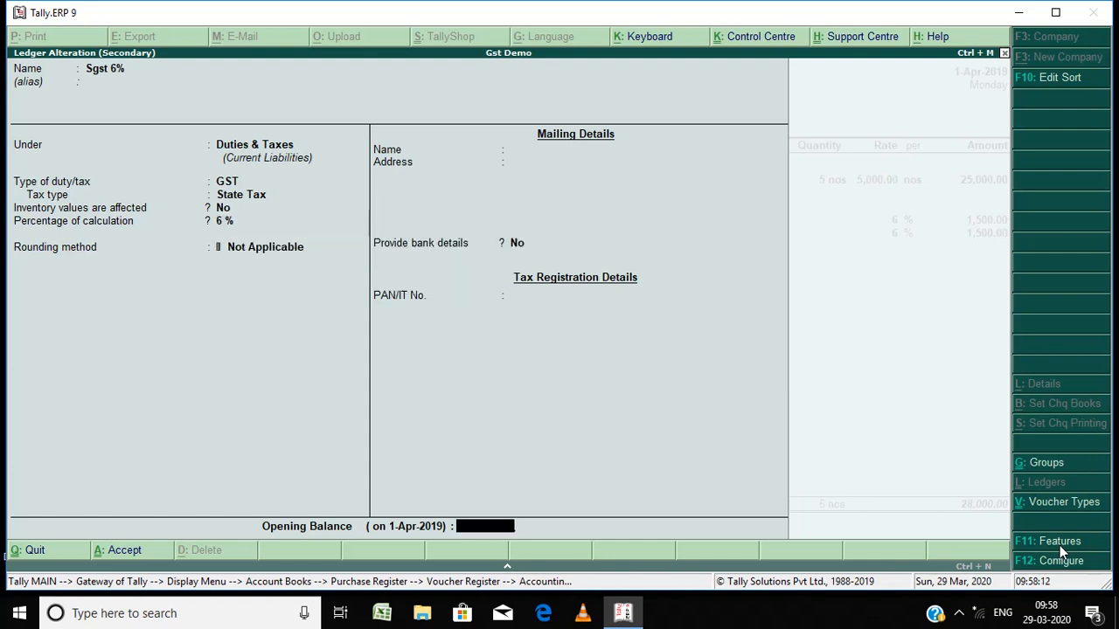
pyautogui.press('Return')
# Step: Accept the purchase voucher and return to the purchase voucher register
pyautogui.press('Return')
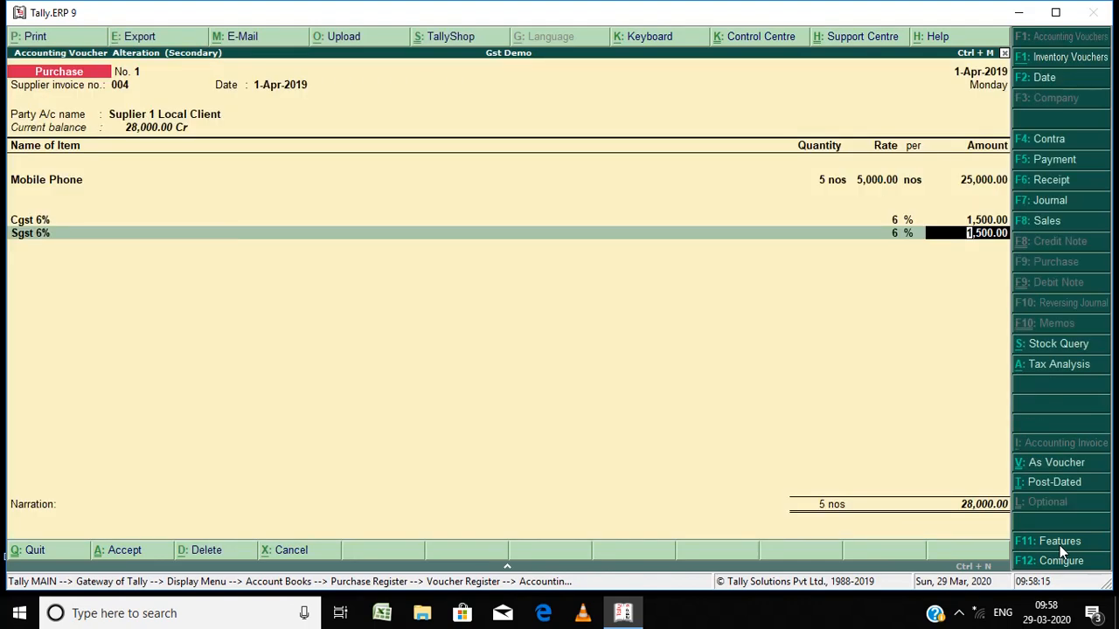
pyautogui.press('Return')
pyautogui.press('Return')
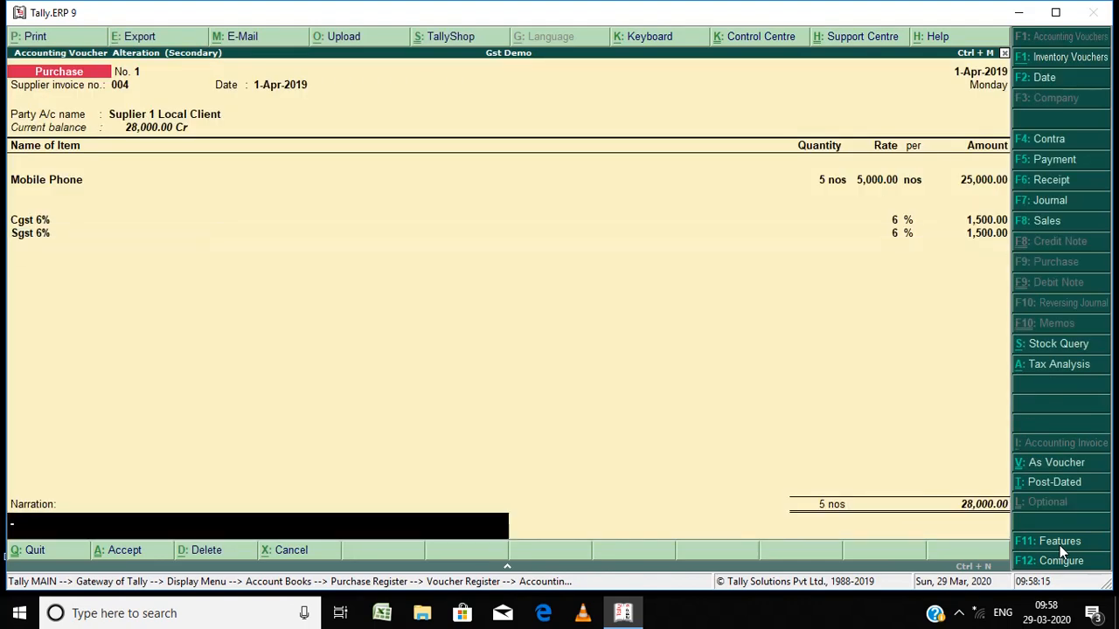
pyautogui.press('Return')
pyautogui.press('Return')
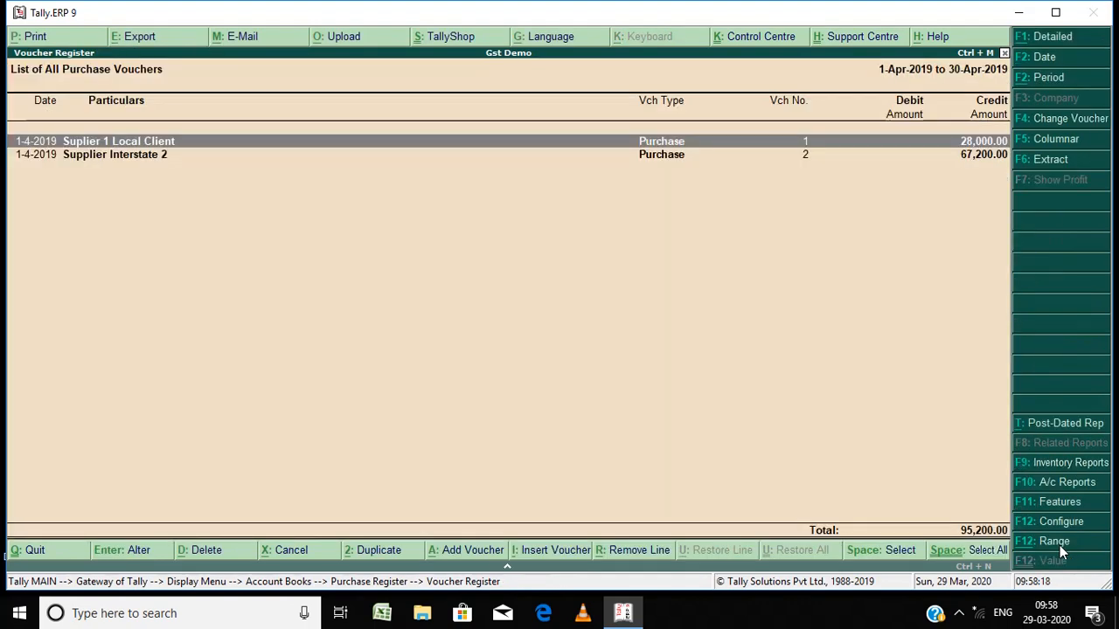
# Step: Open the second purchase voucher from Supplier Interstate 2 and its party ledger for alteration
pyautogui.press('Down')
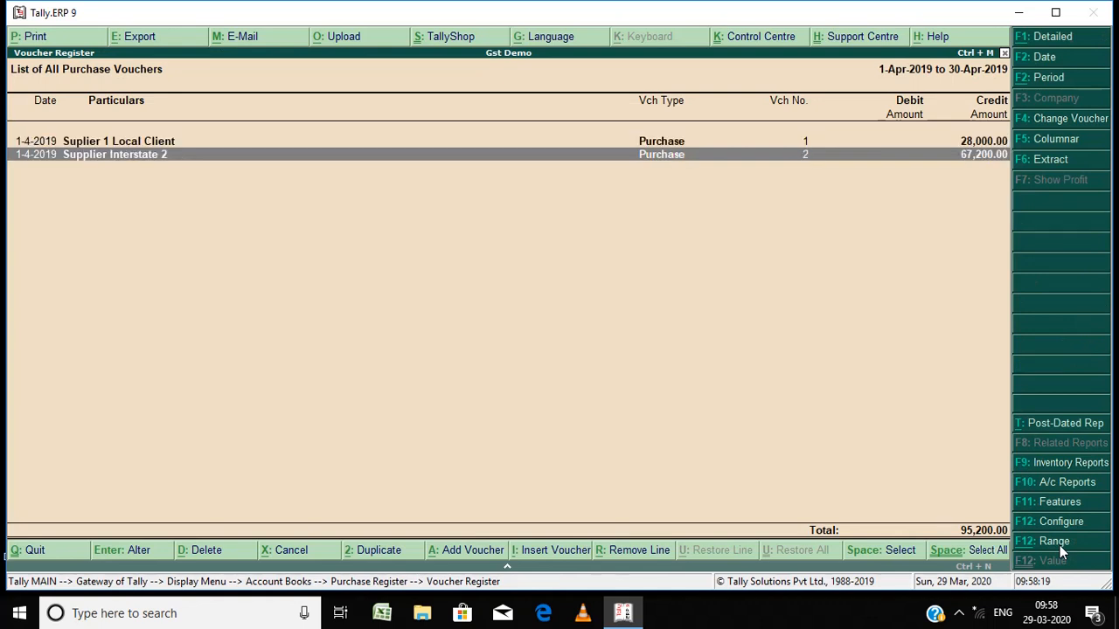
pyautogui.press('Return')
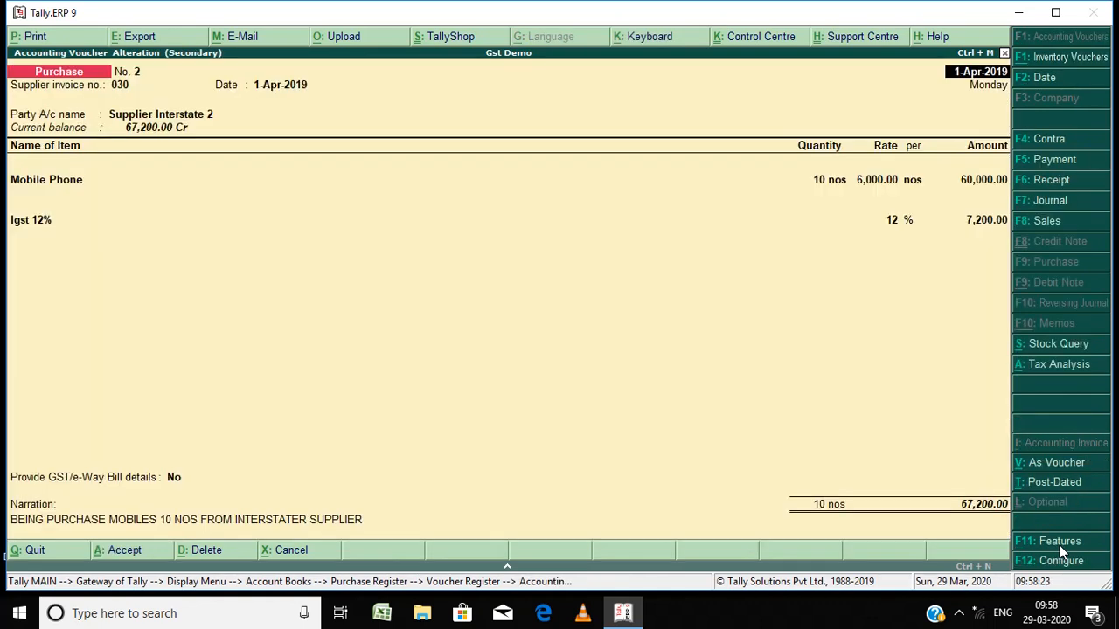
pyautogui.press('Return')
pyautogui.press('Return')
pyautogui.press('Return')
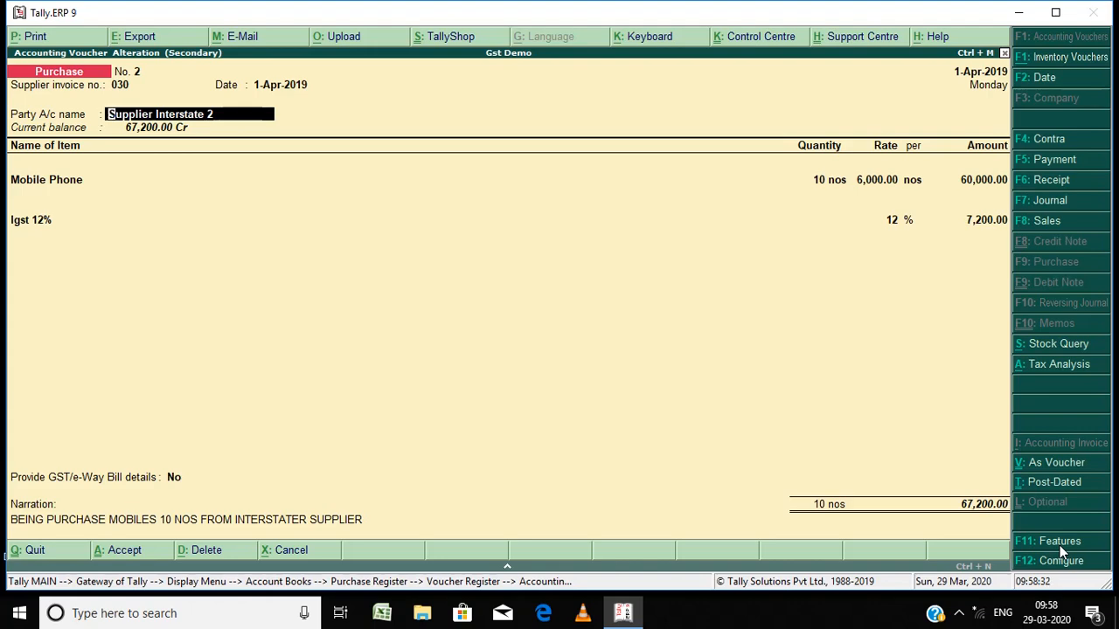
pyautogui.hotkey('ctrl', 'Return')
pyautogui.press('Return')
# Step: Step through the Supplier Interstate 2 ledger and its party details, accepting them unchanged and returning to the voucher
pyautogui.press('Return')
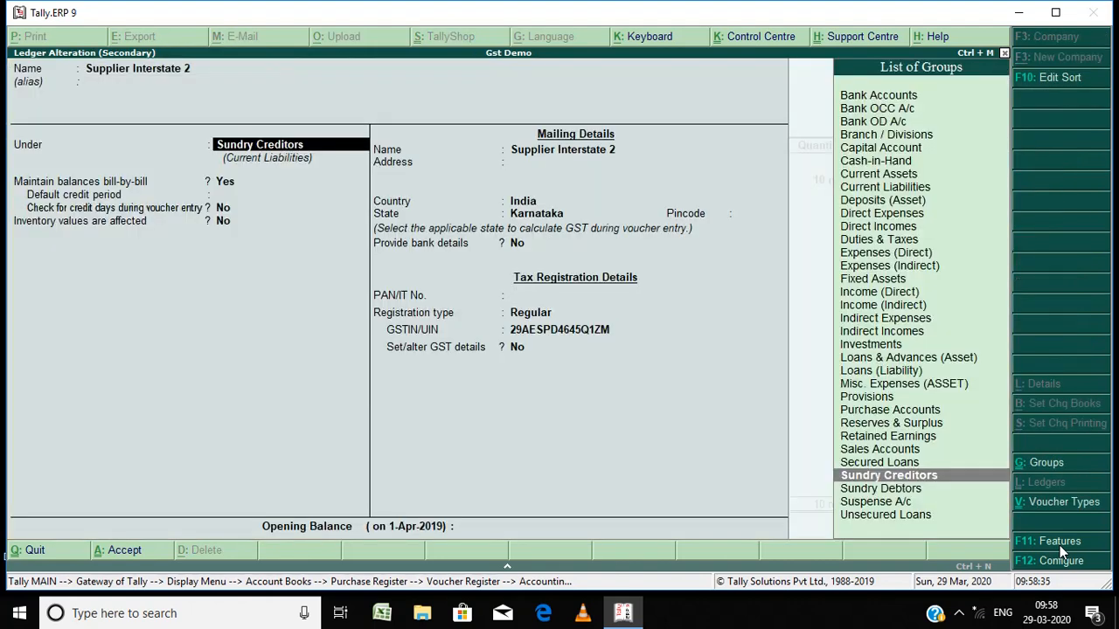
pyautogui.press('Return')
pyautogui.press('Return')
pyautogui.press('Return')
pyautogui.press('Return')
pyautogui.press('Return')
pyautogui.press('Return')
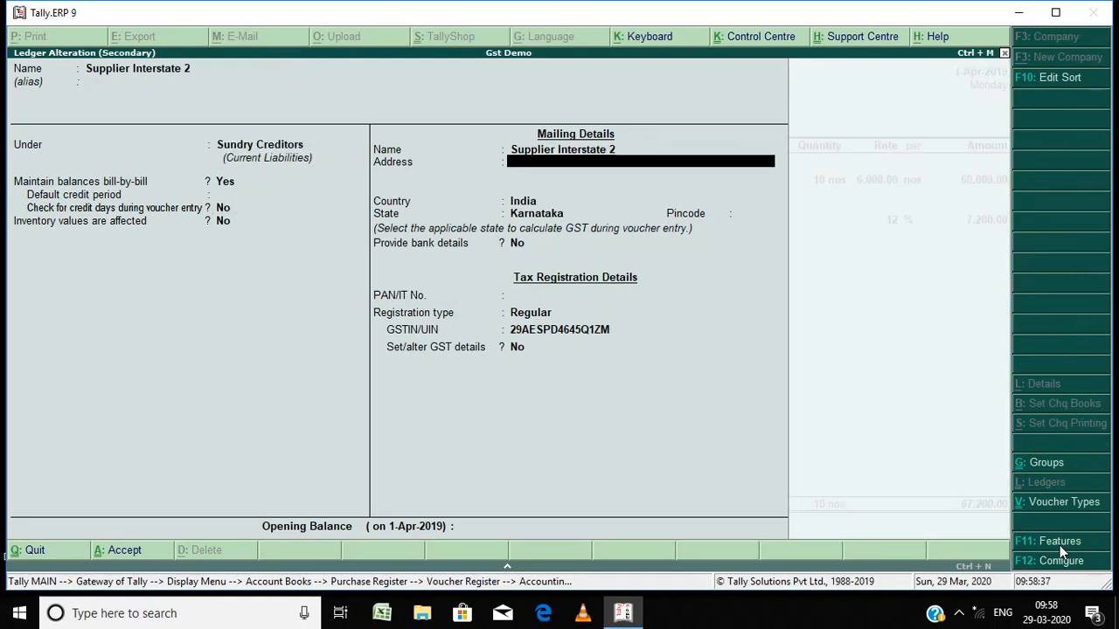
pyautogui.press('Return')
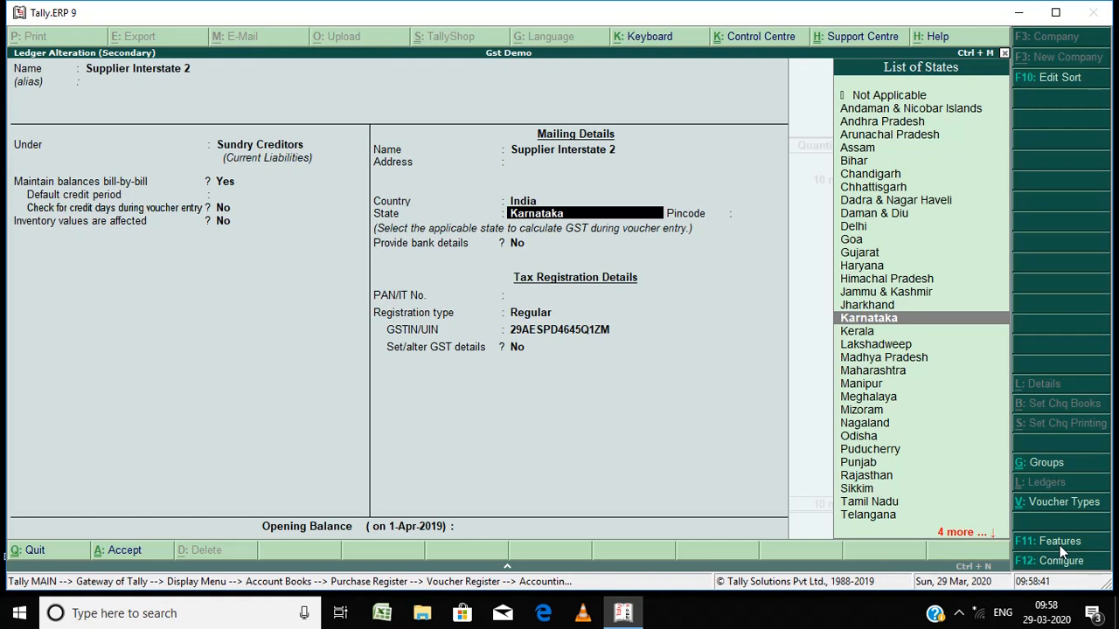
pyautogui.press('Return')
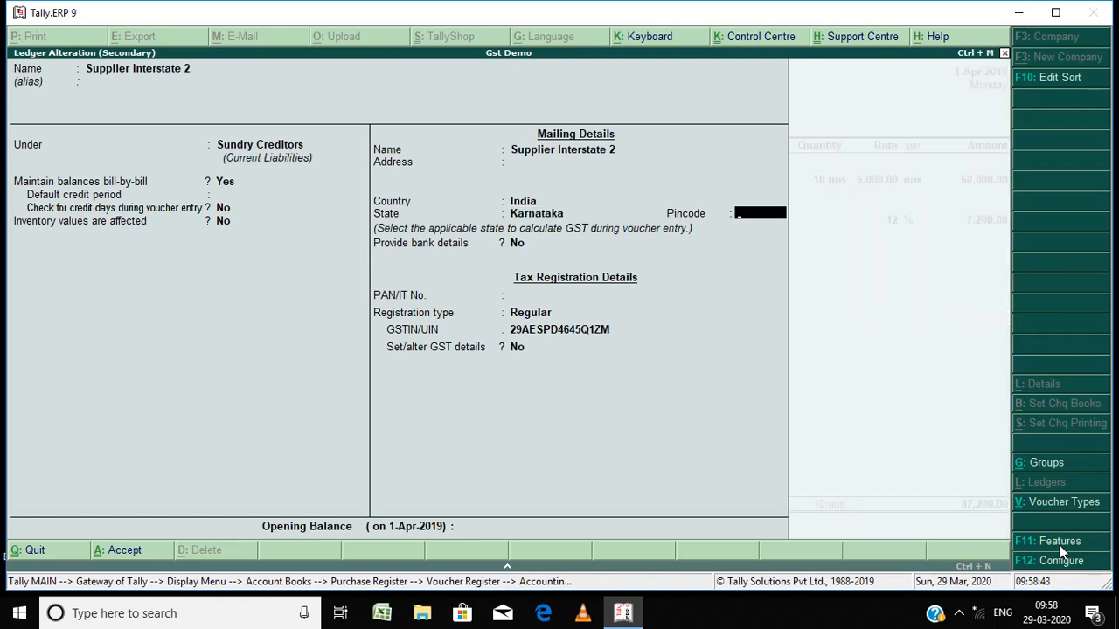
pyautogui.press('Return')
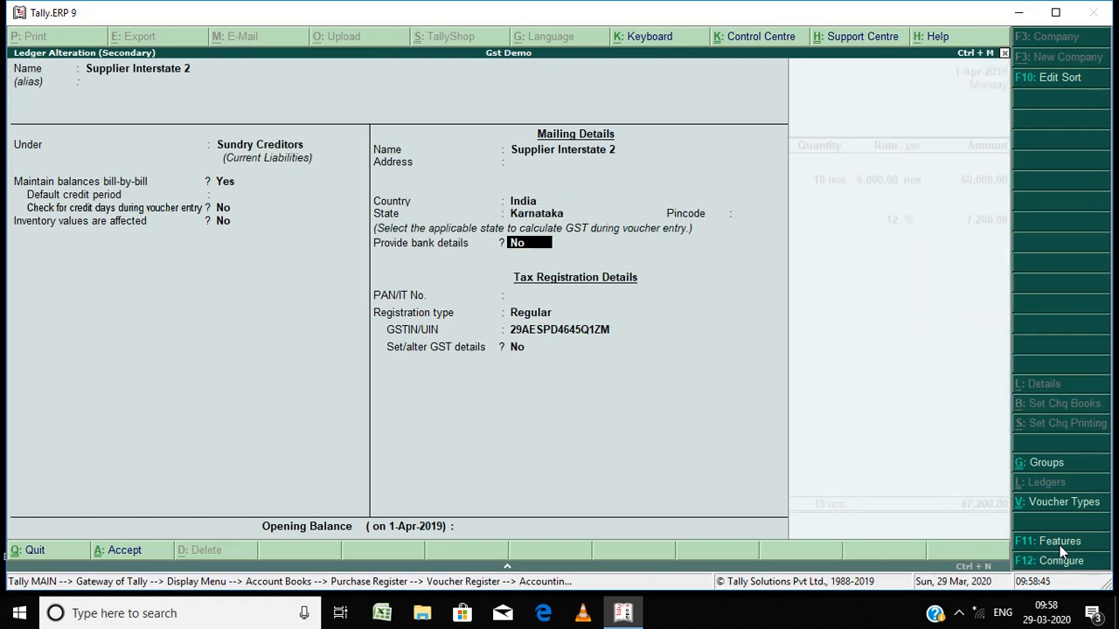
pyautogui.press('Return')
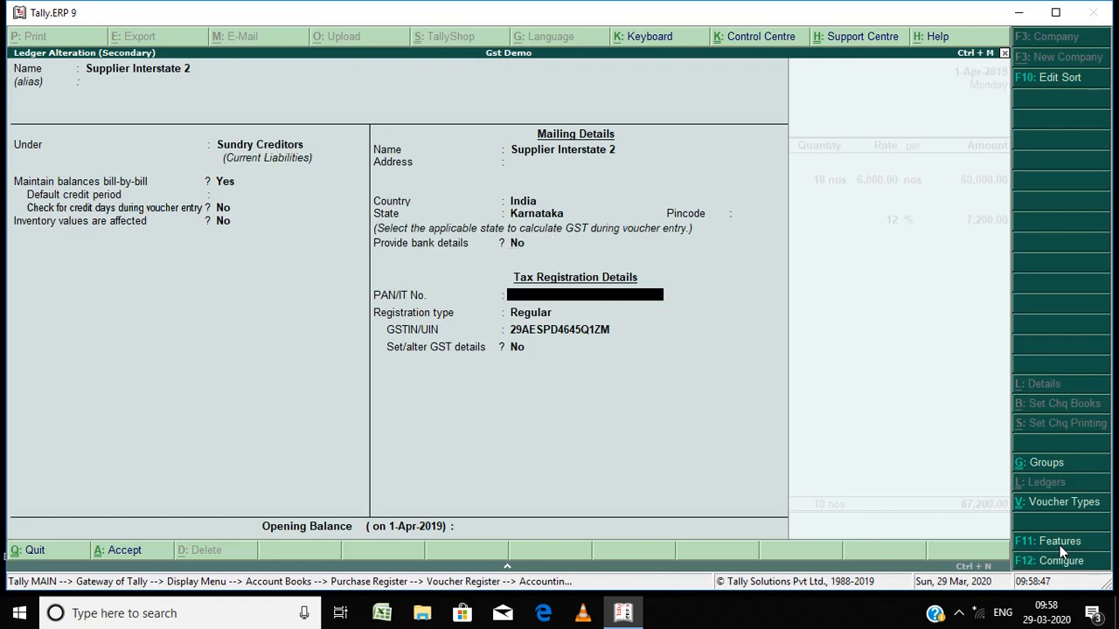
pyautogui.press('Return')
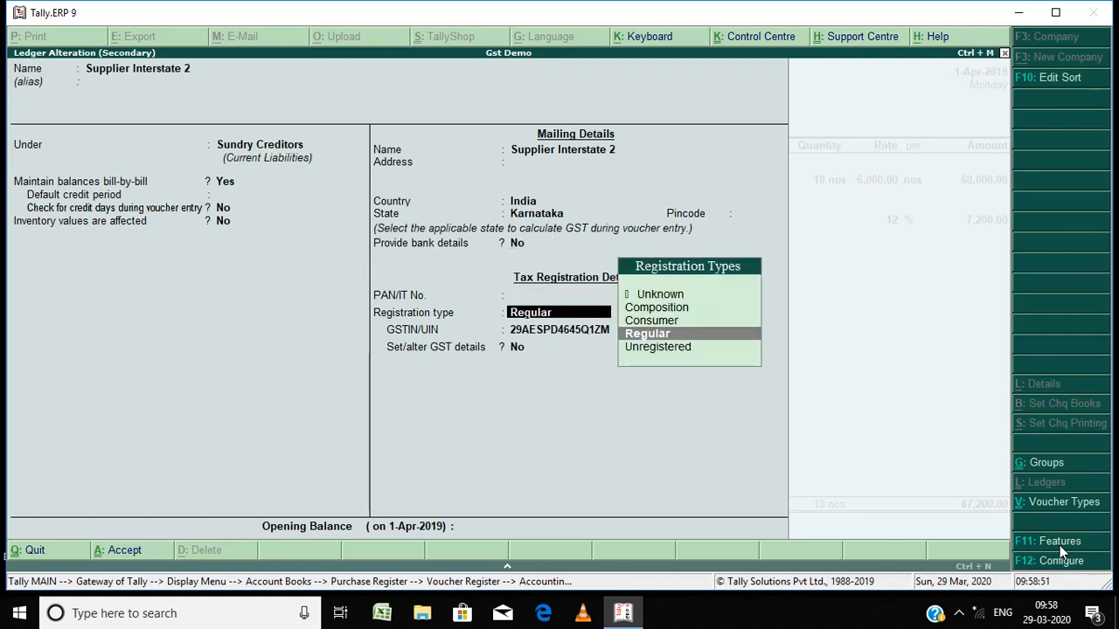
pyautogui.press('Return')
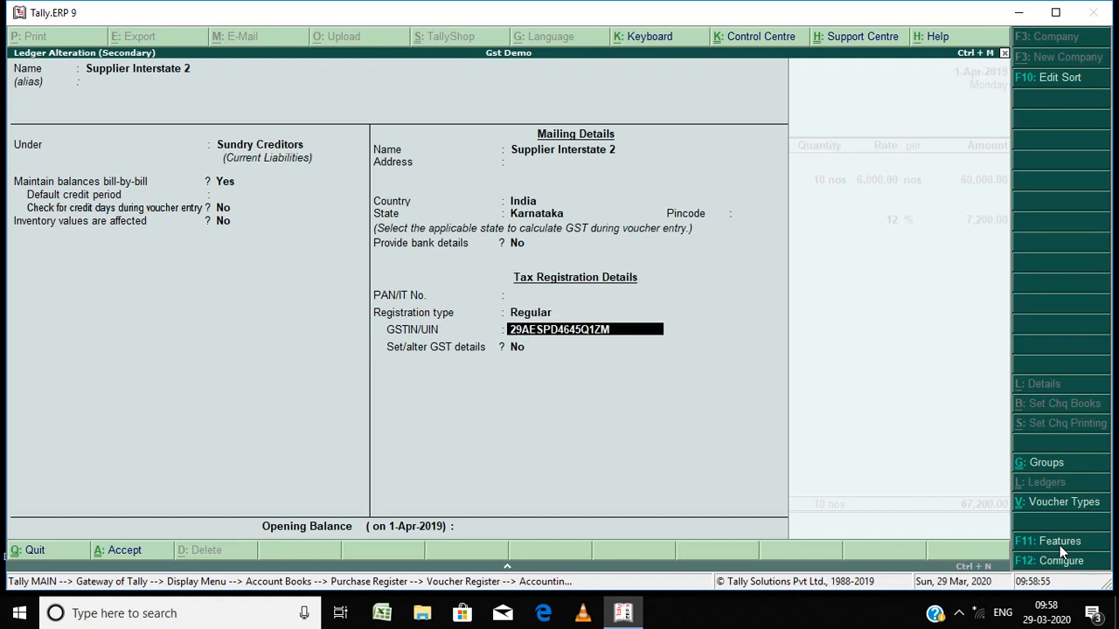
pyautogui.press('Return')
pyautogui.press('Return')
pyautogui.press('Return')
pyautogui.press('Return')
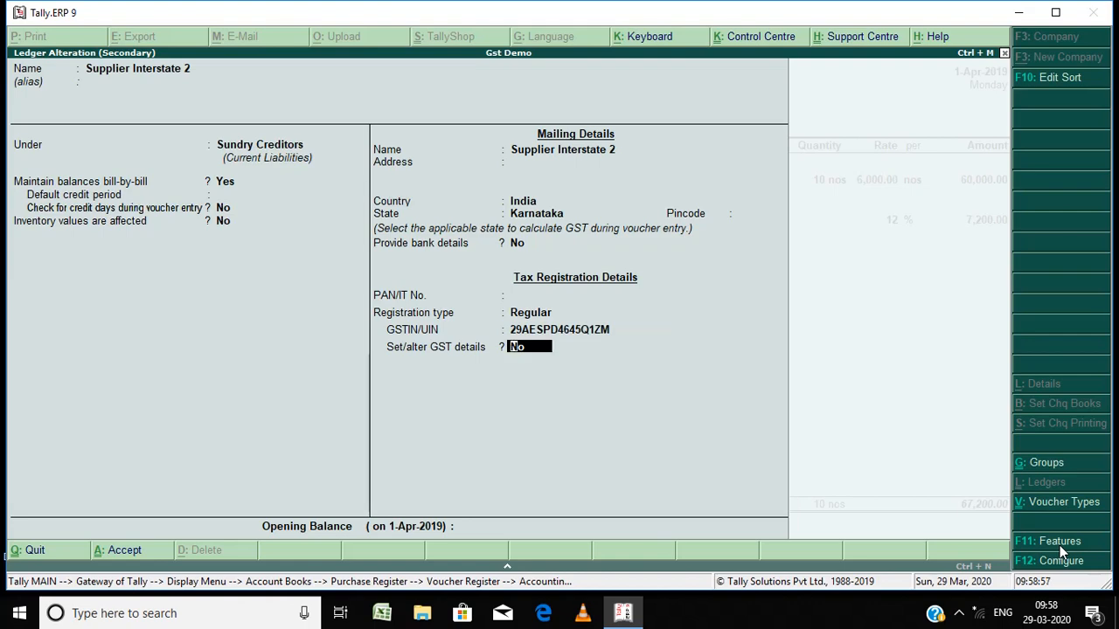
pyautogui.press('Return')
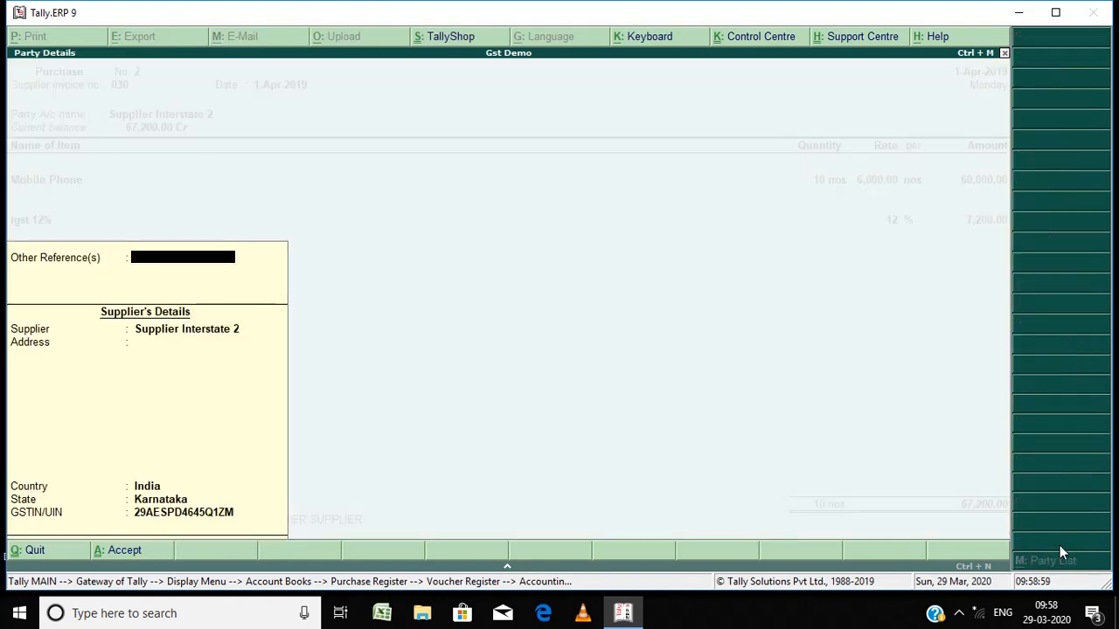
pyautogui.press('Return')
pyautogui.press('Return')
pyautogui.press('Return')
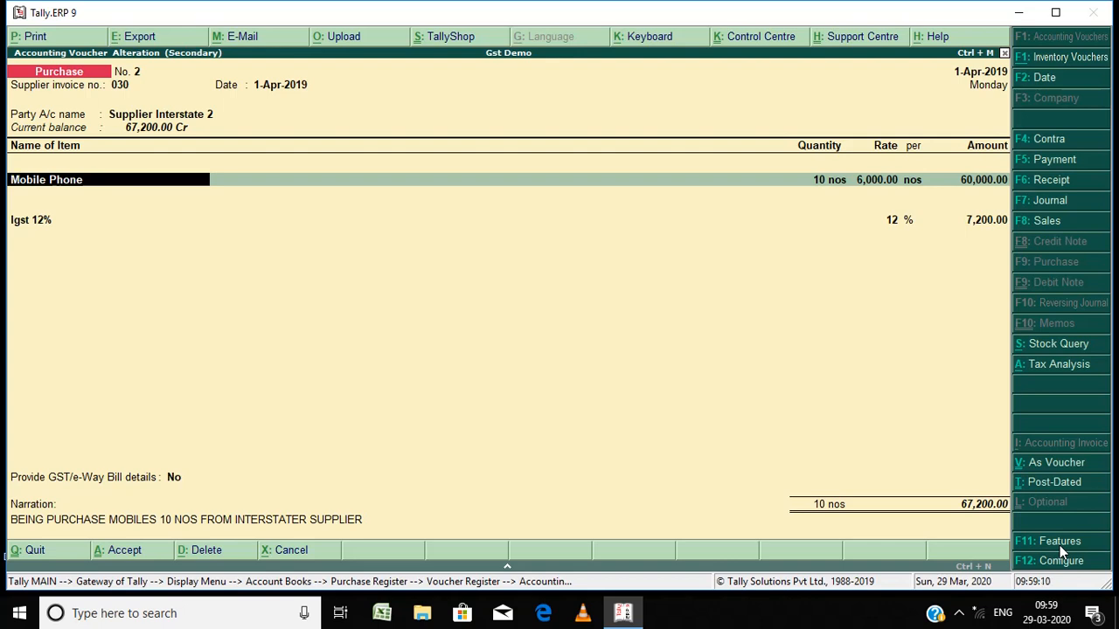
# Step: Open the Mobile Phone stock item from the voucher and set its GST details option to Yes
pyautogui.hotkey('ctrl', 'Return')
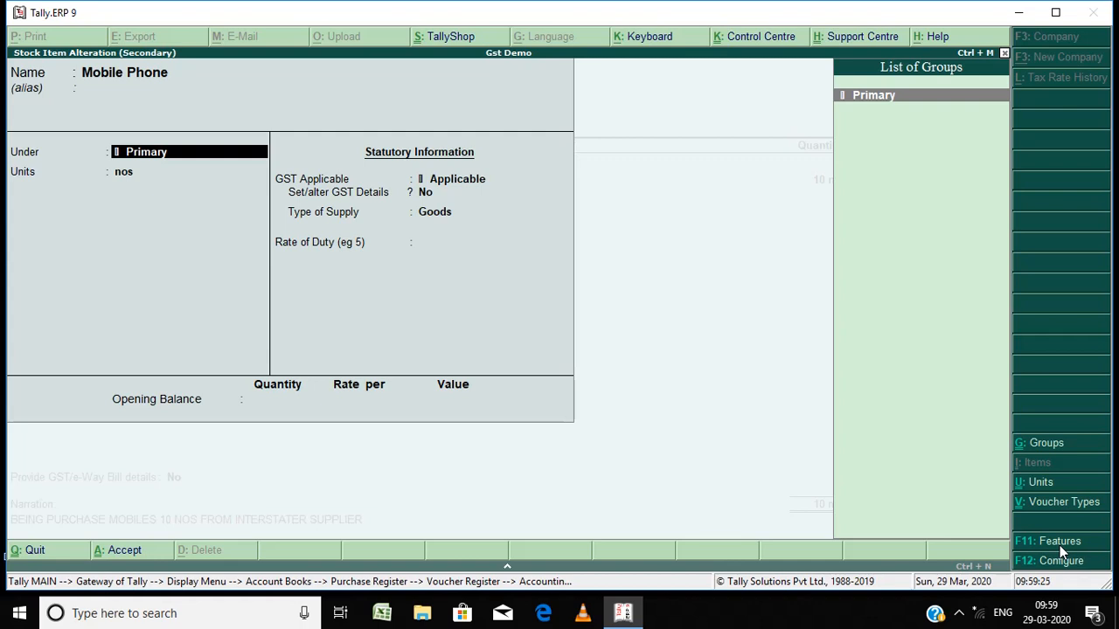
pyautogui.press('Return')
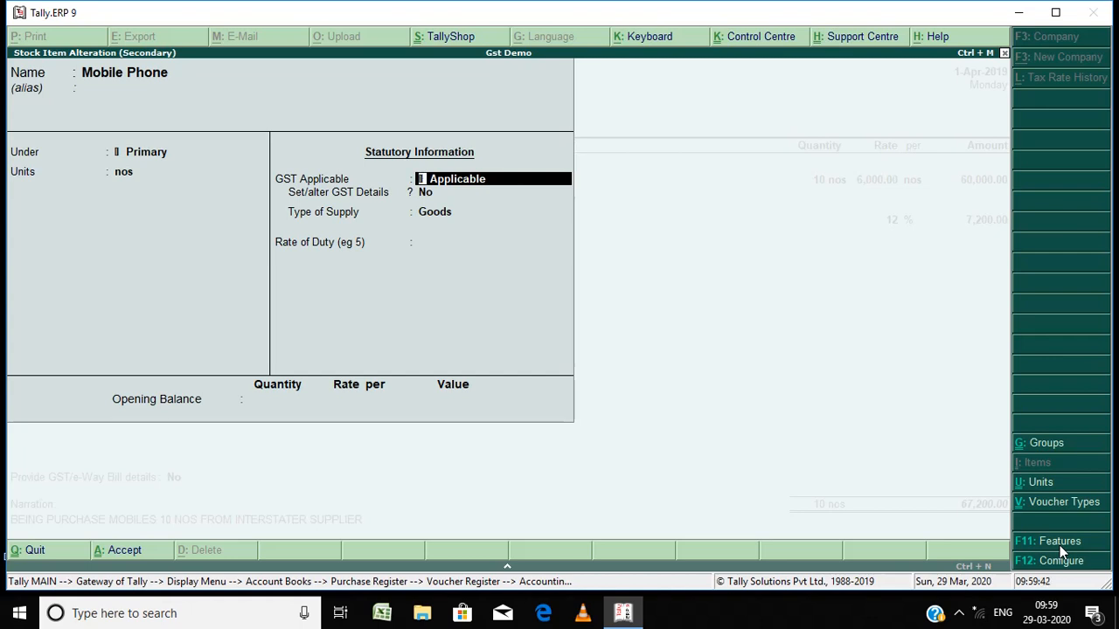
pyautogui.press('Return')
pyautogui.press('BackSpace')
pyautogui.press('Return')
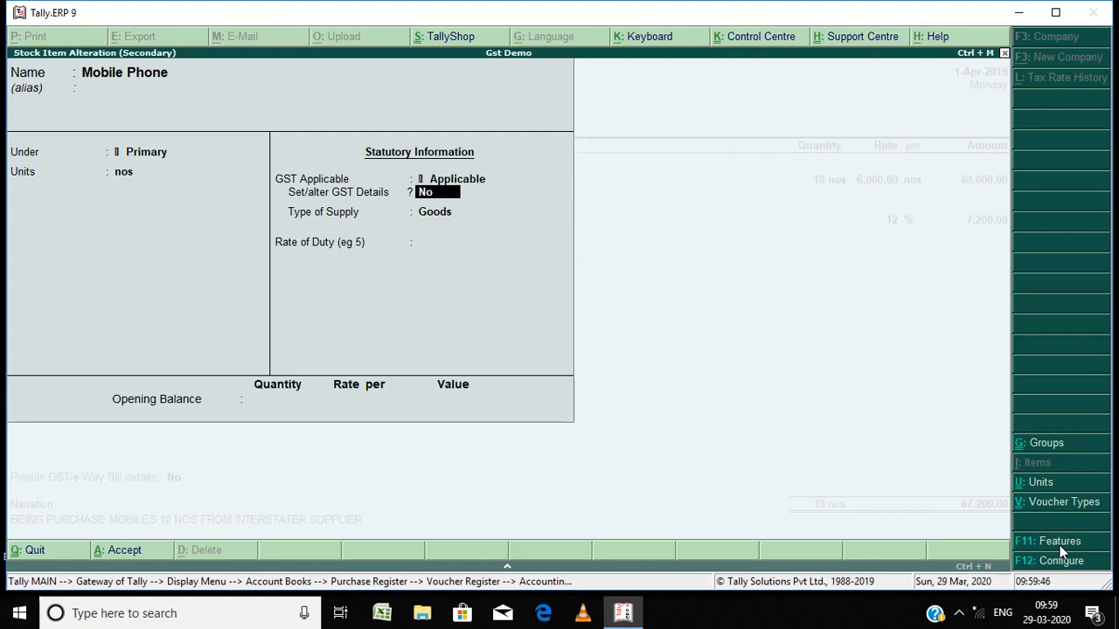
pyautogui.write('y')
pyautogui.press('Return')
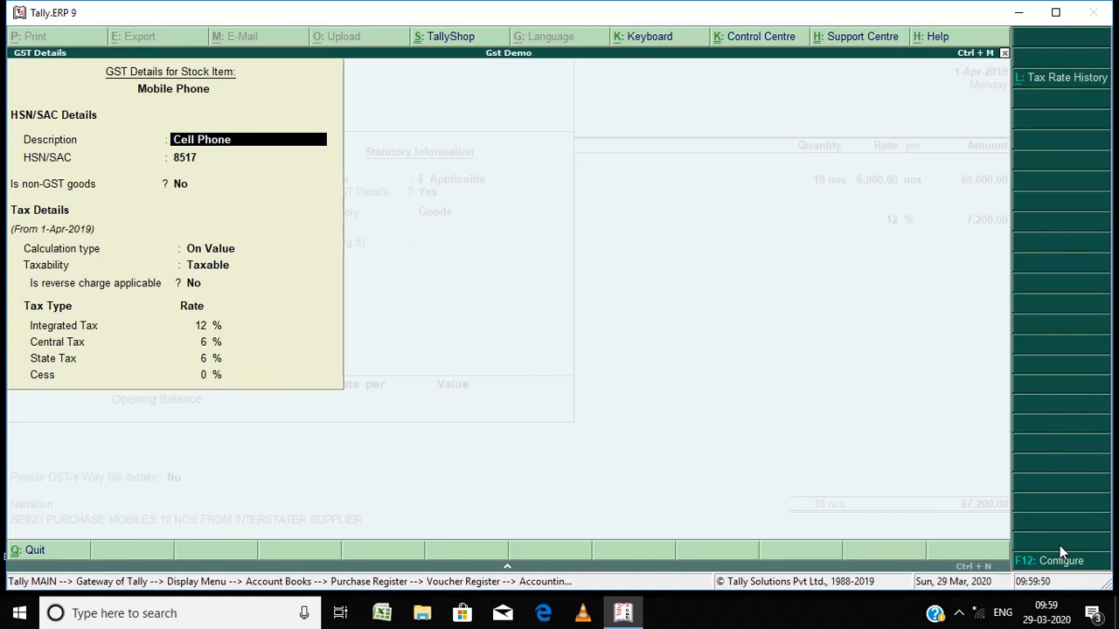
# Step: Step through the Mobile Phone GST details with HSN 8517 and 12% integrated tax, then accept the stock item
pyautogui.press('Return')
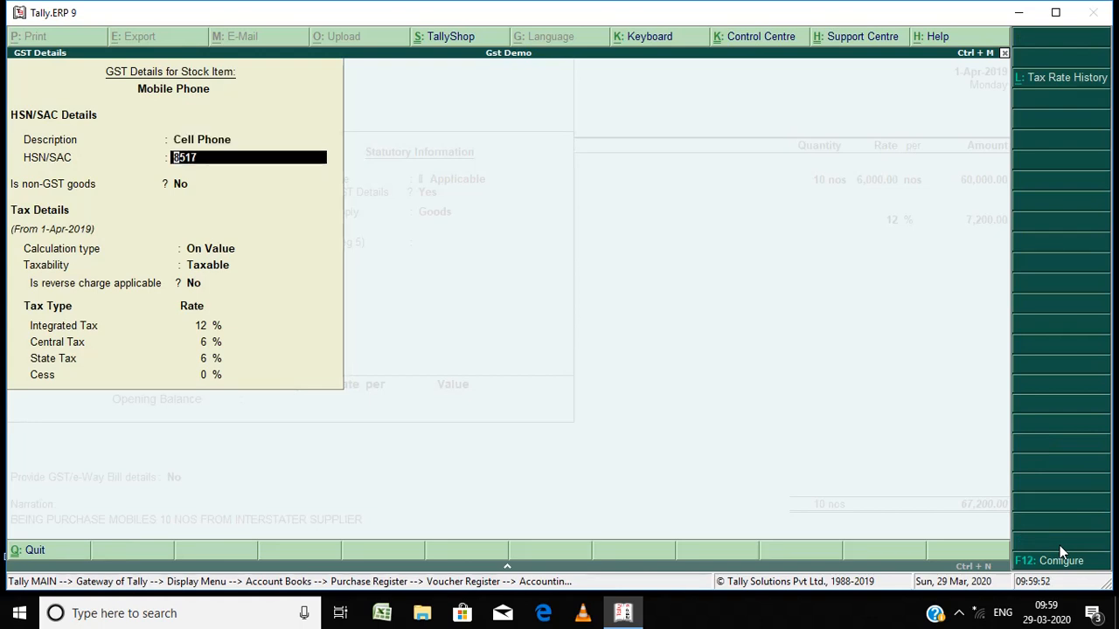
pyautogui.press('Up')
pyautogui.press('Return')
pyautogui.press('Return')
pyautogui.press('Return')
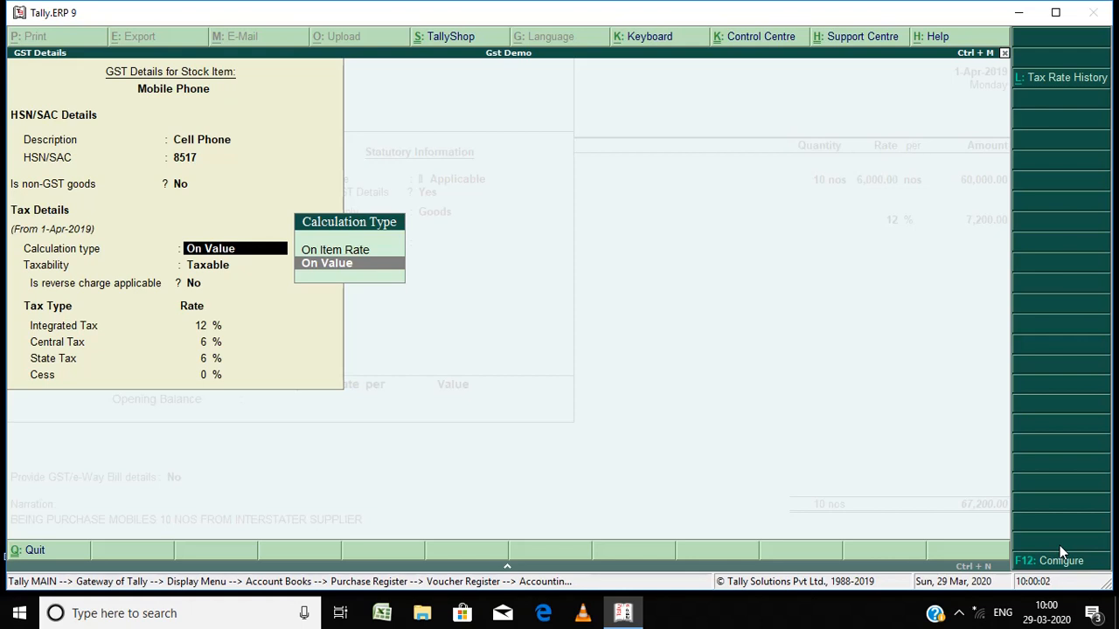
pyautogui.press('Return')
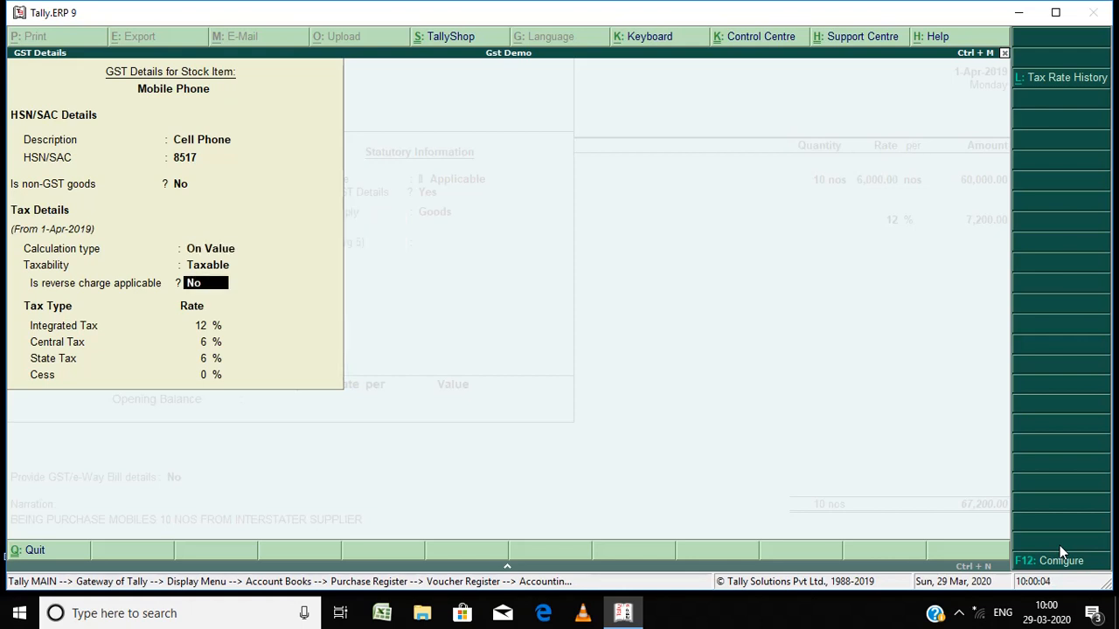
pyautogui.press('Return')
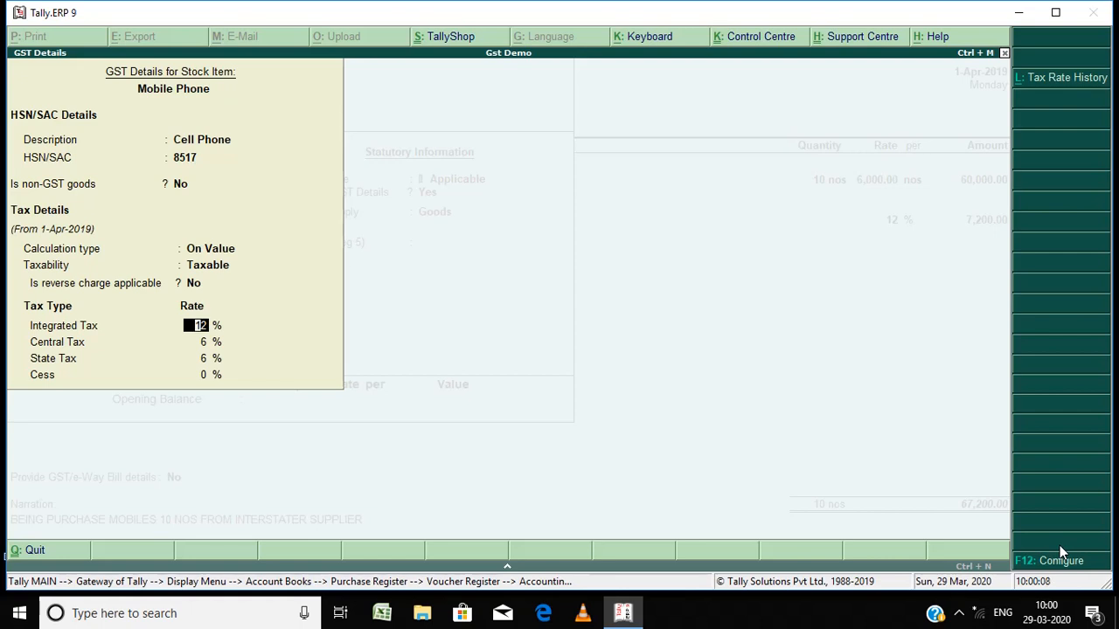
pyautogui.press('Return')
pyautogui.press('Return')
pyautogui.press('Return')
pyautogui.press('Return')
pyautogui.press('Return')
pyautogui.press('Return')
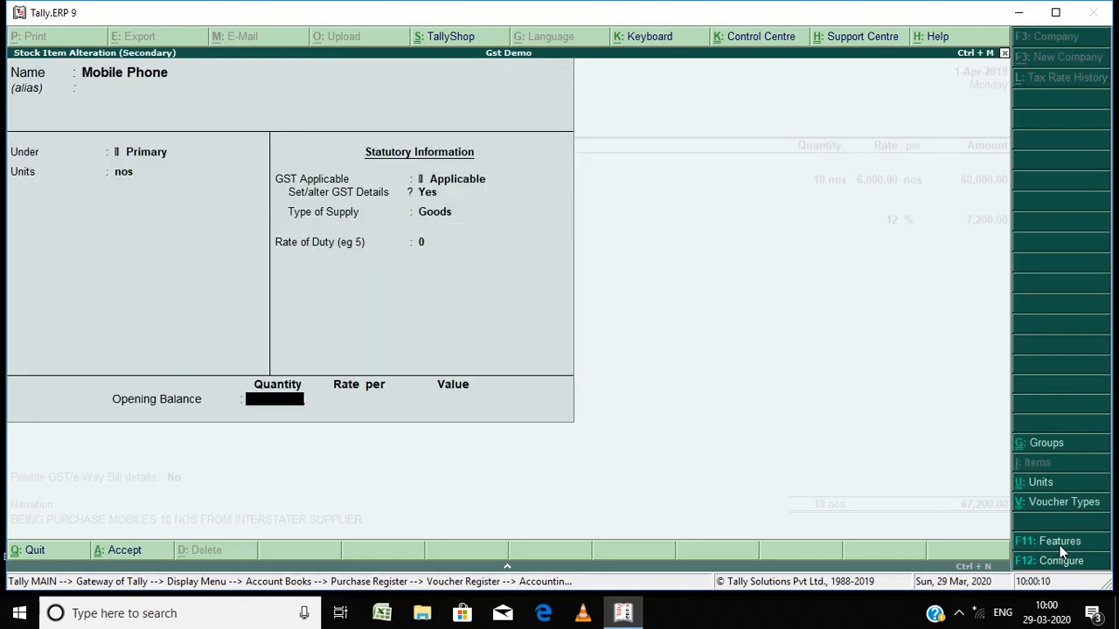
pyautogui.press('Return')
pyautogui.press('Return')
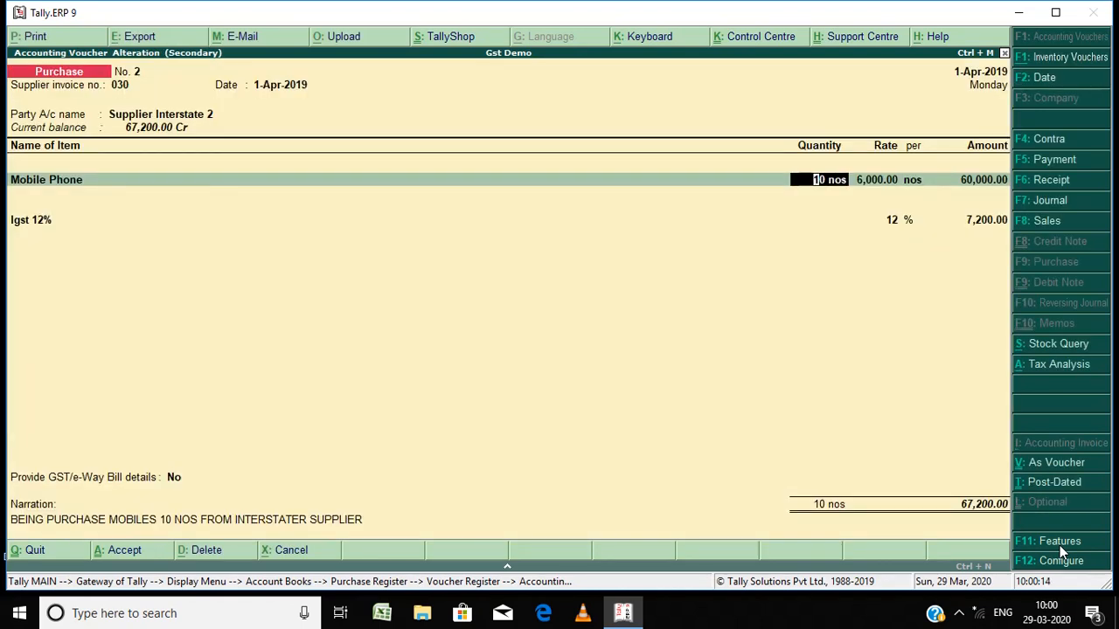
# Step: Step through the Mobile Phone line to the tax classification details of the Purchase 12% Gst ledger
pyautogui.press('Return')
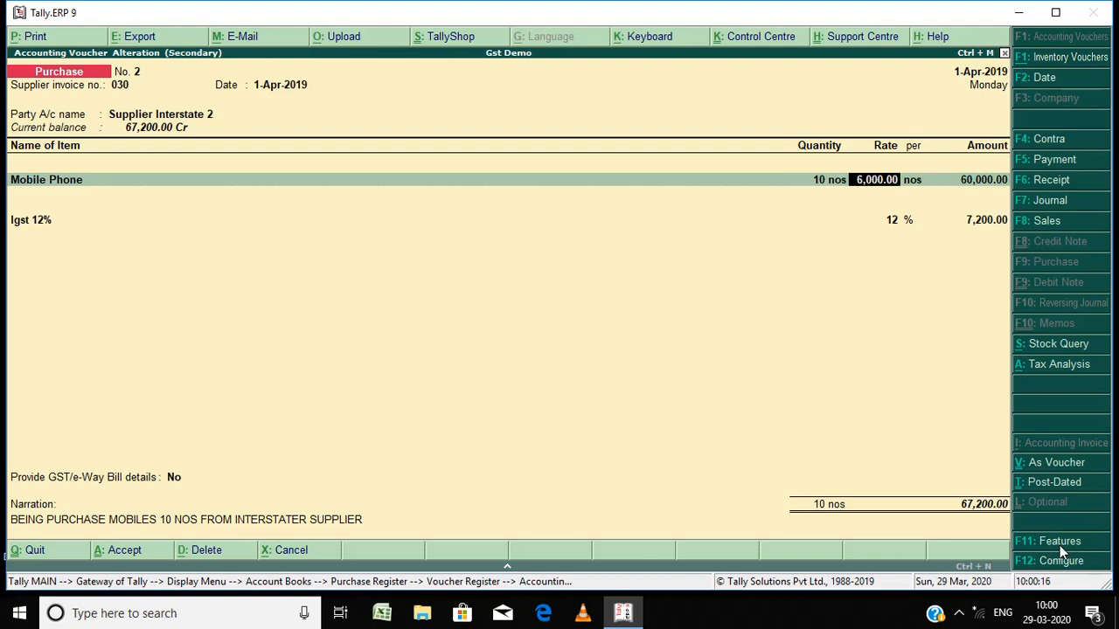
pyautogui.press('Return')
pyautogui.press('Return')
pyautogui.press('Return')
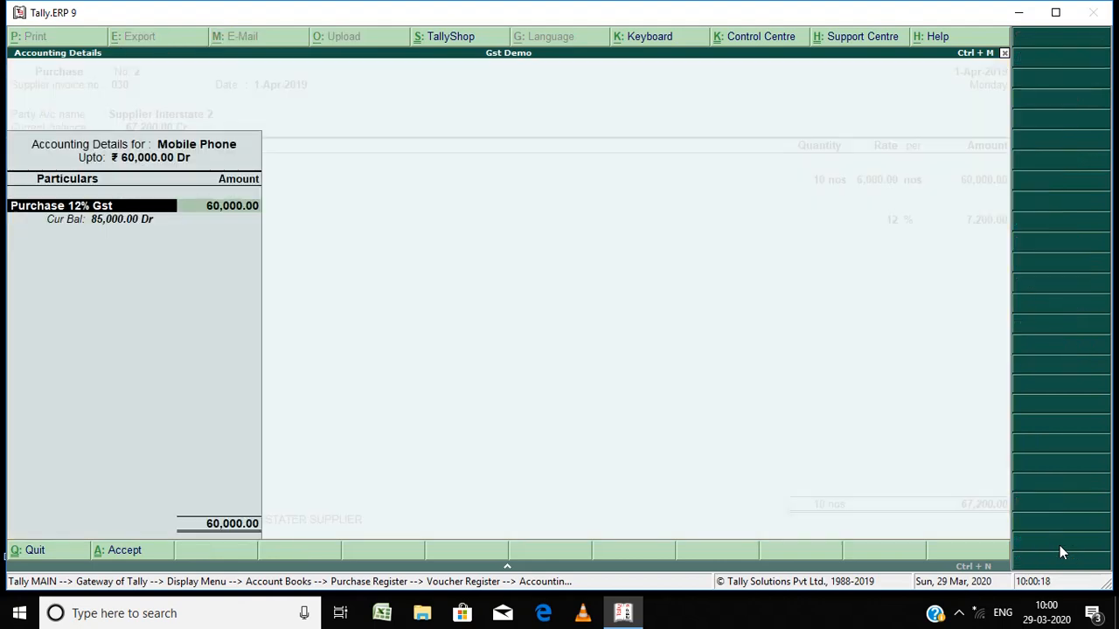
pyautogui.press('Return')
pyautogui.press('Return')
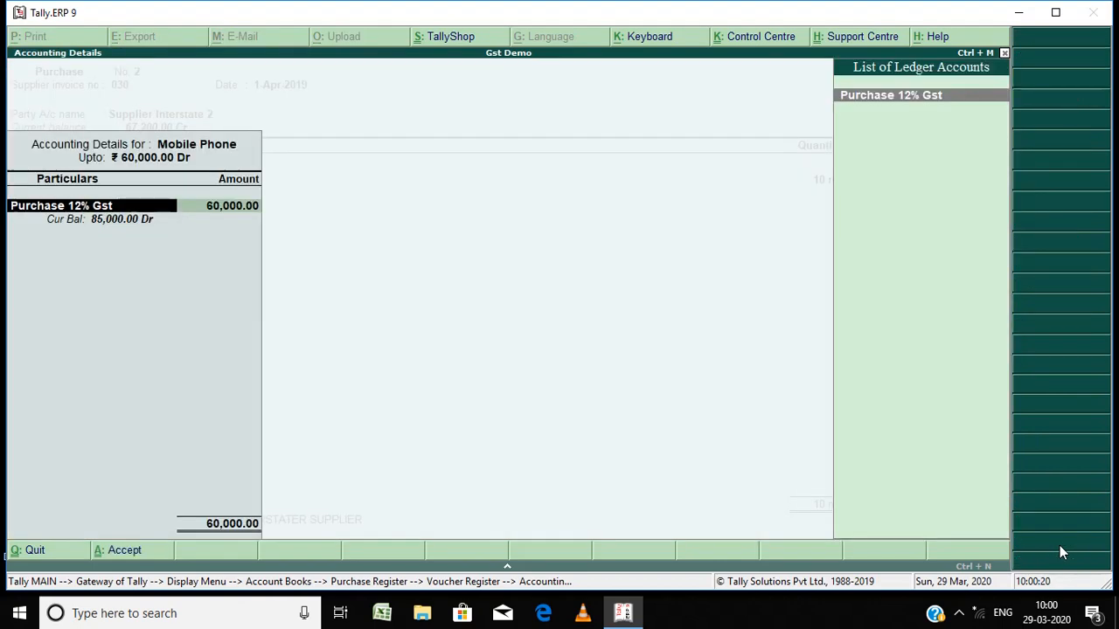
pyautogui.press('Return')
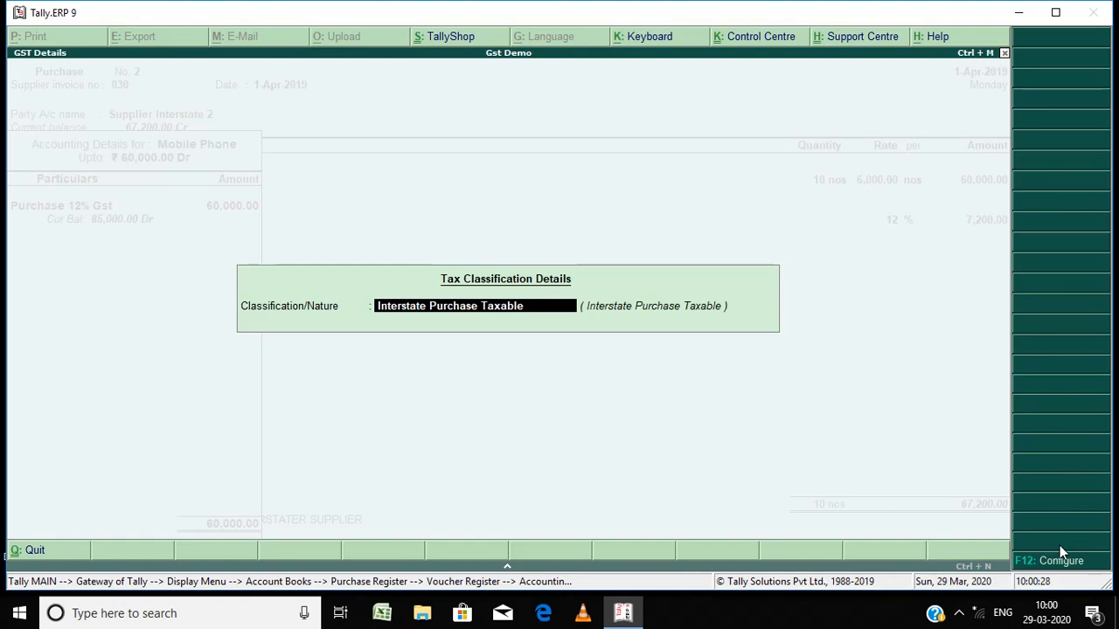
# Step: Search Inter and pick an interstate purchase classification nature, then accept the accounting details
pyautogui.press('BackSpace')
pyautogui.write('Inter')
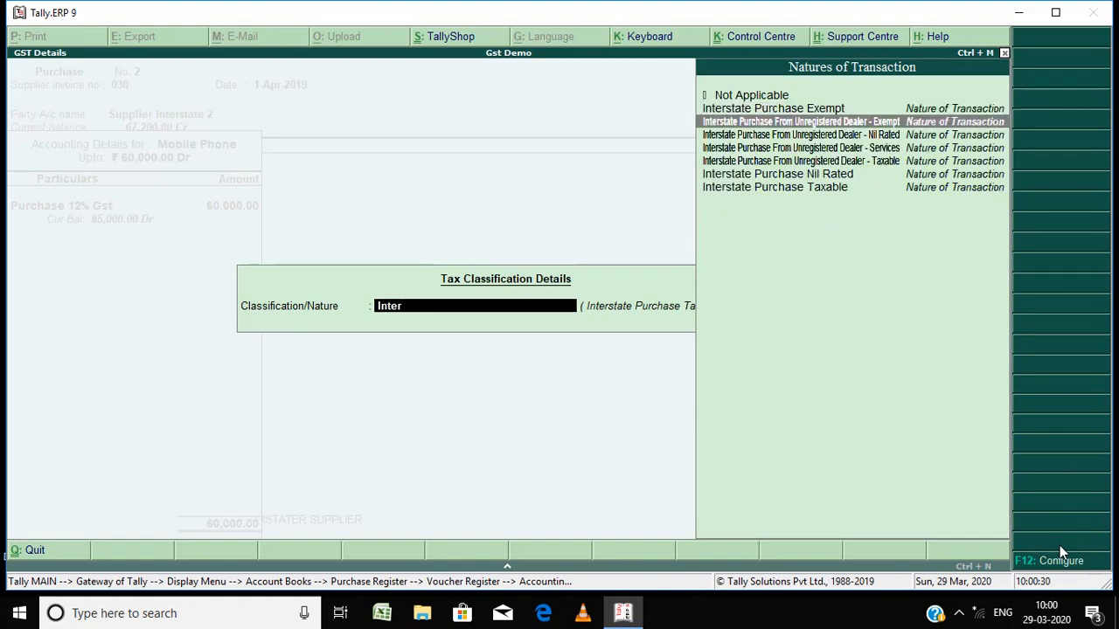
pyautogui.press('Down')
pyautogui.press('Down')
pyautogui.press('Down')
pyautogui.press('Down')
pyautogui.press('Down')
pyautogui.press('Return')
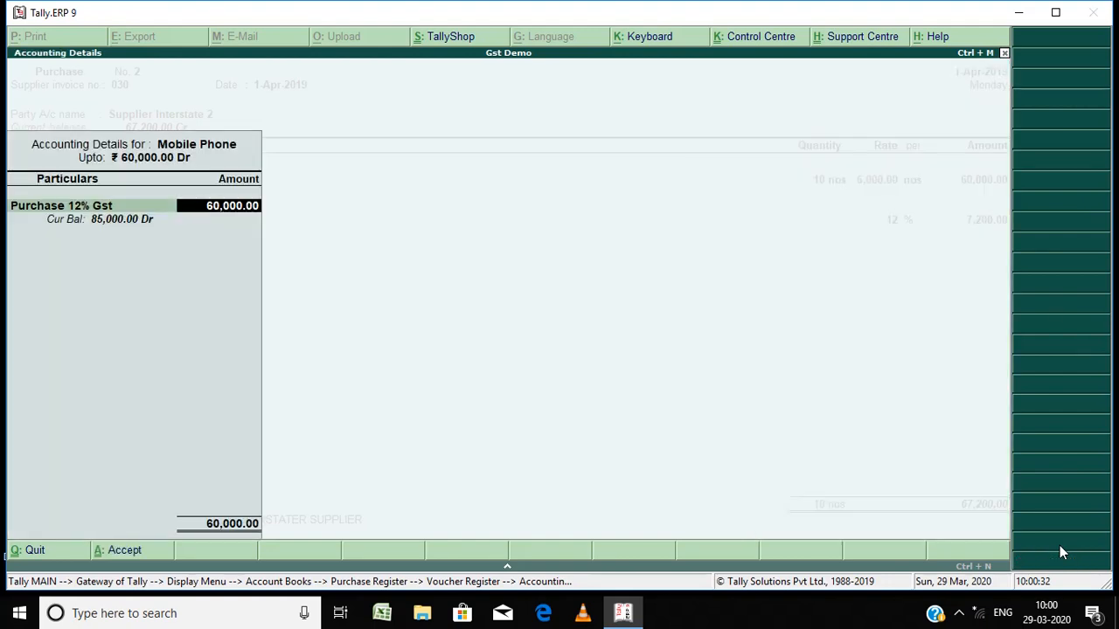
pyautogui.press('Return')
pyautogui.press('Return')
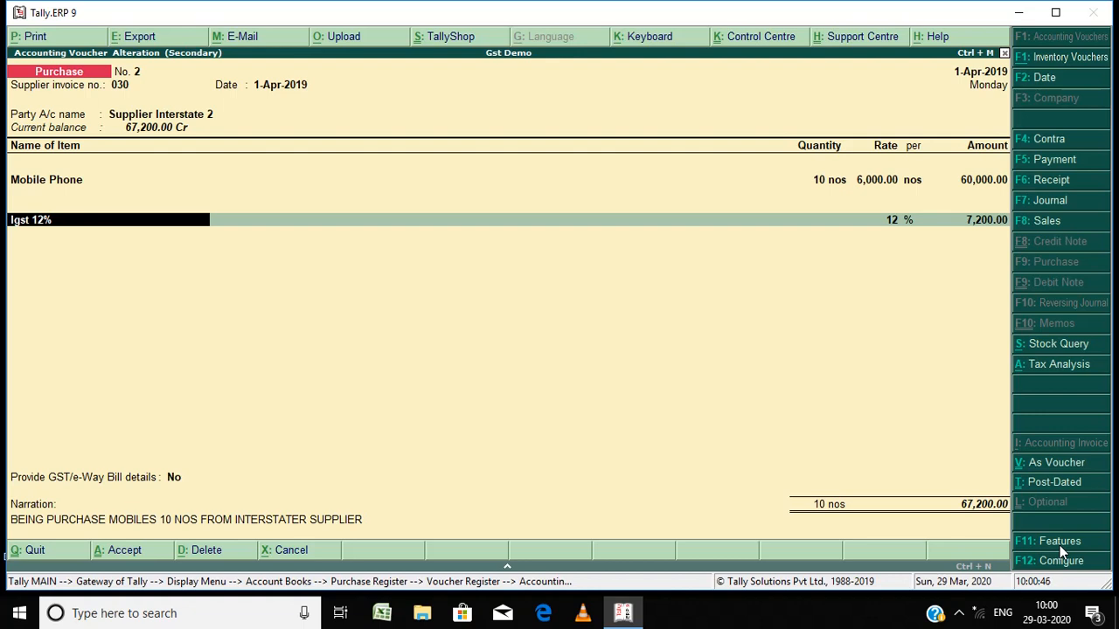
# Step: Open the Igst 12% ledger from the voucher and step through its Duties & Taxes group, GST, Integrated Tax and 12% fields
pyautogui.hotkey('ctrl', 'Return')
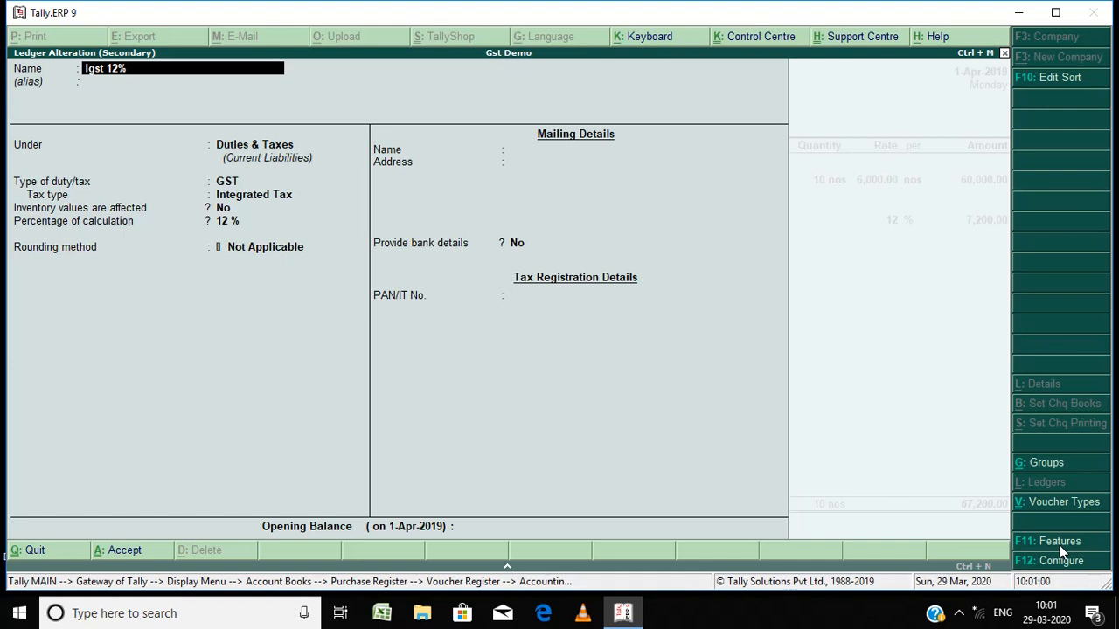
pyautogui.press('Return')
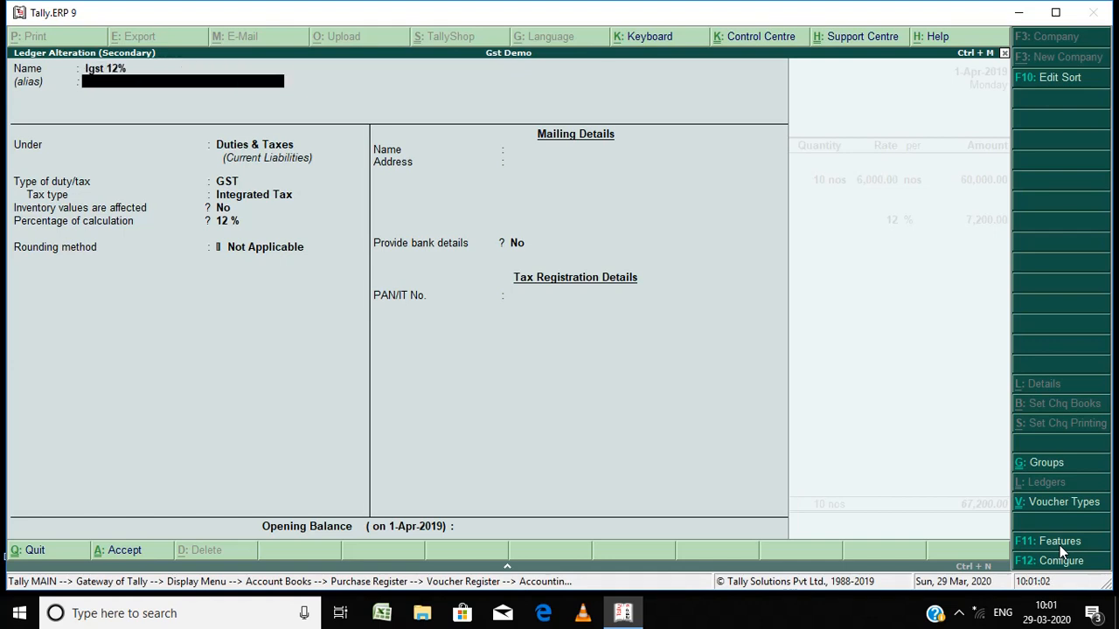
pyautogui.press('Return')
pyautogui.press('BackSpace')
pyautogui.press('BackSpace')
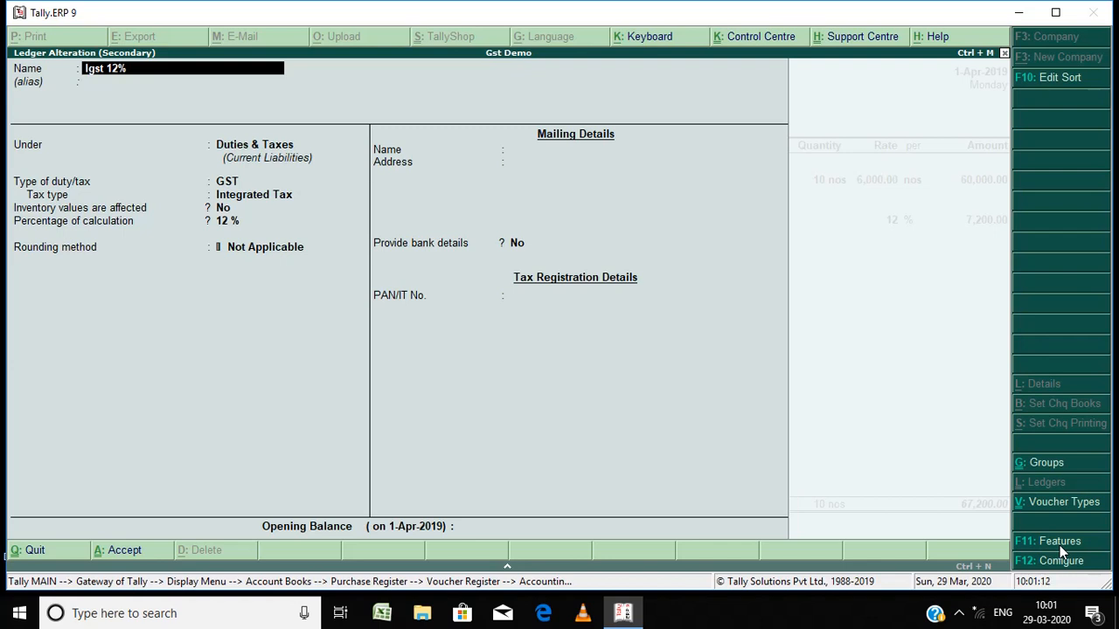
pyautogui.press('Return')
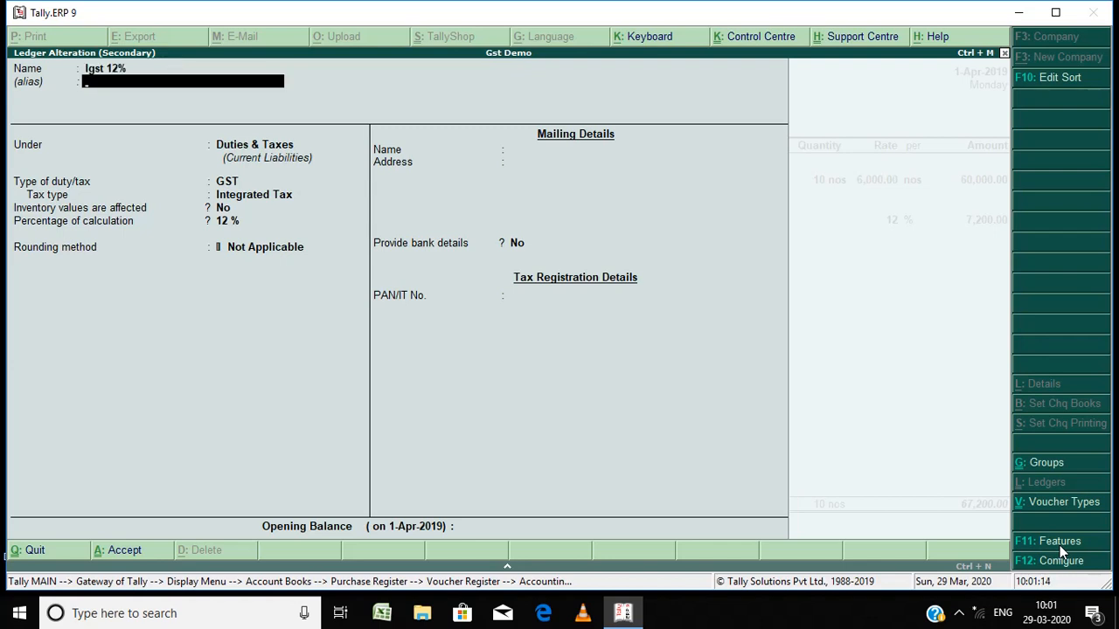
pyautogui.press('Return')
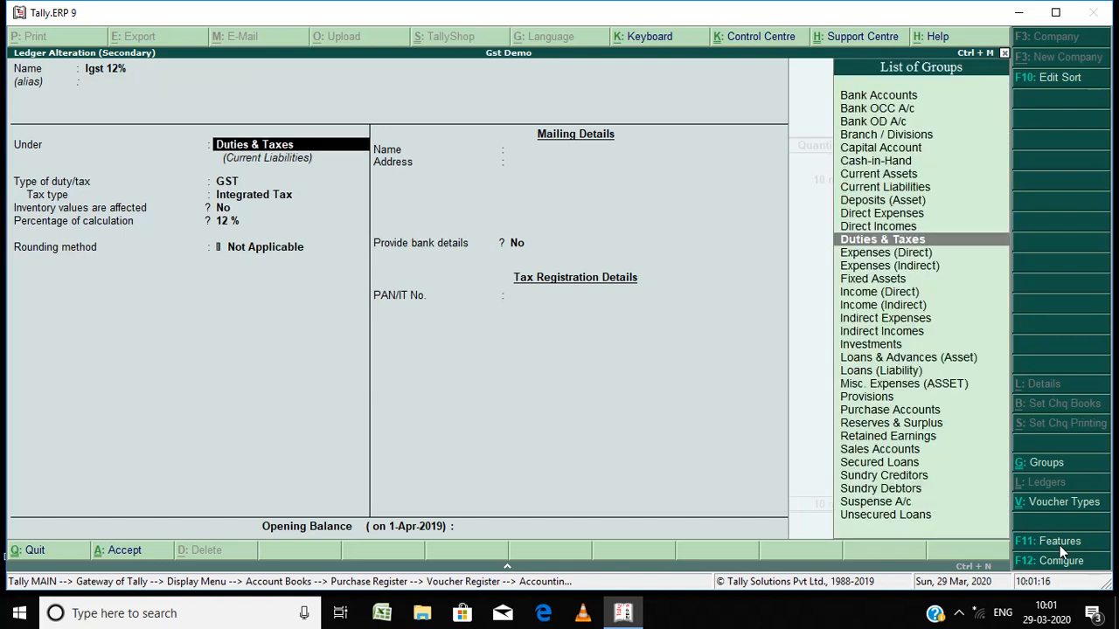
pyautogui.press('Return')
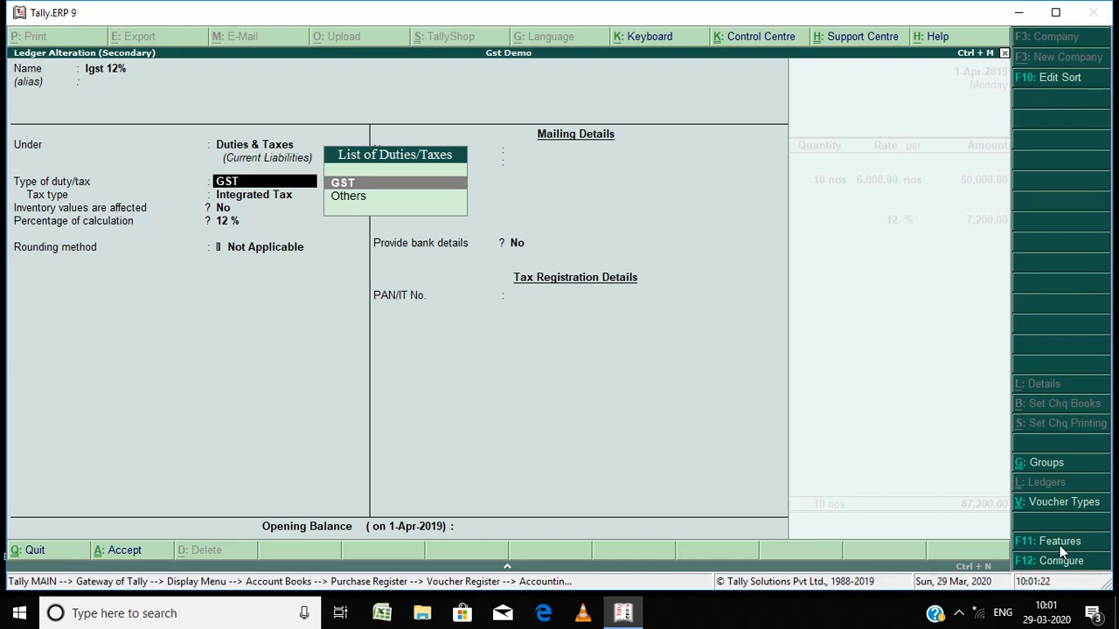
pyautogui.press('Return')
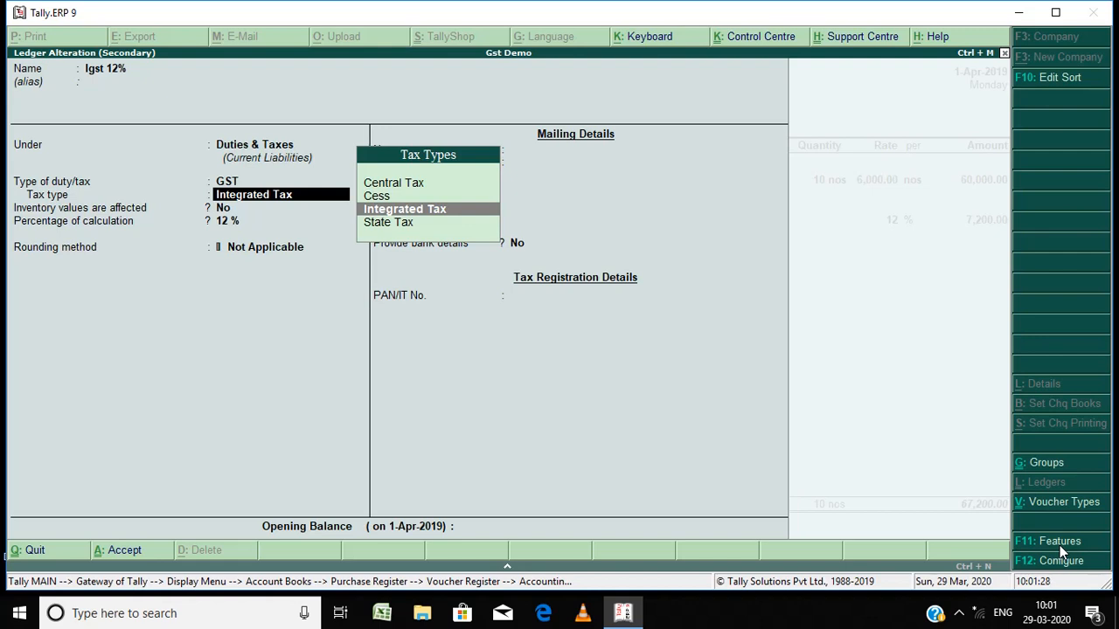
pyautogui.press('Return')
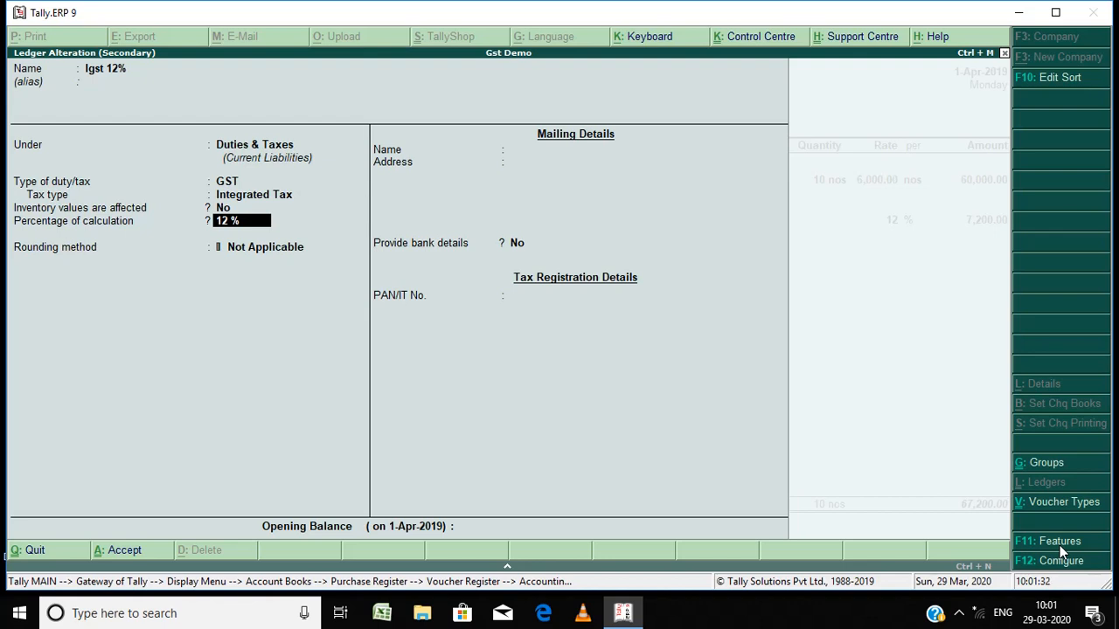
pyautogui.press('Return')
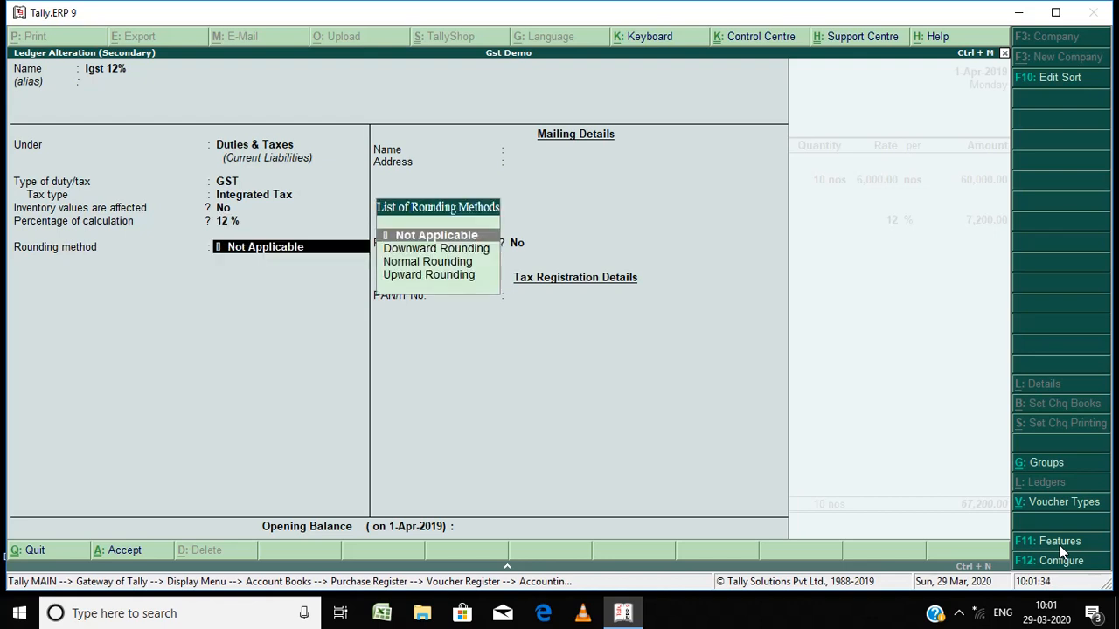
pyautogui.press('Return')
pyautogui.press('Return')
pyautogui.press('Return')
# Step: Step through the rest of the interstate purchase voucher and accept it
pyautogui.press('Return')
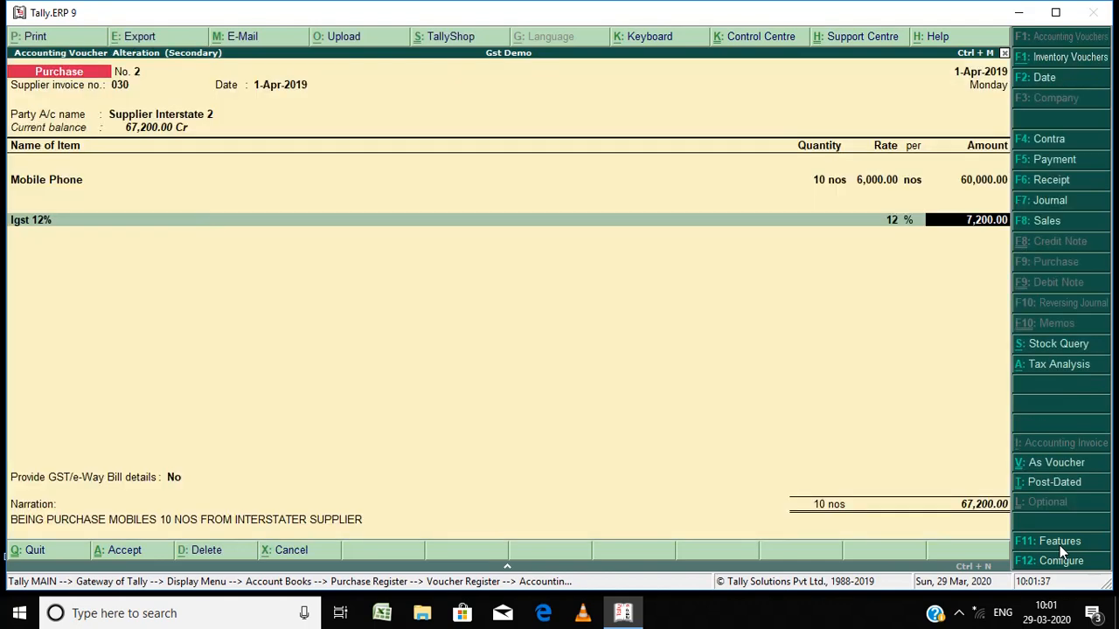
pyautogui.press('Return')
pyautogui.press('Return')
pyautogui.press('Return')
pyautogui.press('Return')
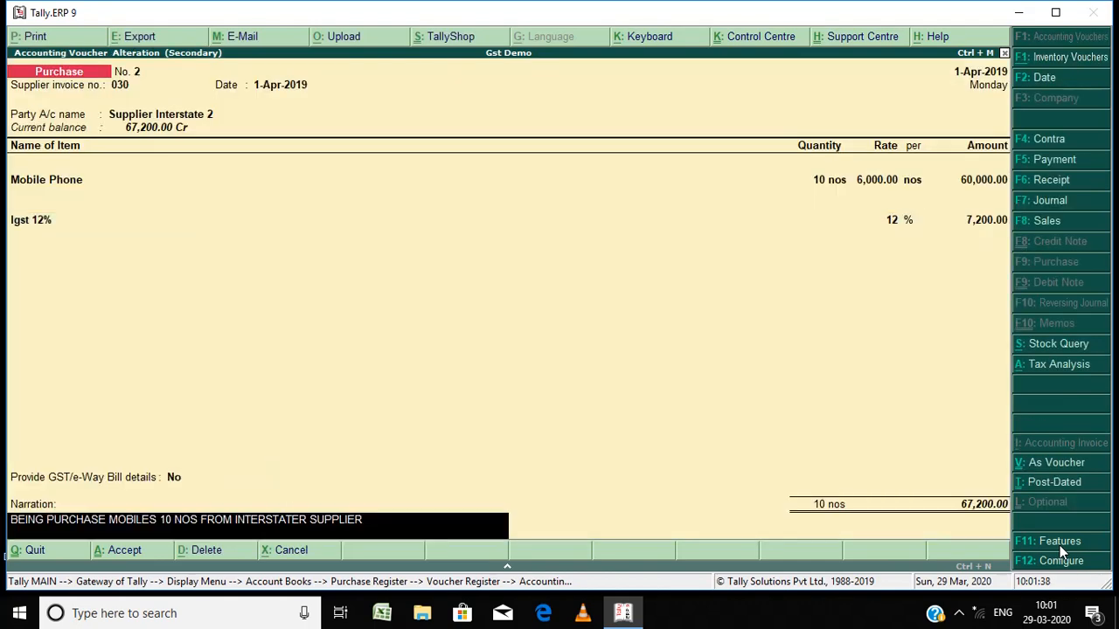
pyautogui.press('Return')
pyautogui.press('Return')
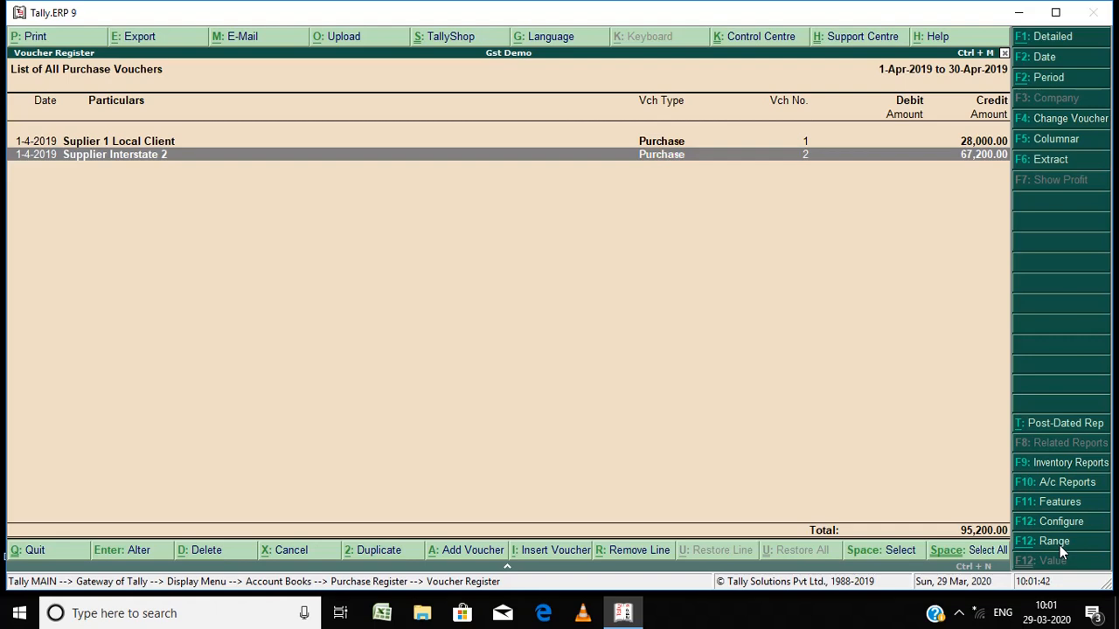
# Step: Open the Sales Register for April and the cash sales voucher No. 1
pyautogui.press('Escape')
pyautogui.press('Escape')
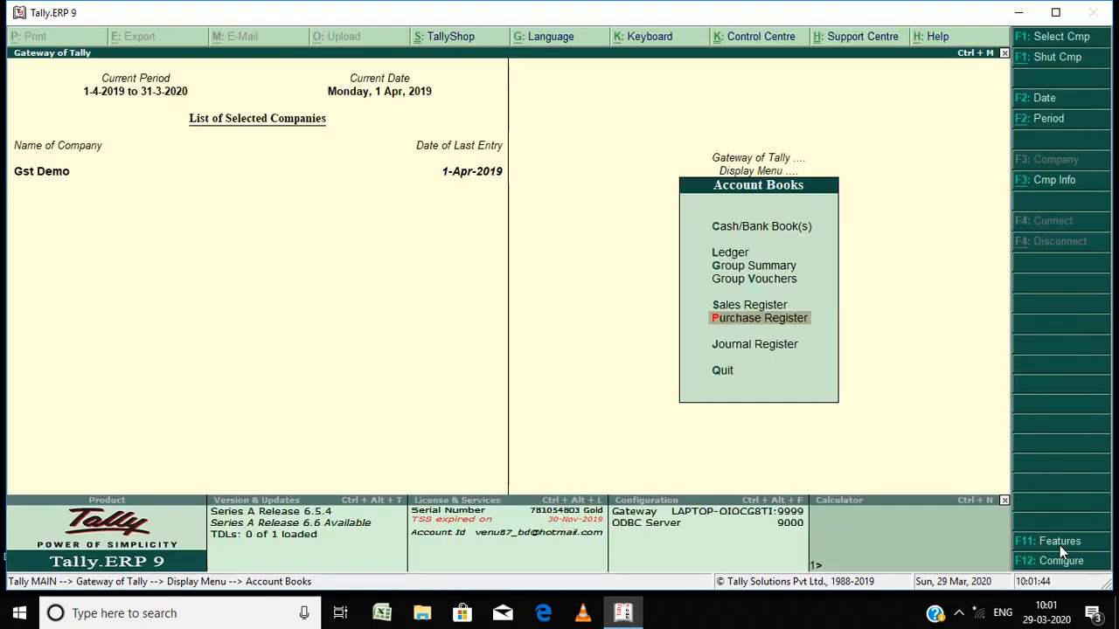
pyautogui.press('Up')
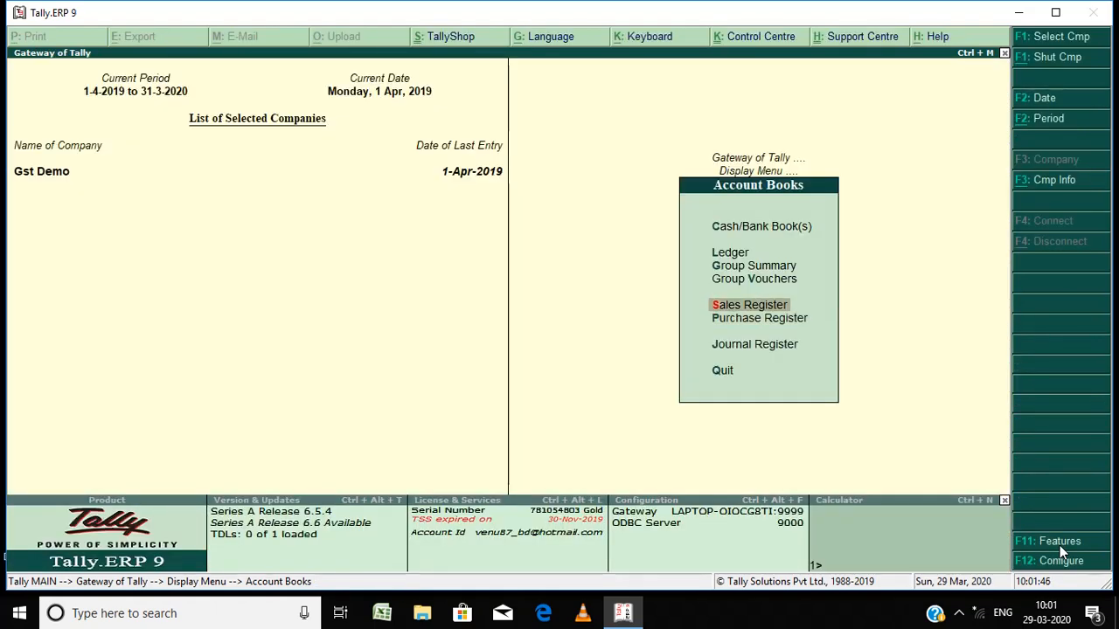
pyautogui.press('Return')
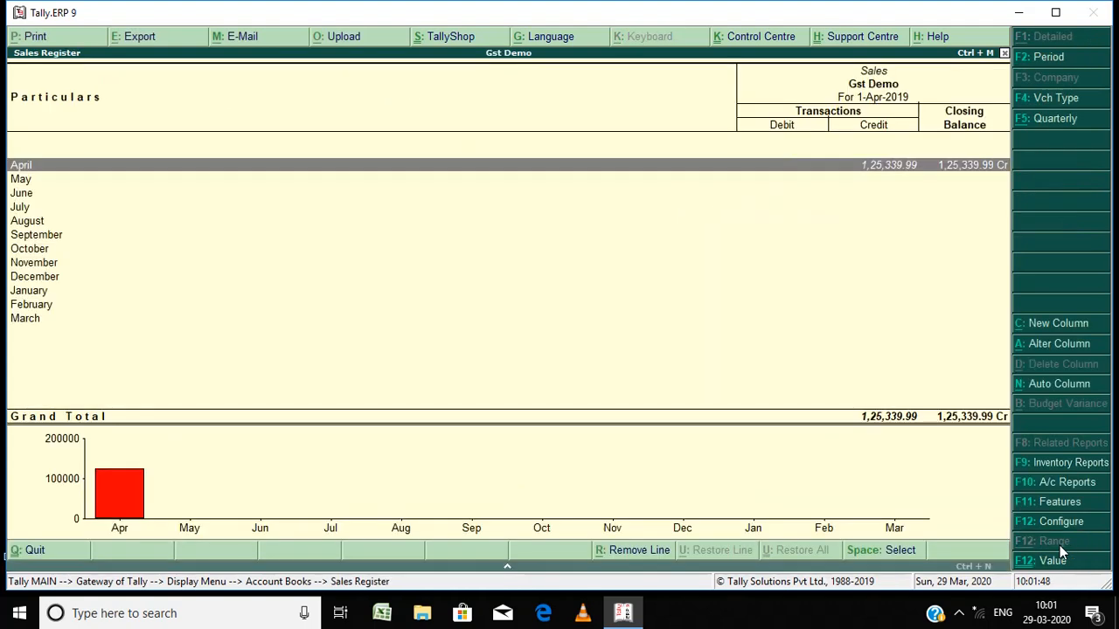
pyautogui.press('Return')
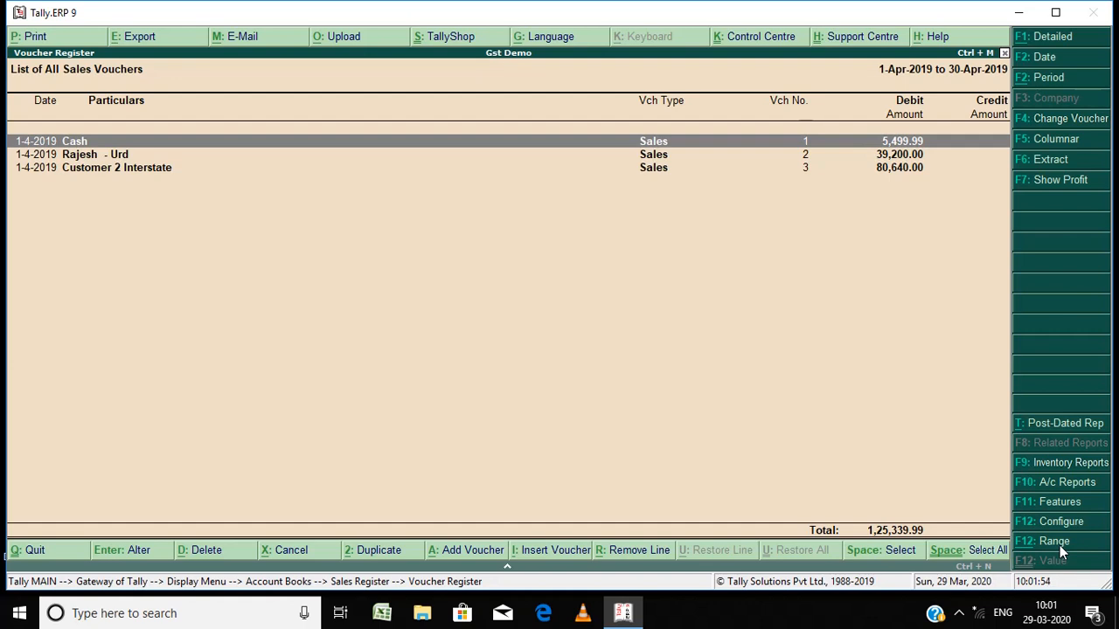
pyautogui.press('Return')
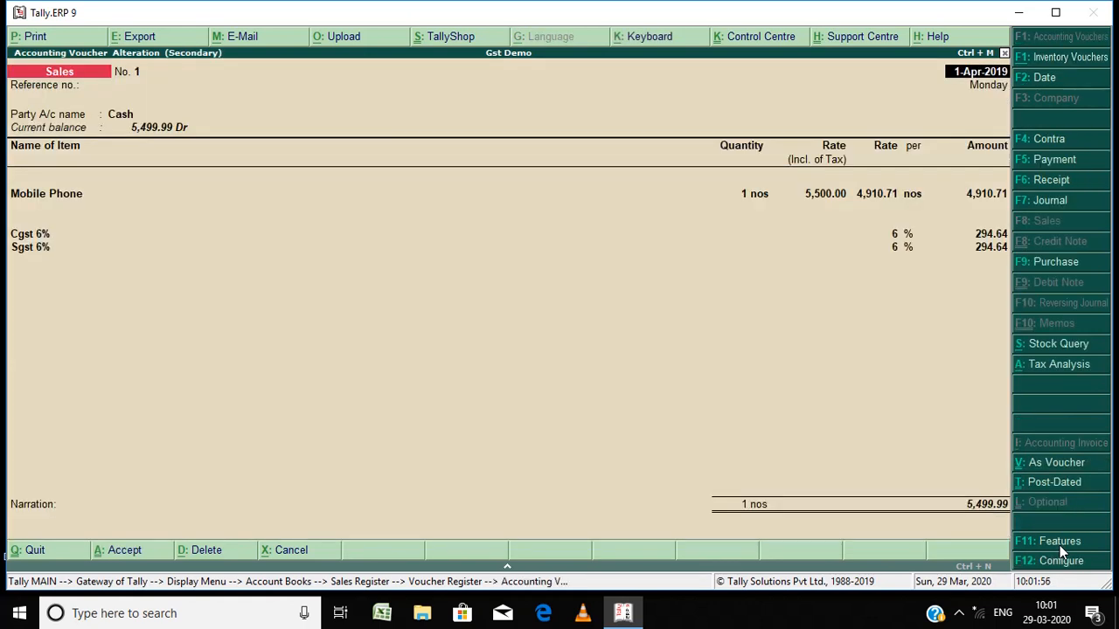
# Step: Step through the cash sales voucher's reference, party name and party details, accepting the party details
pyautogui.press('Return')
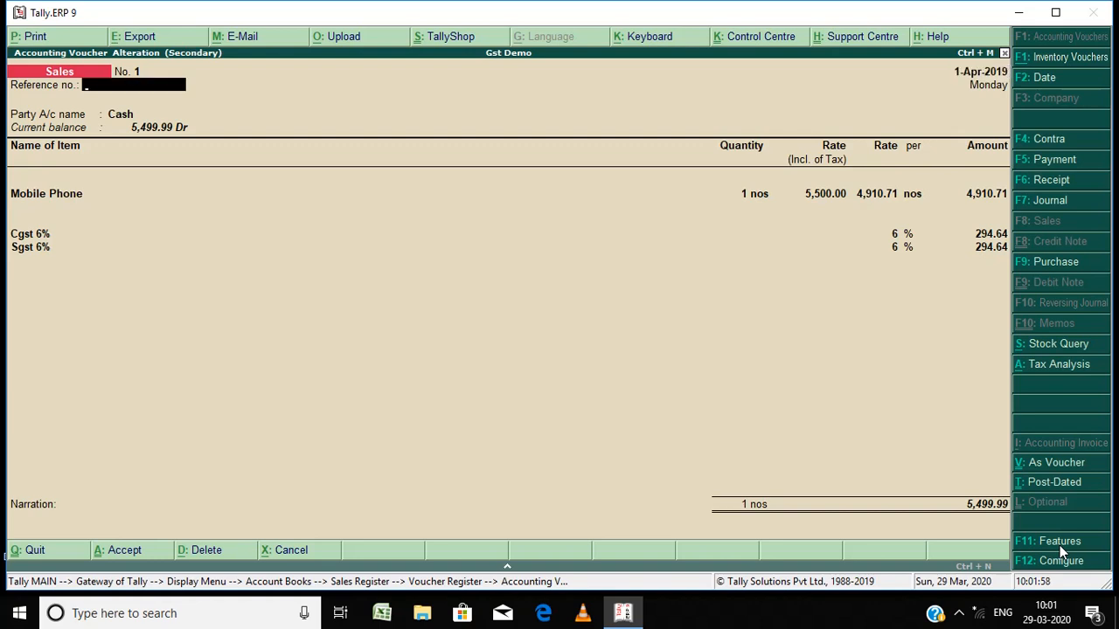
pyautogui.press('Return')
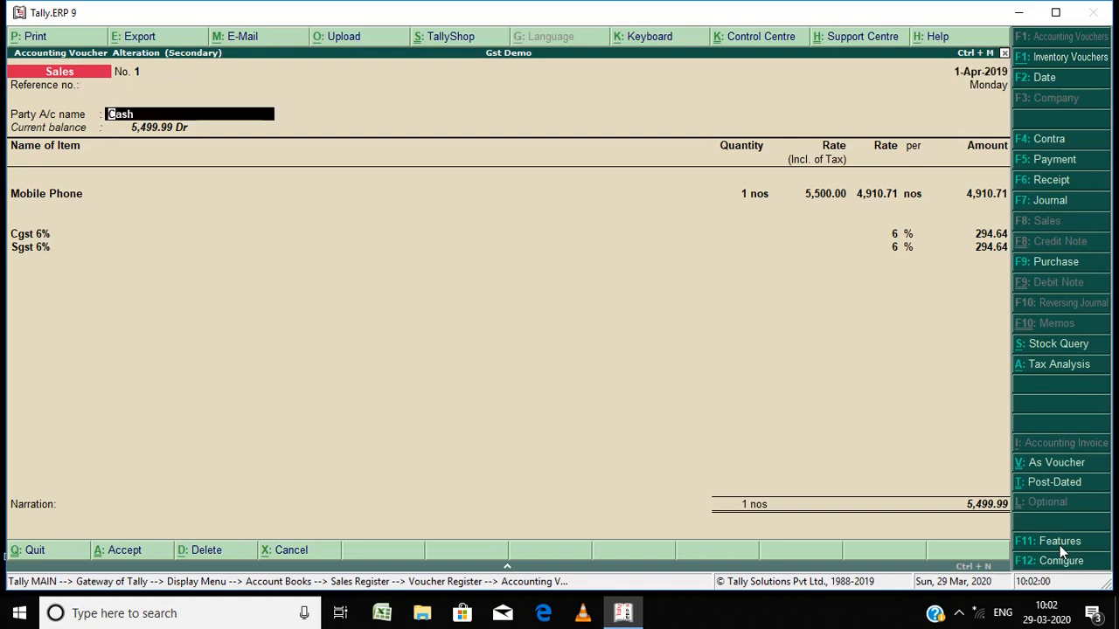
pyautogui.press('Return')
pyautogui.press('Return')
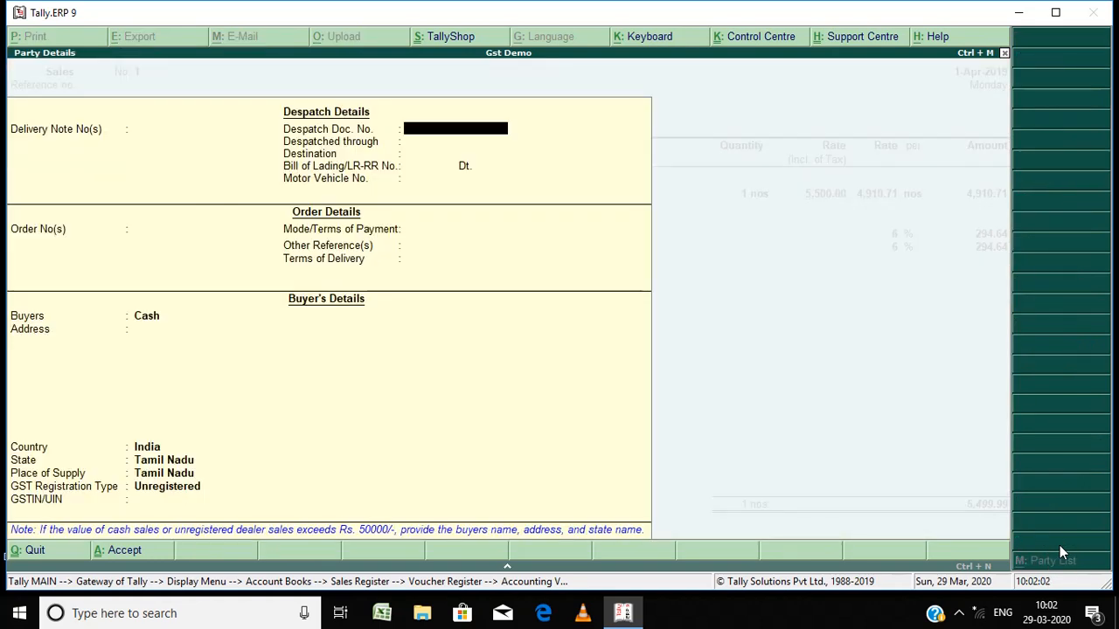
pyautogui.press('Return')
pyautogui.hotkey('ctrl', 'a')
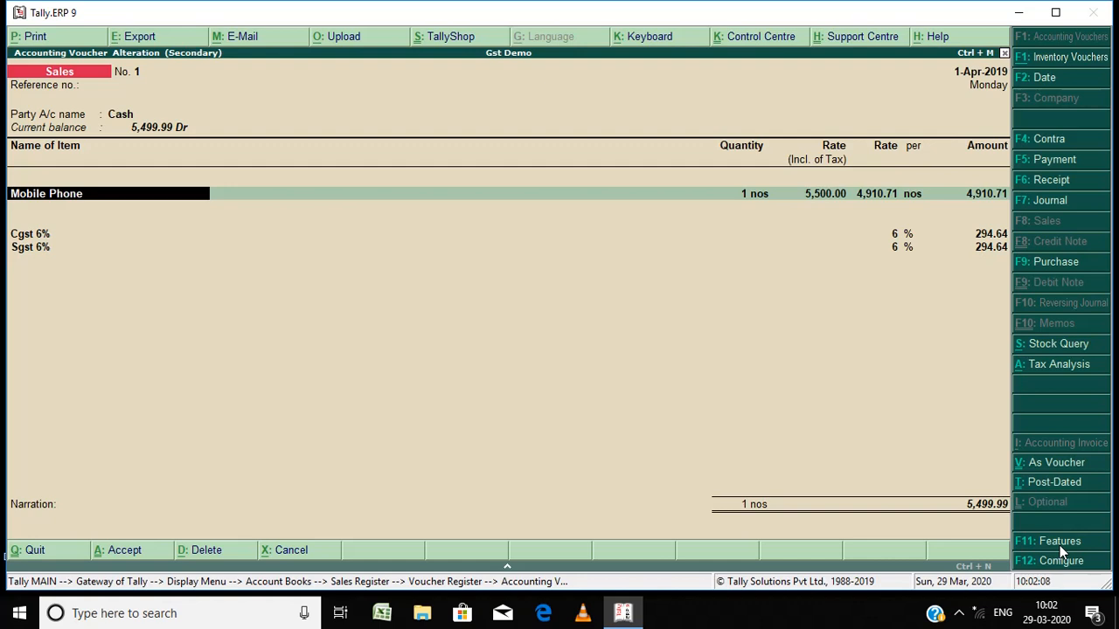
# Step: Step through the Mobile Phone line to its accounting details with the Sales 12% Gst ledger
pyautogui.press('Return')
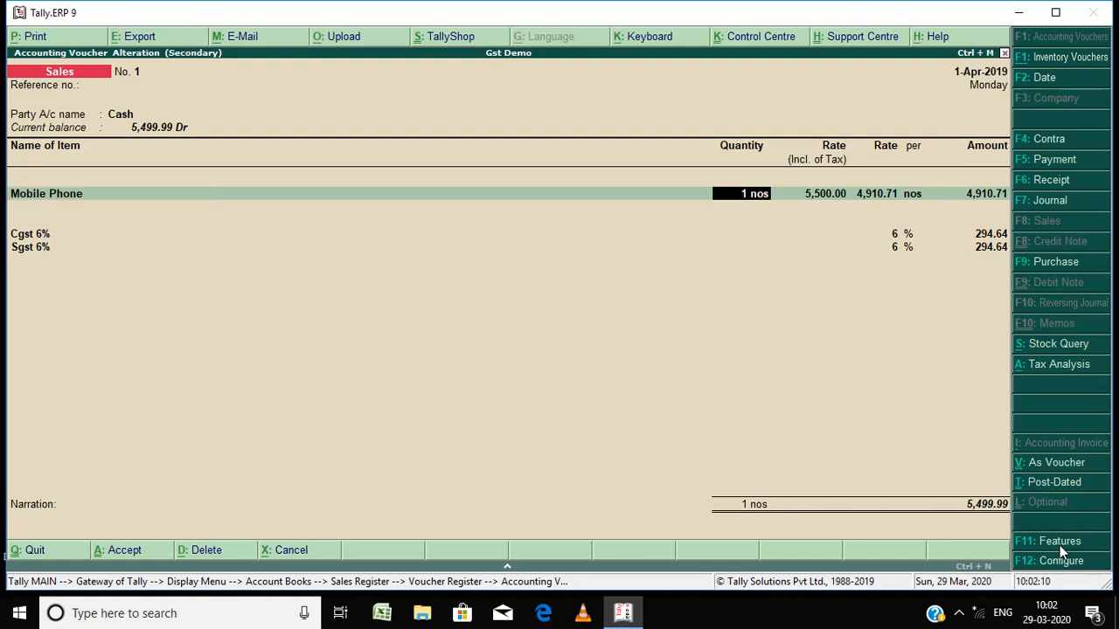
pyautogui.press('BackSpace')
pyautogui.press('Return')
pyautogui.press('Return')
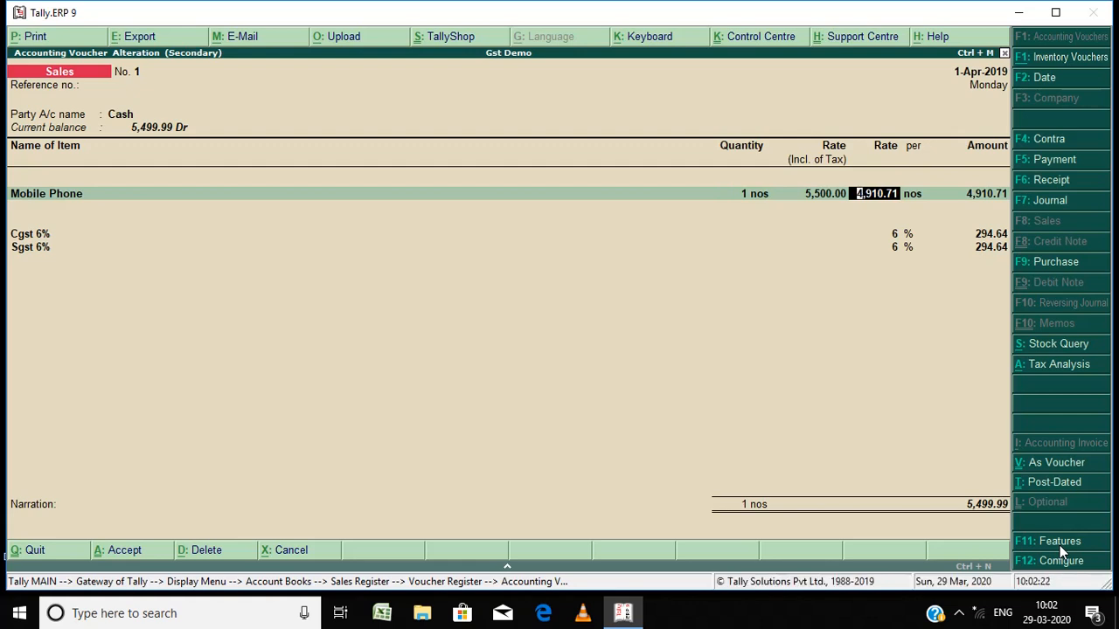
pyautogui.press('Return')
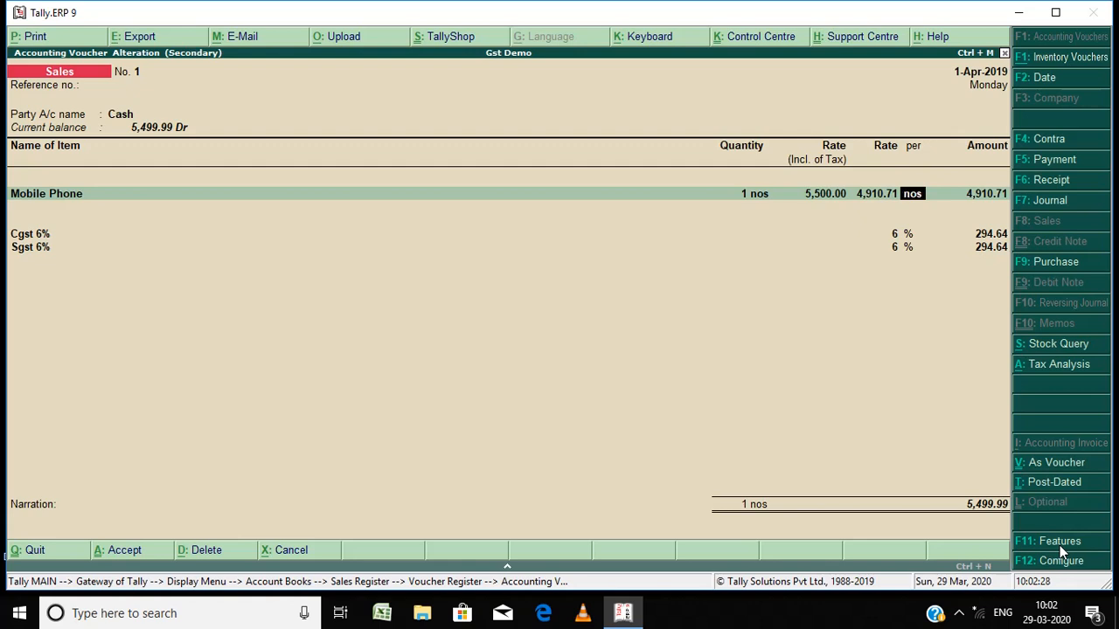
pyautogui.press('Return')
pyautogui.press('Return')
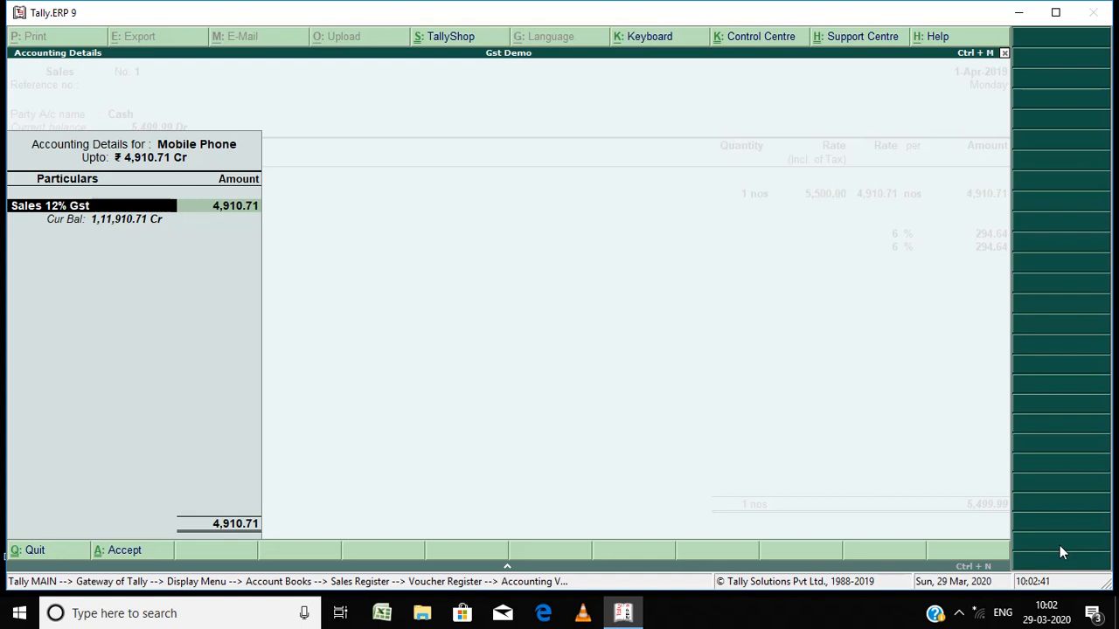
# Step: Open the Sales 12% Gst ledger from the voucher and step down to its Set/alter GST Details option
pyautogui.hotkey('ctrl', 'Return')
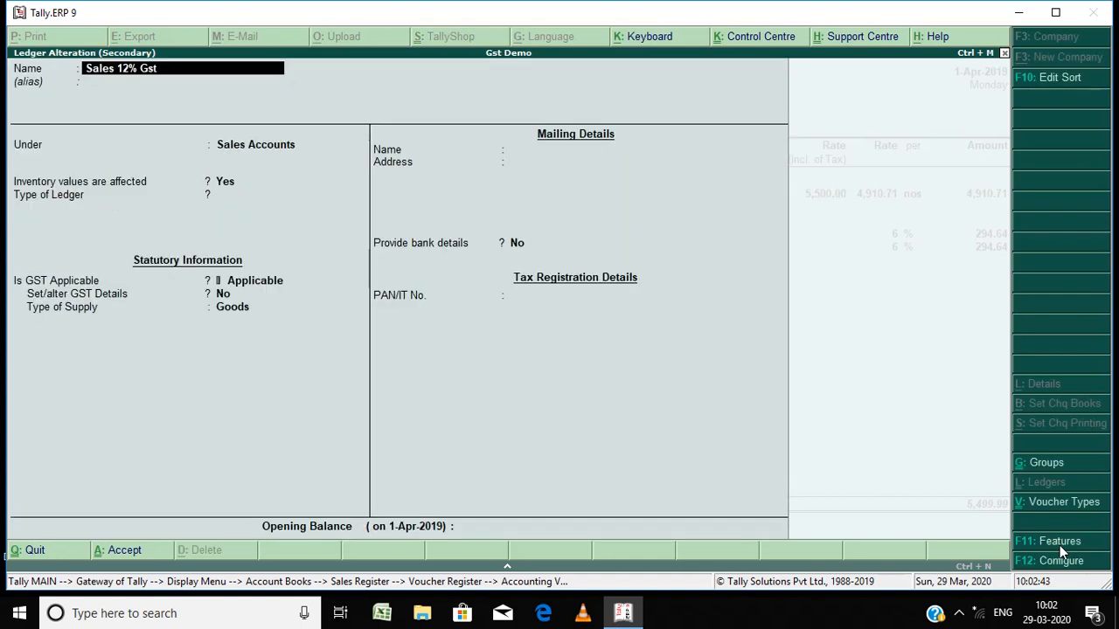
pyautogui.press('Return')
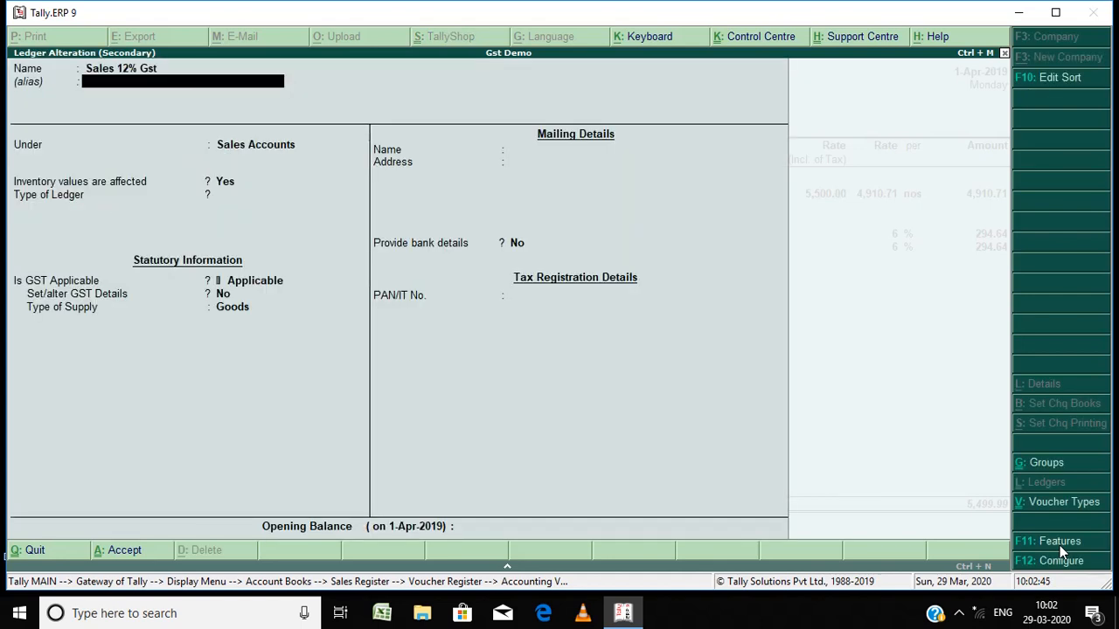
pyautogui.press('Return')
pyautogui.press('Return')
pyautogui.press('Return')
pyautogui.press('Return')
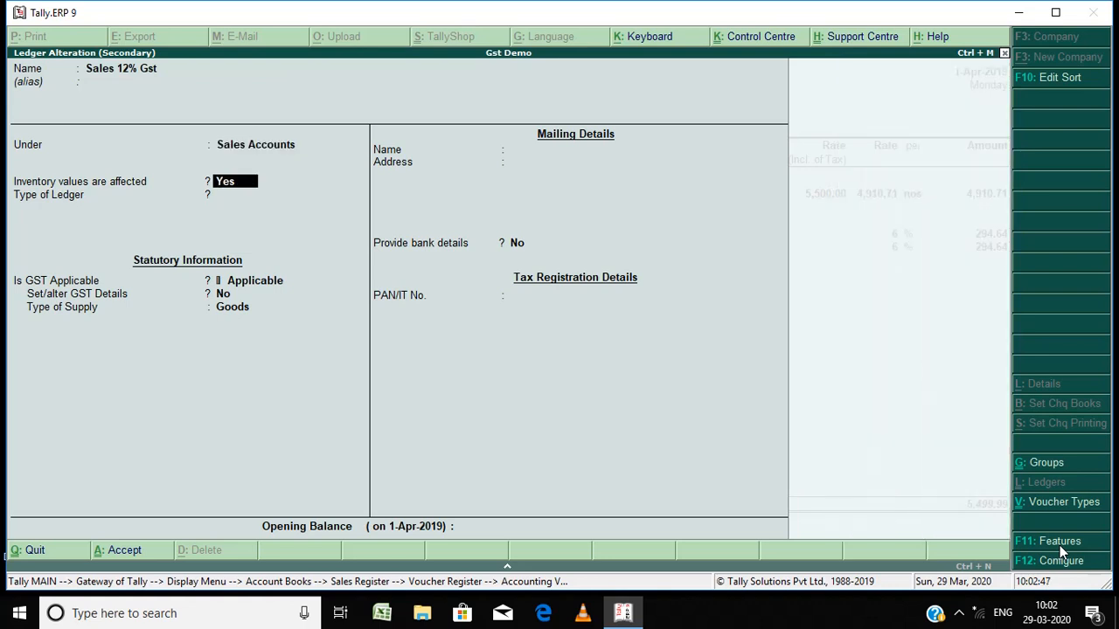
# Step: Try opening the ledger's GST details, then close them and set the option back to No
pyautogui.press('Return')
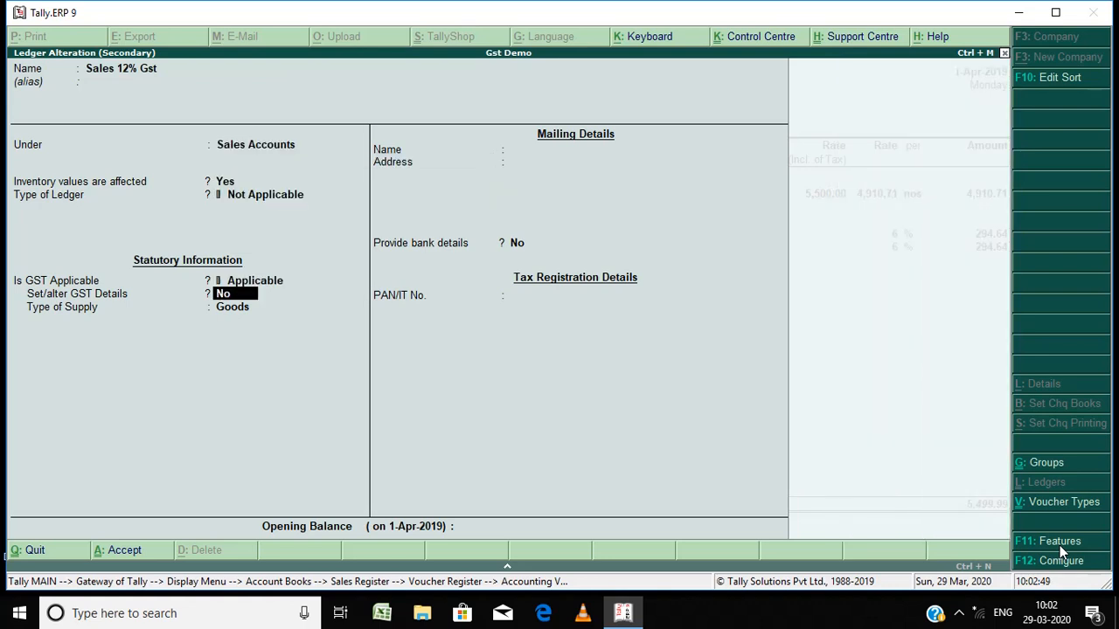
pyautogui.press('y')
pyautogui.press('Return')
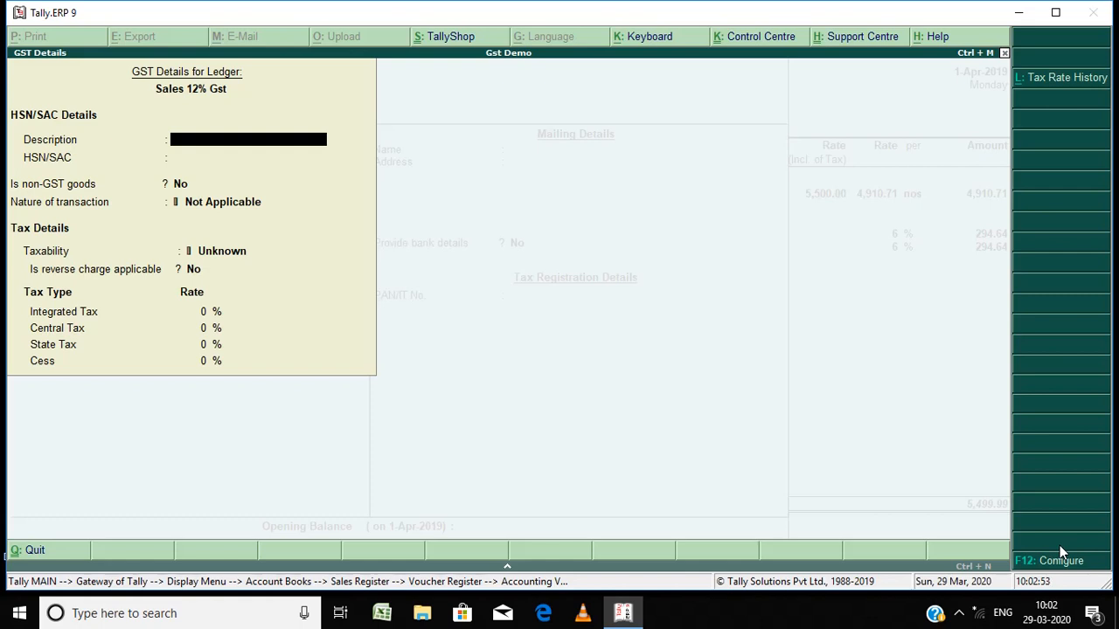
pyautogui.press('Escape')
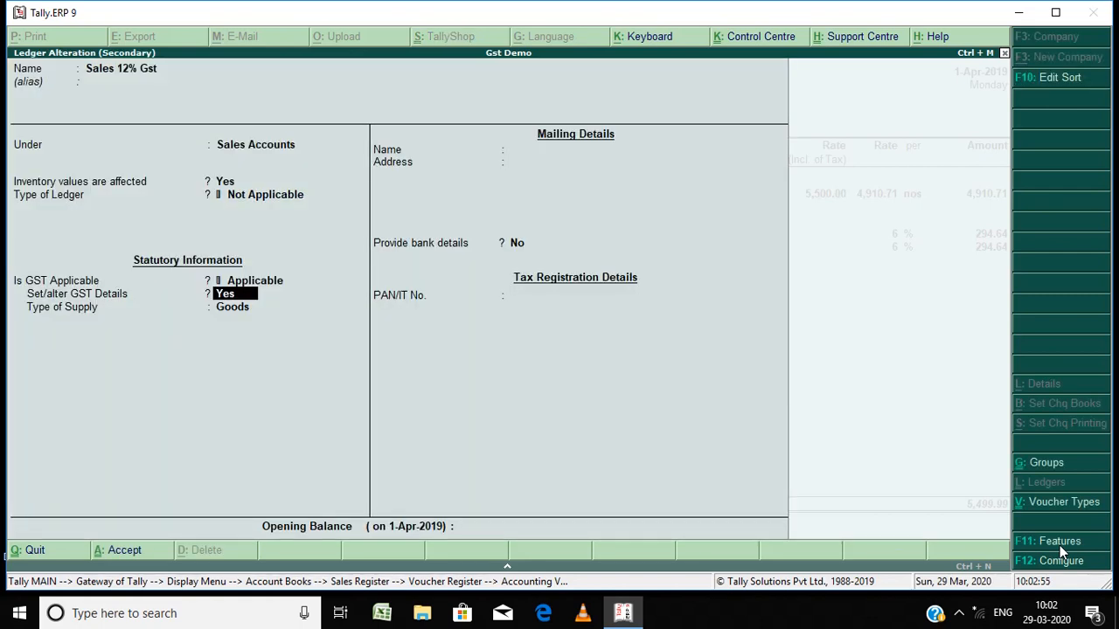
pyautogui.press('n')
pyautogui.press('Return')
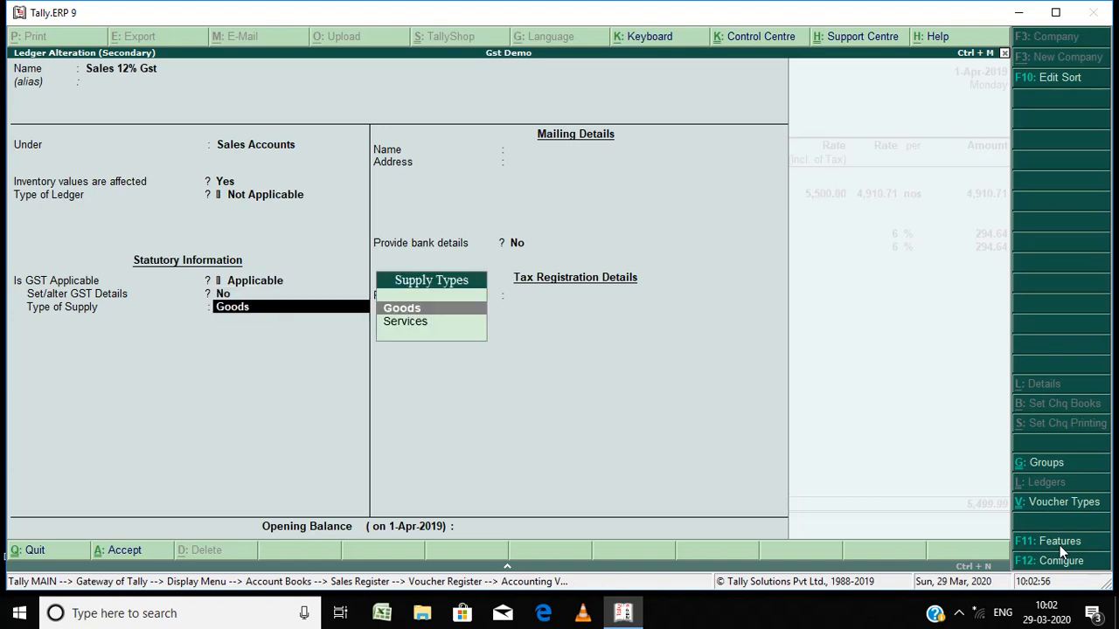
# Step: Review the Sales 12% Gst ledger's supply type and opening balance, then move back up to its name
pyautogui.press('Return')
pyautogui.press('Return')
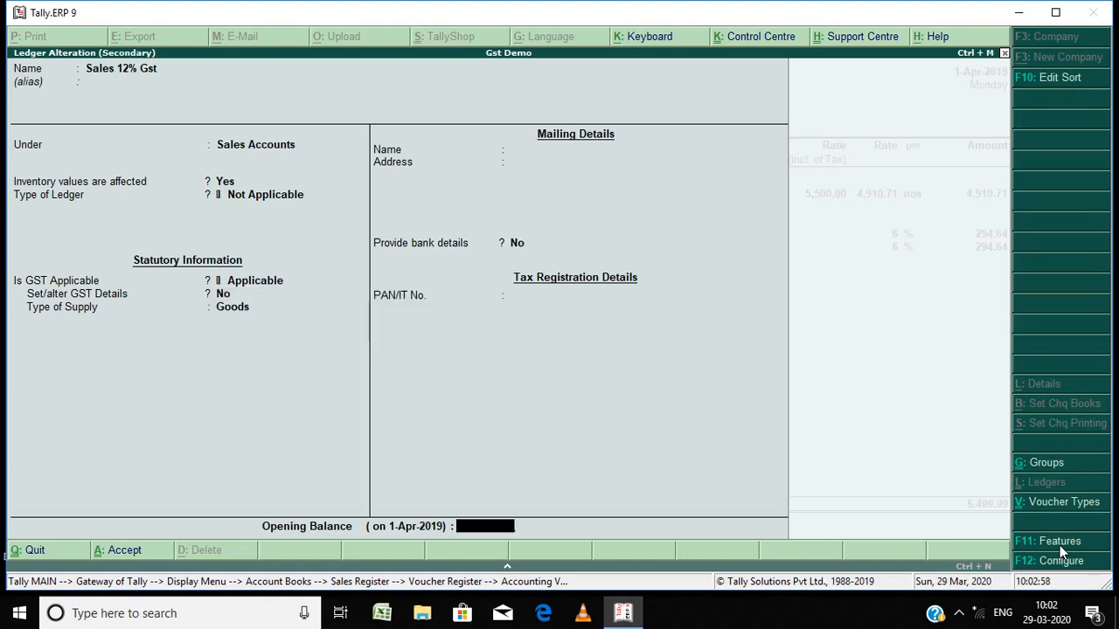
pyautogui.press('BackSpace')
pyautogui.press('BackSpace')
pyautogui.press('BackSpace')
pyautogui.press('BackSpace')
pyautogui.press('BackSpace')
pyautogui.press('BackSpace')
pyautogui.press('BackSpace')
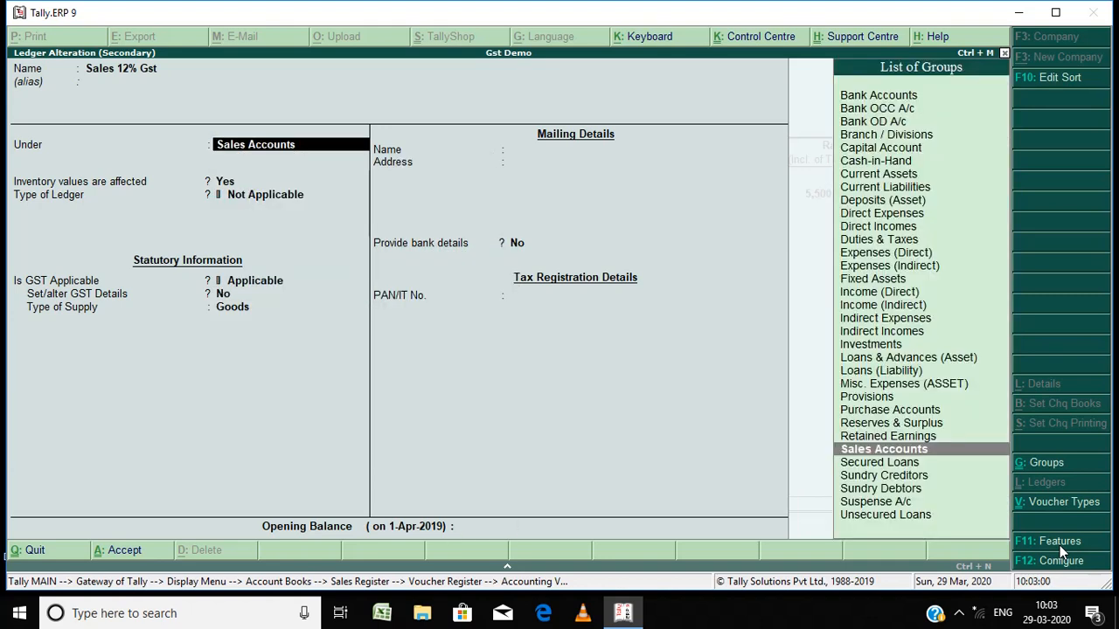
pyautogui.press('BackSpace')
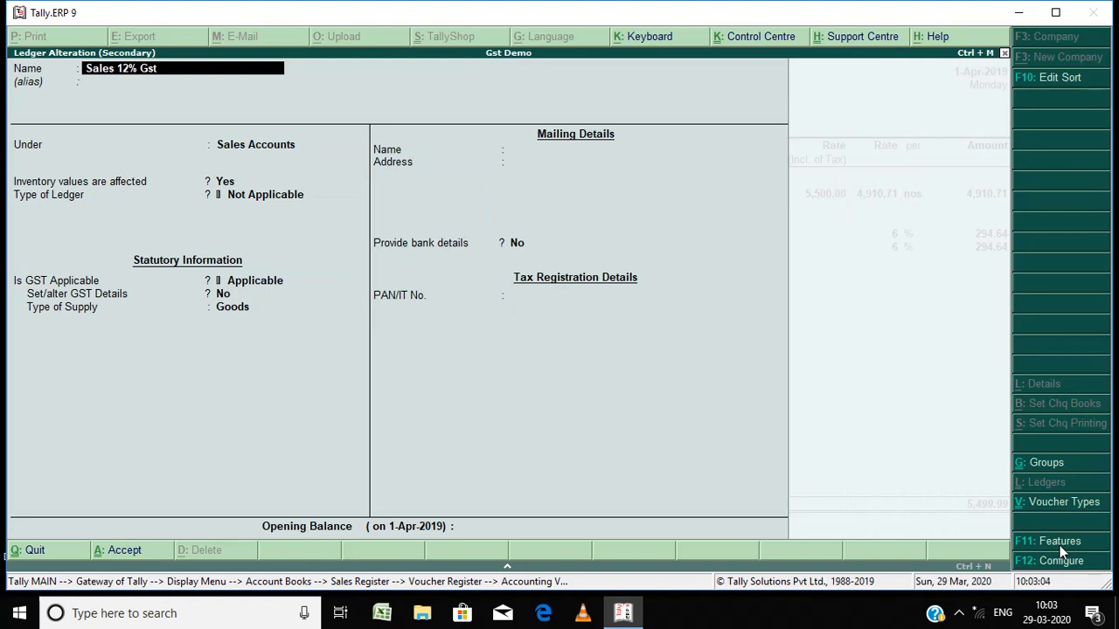
# Step: Step through the Sales 12% Gst ledger's fields and accept the ledger
pyautogui.press('Return')
pyautogui.press('Return')
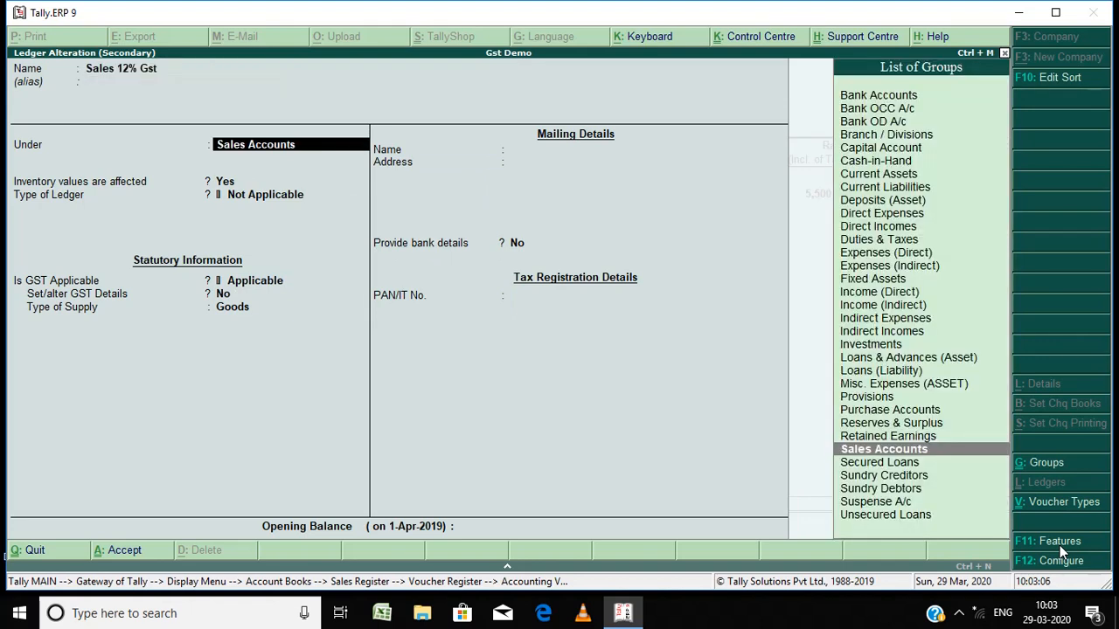
pyautogui.press('Return')
pyautogui.press('Return')
pyautogui.press('Return')
pyautogui.press('Return')
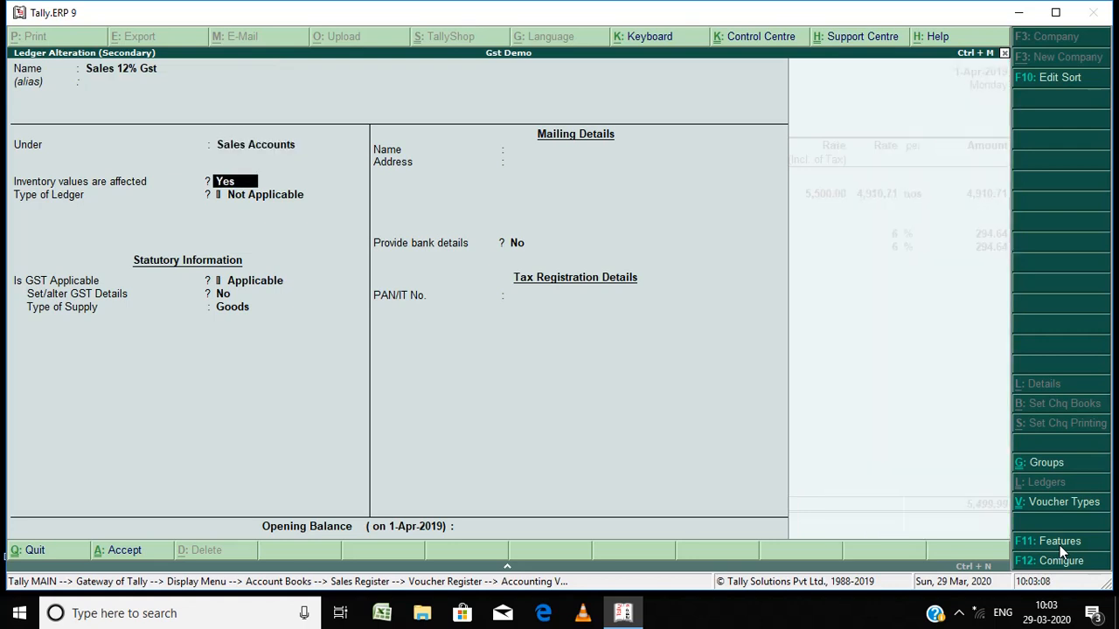
pyautogui.press('Return')
pyautogui.press('Return')
pyautogui.press('Return')
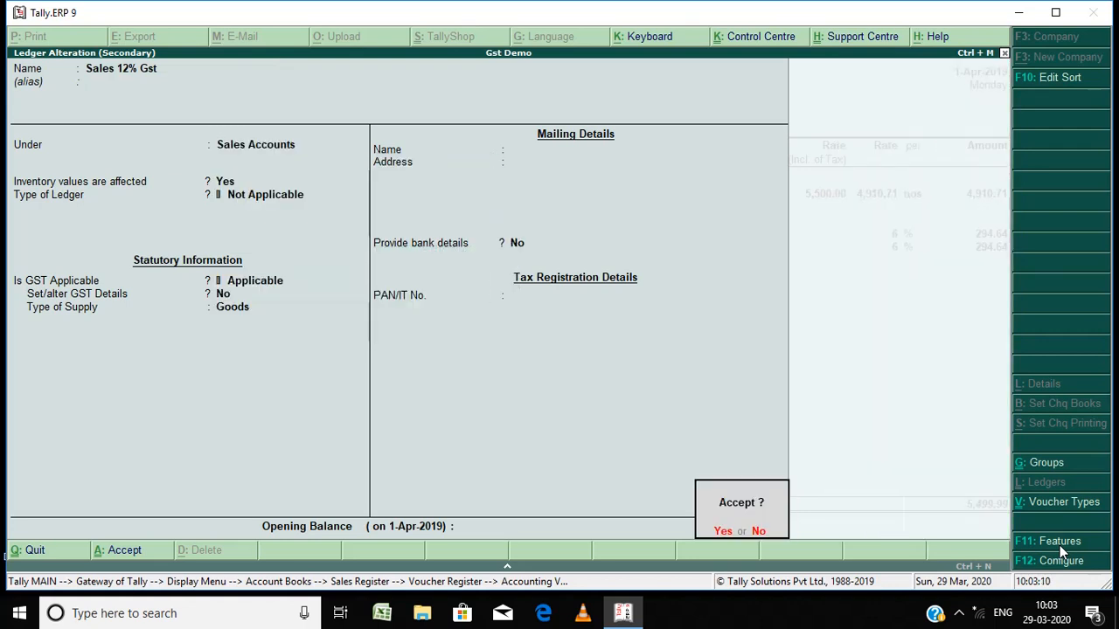
pyautogui.press('Return')
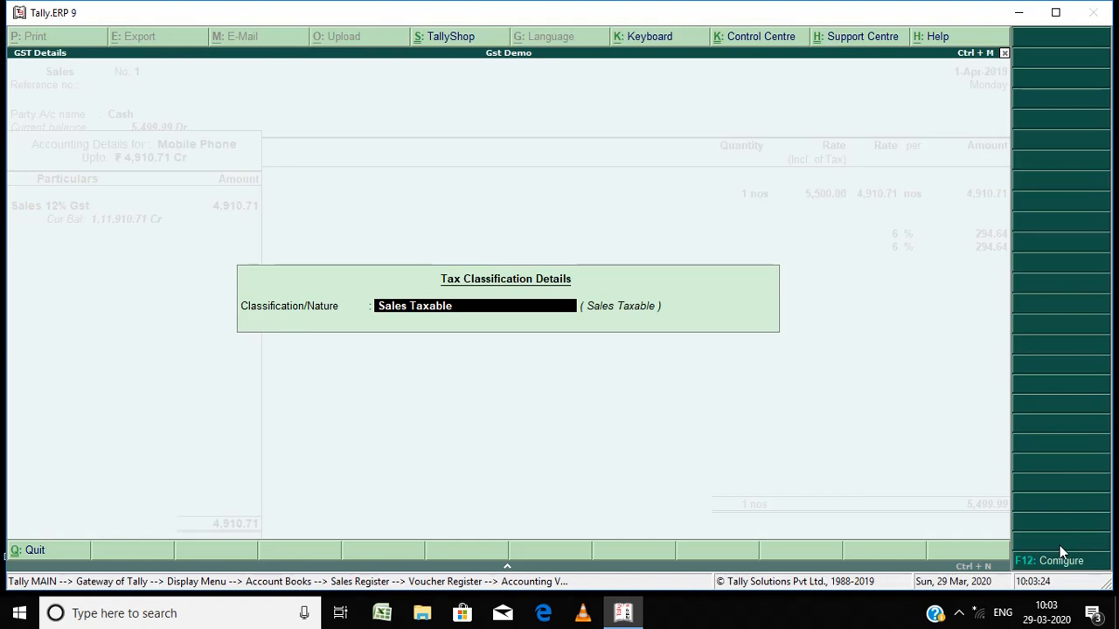
# Step: Set the Mobile Phone line's tax classification/nature to Sales Taxable from the sales natures list
pyautogui.write('Sales')
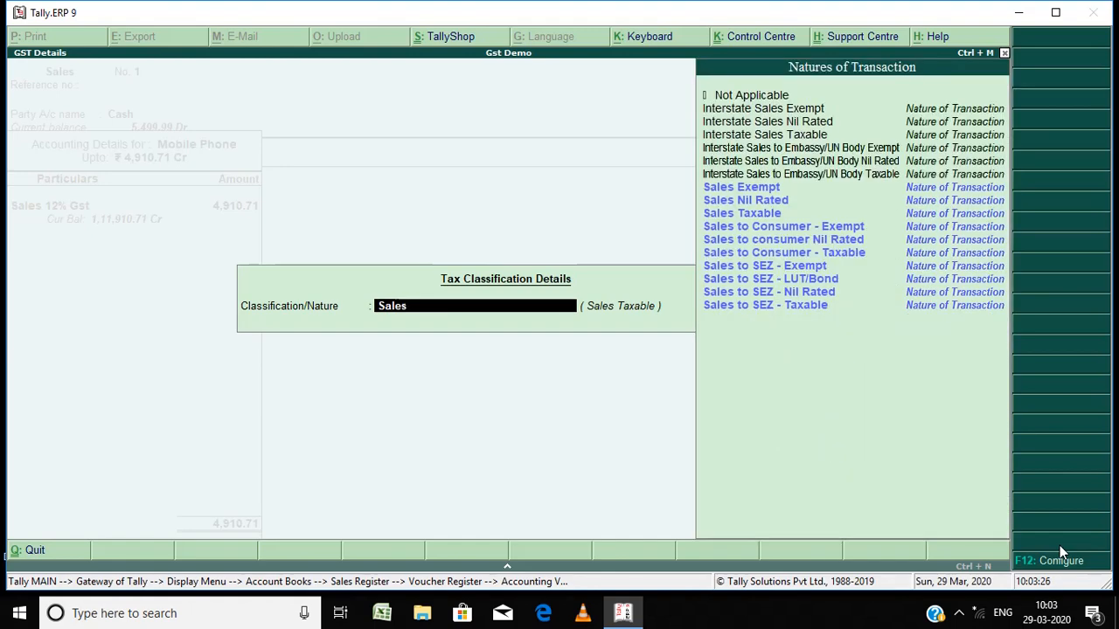
pyautogui.press('Down')
pyautogui.press('Down')
pyautogui.press('Down')
pyautogui.press('Return')
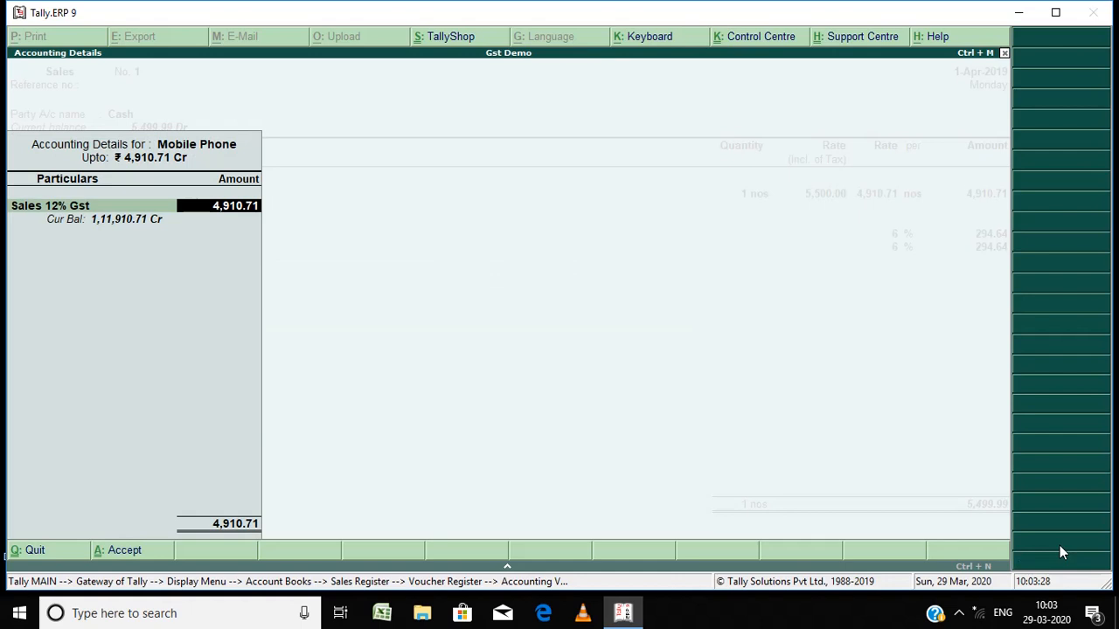
# Step: Step through the accounting details and the Cgst 6% and Sgst 6% lines of sales voucher No. 1
pyautogui.press('Return')
pyautogui.press('Return')
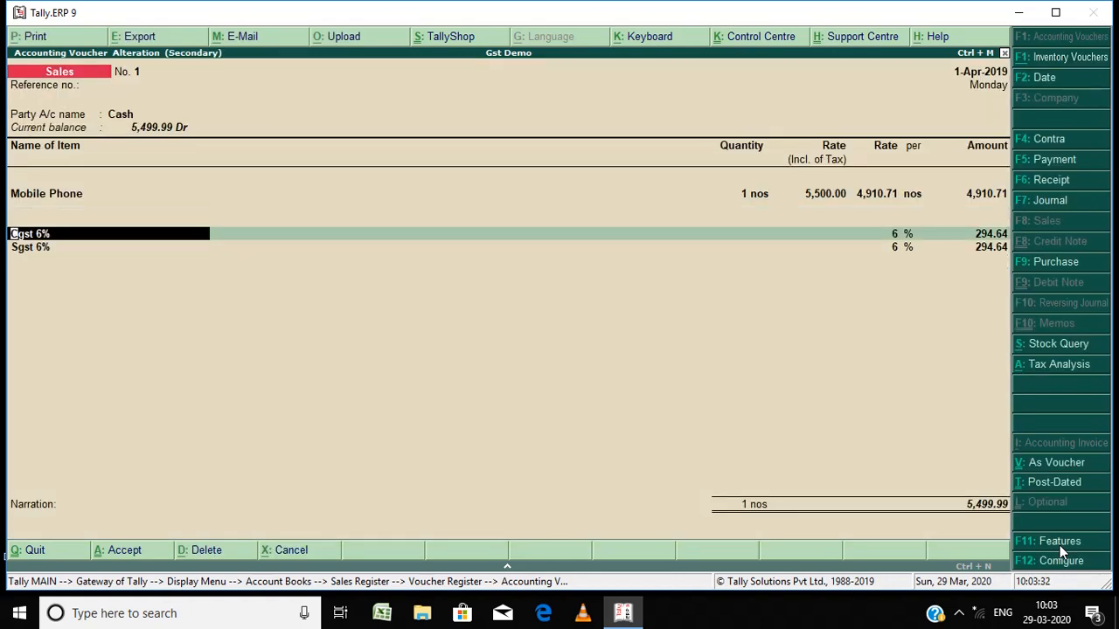
pyautogui.press('Return')
pyautogui.press('Return')
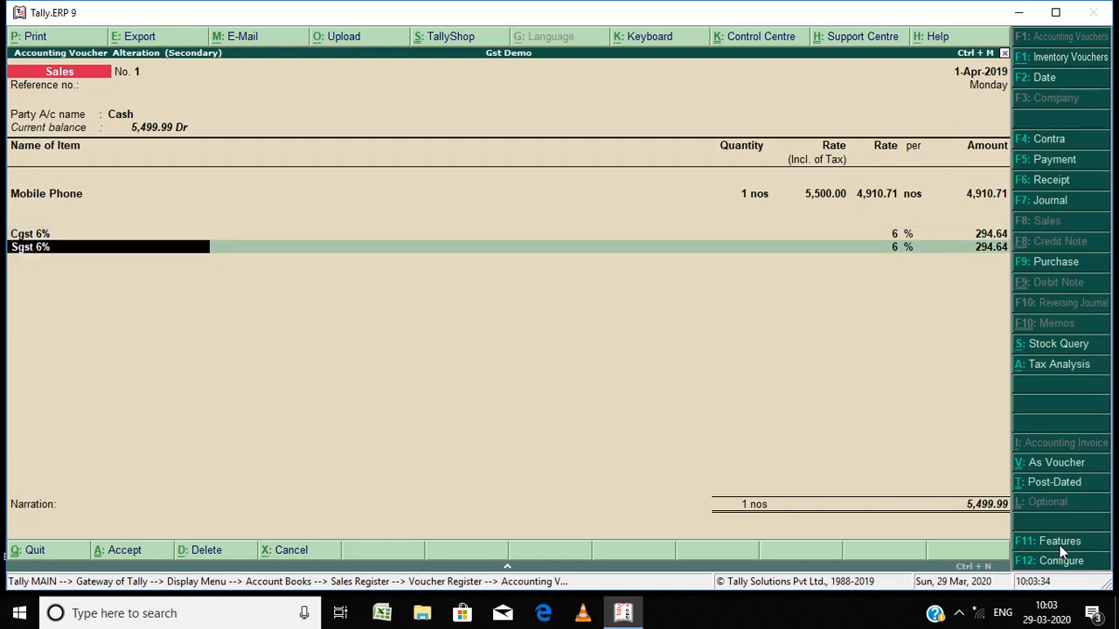
pyautogui.press('Return')
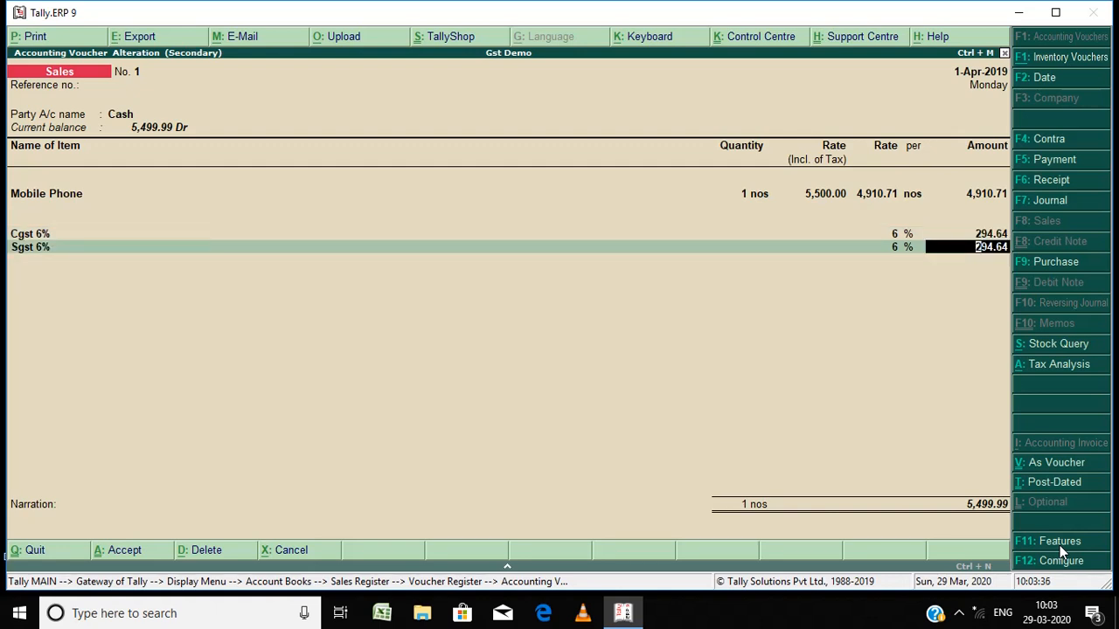
pyautogui.press('Return')
pyautogui.press('Return')
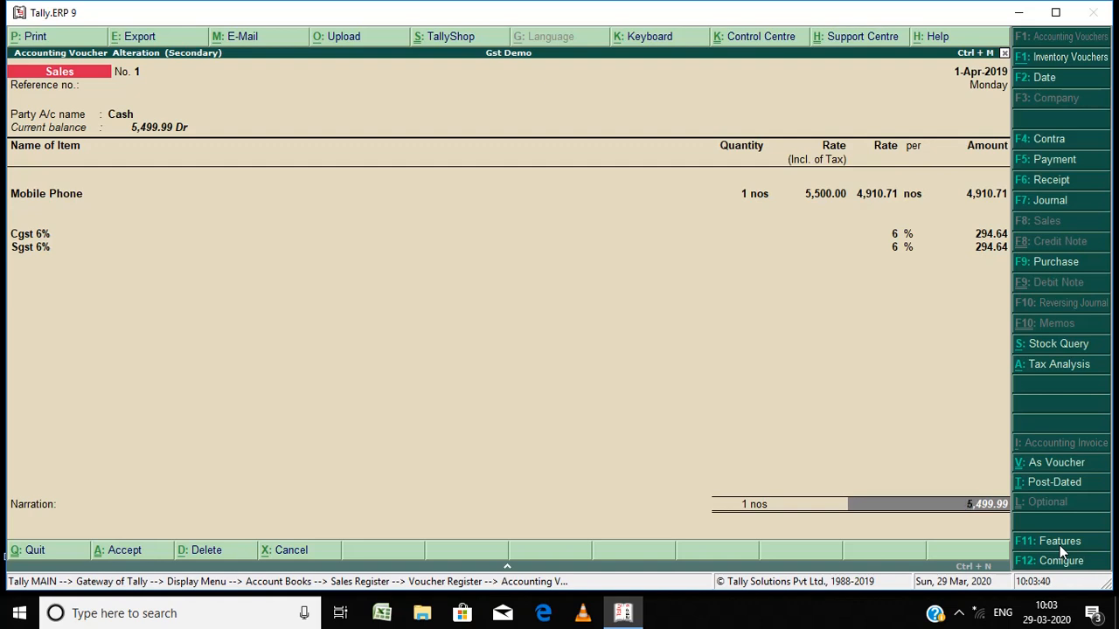
# Step: Move back to the Cgst 6% line, step through the tax lines again and accept sales voucher No. 1
pyautogui.press('BackSpace')
pyautogui.press('BackSpace')
pyautogui.press('BackSpace')
pyautogui.press('BackSpace')
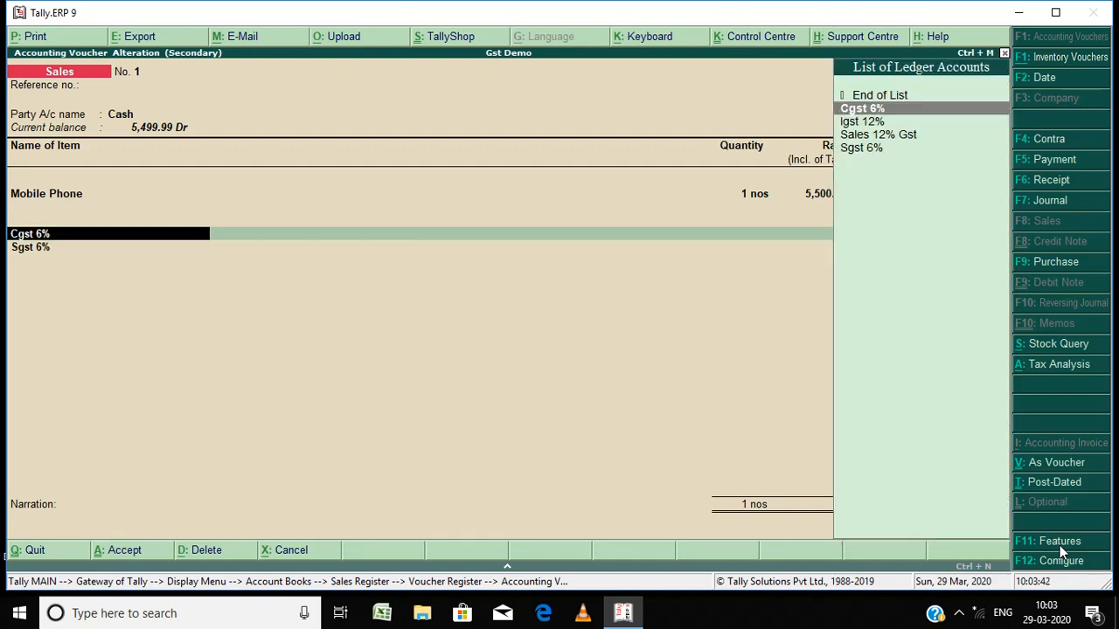
pyautogui.press('Return')
pyautogui.press('Return')
pyautogui.press('Return')
pyautogui.press('Return')
pyautogui.press('Return')
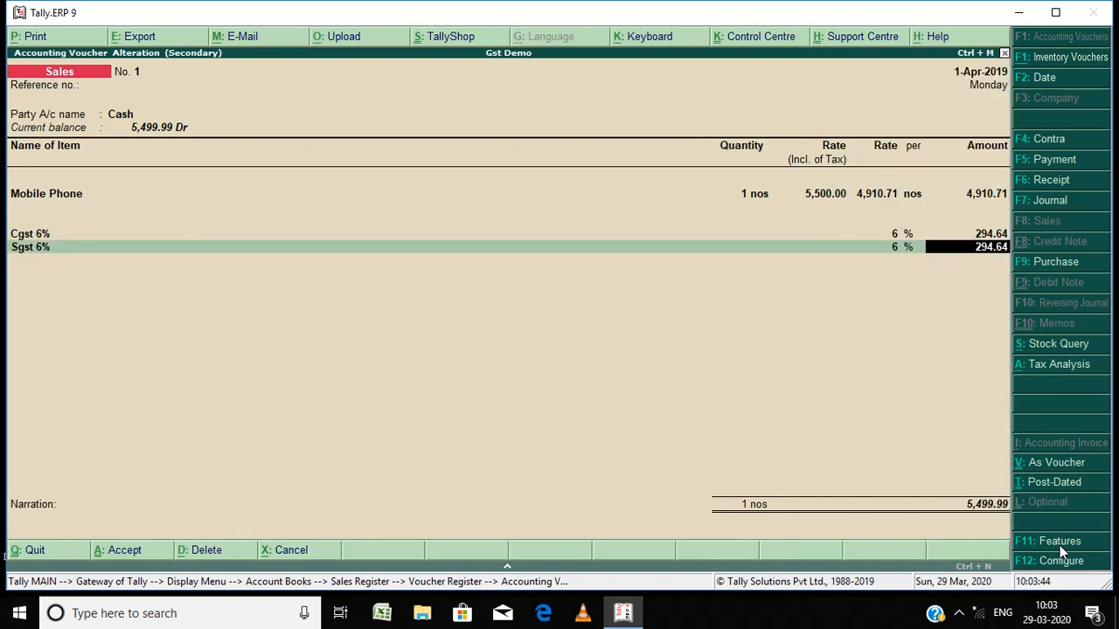
pyautogui.press('Return')
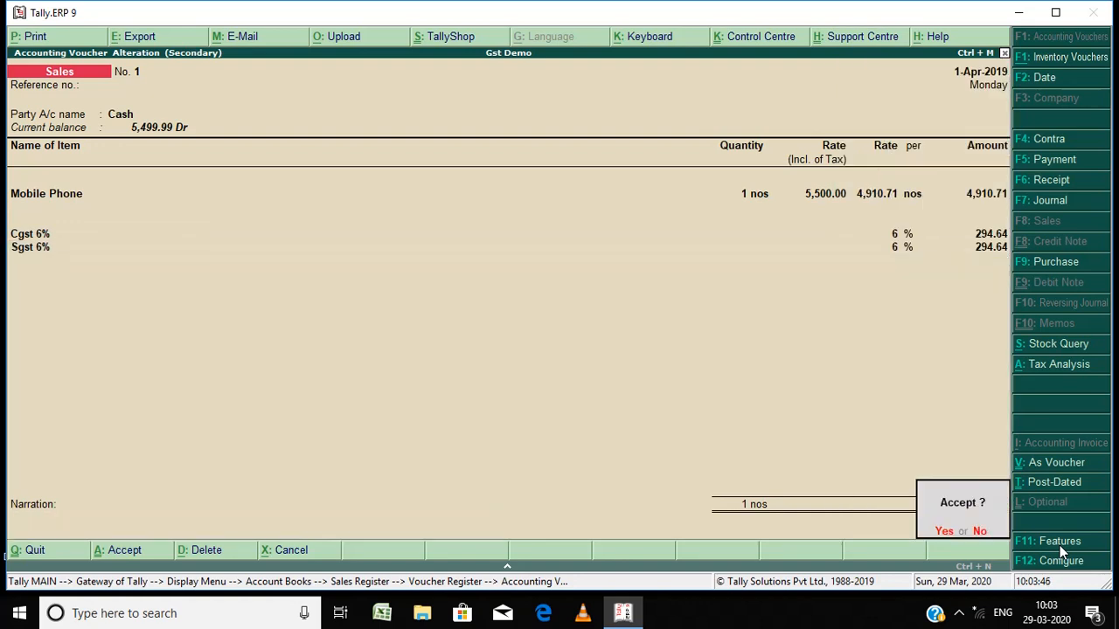
pyautogui.press('Return')
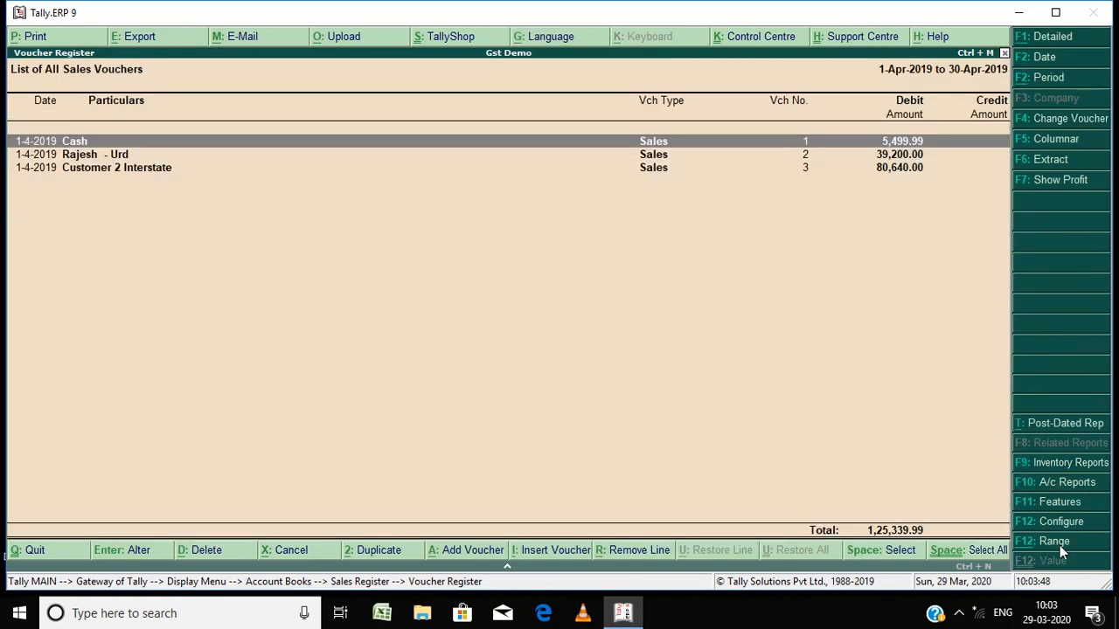
# Step: Open sales voucher No. 2 from the register and open its party ledger for alteration
pyautogui.press('Down')
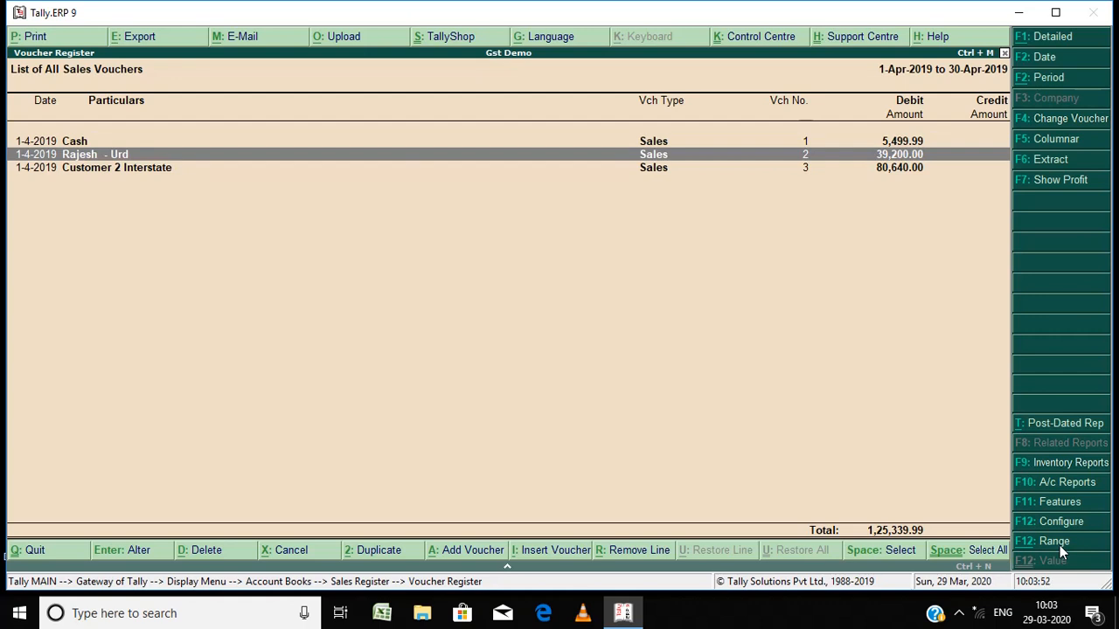
pyautogui.press('Return')
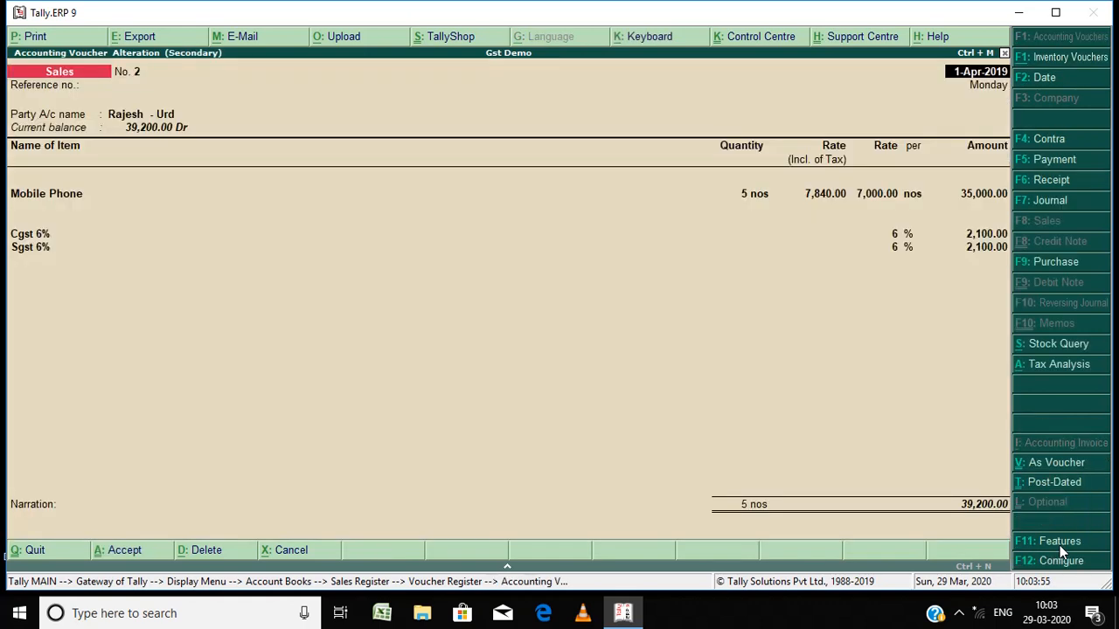
pyautogui.press('Return')
pyautogui.press('Return')
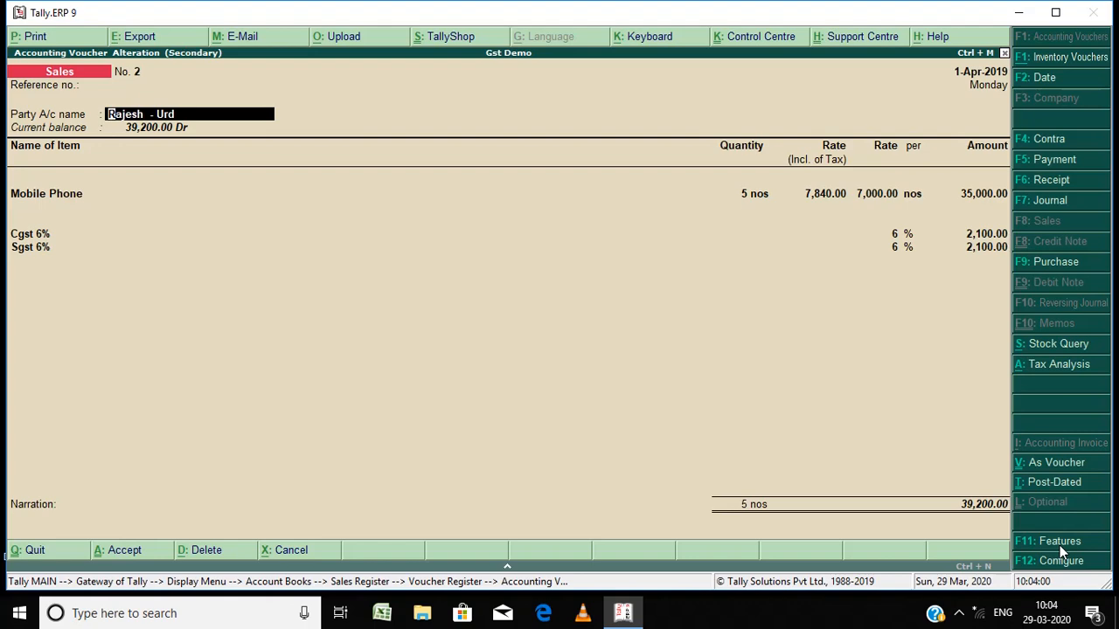
pyautogui.hotkey('ctrl', 'Return')
# Step: Review the party ledger's group, bill-by-bill settings, country and state of Tamil Nadu
pyautogui.press('Return')
pyautogui.press('Return')
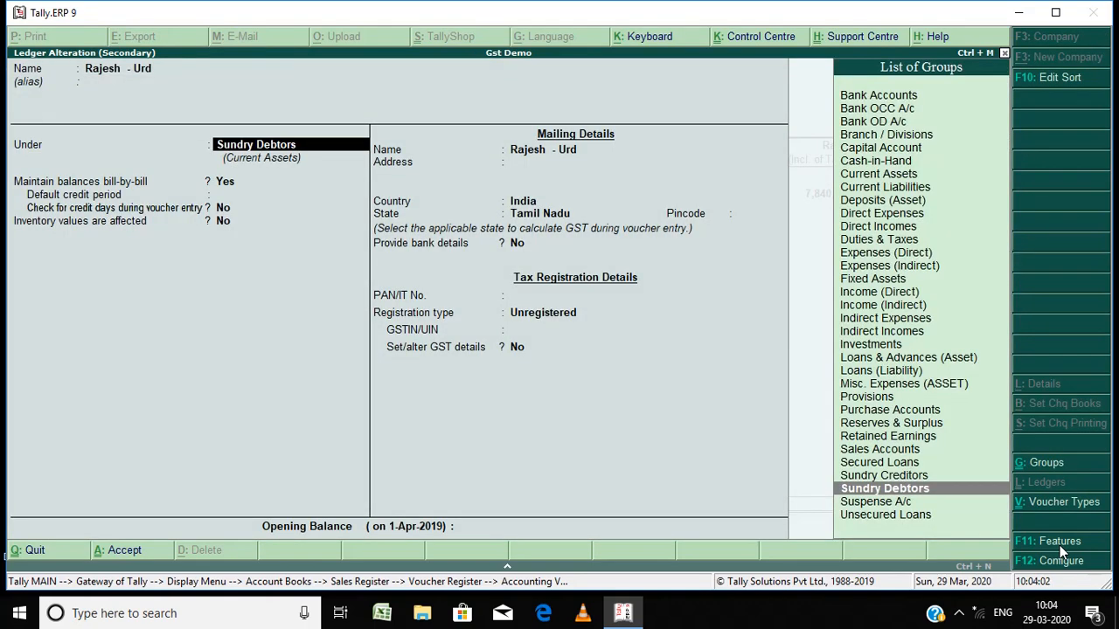
pyautogui.press('Return')
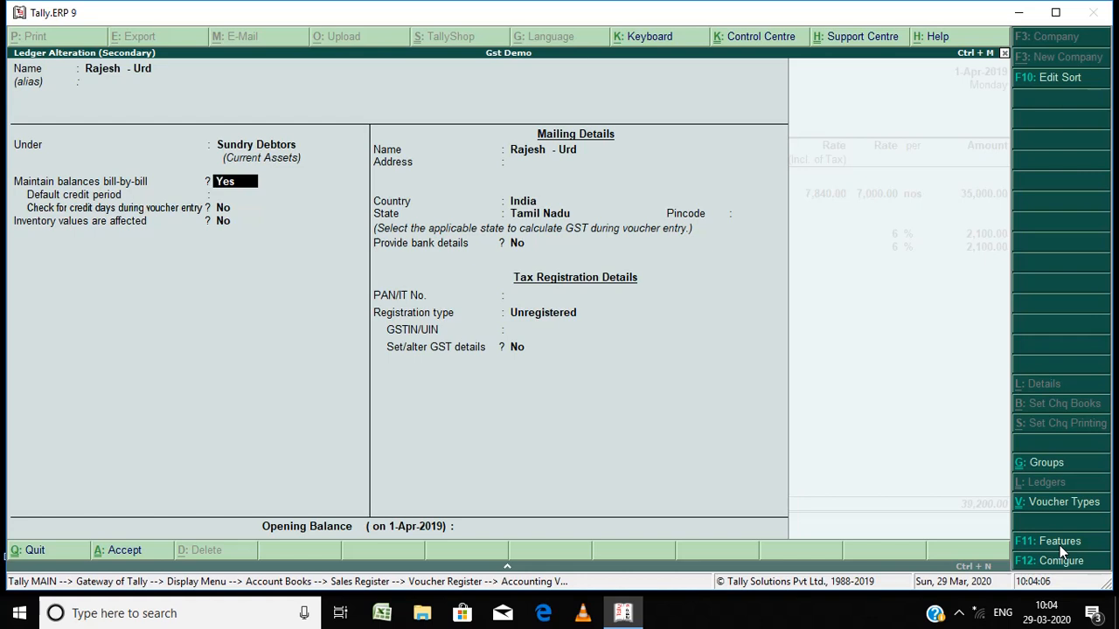
pyautogui.press('Return')
pyautogui.press('Return')
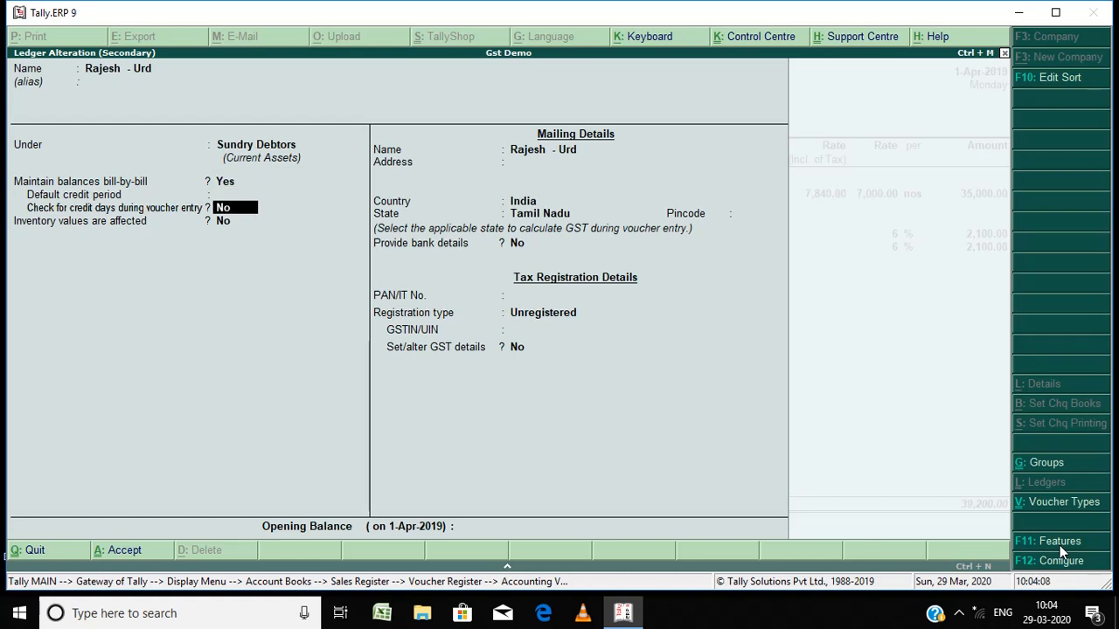
pyautogui.press('Return')
pyautogui.press('Return')
pyautogui.press('Return')
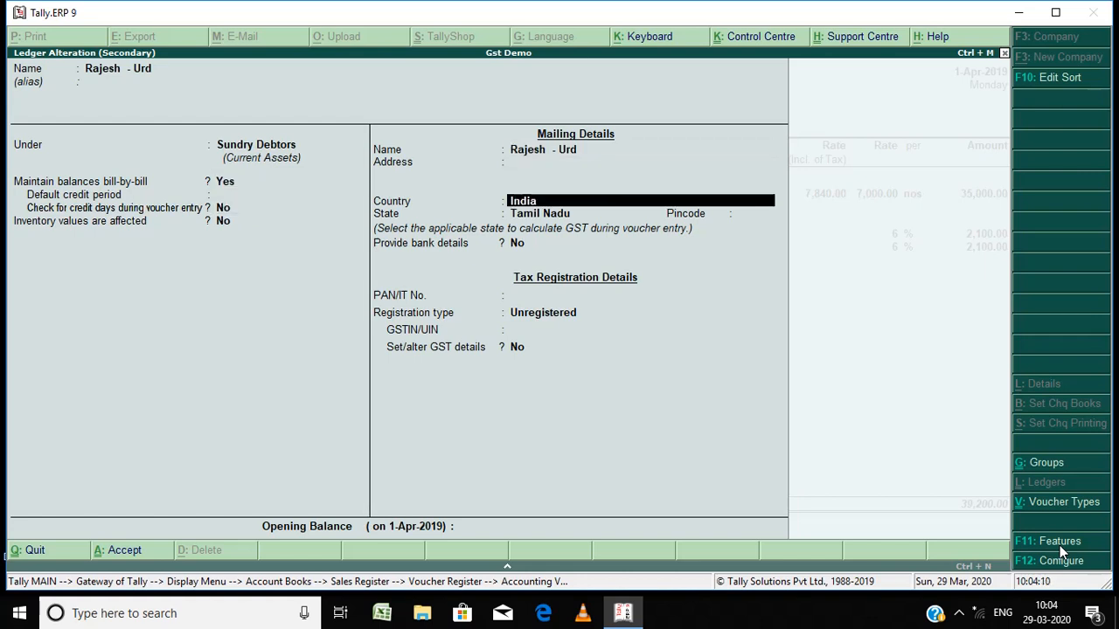
pyautogui.press('Return')
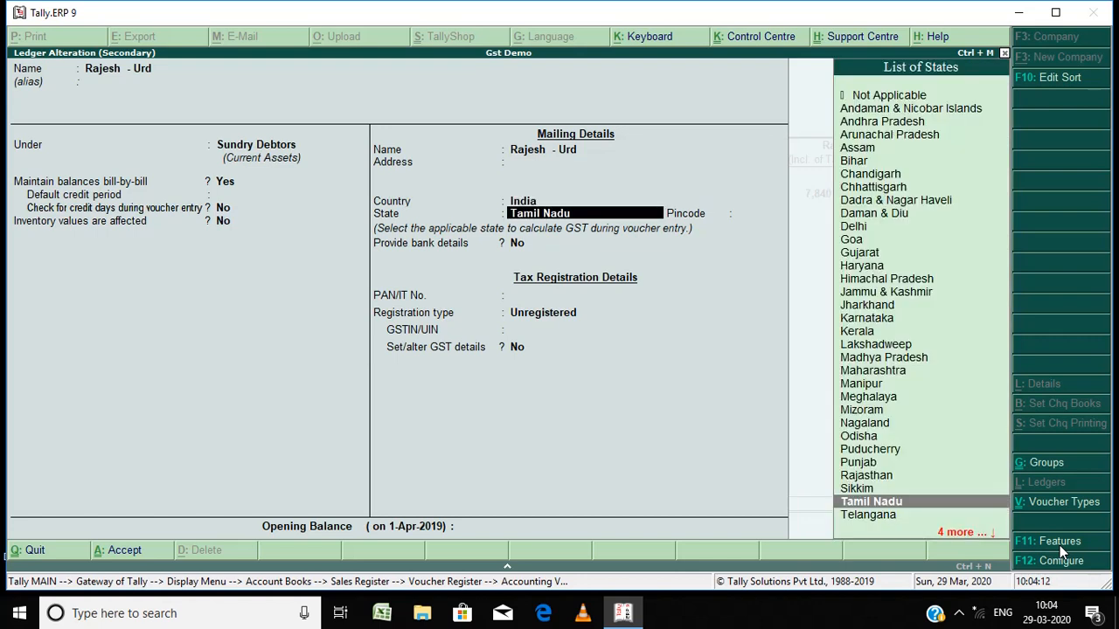
pyautogui.press('Return')
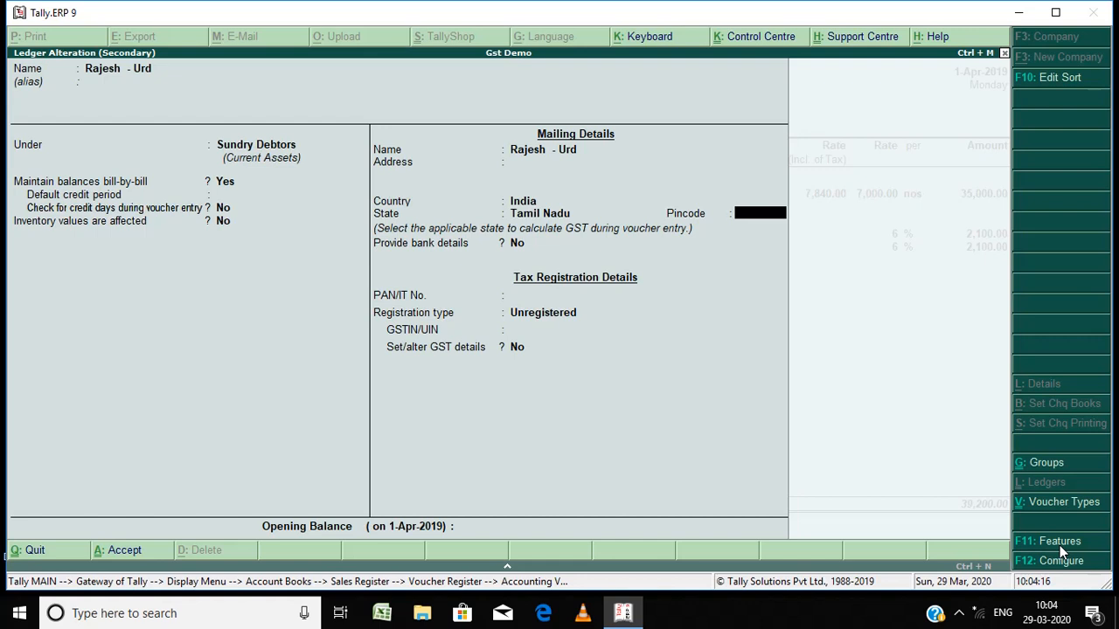
# Step: Review the party ledger's PAN and Unregistered registration type, accept the ledger and accept the party details
pyautogui.press('Return')
pyautogui.press('Return')
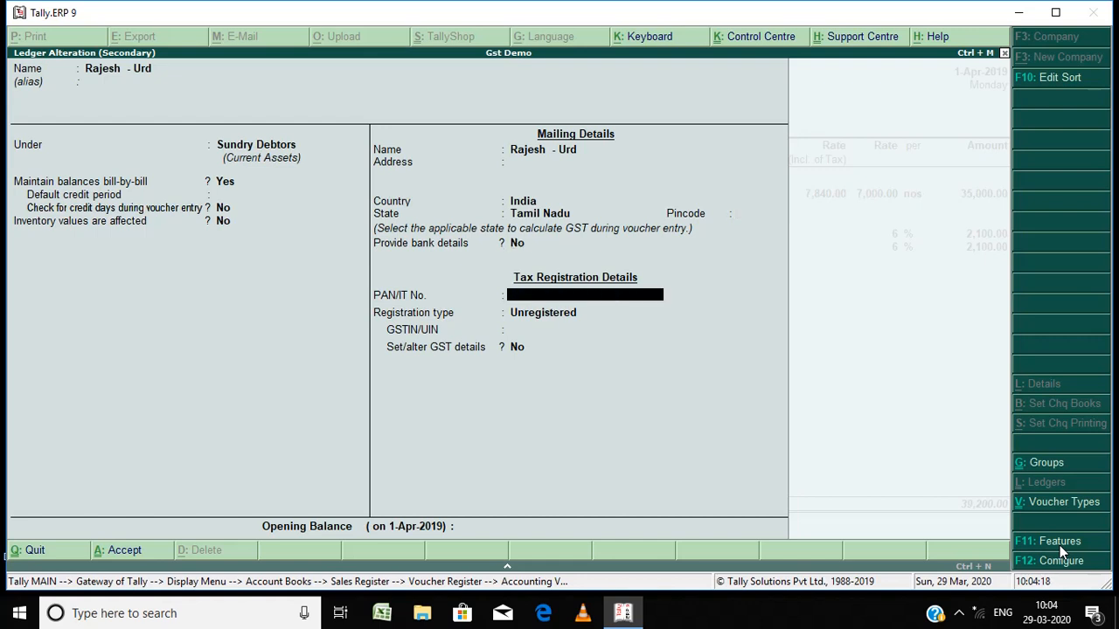
pyautogui.press('Return')
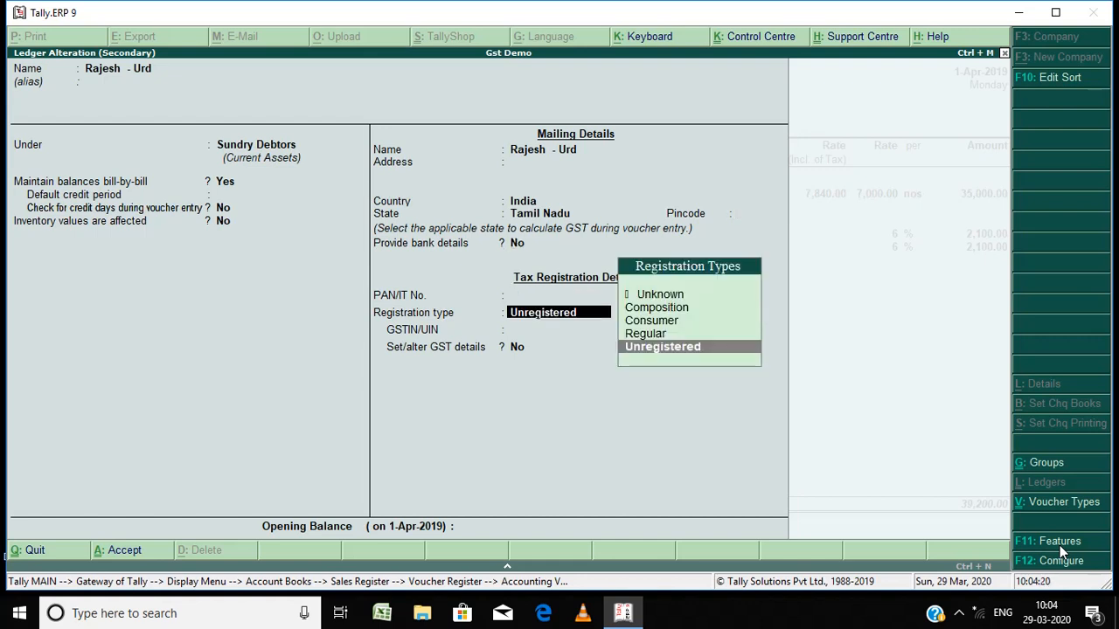
pyautogui.press('Return')
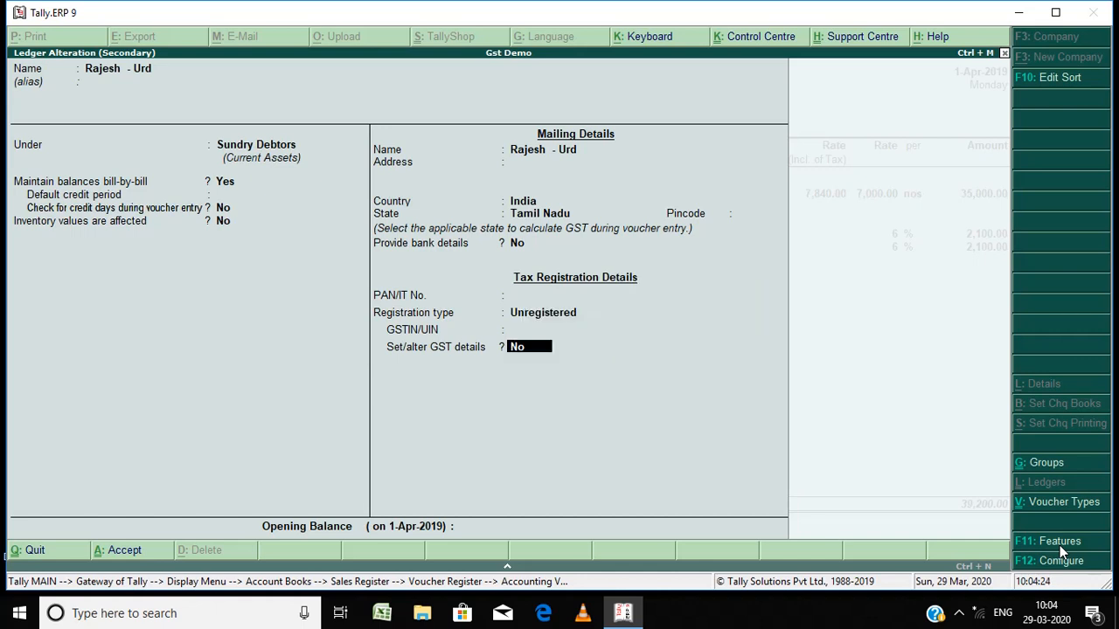
pyautogui.press('Return')
pyautogui.press('Return')
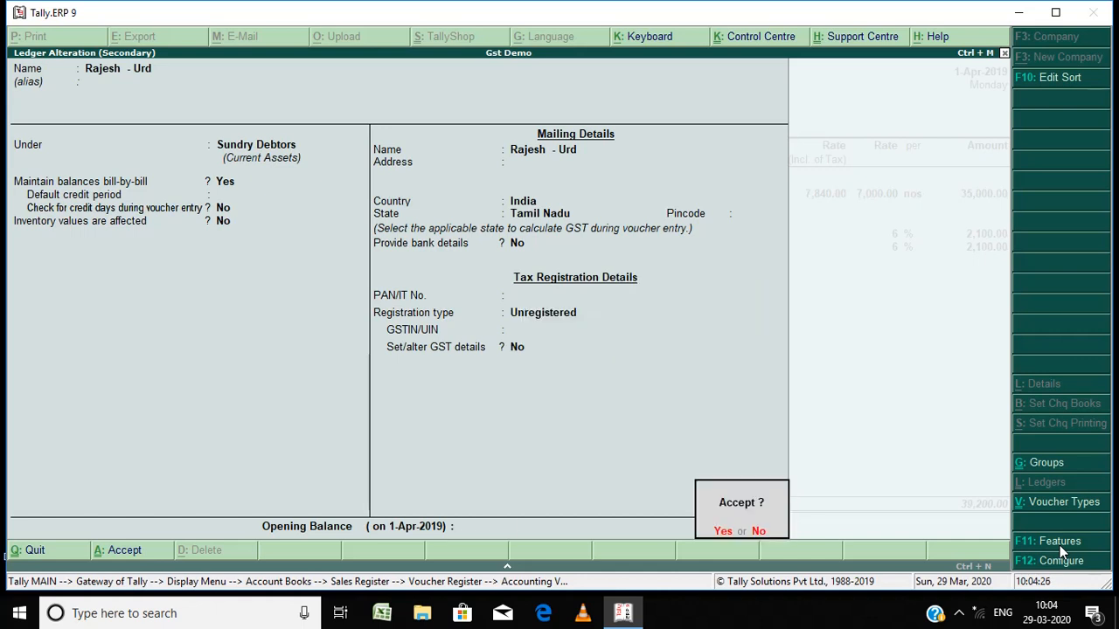
pyautogui.press('Return')
pyautogui.press('Return')
pyautogui.press('Return')
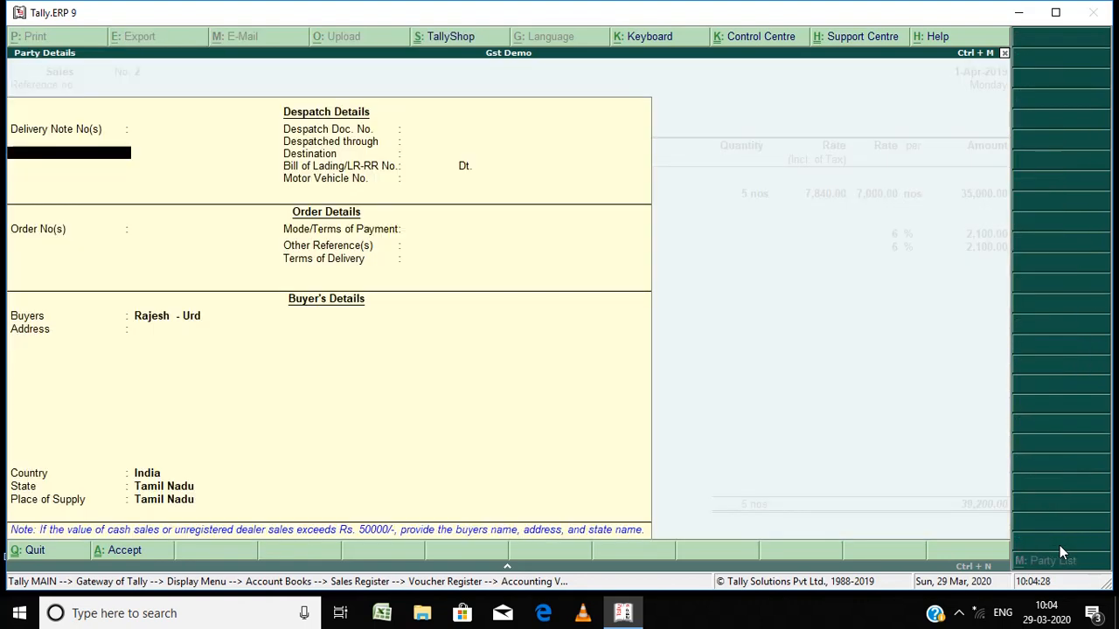
pyautogui.hotkey('ctrl', 'a')
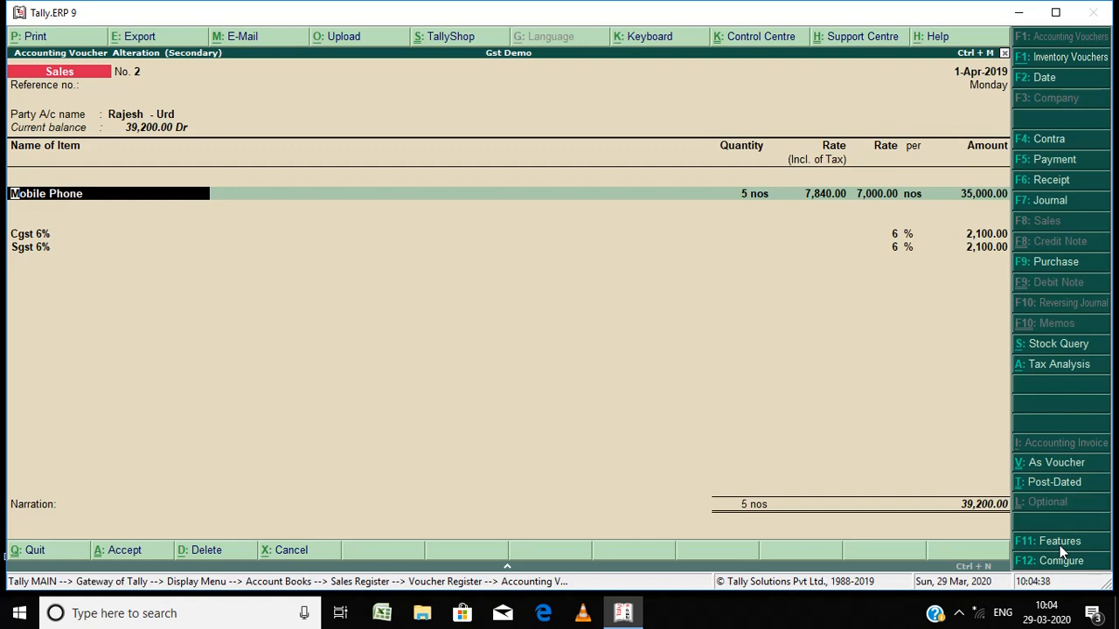
# Step: Step through the Mobile Phone line's quantity, rate and amount and its Sales Taxable classification to open its accounting details
pyautogui.press('Return')
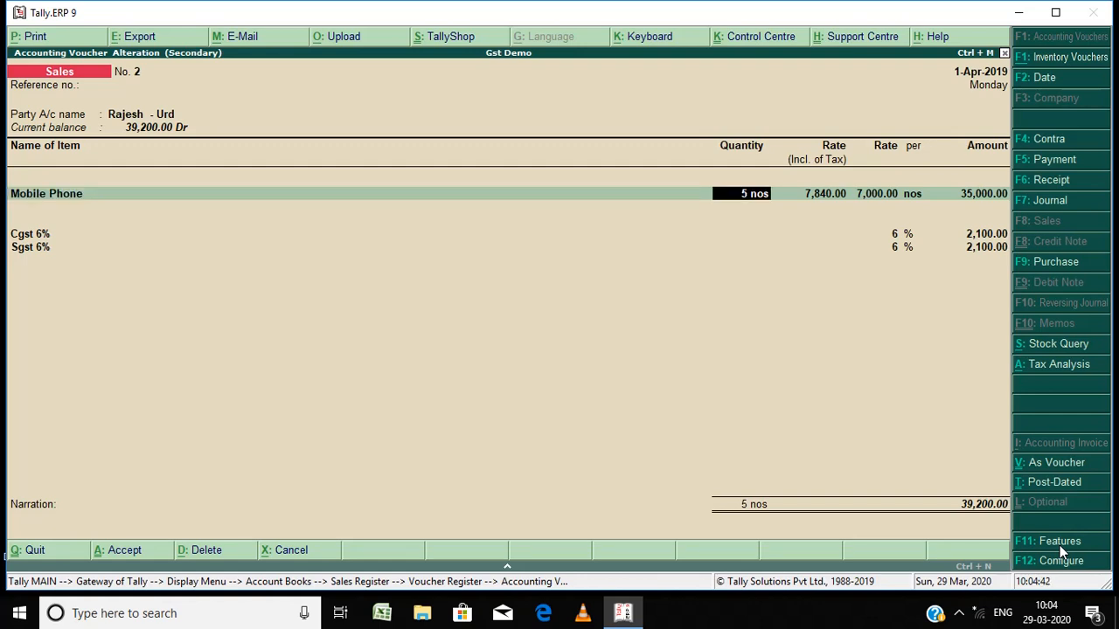
pyautogui.press('Return')
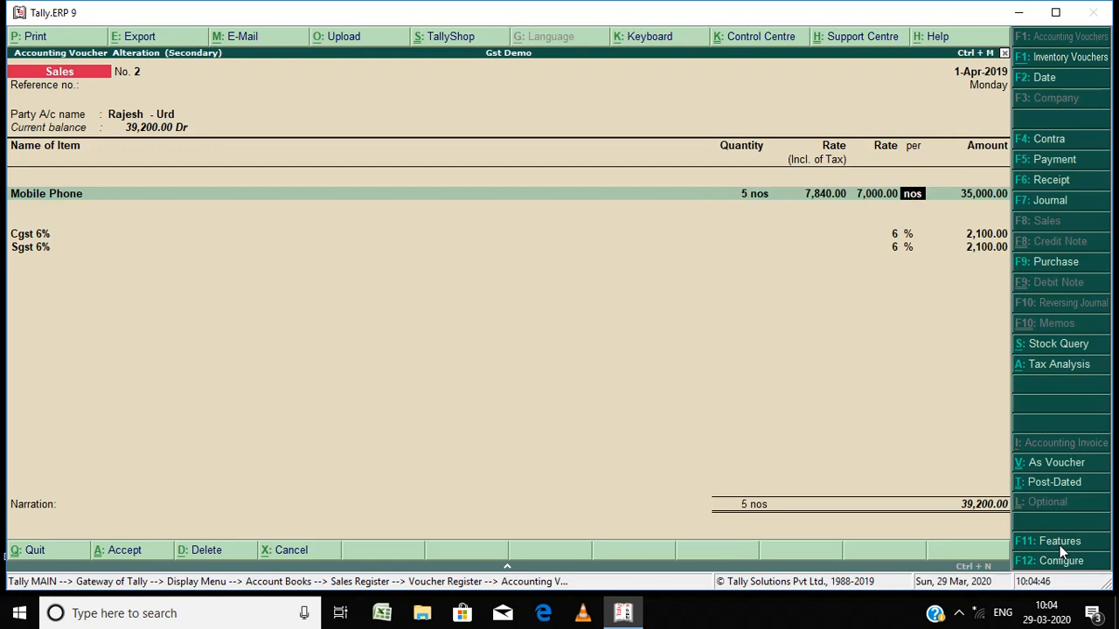
pyautogui.press('Return')
pyautogui.press('Return')
pyautogui.press('Return')
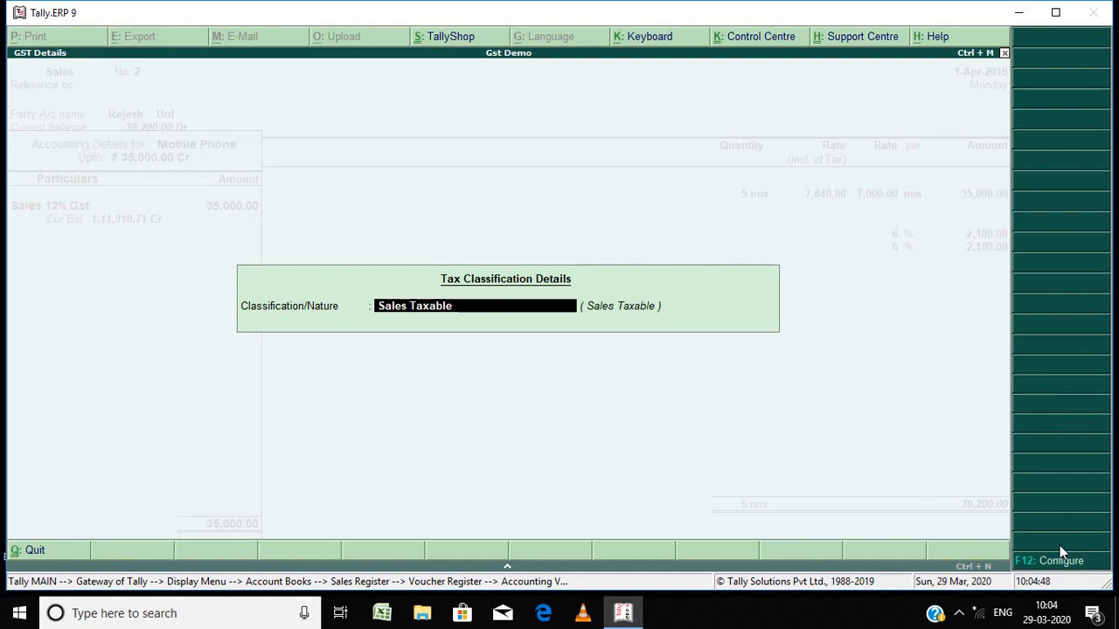
pyautogui.press('Return')
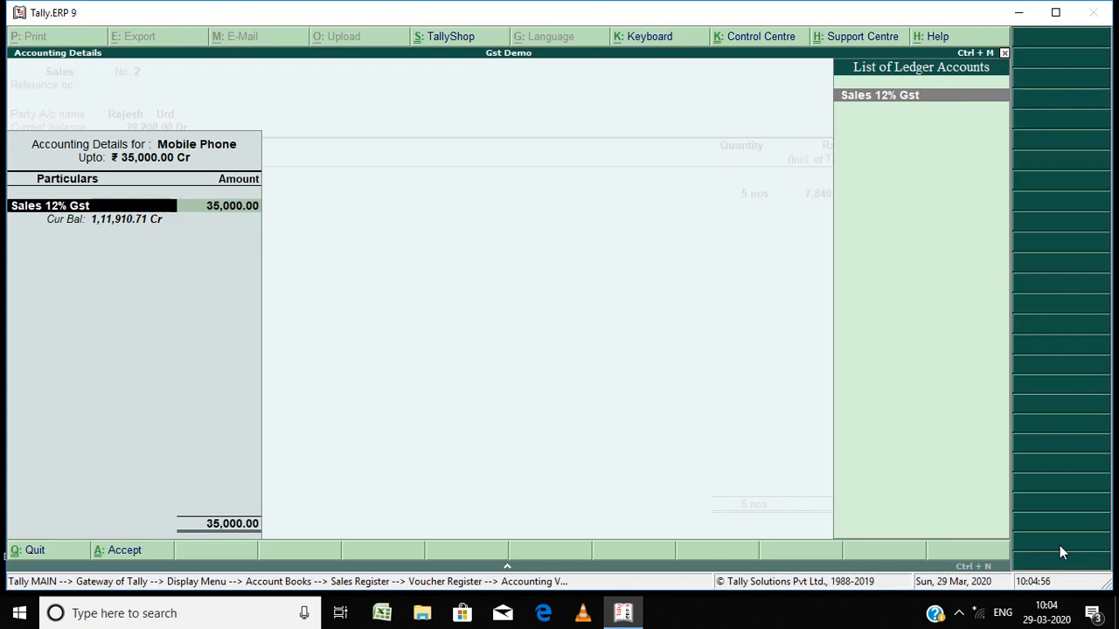
# Step: Open the Sales 12% Gst ledger for alteration, review its group, ledger type and GST applicability, and accept it
pyautogui.hotkey('ctrl', 'Return')
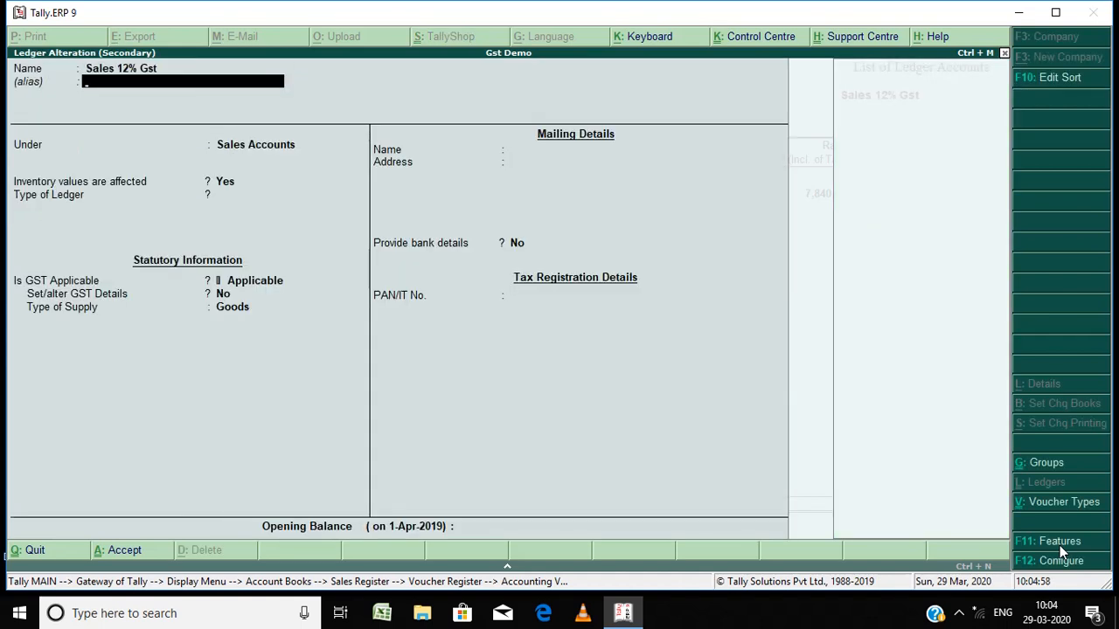
pyautogui.press('Return')
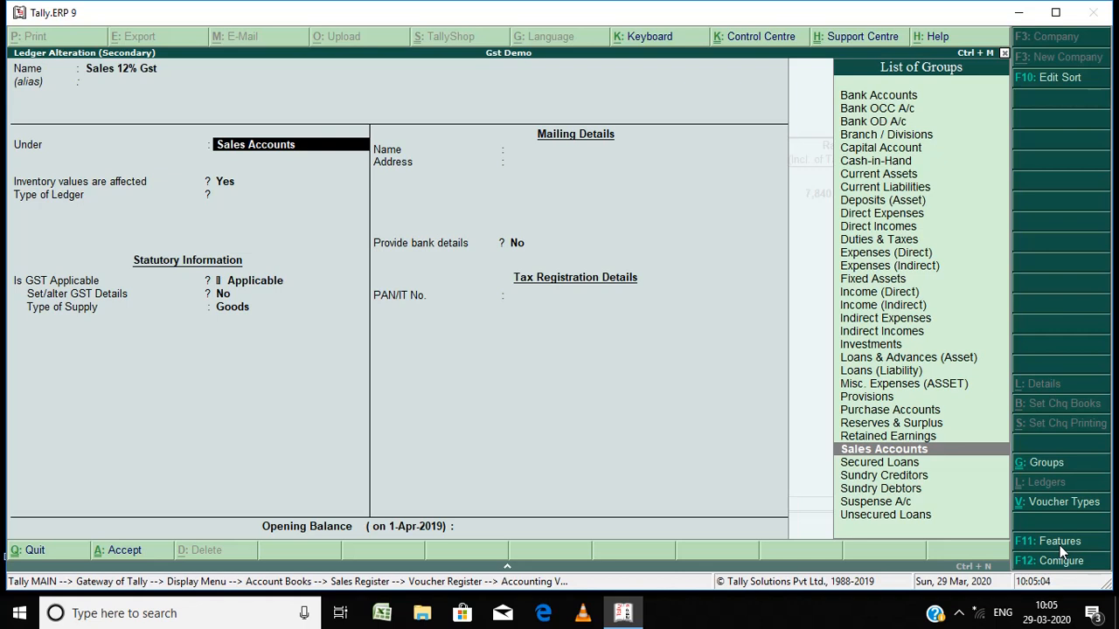
pyautogui.press('Return')
pyautogui.press('Return')
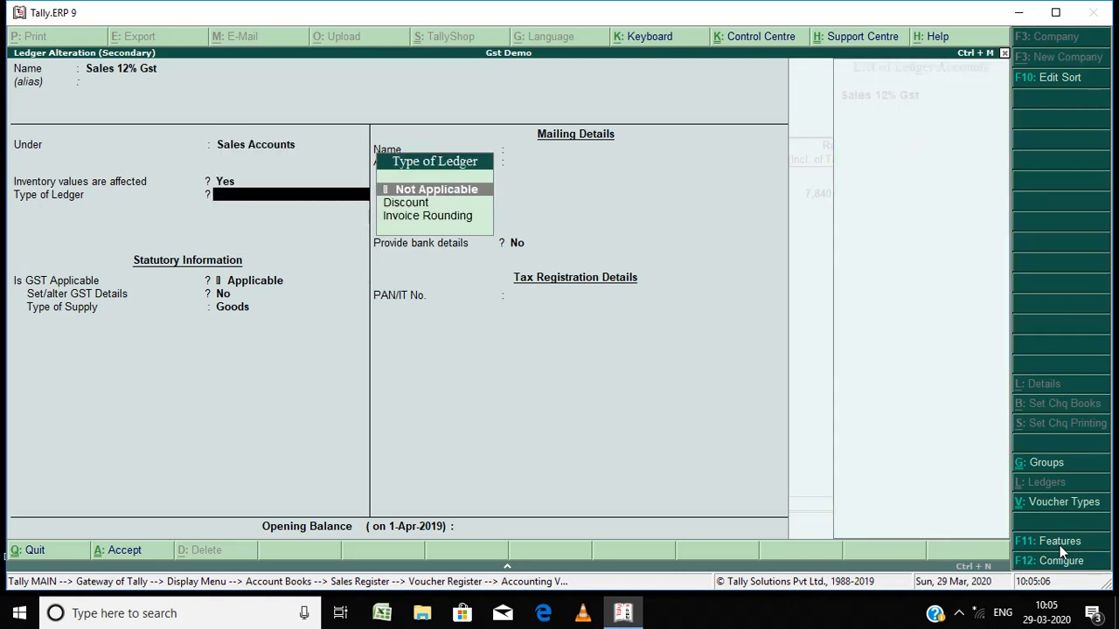
pyautogui.press('Return')
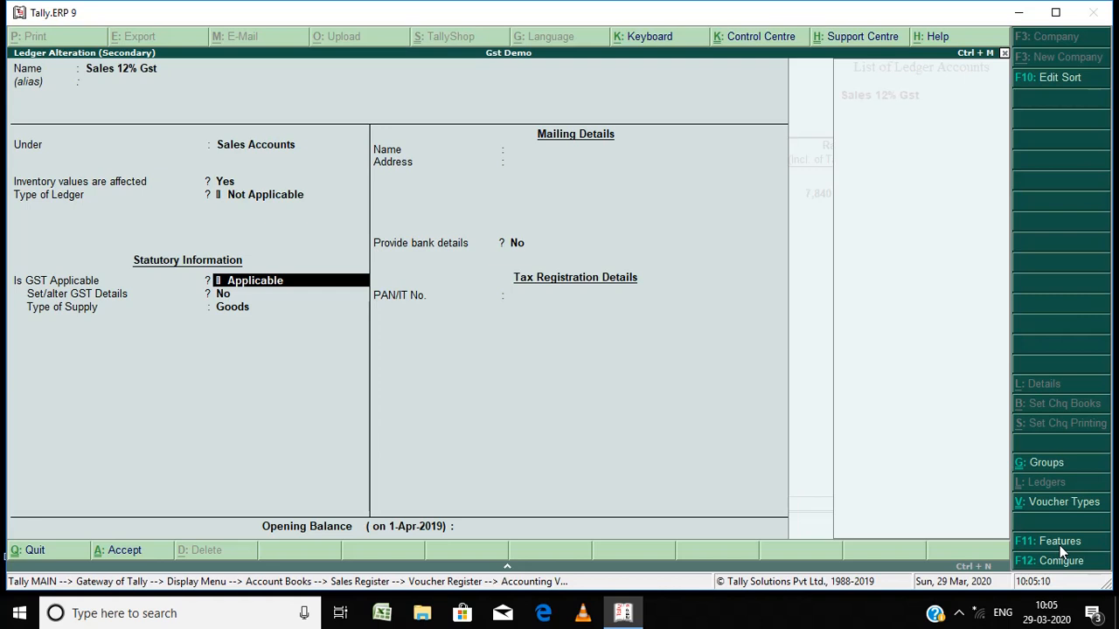
pyautogui.write('a')
pyautogui.press('Return')
pyautogui.press('Return')
pyautogui.press('Return')
pyautogui.press('Return')
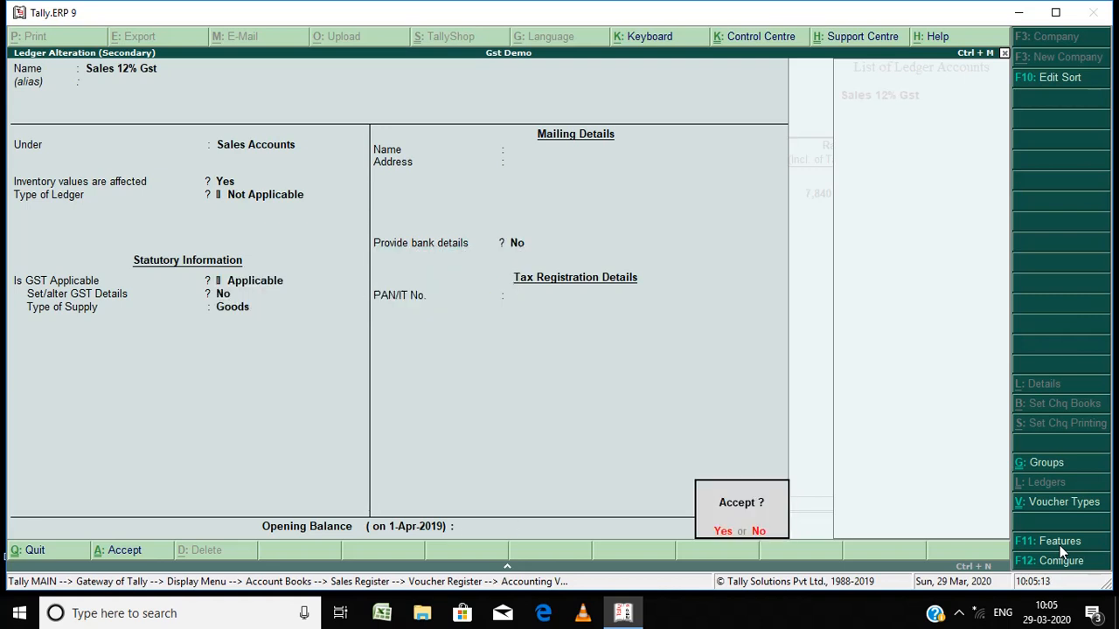
pyautogui.press('Return')
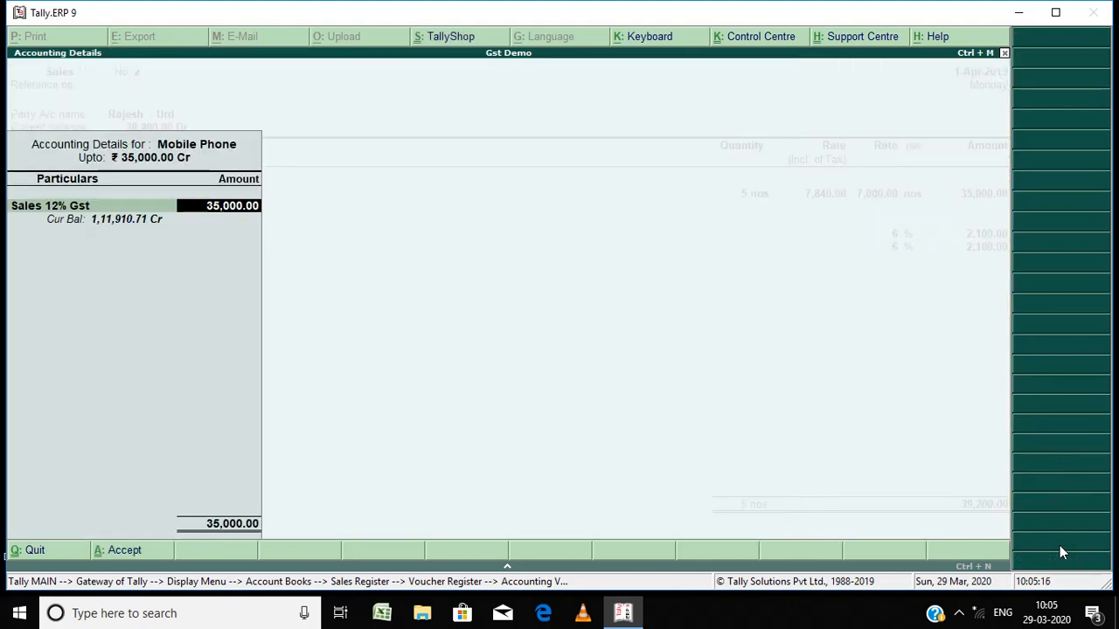
# Step: Go back through the Mobile Phone line's accounting details and Sales Taxable classification to return to the voucher
pyautogui.press('BackSpace')
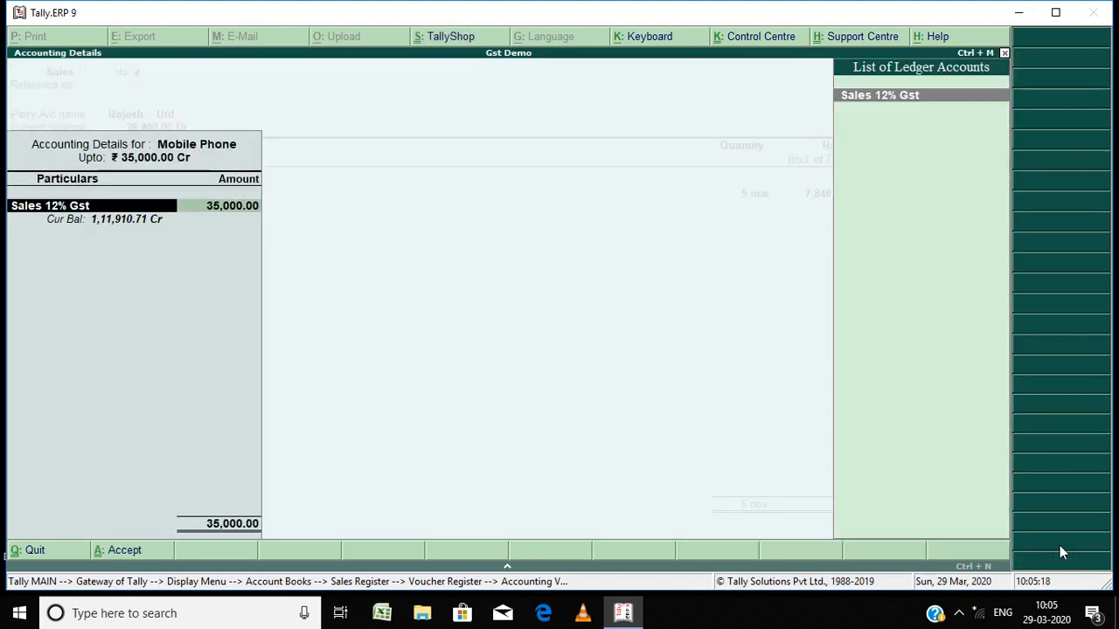
pyautogui.press('Return')
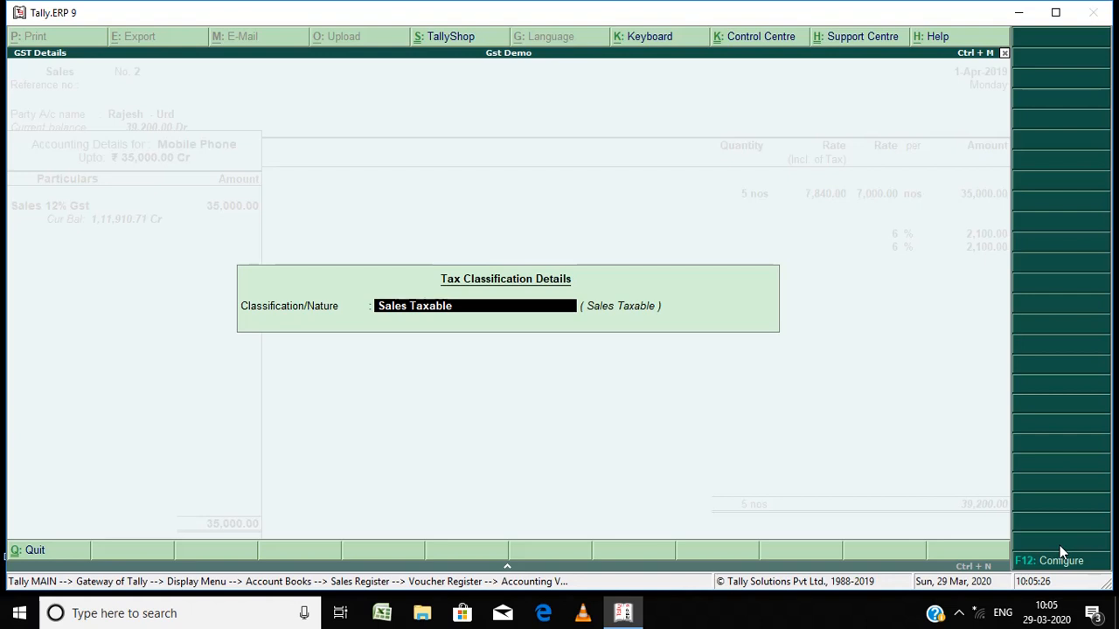
pyautogui.press('Return')
# Step: Step through the Cgst 6% and Sgst 6% lines and accept sales voucher No. 2
pyautogui.press('Return')
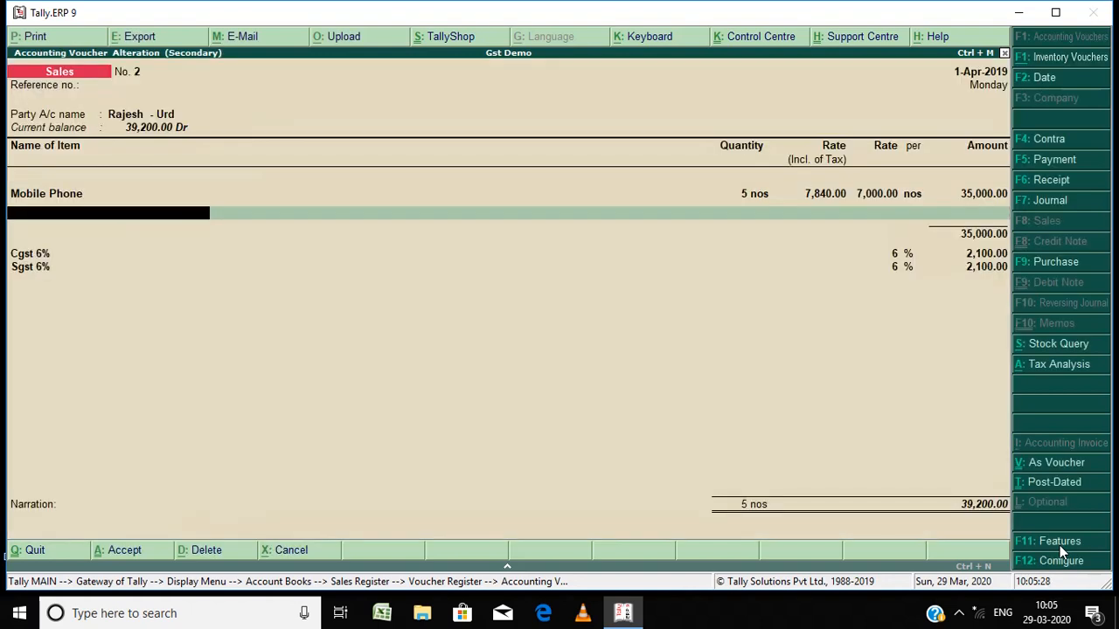
pyautogui.press('Return')
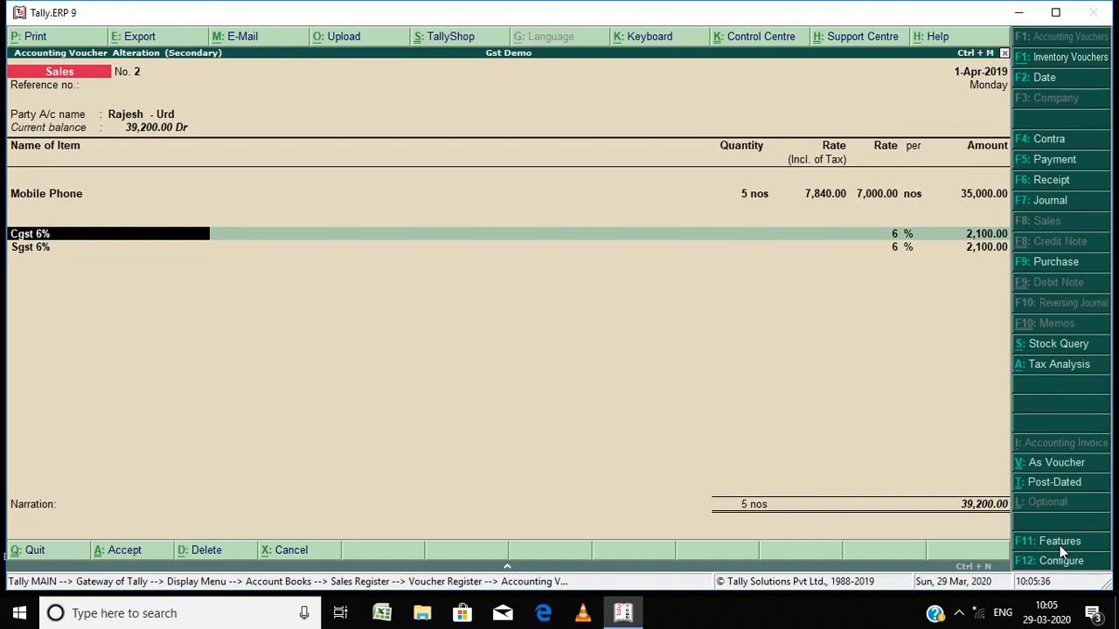
pyautogui.press('Return')
pyautogui.press('Return')
pyautogui.press('Return')
pyautogui.press('Return')
pyautogui.press('Return')
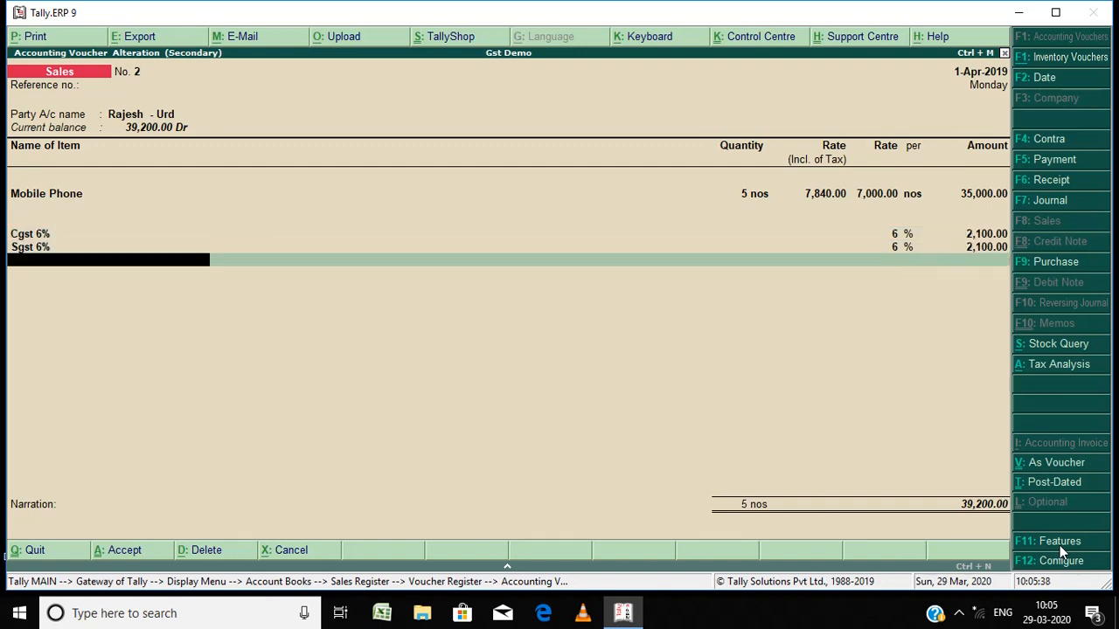
pyautogui.press('Return')
pyautogui.press('Return')
pyautogui.press('Return')
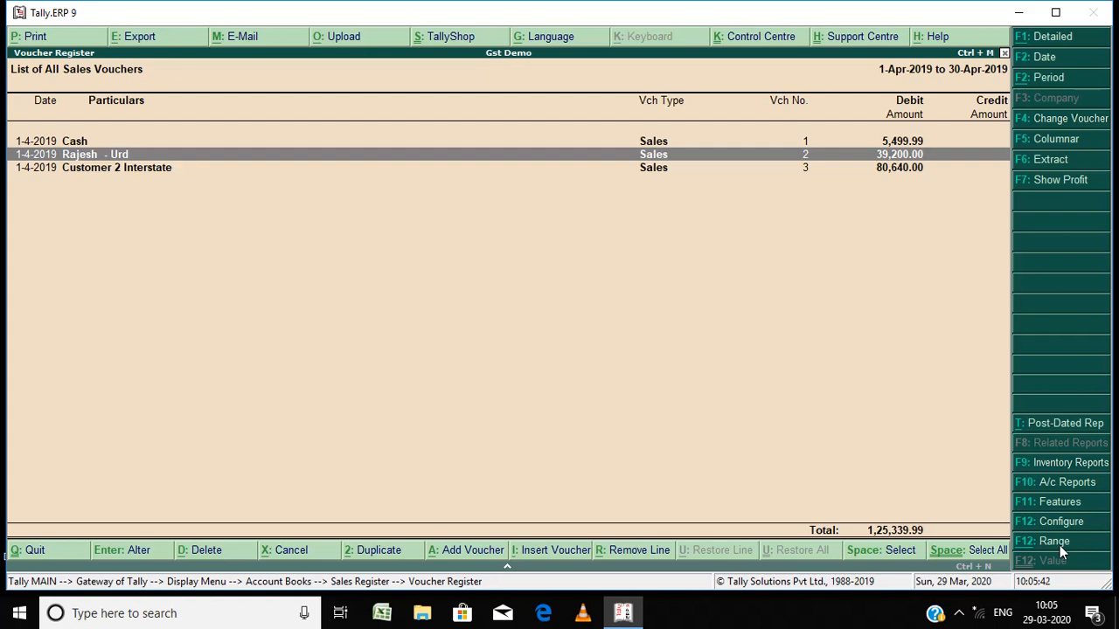
# Step: Open sales voucher No. 3 for Customer 2 Interstate from the register and open its party ledger for alteration
pyautogui.press('Down')
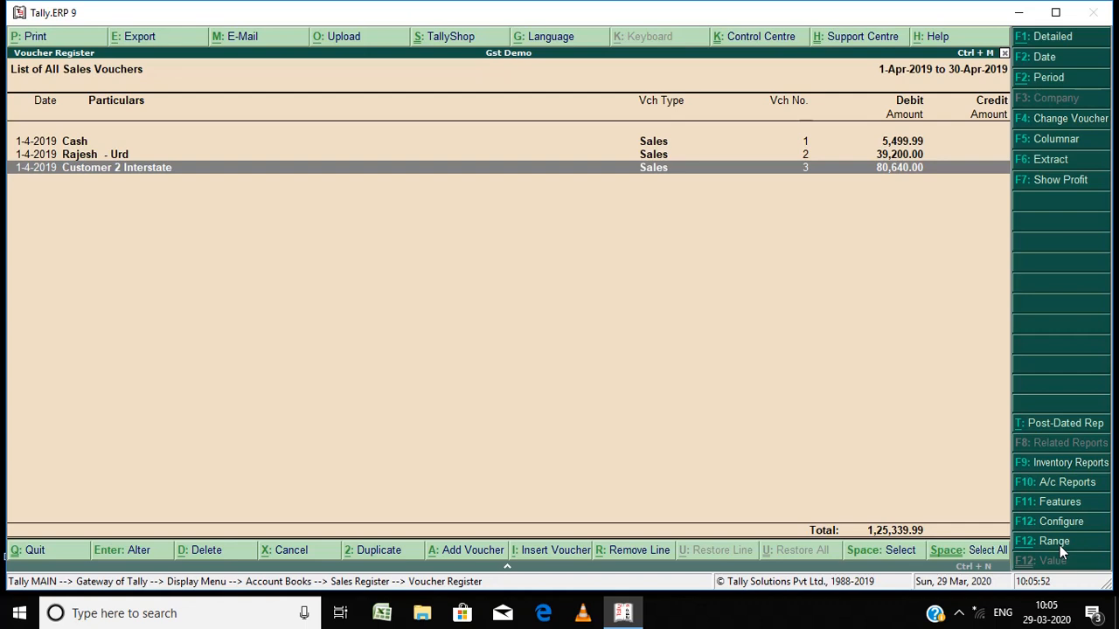
pyautogui.press('Return')
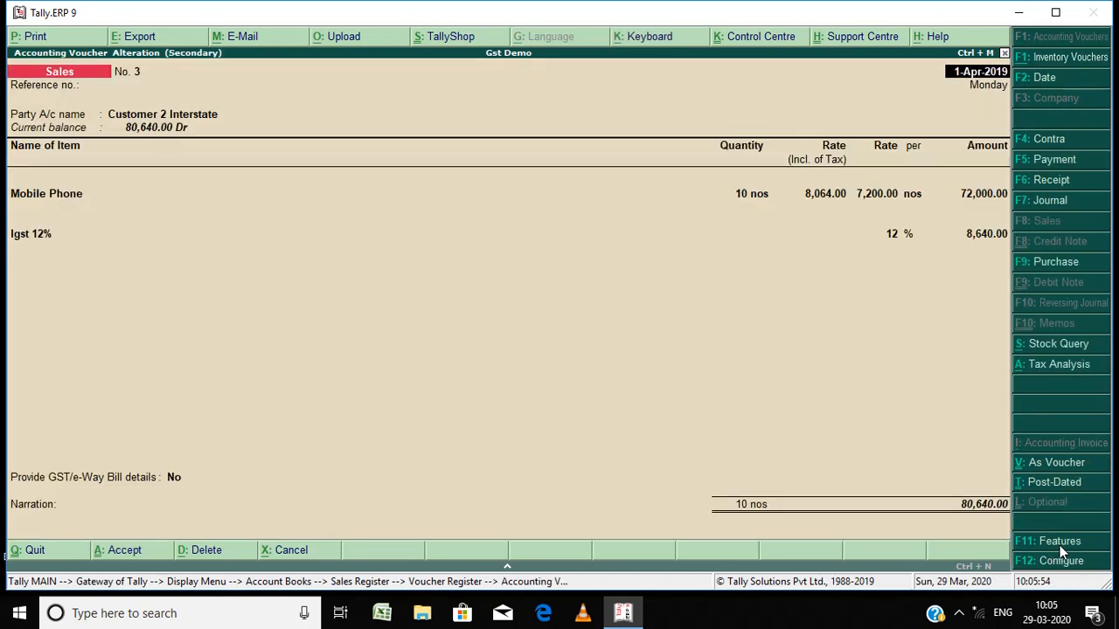
pyautogui.press('Return')
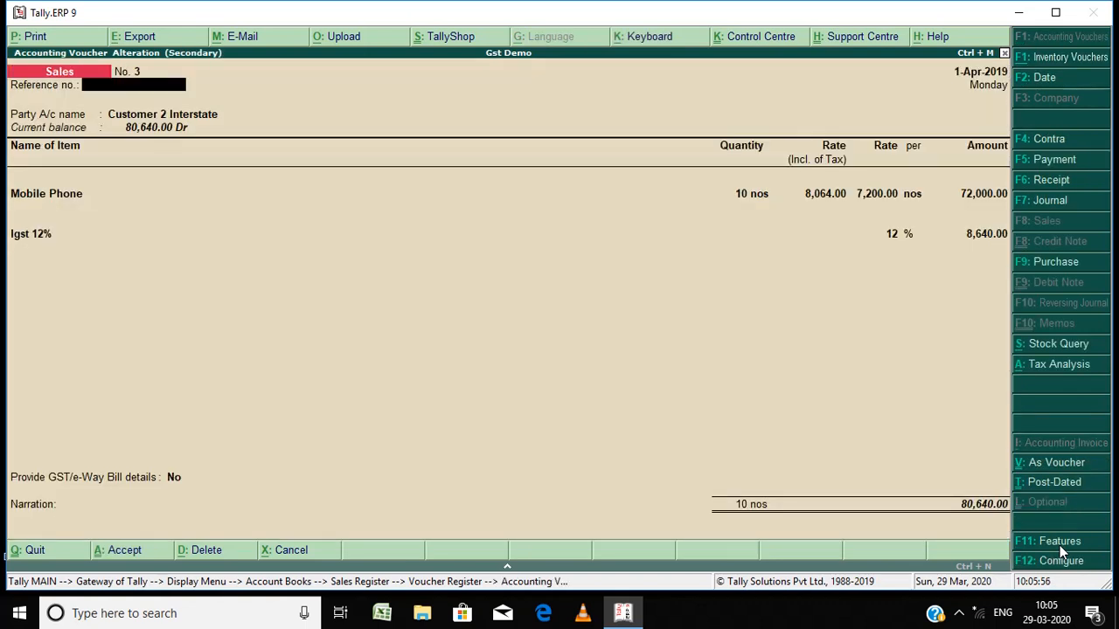
pyautogui.press('Return')
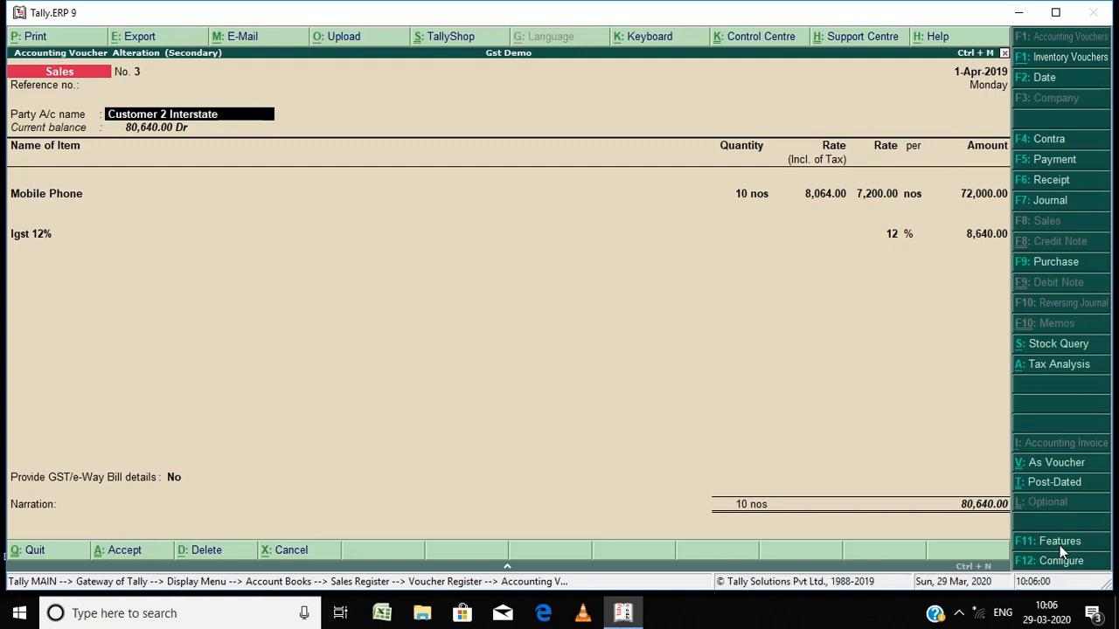
pyautogui.hotkey('ctrl', 'Return')
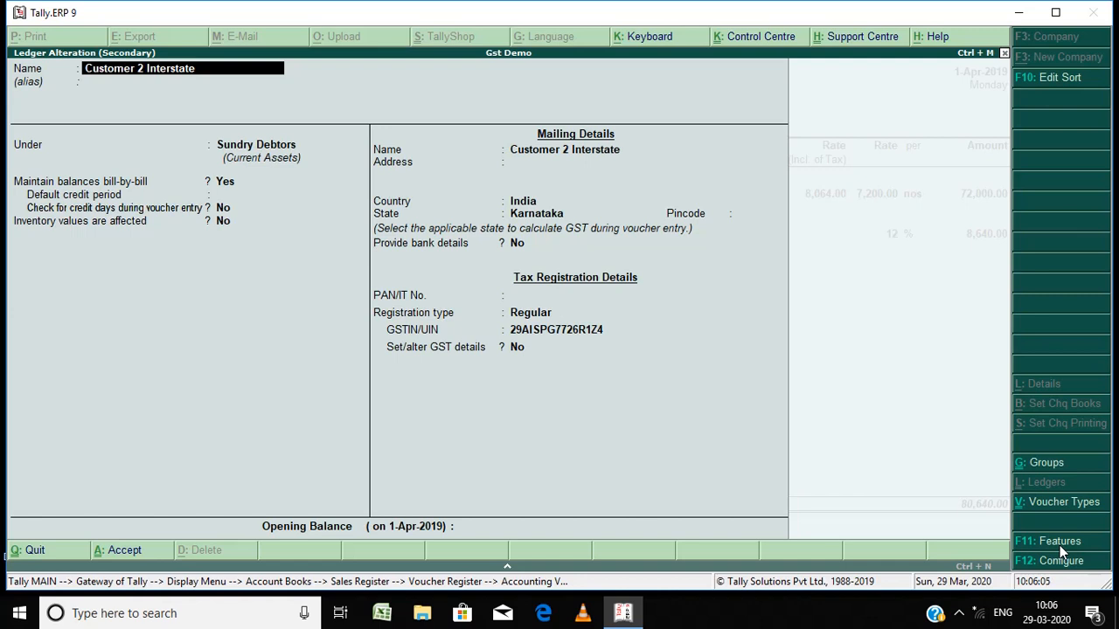
# Step: Review the party ledger's Sundry Debtors group, bill-by-bill setting, mailing name, country India and state Karnataka
pyautogui.press('Return')
pyautogui.press('Return')
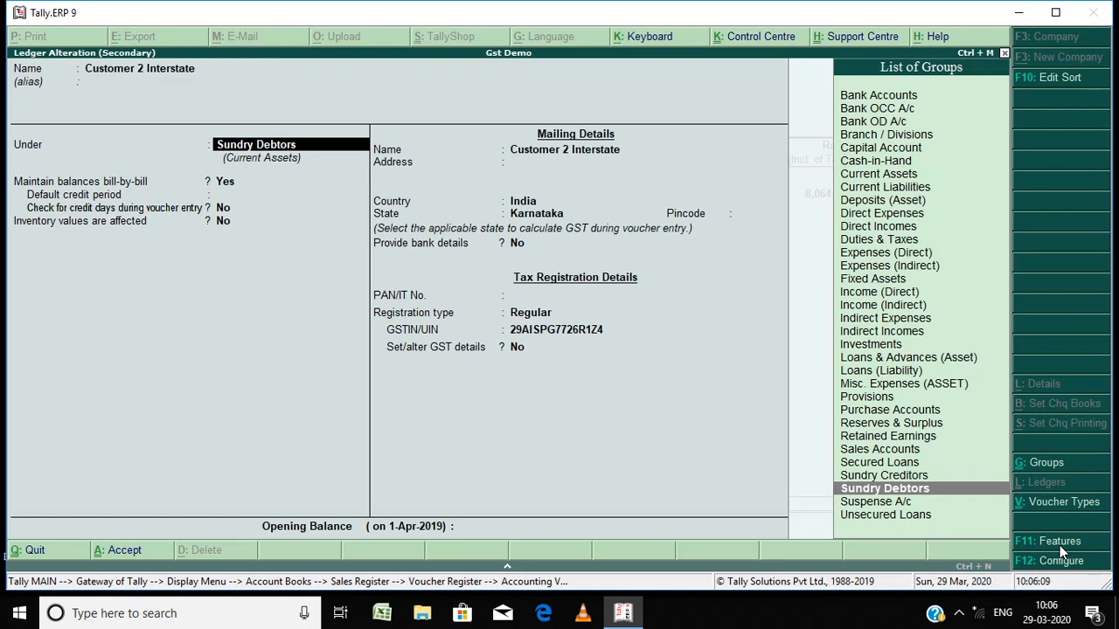
pyautogui.press('Return')
pyautogui.press('Return')
pyautogui.press('Return')
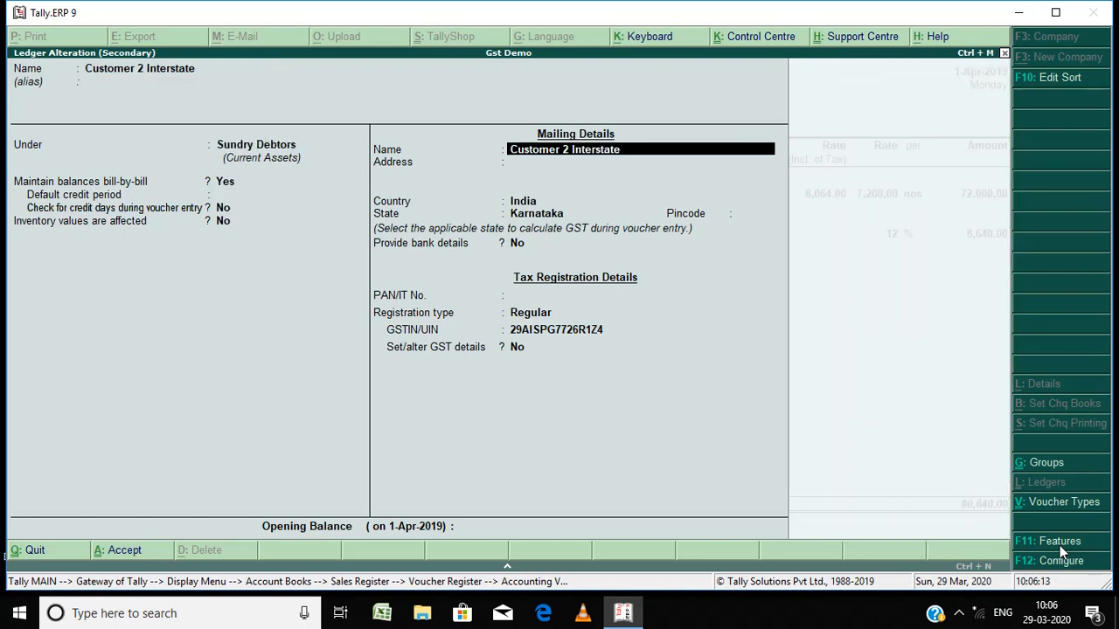
pyautogui.press('Return')
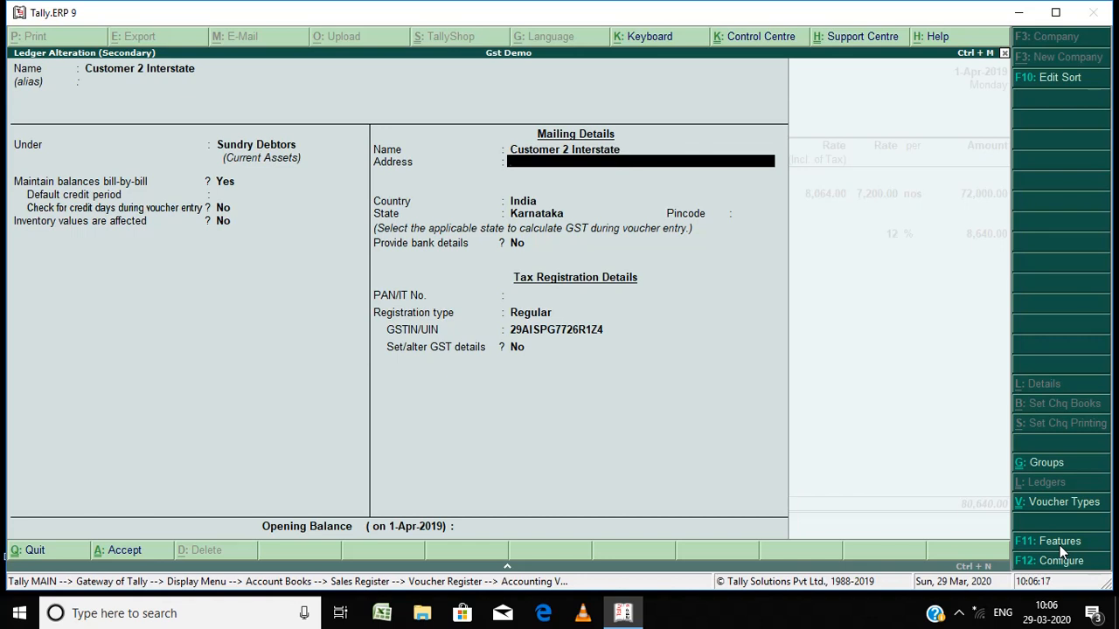
pyautogui.press('Return')
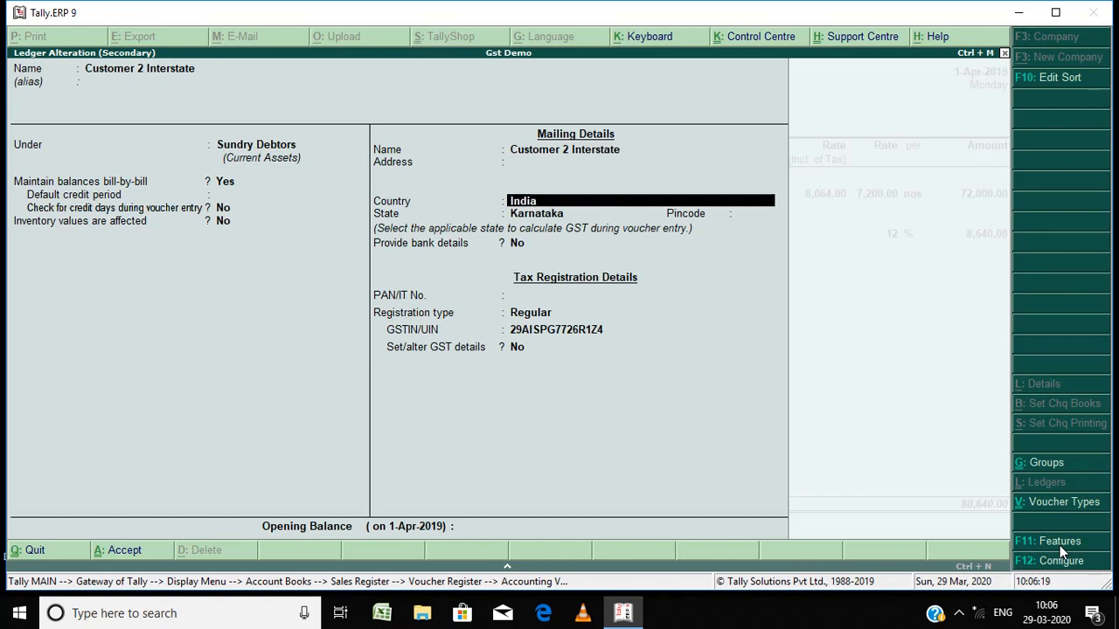
pyautogui.press('Return')
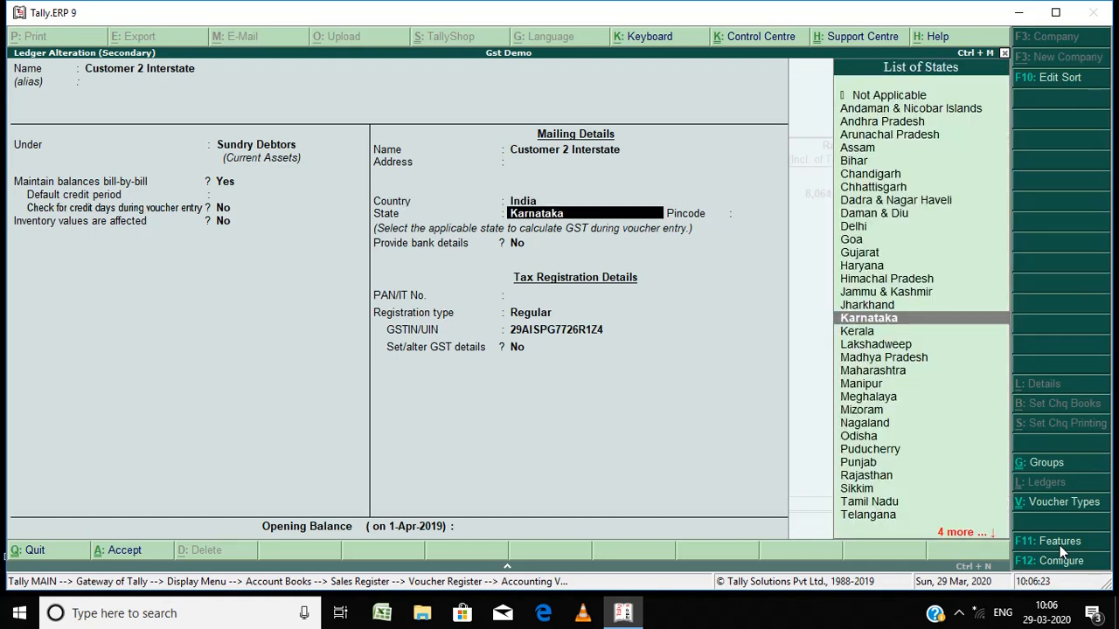
pyautogui.press('Return')
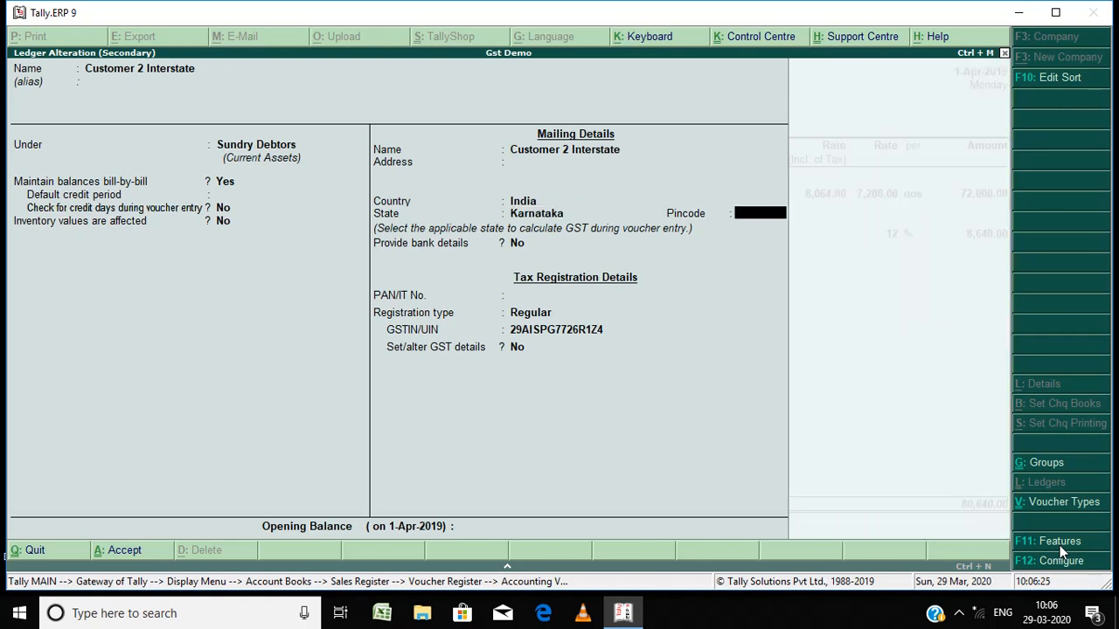
# Step: Review the party ledger's PAN, Regular registration type and GSTIN/UIN, then accept the ledger
pyautogui.press('Return')
pyautogui.press('Return')
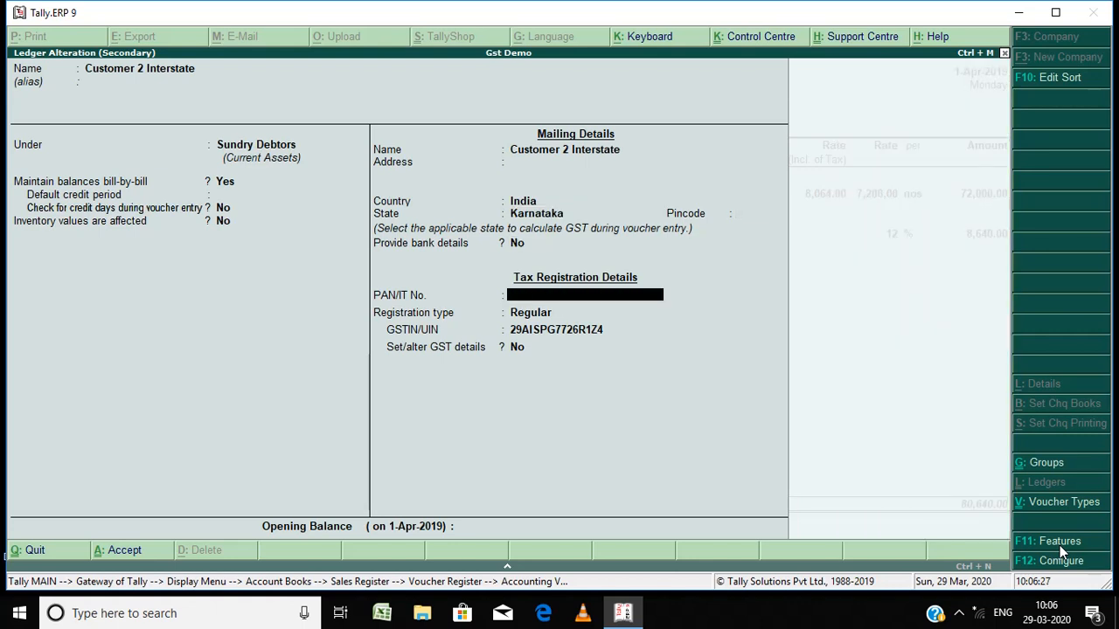
pyautogui.press('Return')
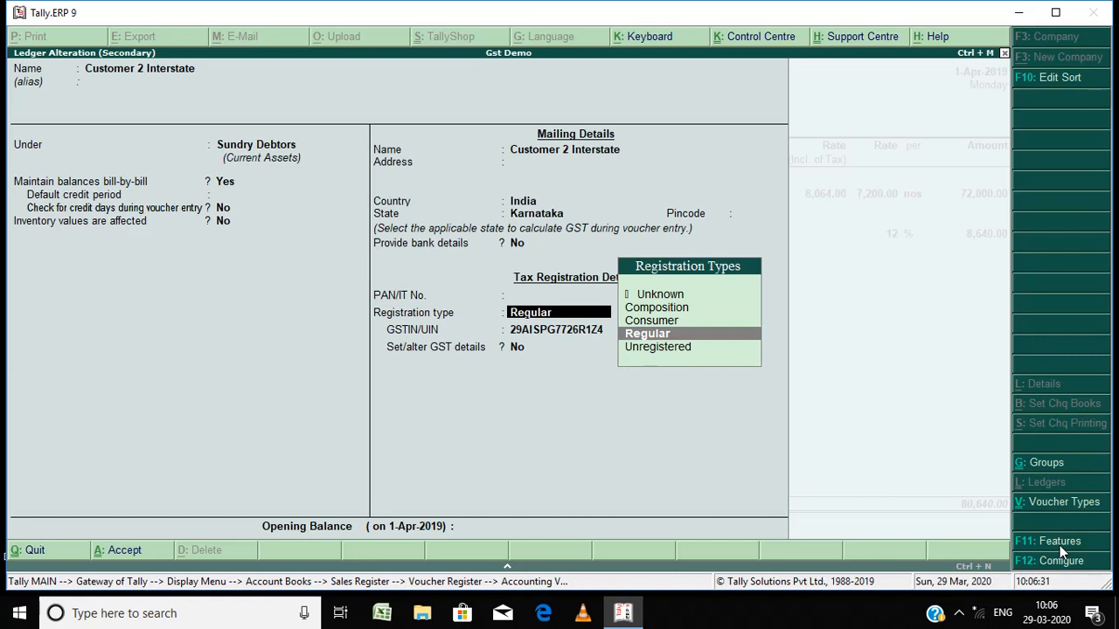
pyautogui.press('Return')
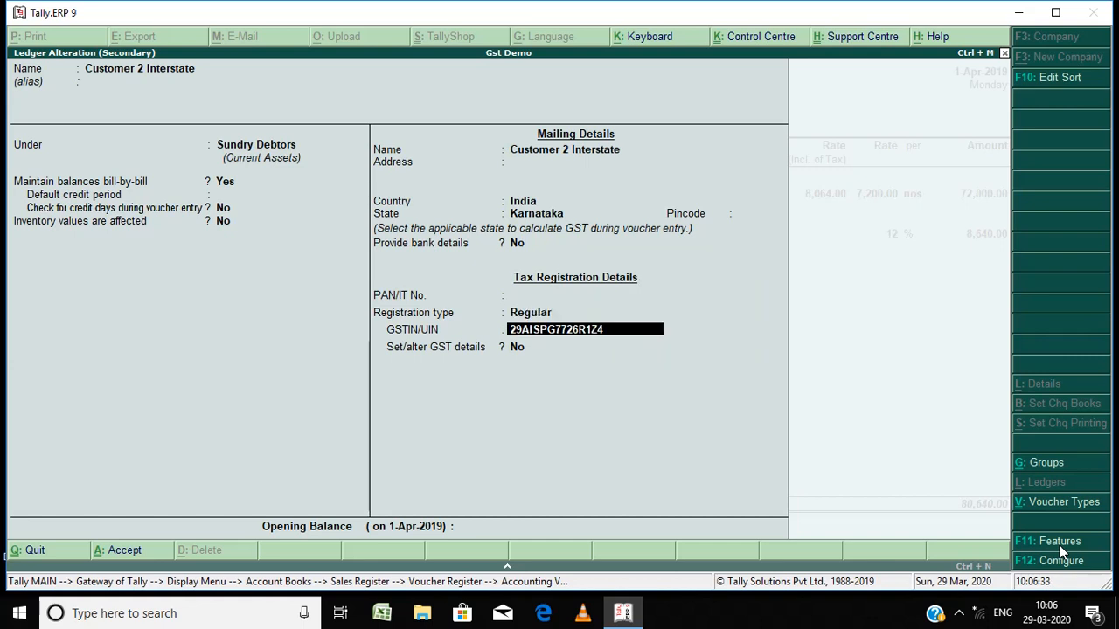
pyautogui.press('Return')
pyautogui.press('Return')
pyautogui.press('Return')
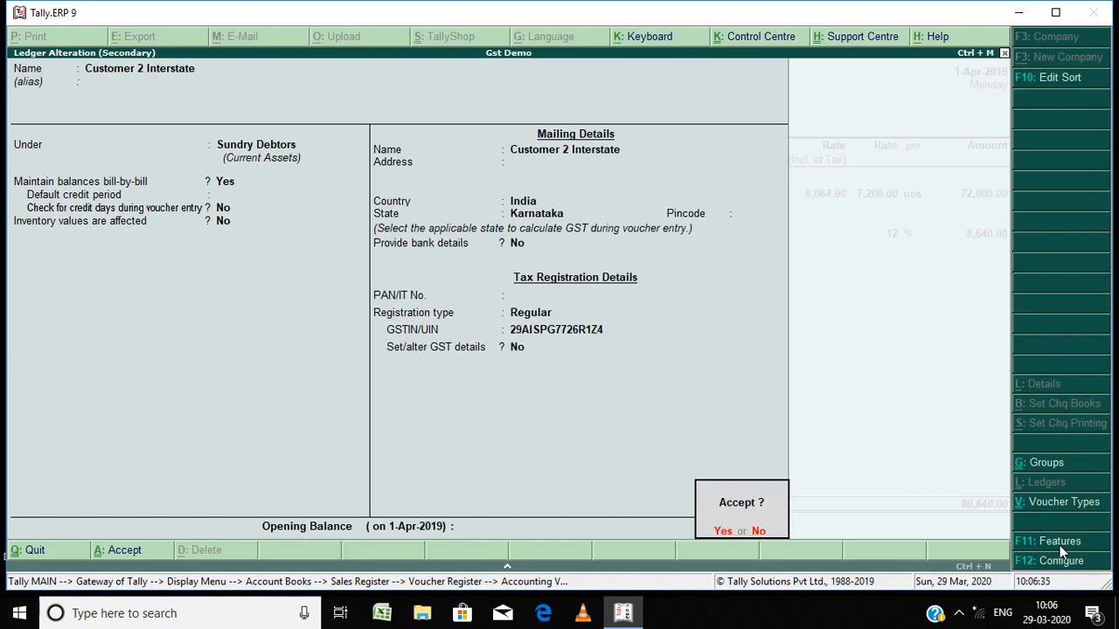
# Step: Step through the despatch, order and buyer's details of sales voucher No. 3 and accept the party details
pyautogui.press('Return')
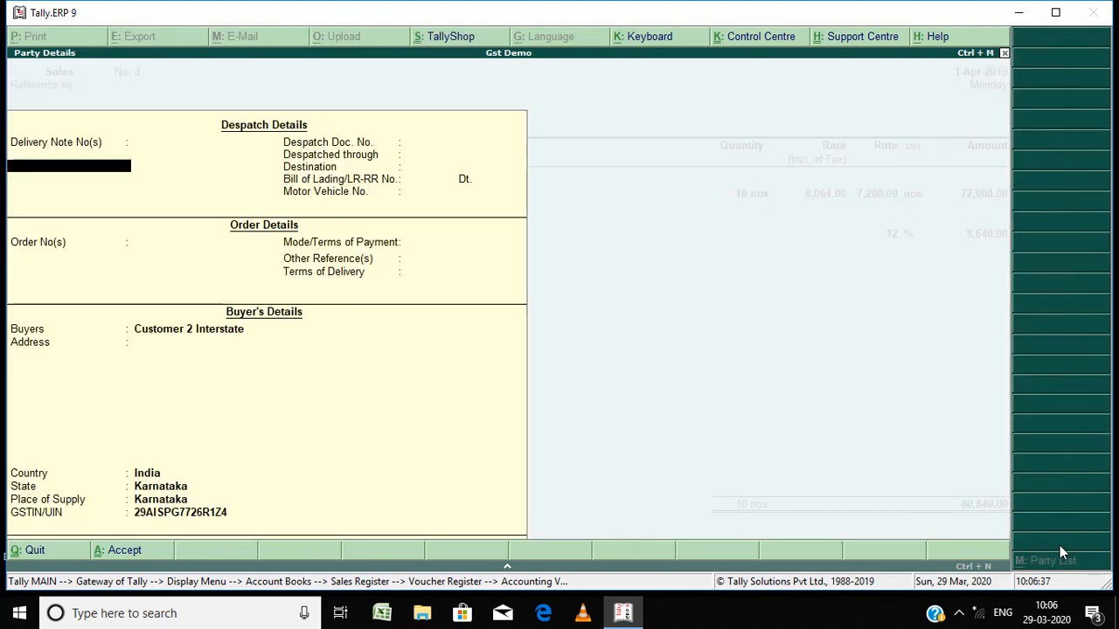
pyautogui.press('Return')
pyautogui.press('Return')
pyautogui.press('Return')
pyautogui.hotkey('ctrl', 'a')
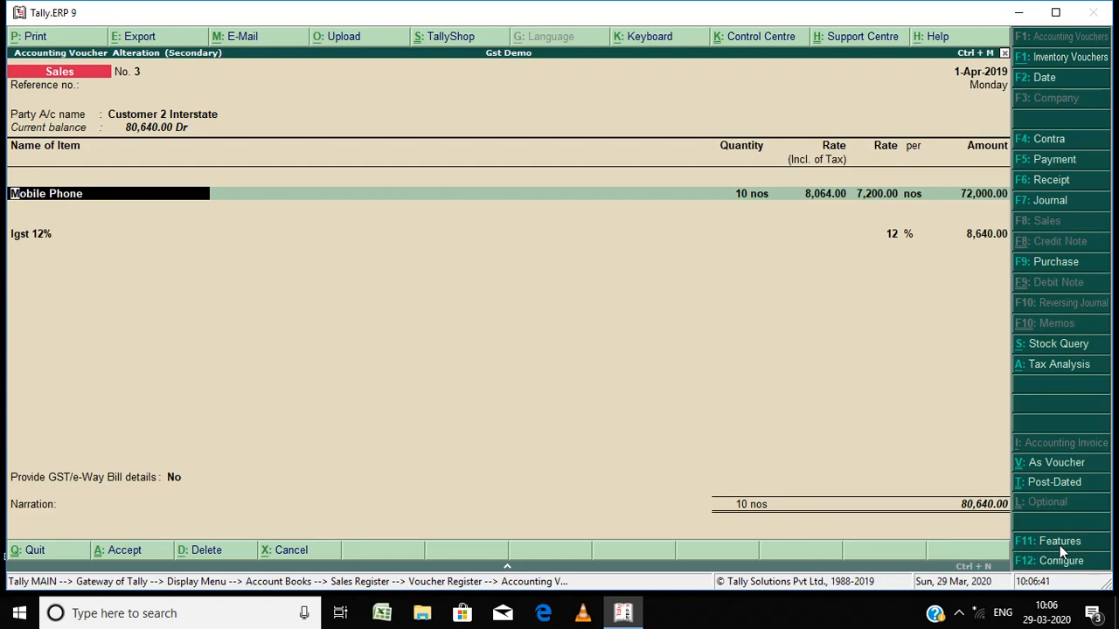
# Step: Step through the Mobile Phone line's quantity and rate, reviewing its tax classification and Sales 12% Gst allocation
pyautogui.press('Return')
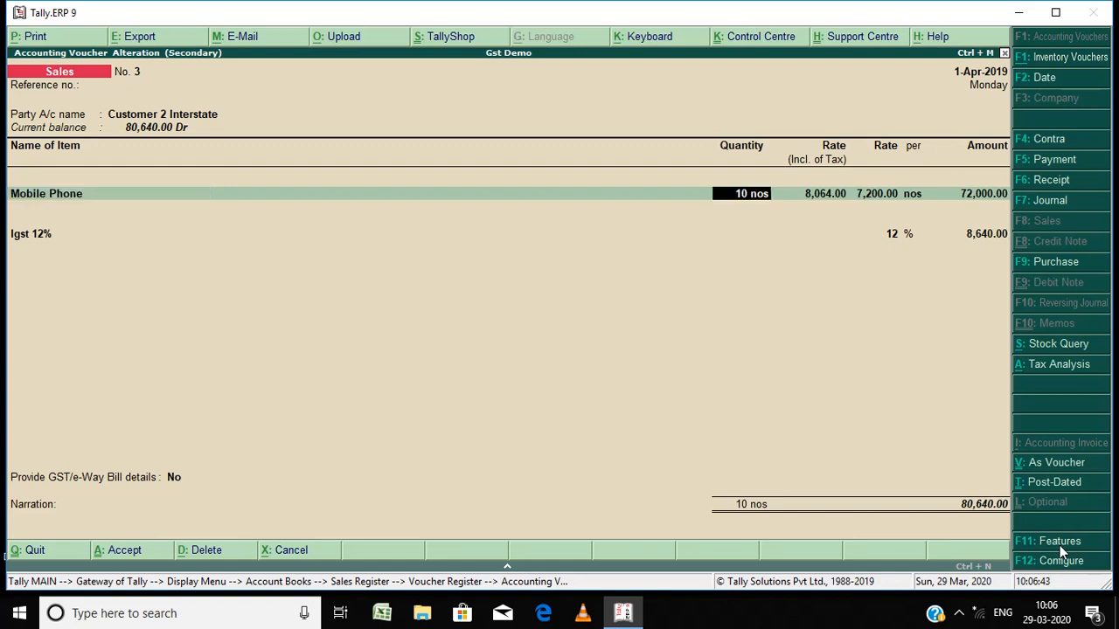
pyautogui.press('Return')
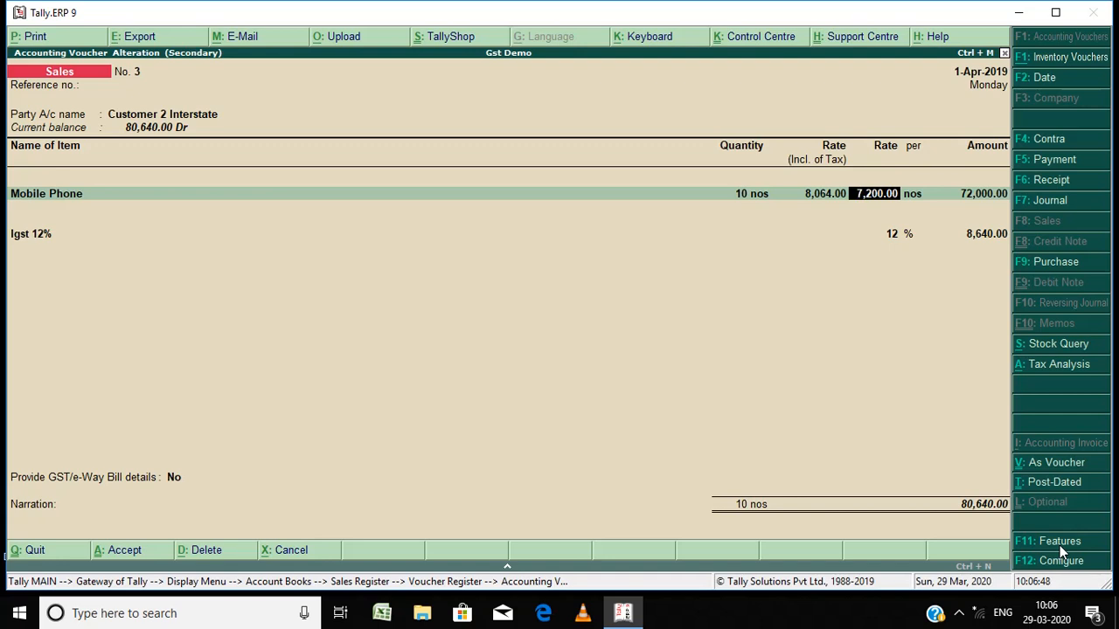
pyautogui.press('Return')
pyautogui.press('Return')
pyautogui.press('Return')
pyautogui.press('Return')
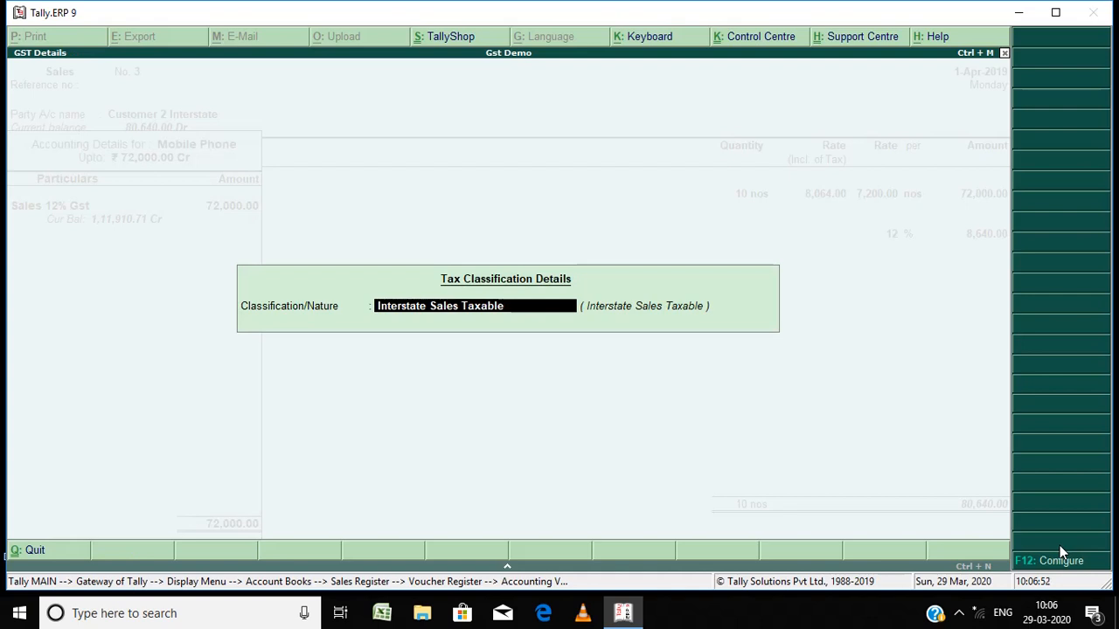
pyautogui.press('Return')
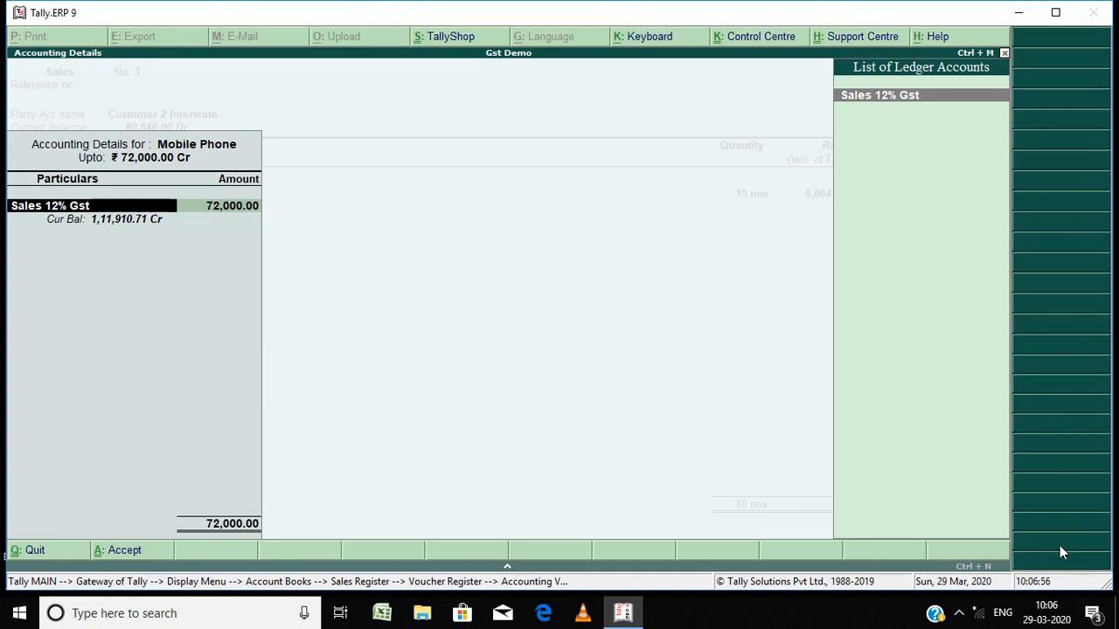
pyautogui.press('Return')
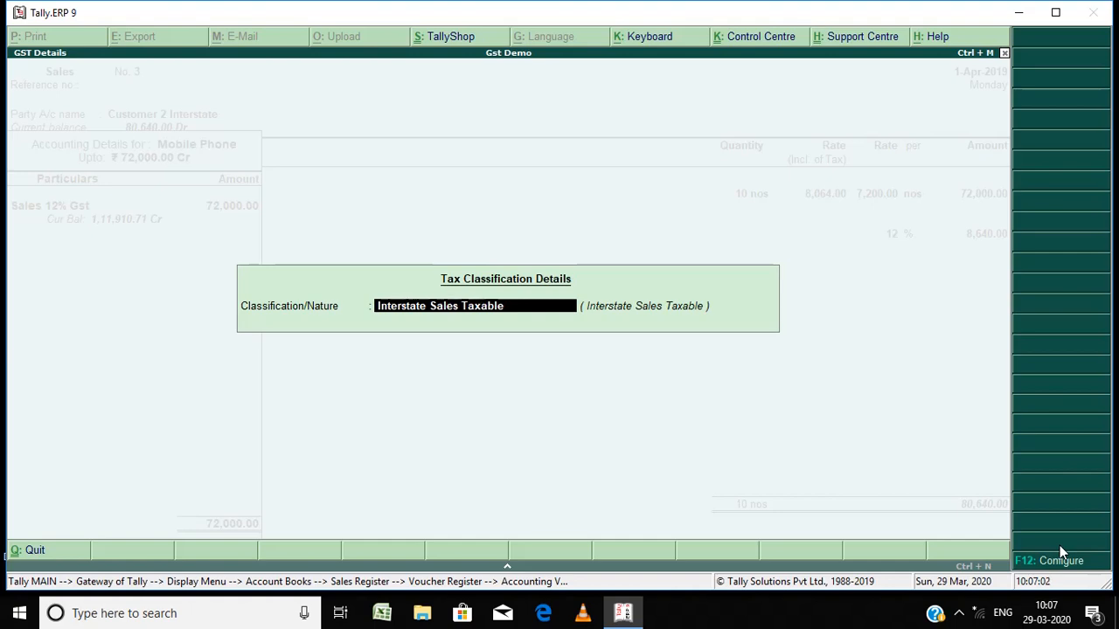
# Step: Set the item's tax classification/nature to Interstate Sales Taxable and return to the voucher lines
pyautogui.write('inter')
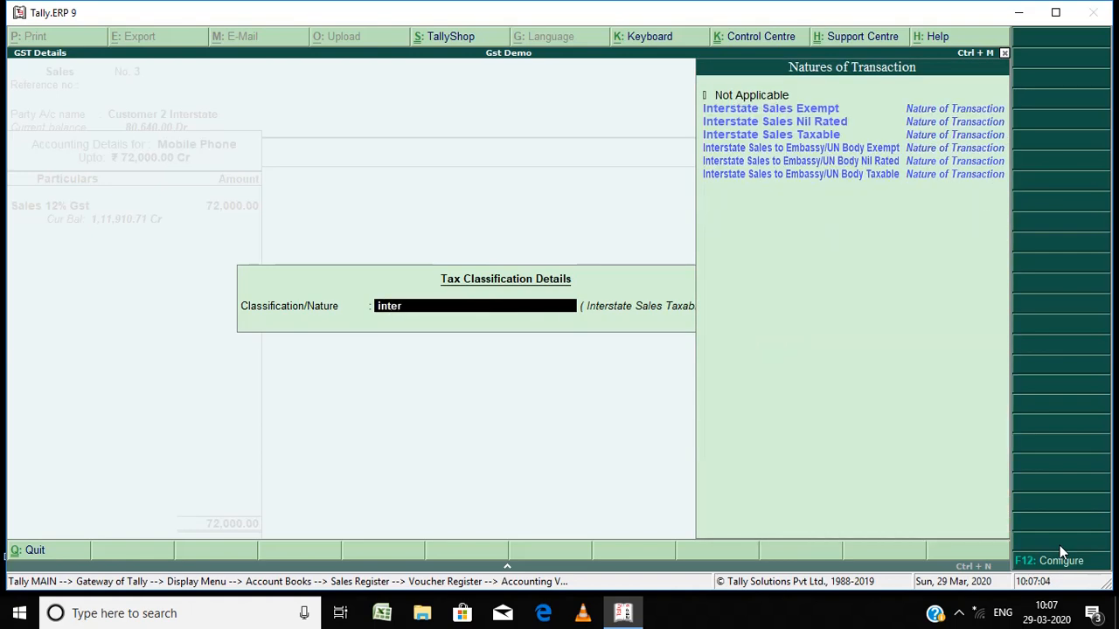
pyautogui.press('Down')
pyautogui.press('Down')
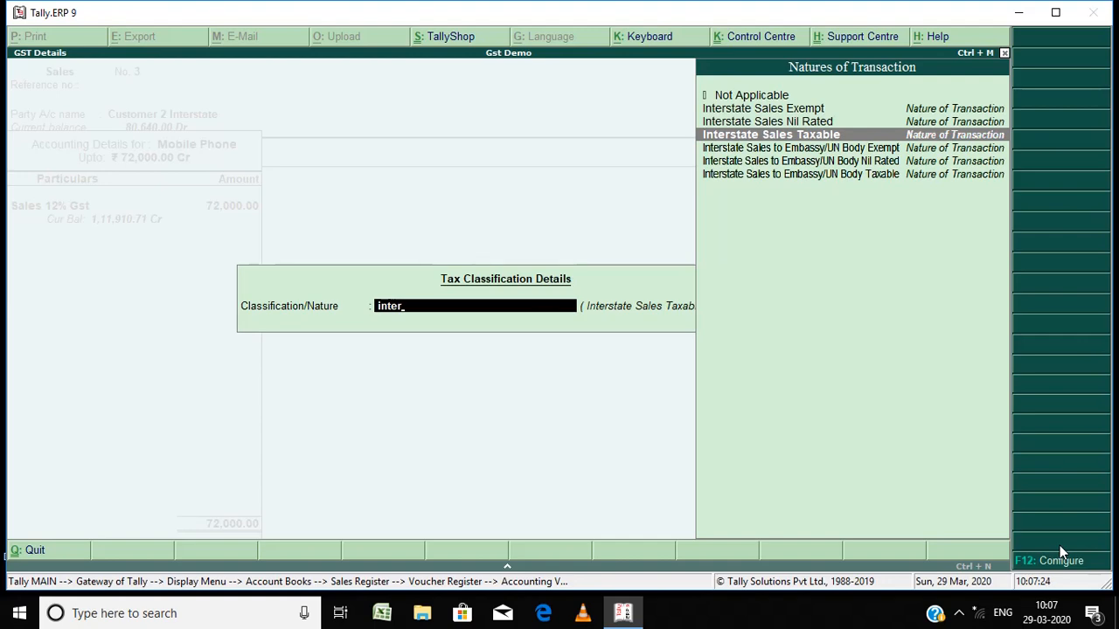
pyautogui.press('Return')
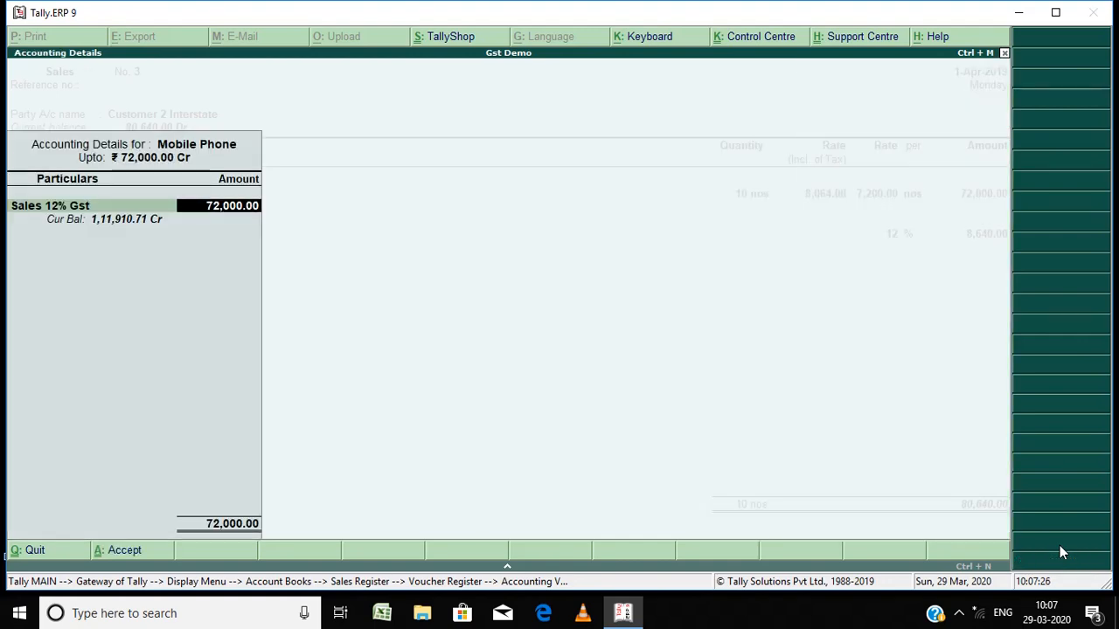
pyautogui.press('Return')
pyautogui.press('Return')
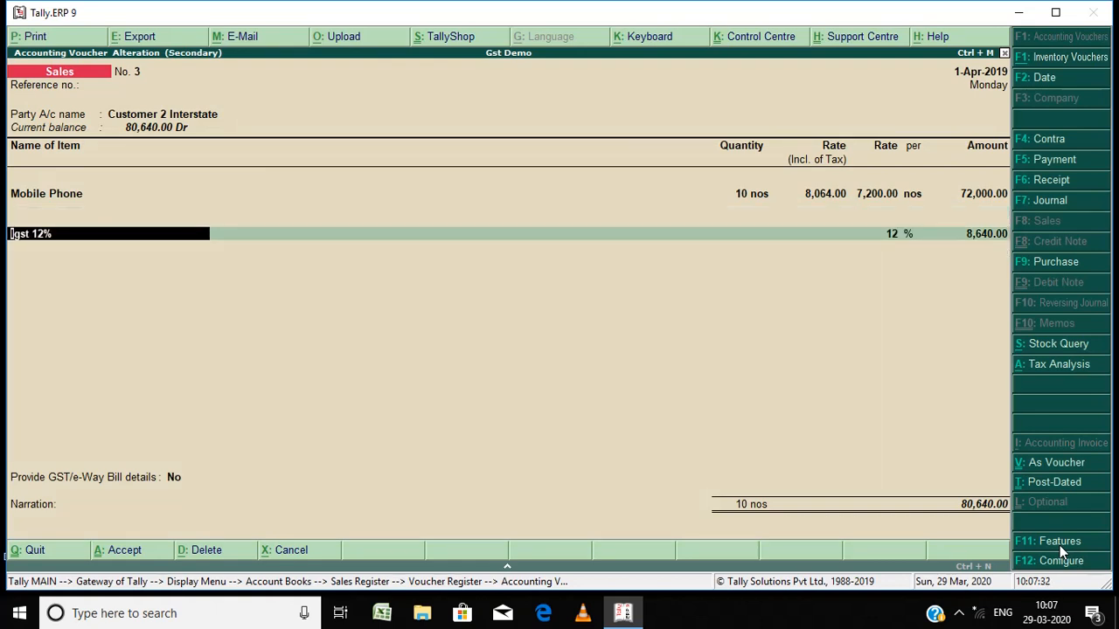
# Step: Step through the Igst 12% line and narration, then accept sales voucher No. 3
pyautogui.press('Return')
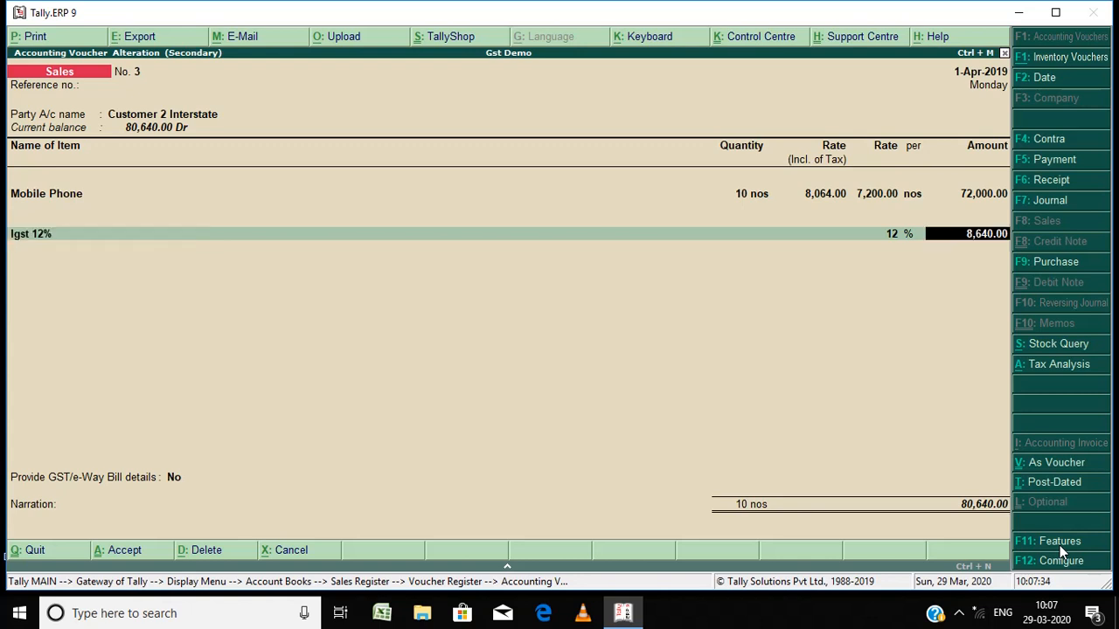
pyautogui.press('Return')
pyautogui.press('Return')
pyautogui.press('Return')
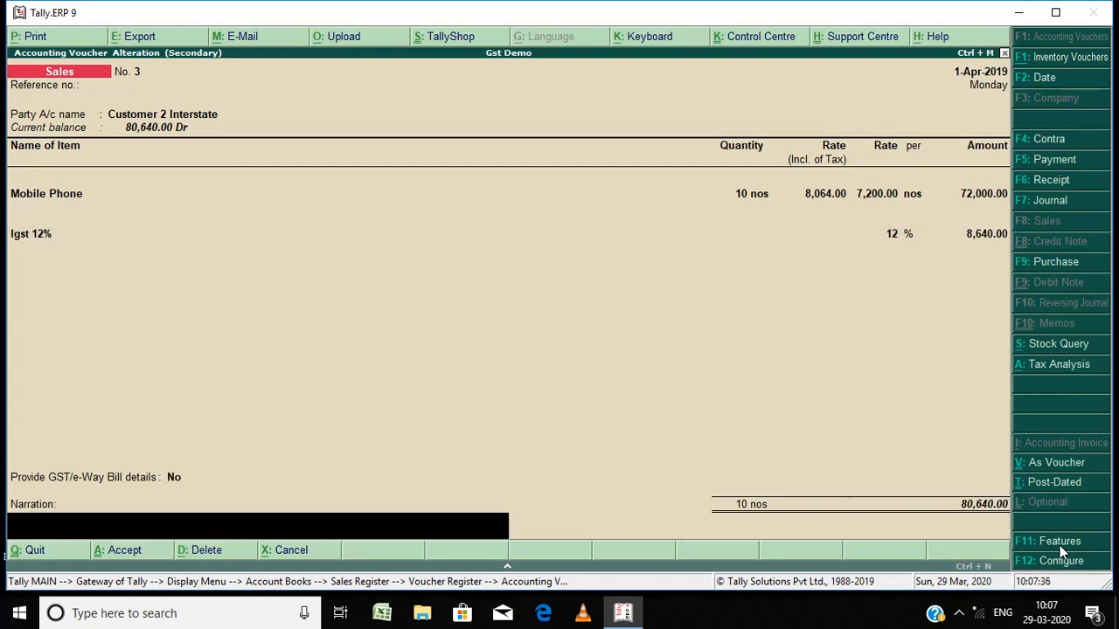
pyautogui.press('Return')
pyautogui.press('Return')
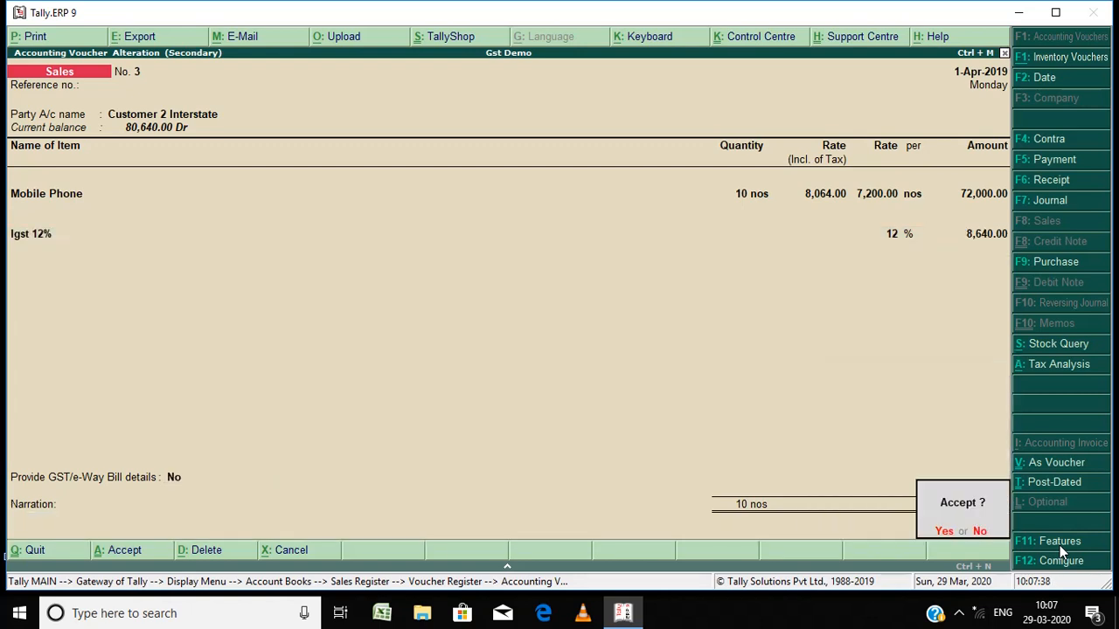
pyautogui.press('Return')
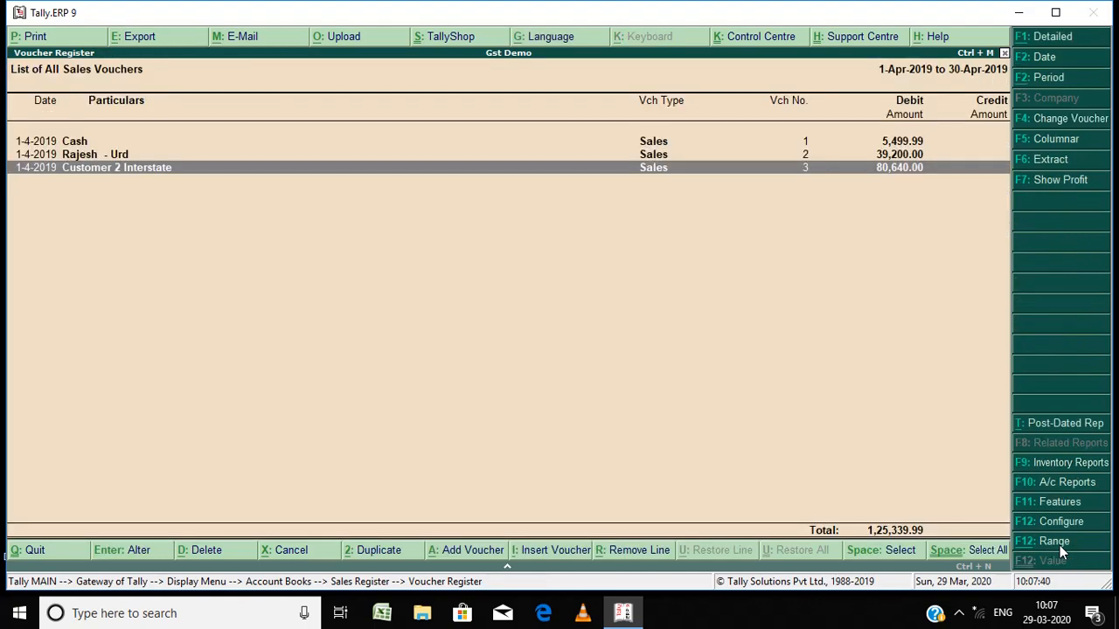
# Step: Leave the sales register, open the Trial Balance from the display menu and show it ledger-wise
pyautogui.press('Escape')
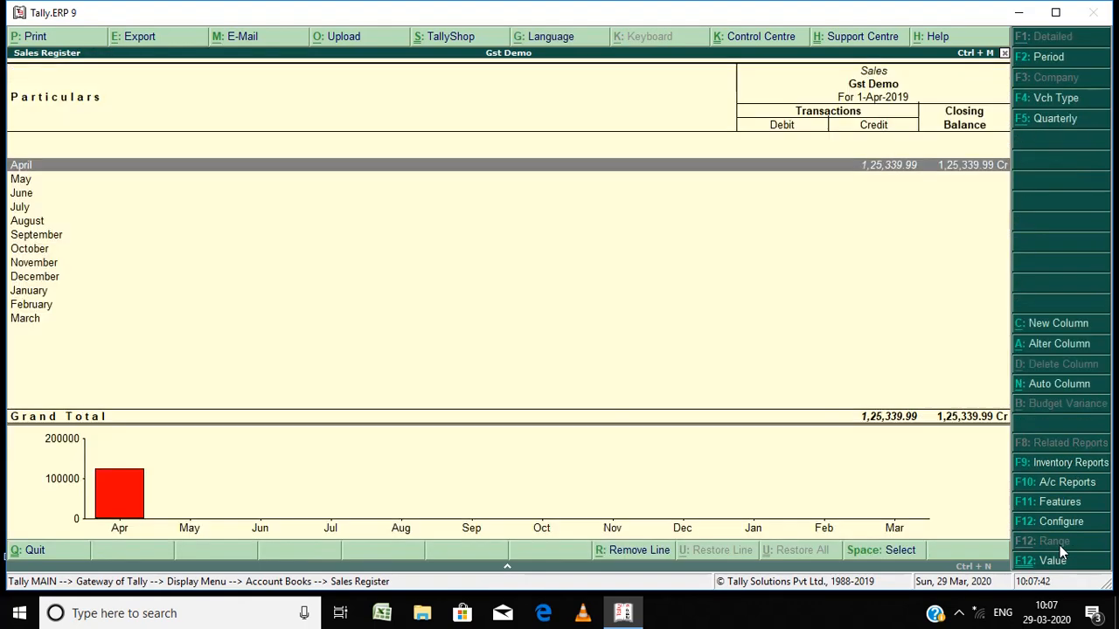
pyautogui.press('Escape')
pyautogui.press('Escape')
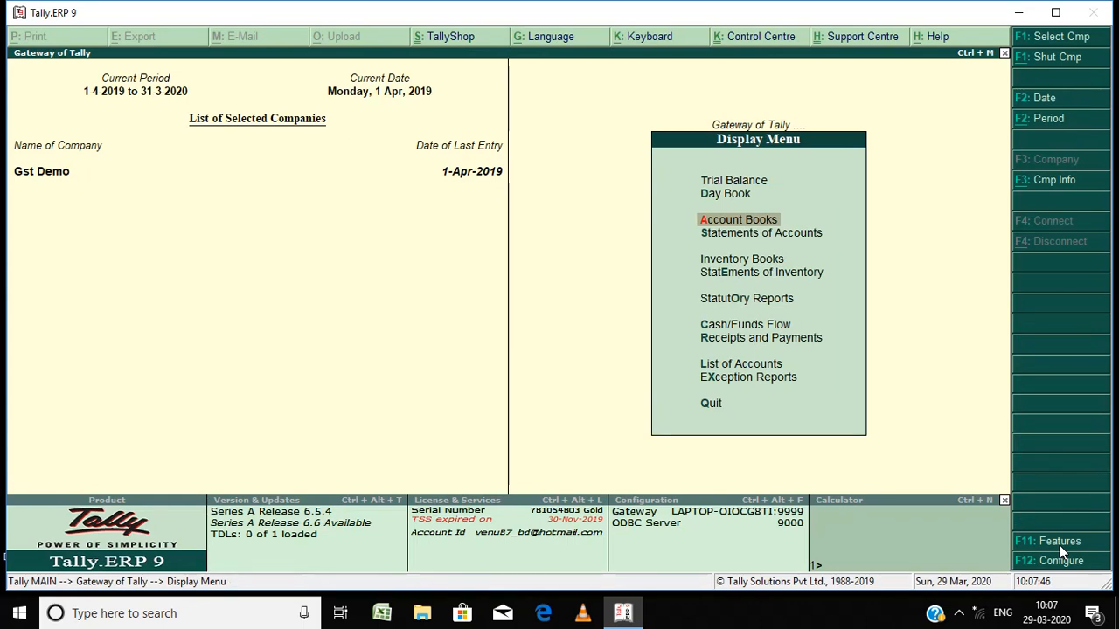
pyautogui.press('Up')
pyautogui.press('Up')
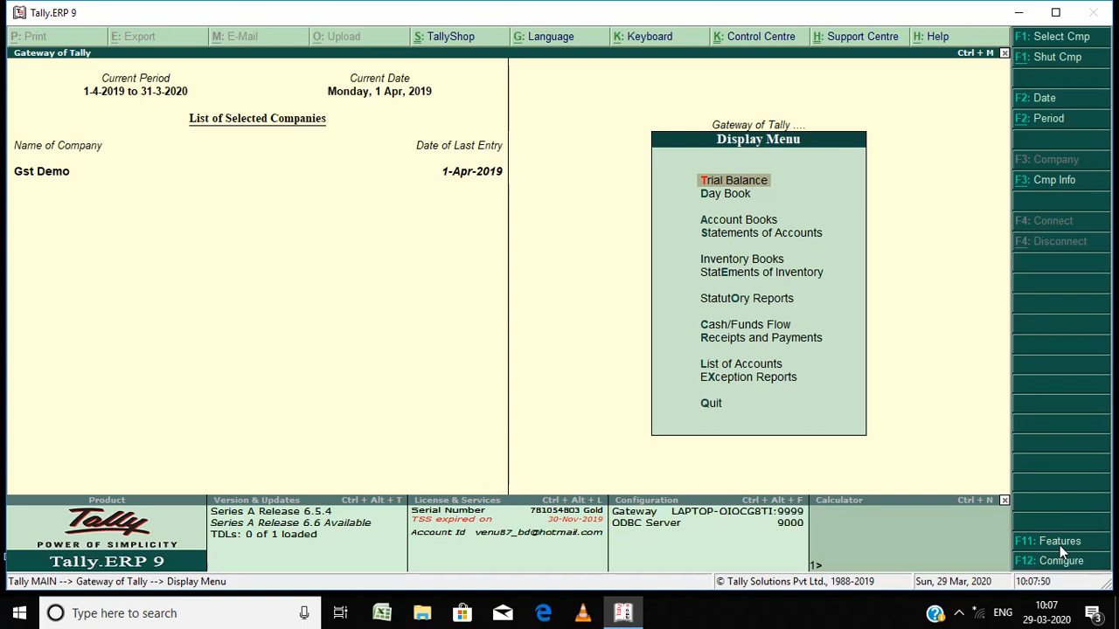
pyautogui.press('Return')
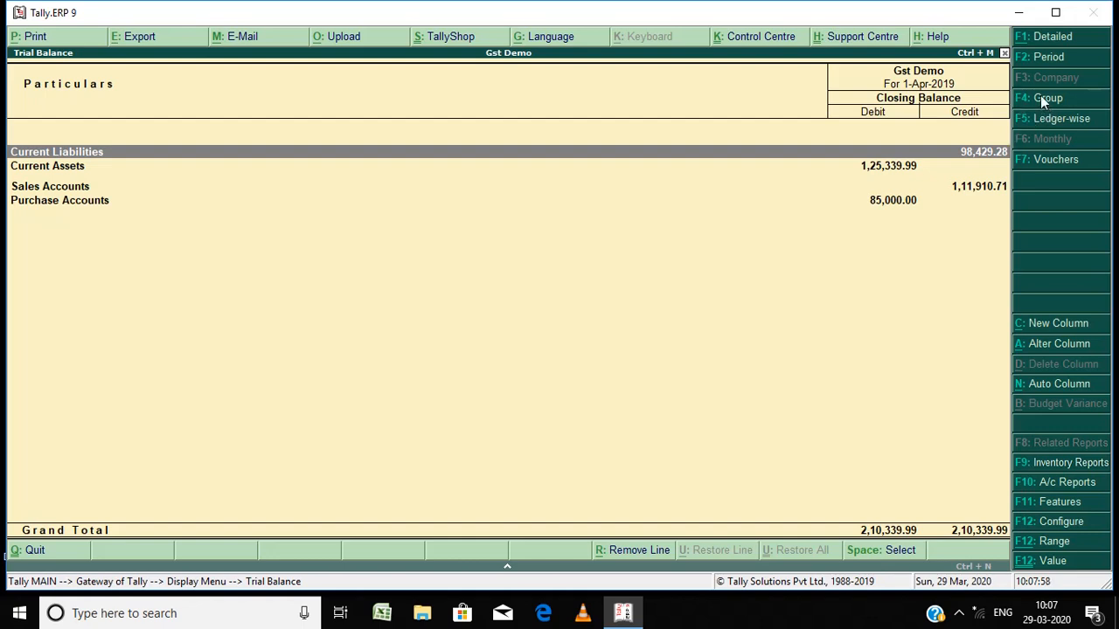
pyautogui.click(1053, 124)
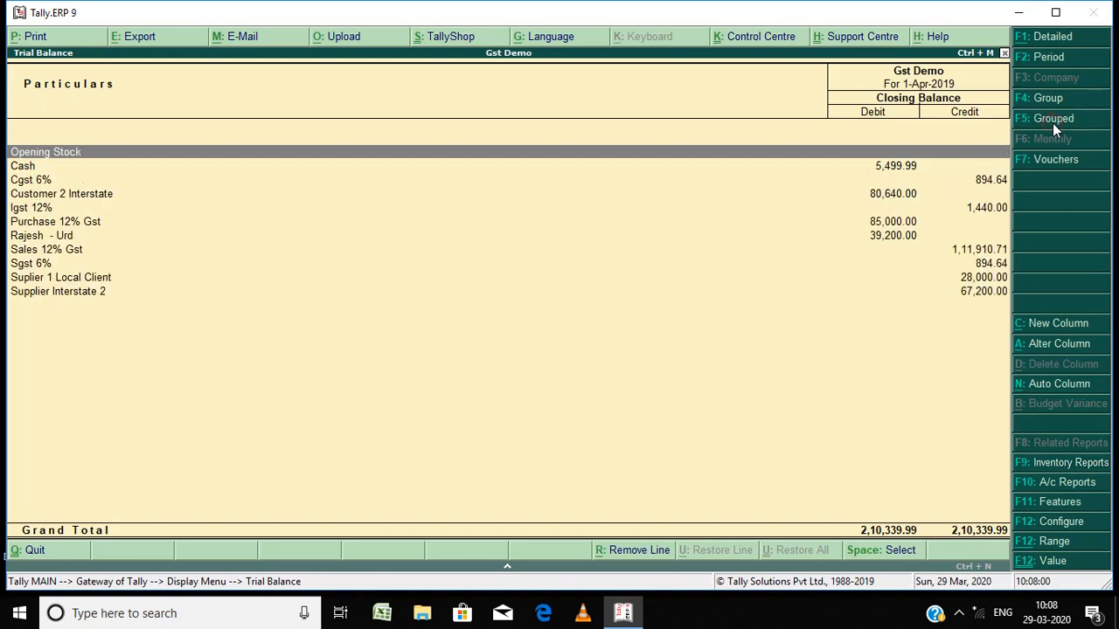
# Step: Open the Purchase 12% Gst ledger for alteration and step through its group, inventory and GST applicability fields
pyautogui.press('Down')
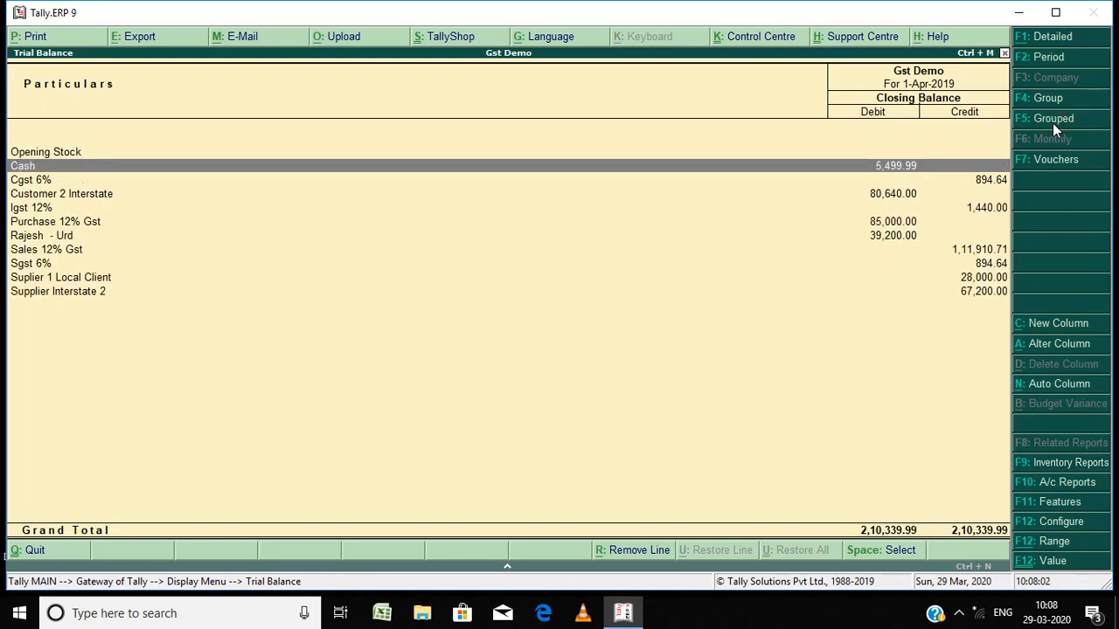
pyautogui.press('Down')
pyautogui.press('Down')
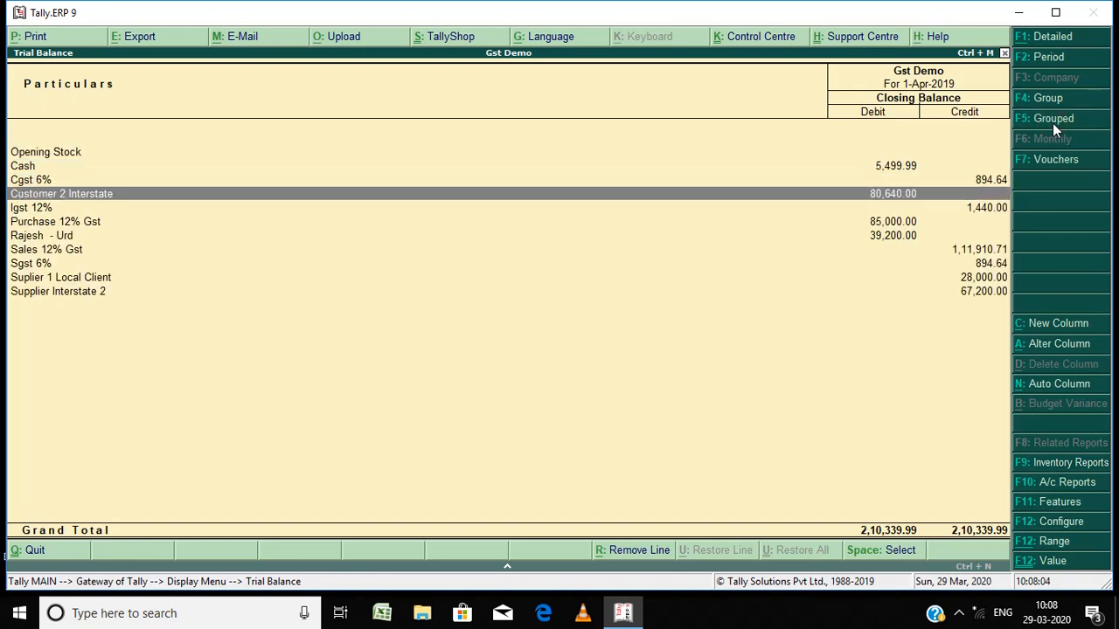
pyautogui.press('Down')
pyautogui.press('Down')
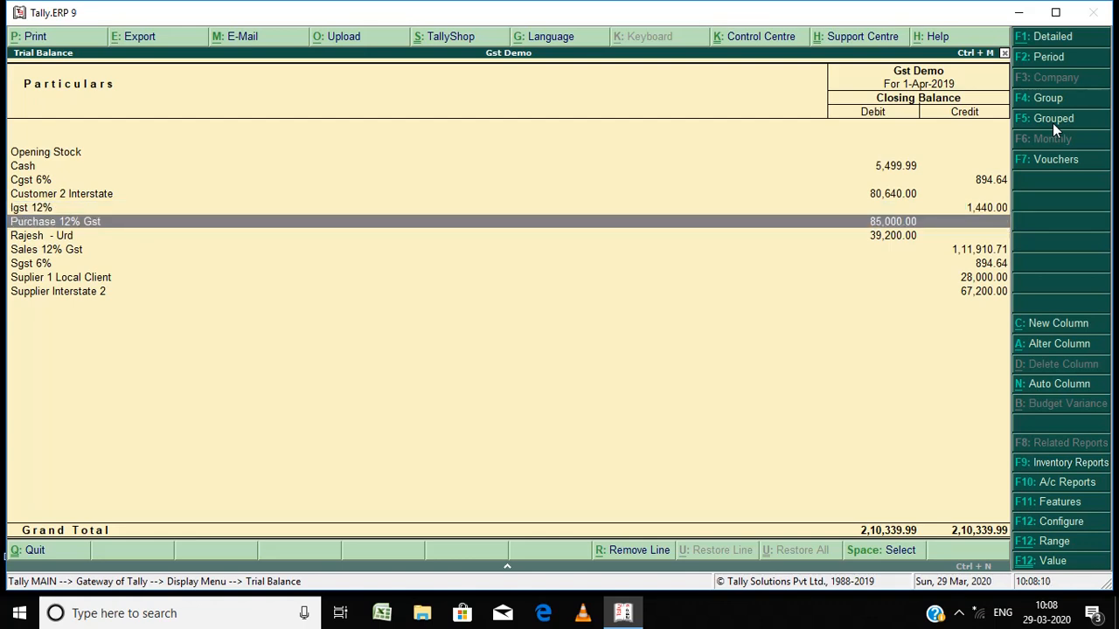
pyautogui.press('Return')
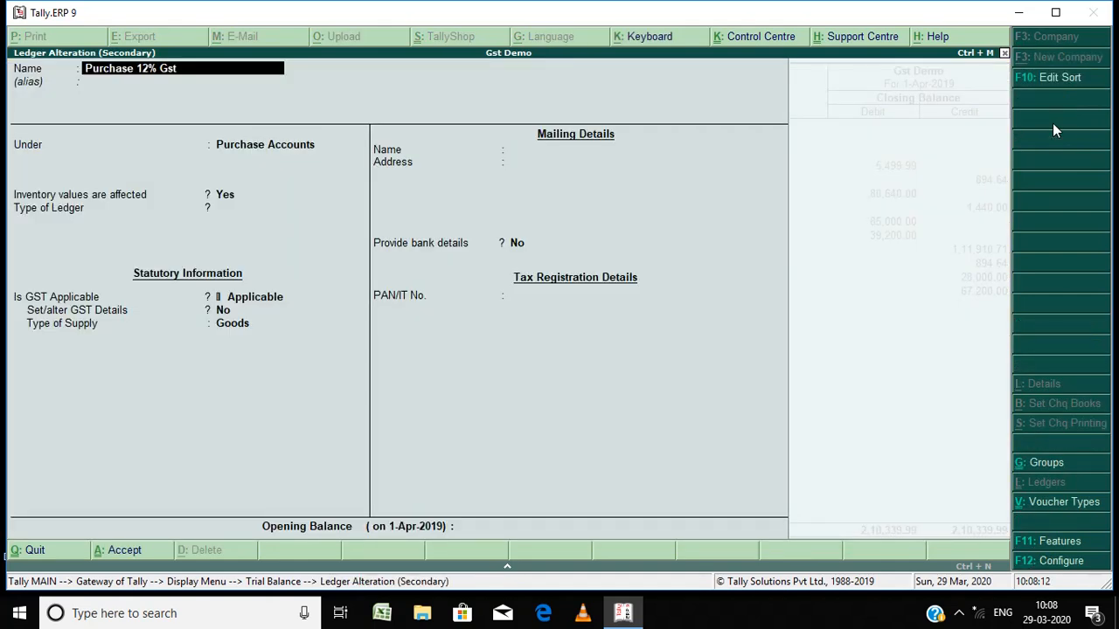
pyautogui.press('Return')
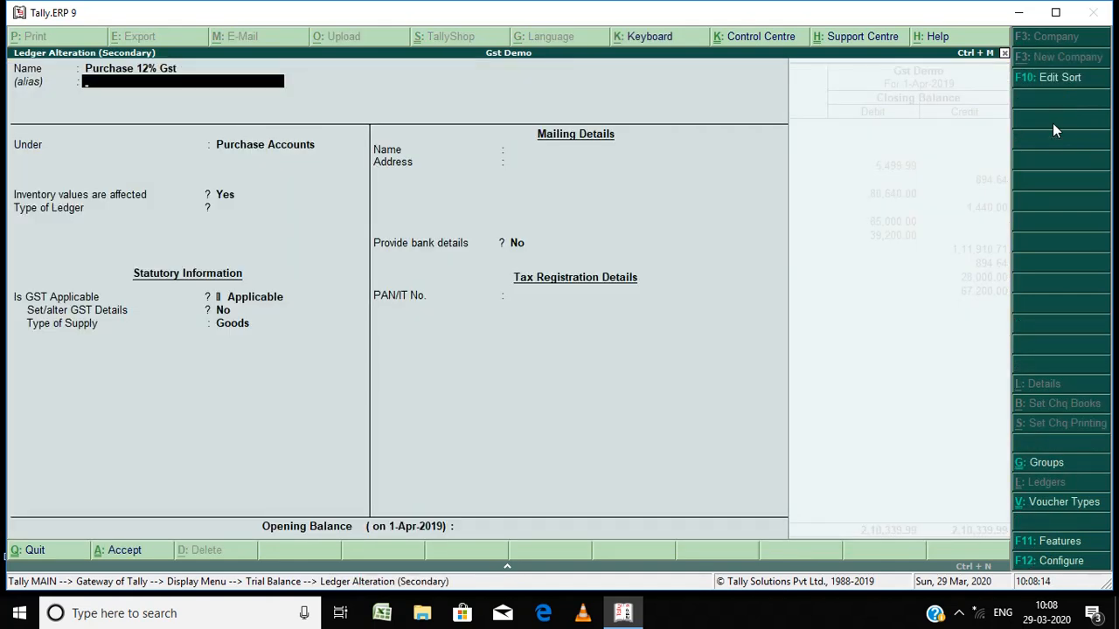
pyautogui.press('Return')
pyautogui.press('Return')
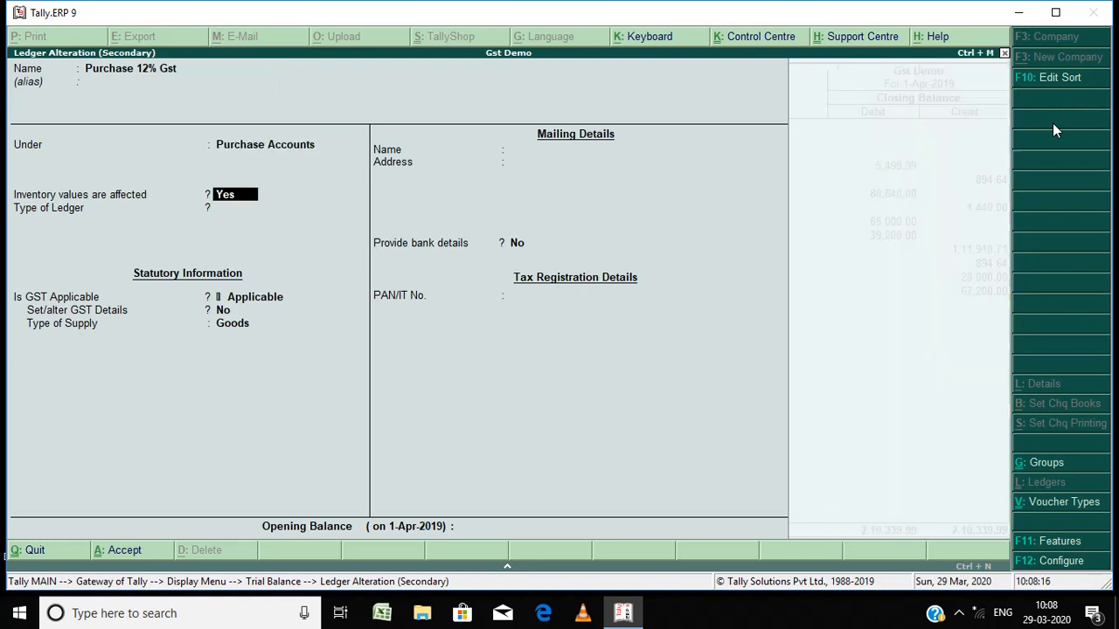
pyautogui.press('Return')
pyautogui.press('Return')
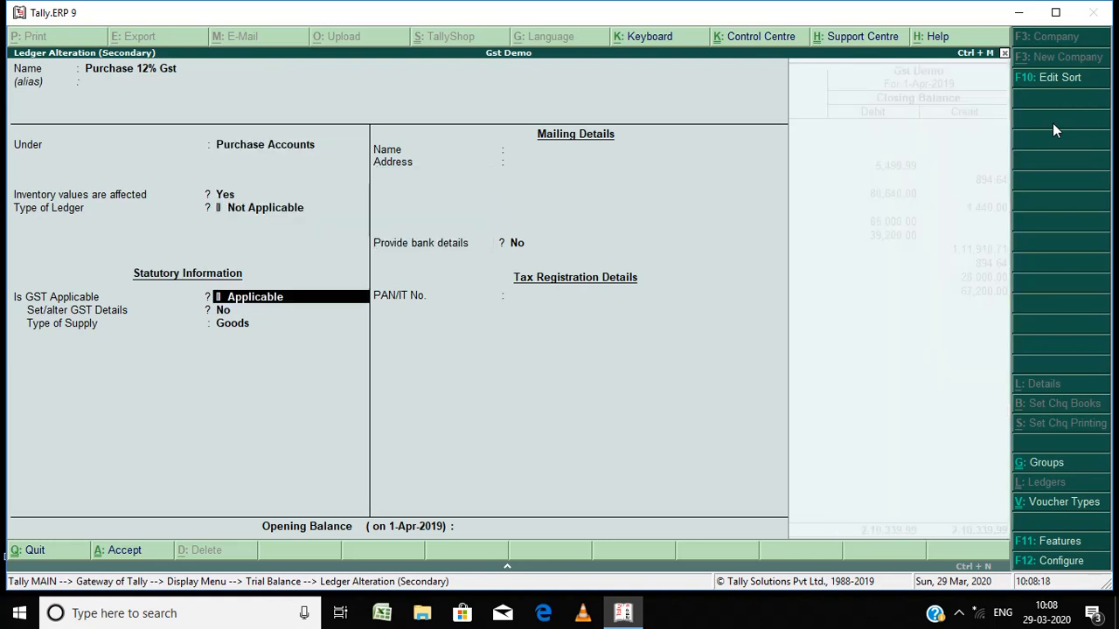
# Step: Open the Purchase 12% Gst ledger's GST details, then set Set/alter GST Details back to No
pyautogui.press('Return')
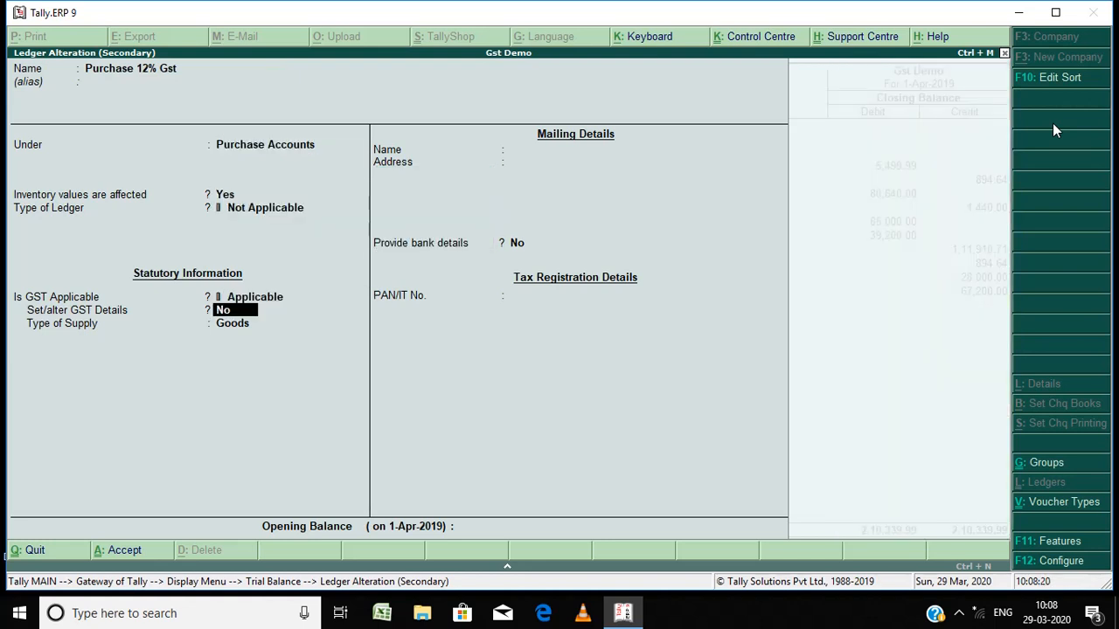
pyautogui.press('y')
pyautogui.press('Return')
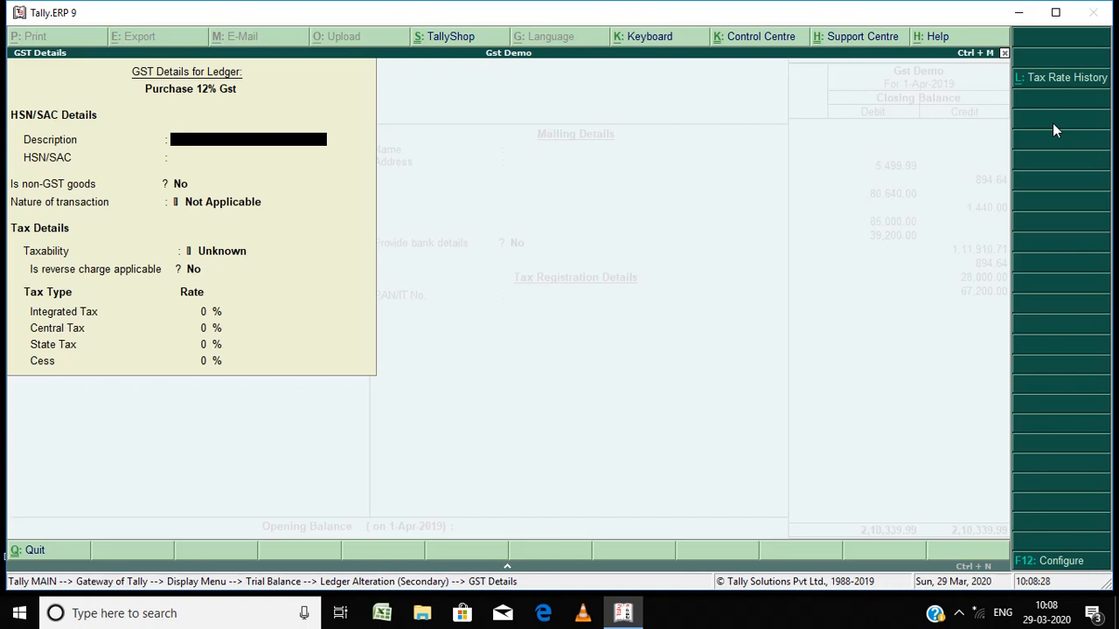
pyautogui.press('Escape')
pyautogui.press('Return')
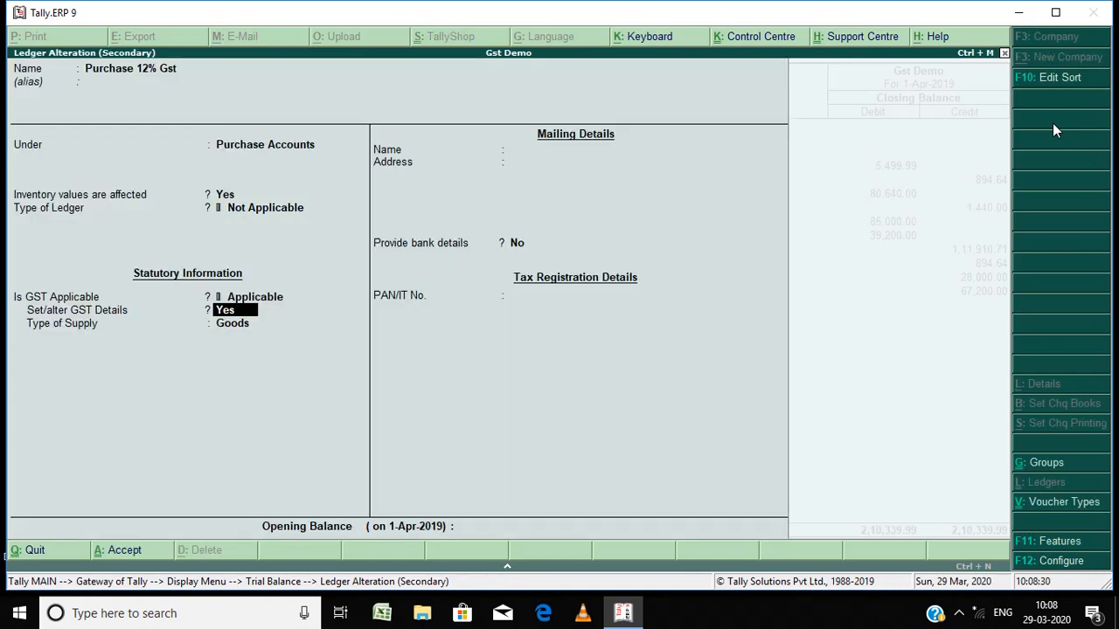
pyautogui.write('n')
pyautogui.press('Return')
# Step: Step past the bank details and accept the Purchase 12% Gst ledger
pyautogui.press('Return')
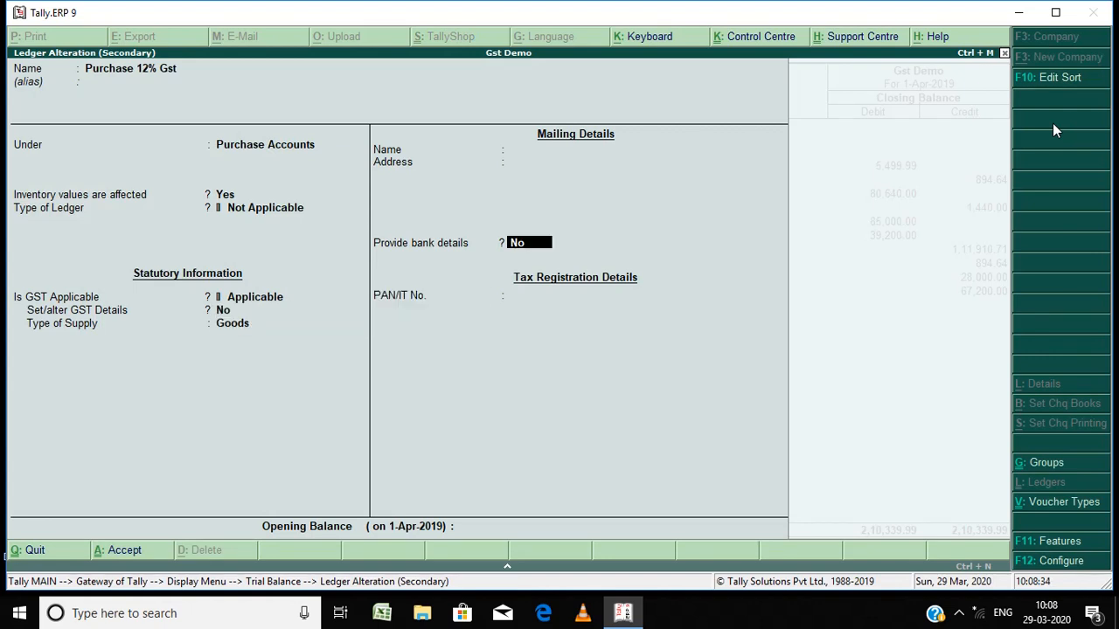
pyautogui.press('Return')
pyautogui.press('Return')
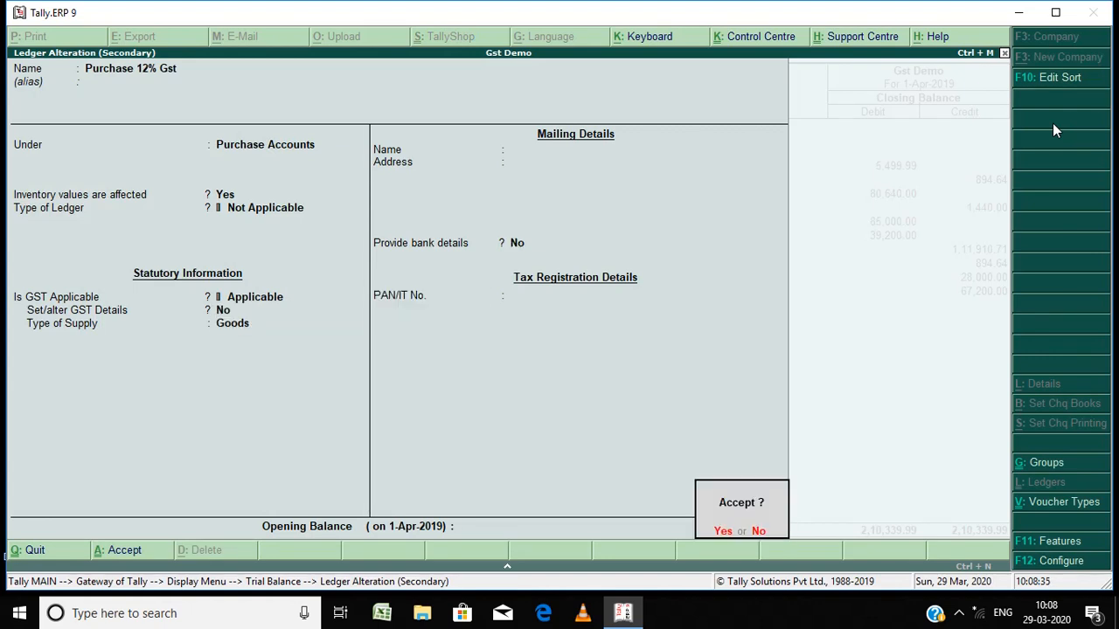
pyautogui.press('Return')
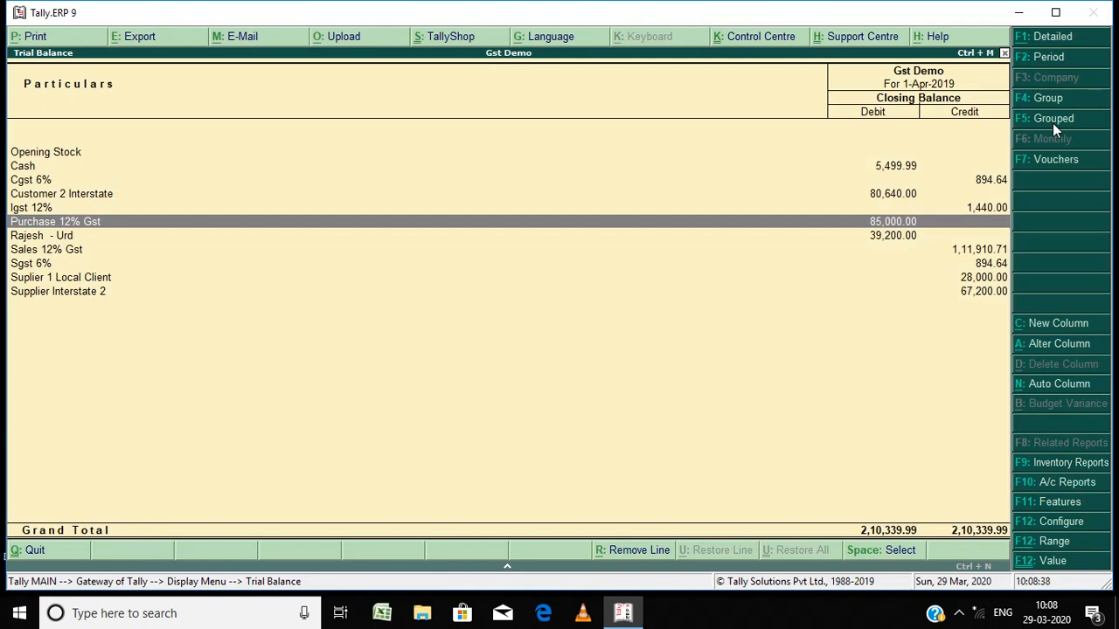
# Step: Move through the trial balance ledgers and close the report to return to the Gateway of Tally
pyautogui.press('Down')
pyautogui.press('Down')
pyautogui.press('Down')
pyautogui.press('Down')
pyautogui.press('Down')
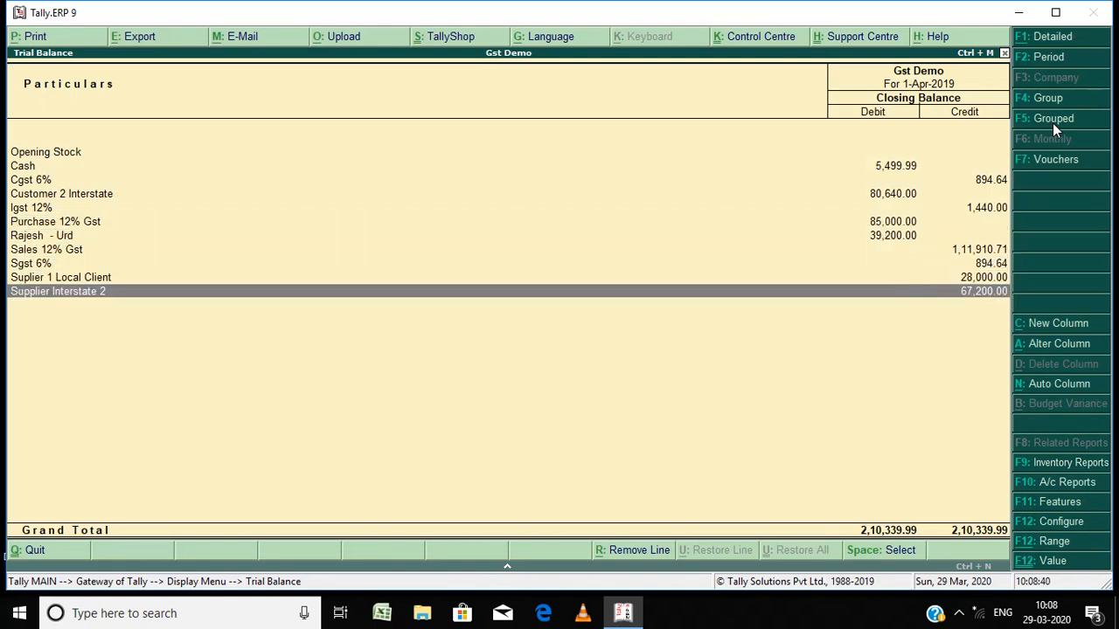
pyautogui.press('Escape')
pyautogui.press('Escape')
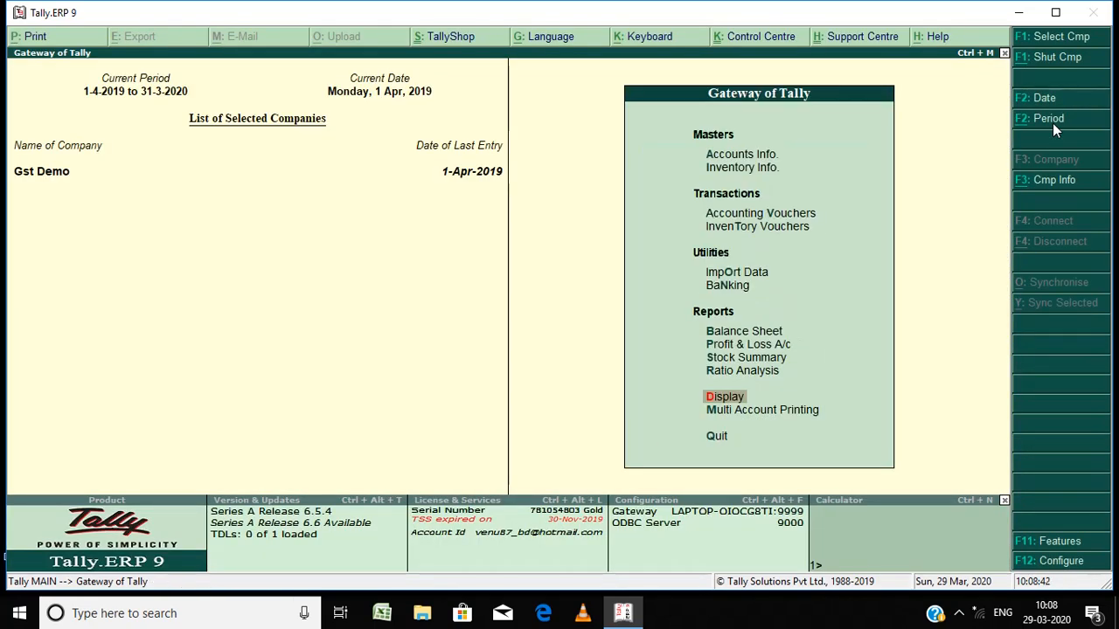
pyautogui.press('Up')
pyautogui.press('Up')
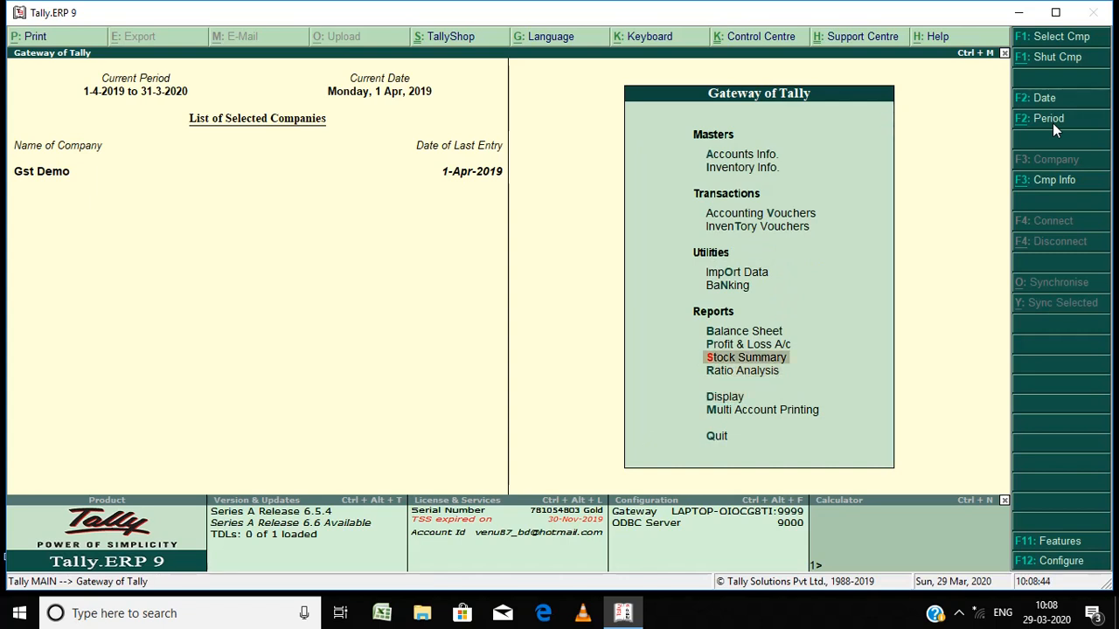
pyautogui.press('Down')
pyautogui.press('Down')
pyautogui.press('Down')
pyautogui.press('Up')
pyautogui.press('Up')
pyautogui.press('Up')
pyautogui.press('Up')
pyautogui.press('Up')
pyautogui.press('Up')
pyautogui.press('Up')
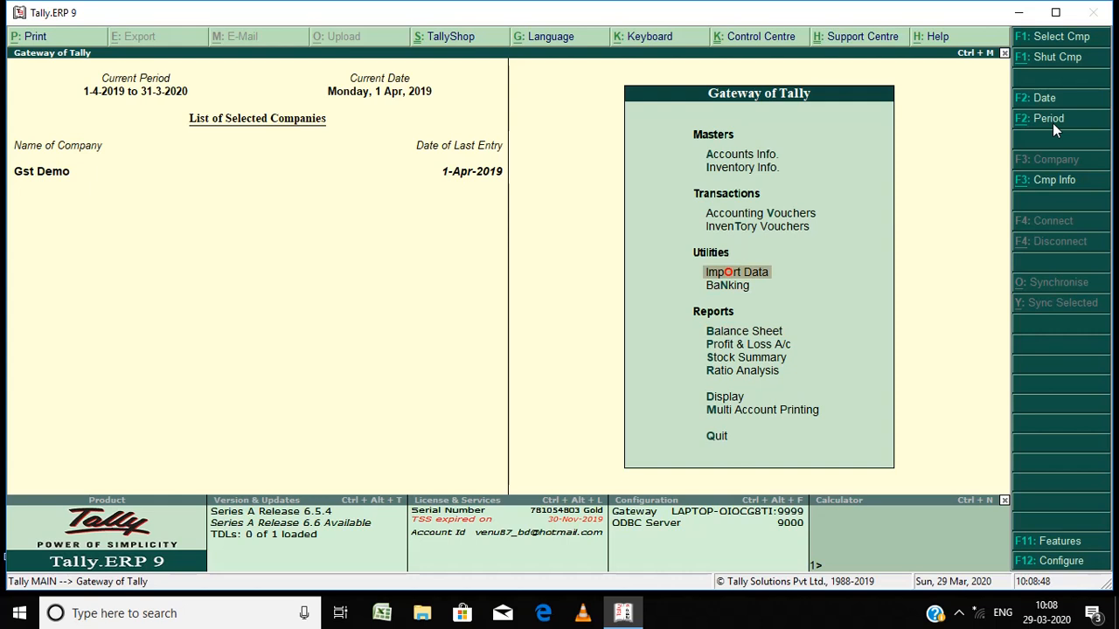
pyautogui.press('Down')
pyautogui.press('Down')
pyautogui.press('Down')
pyautogui.press('Down')
pyautogui.press('Down')
pyautogui.press('Down')
pyautogui.press('Down')
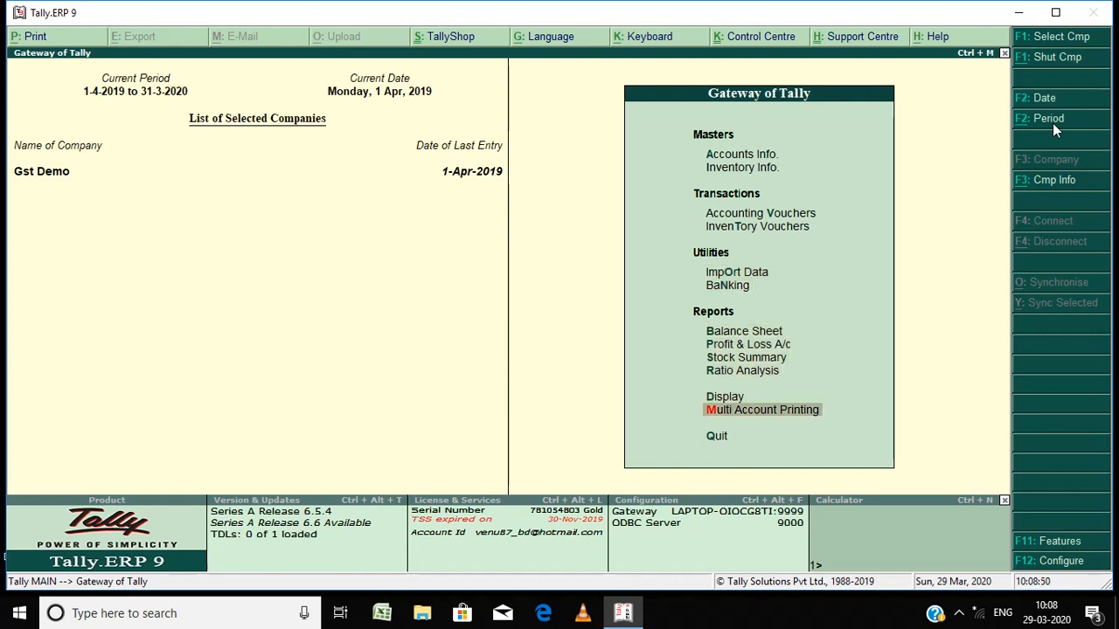
pyautogui.press('Up')
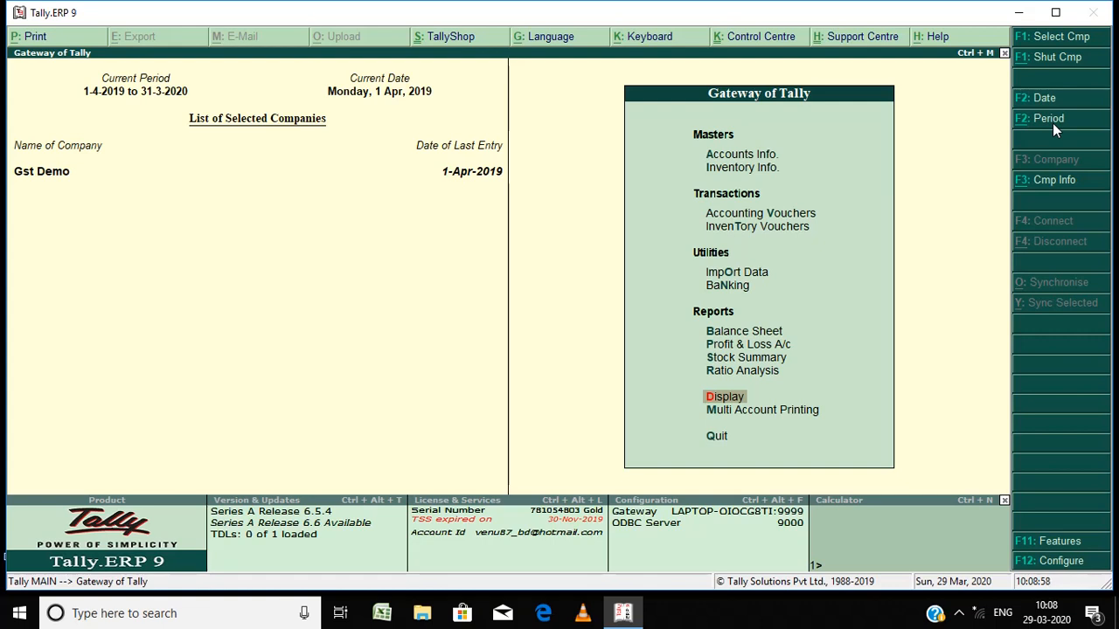
# Step: Open the Group Summary account book for the Duties & Taxes group
pyautogui.press('Return')
pyautogui.press('Down')
pyautogui.press('Down')
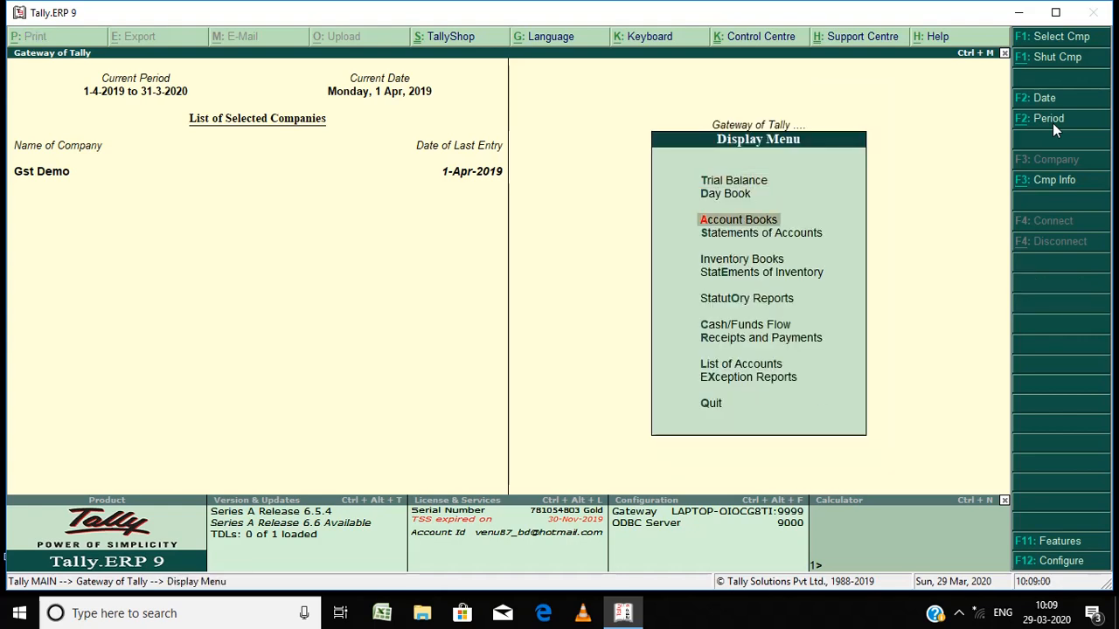
pyautogui.press('Return')
pyautogui.press('Down')
pyautogui.press('Down')
pyautogui.press('Return')
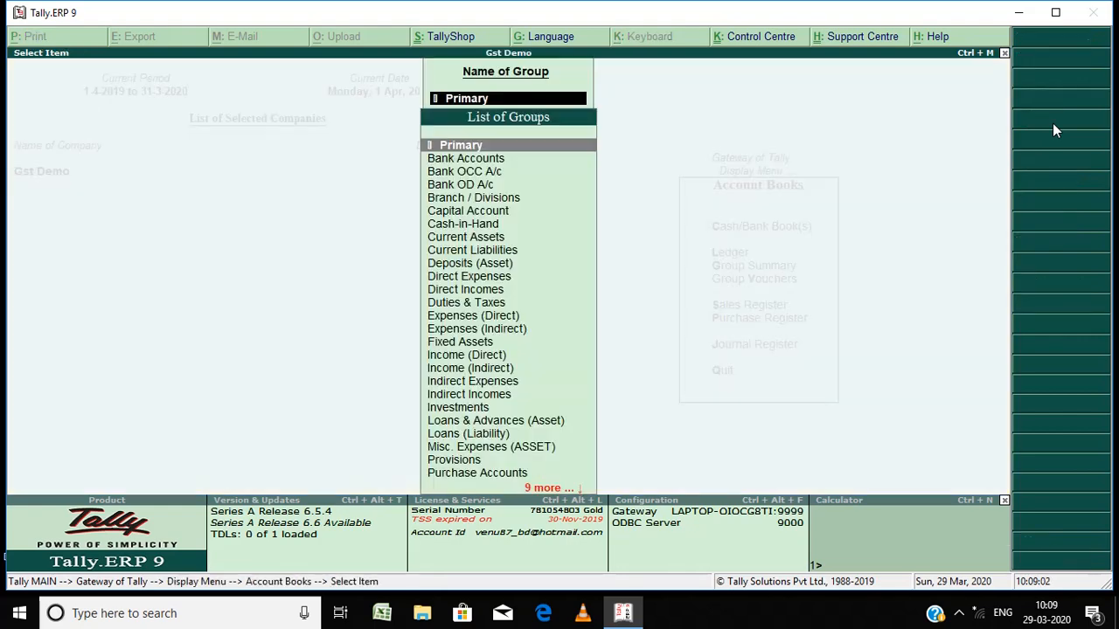
pyautogui.write('du')
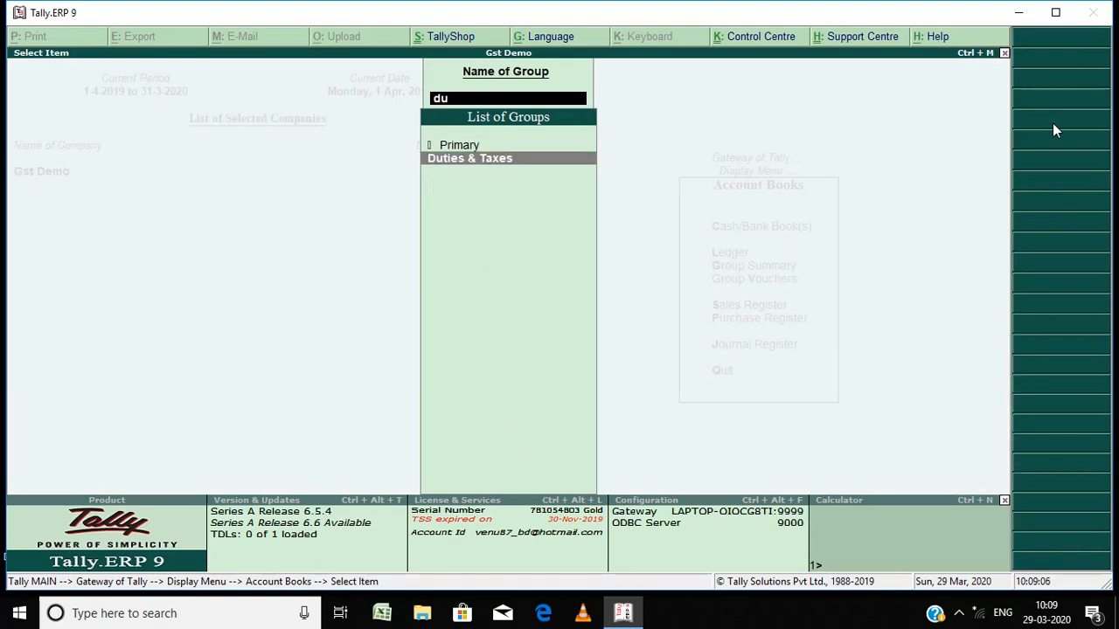
pyautogui.press('Return')
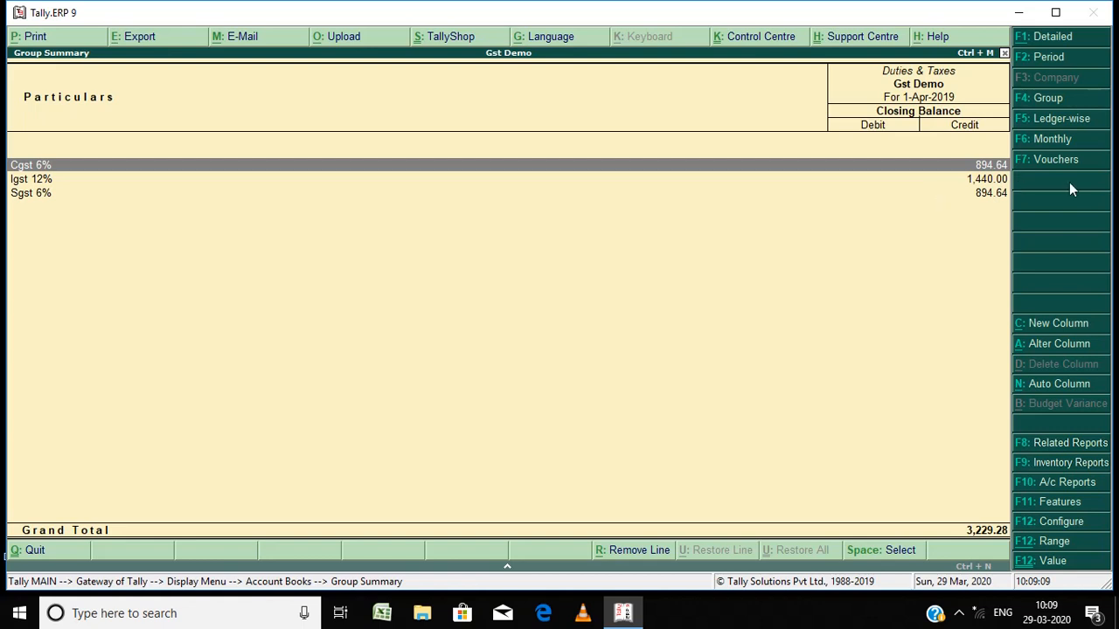
# Step: Switch the Duties & Taxes summary to a monthly view and drill into April's ledger-wise transactions
pyautogui.click(1074, 137)
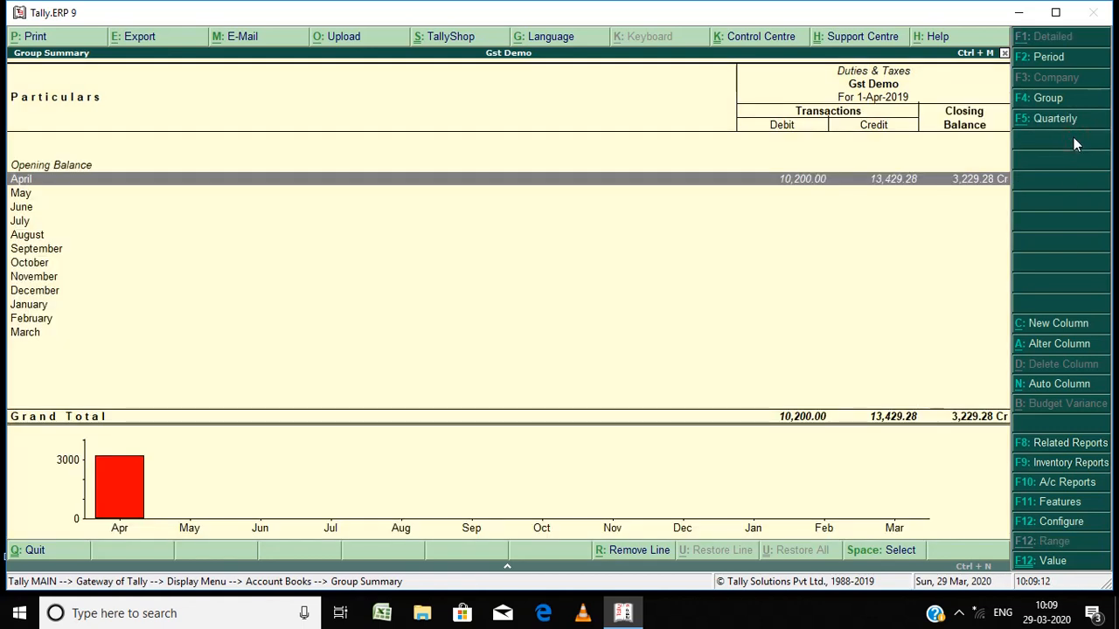
pyautogui.press('Return')
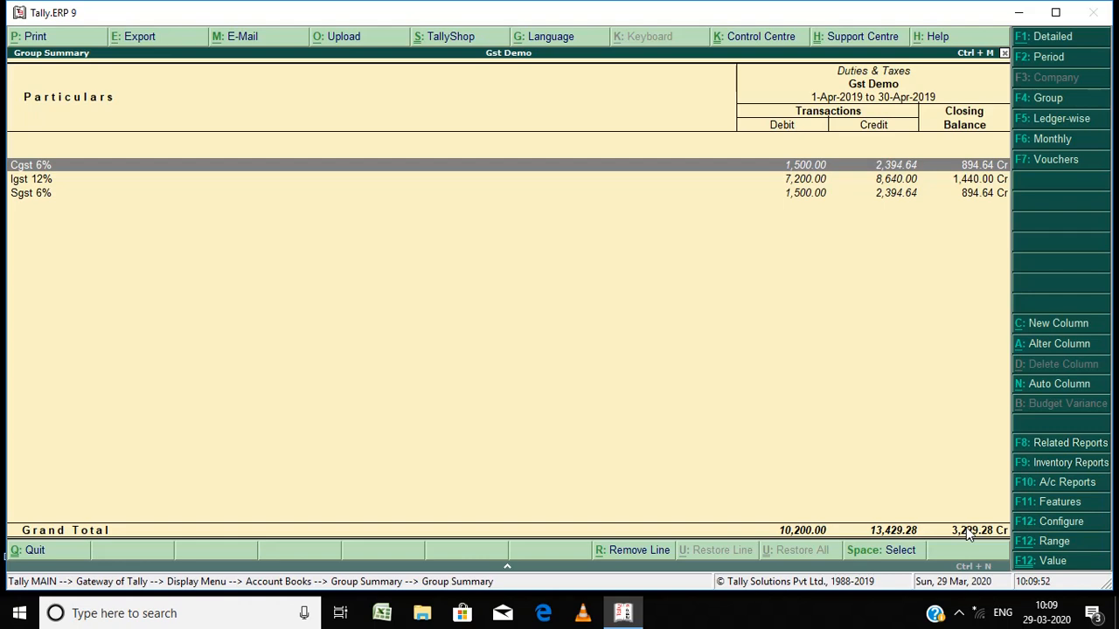
# Step: Close the Duties & Taxes reports and return to the Gateway of Tally
pyautogui.press('Escape')
pyautogui.press('Escape')
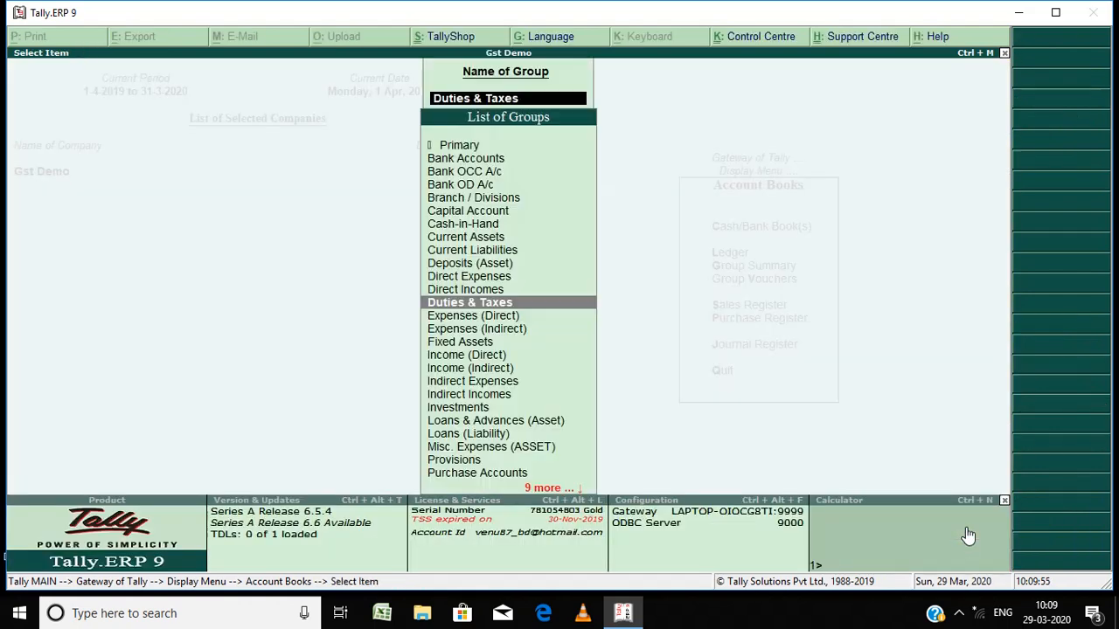
pyautogui.press('Escape')
pyautogui.press('Escape')
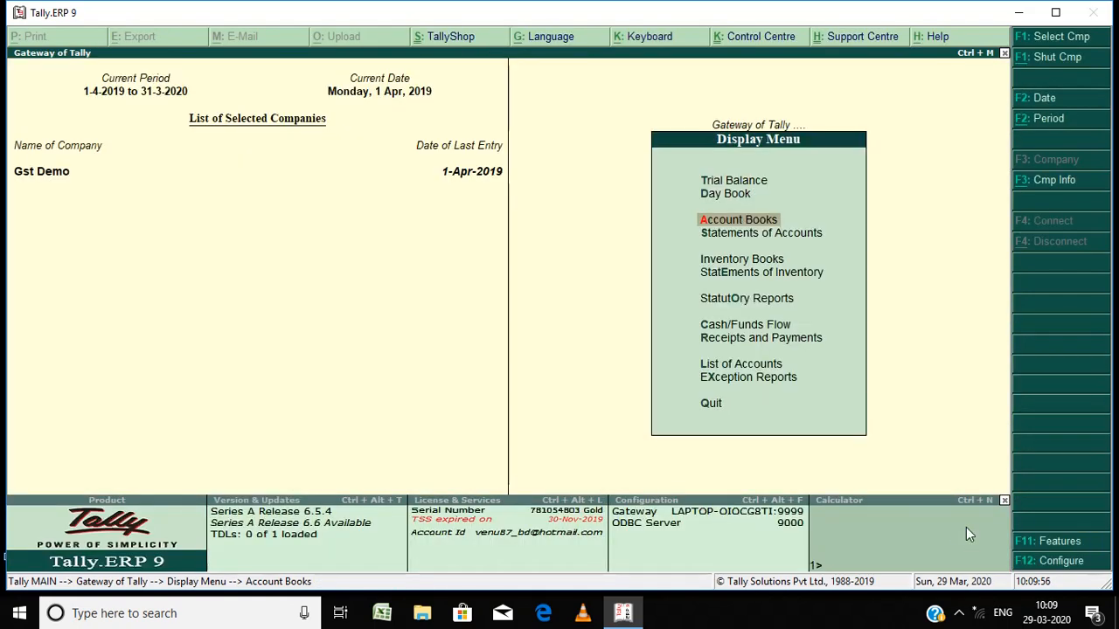
pyautogui.press('Escape')
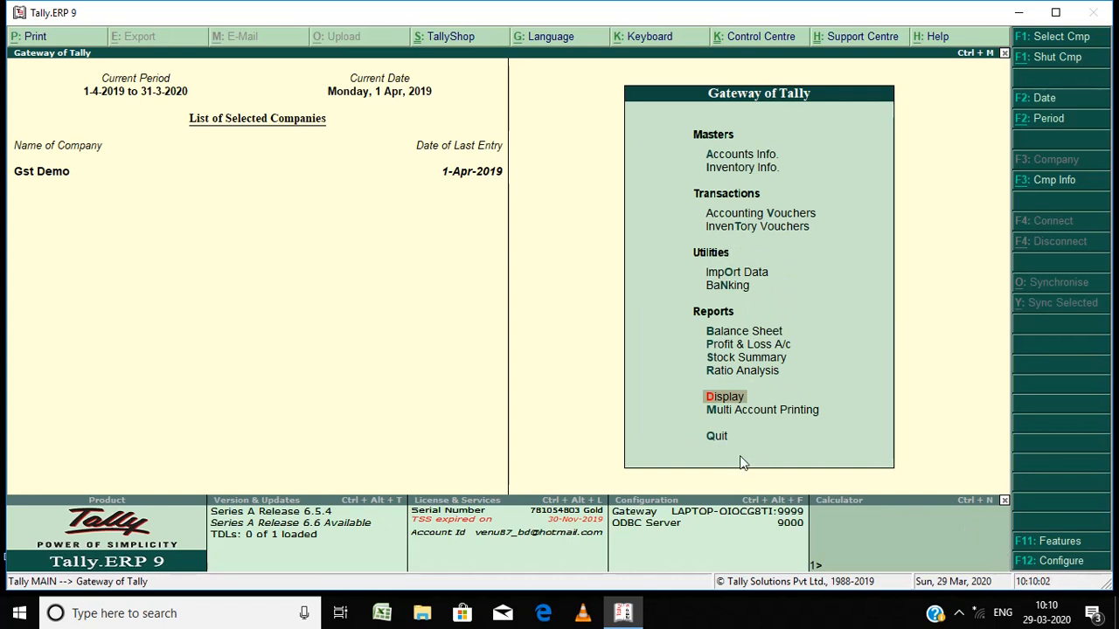
# Step: Open the GSTR-3B return from the GST statutory reports
pyautogui.click(726, 399)
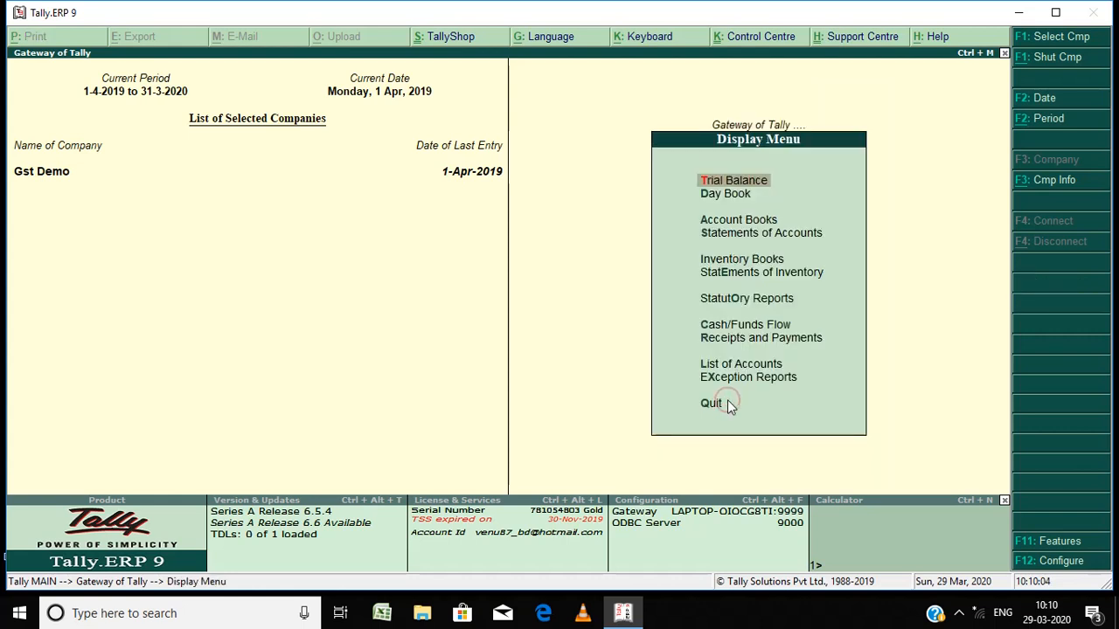
pyautogui.press('Down')
pyautogui.press('Down')
pyautogui.press('Down')
pyautogui.press('Down')
pyautogui.press('Down')
pyautogui.press('Down')
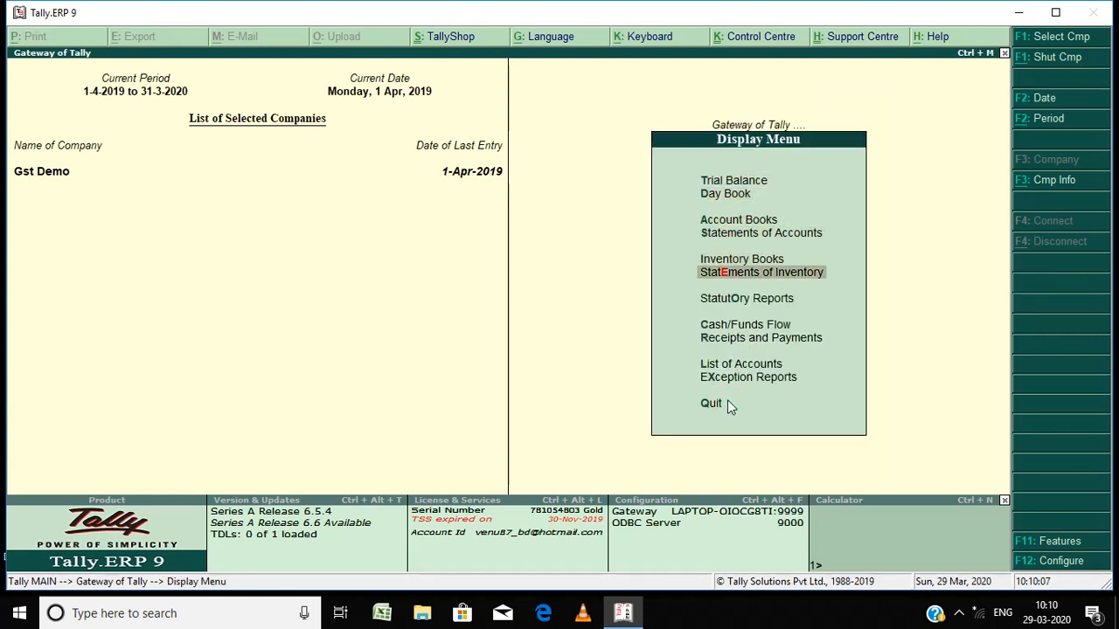
pyautogui.press('Return')
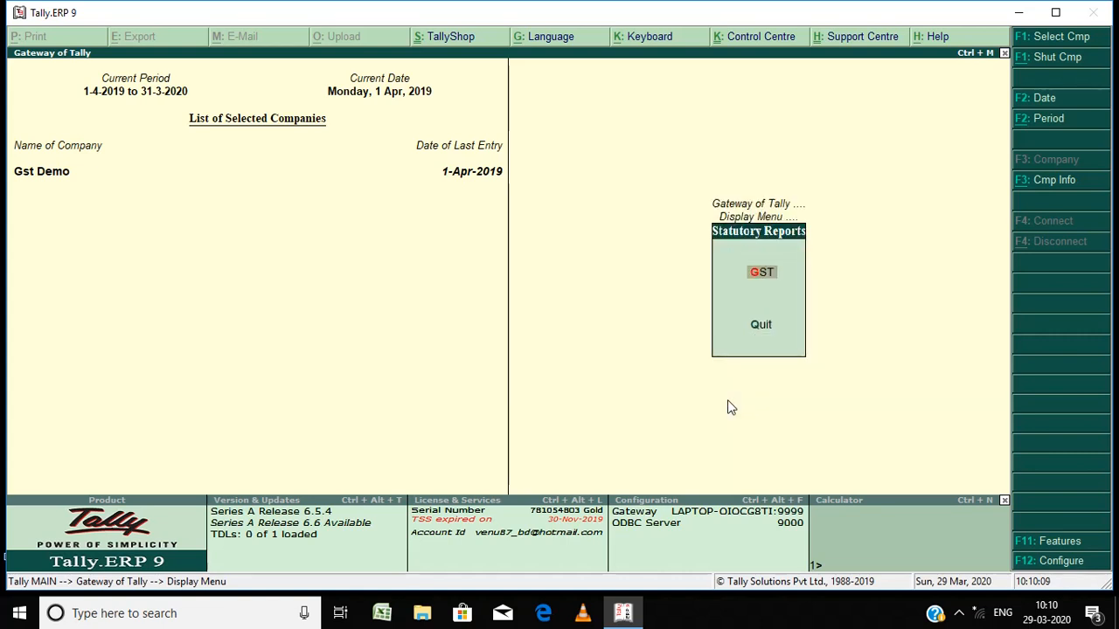
pyautogui.press('Return')
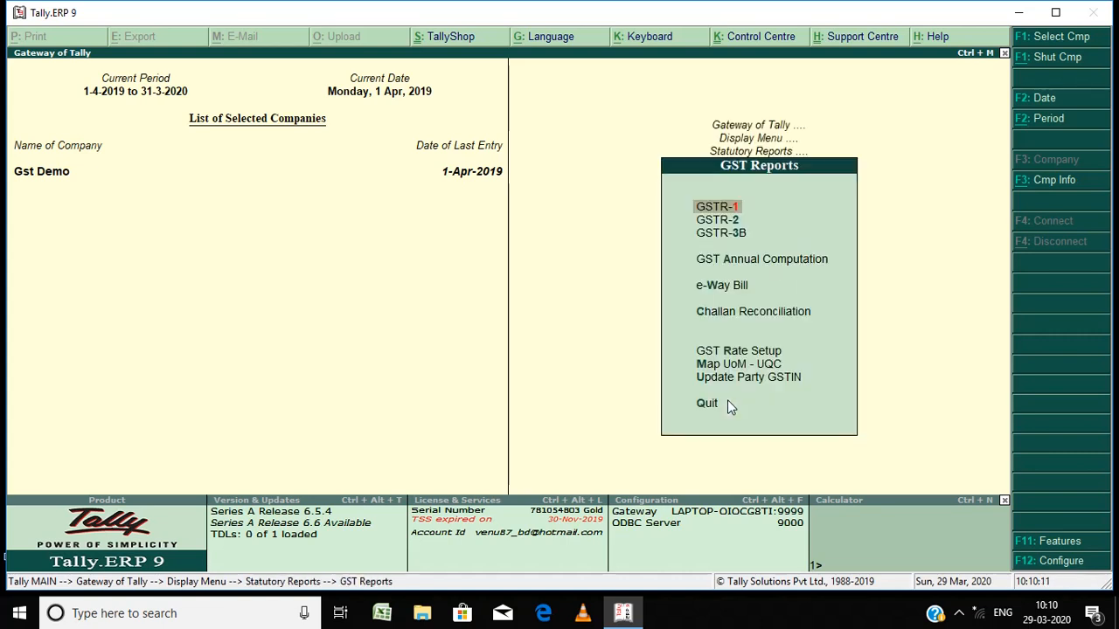
pyautogui.press('Down')
pyautogui.press('Down')
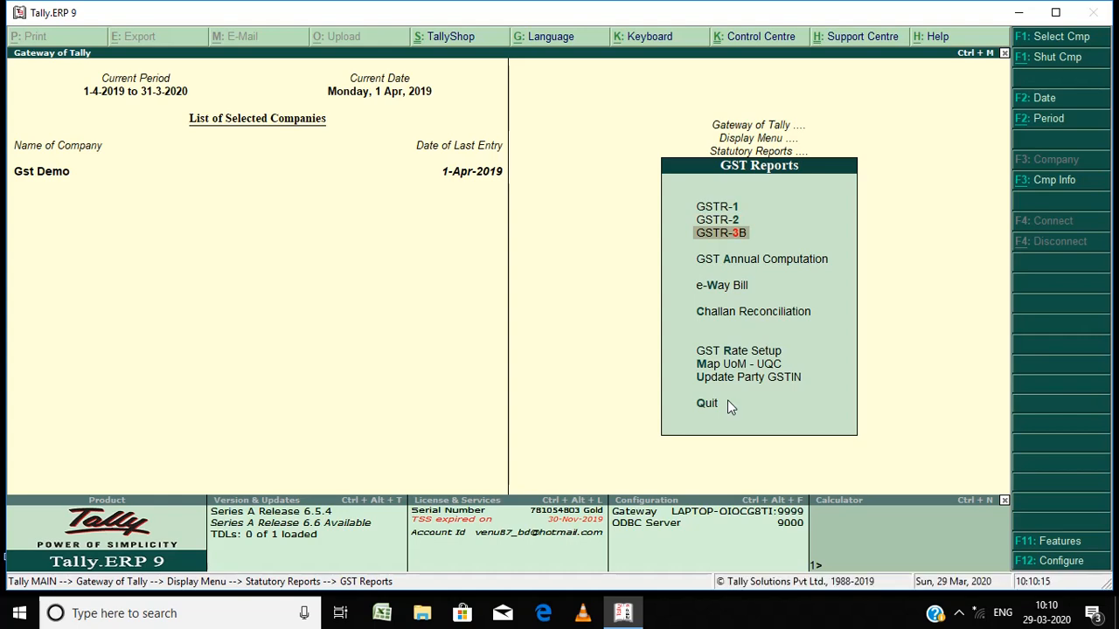
pyautogui.press('Return')
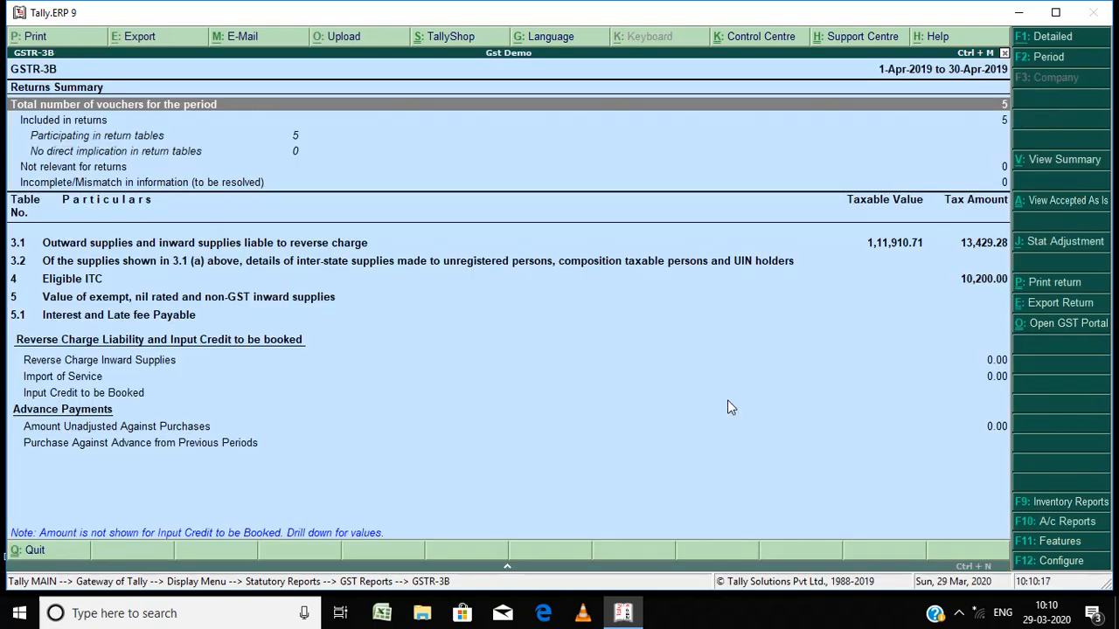
# Step: Review the GSTR-3B returns summary rows, including outward supplies and Eligible ITC
pyautogui.press('Down')
pyautogui.press('Down')
pyautogui.press('Down')
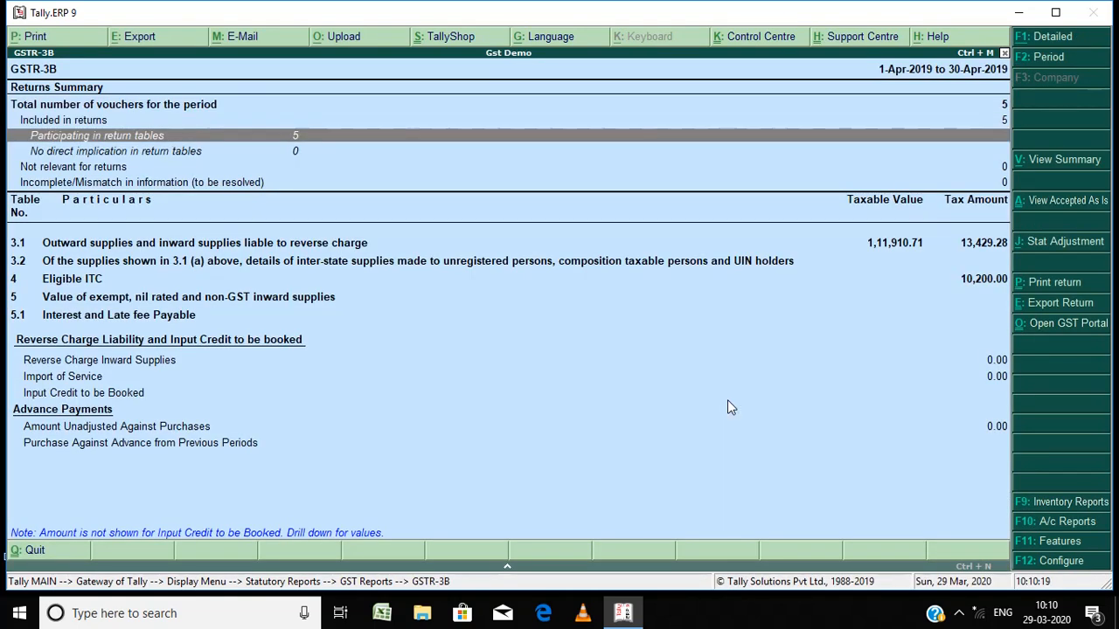
pyautogui.press('Down')
pyautogui.press('Down')
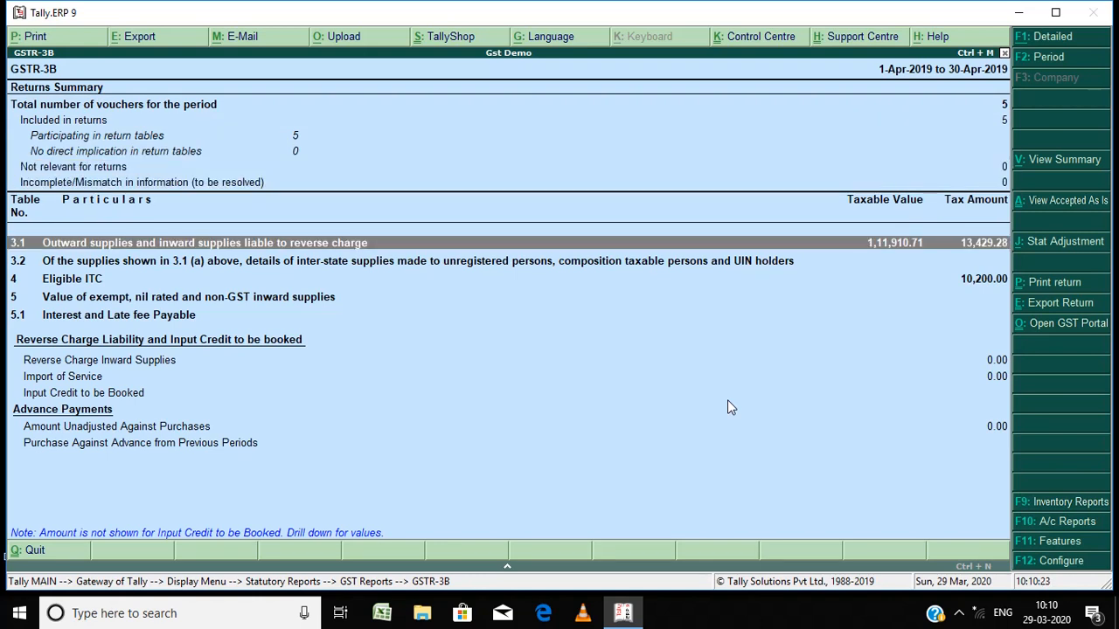
pyautogui.press('Down')
pyautogui.press('Down')
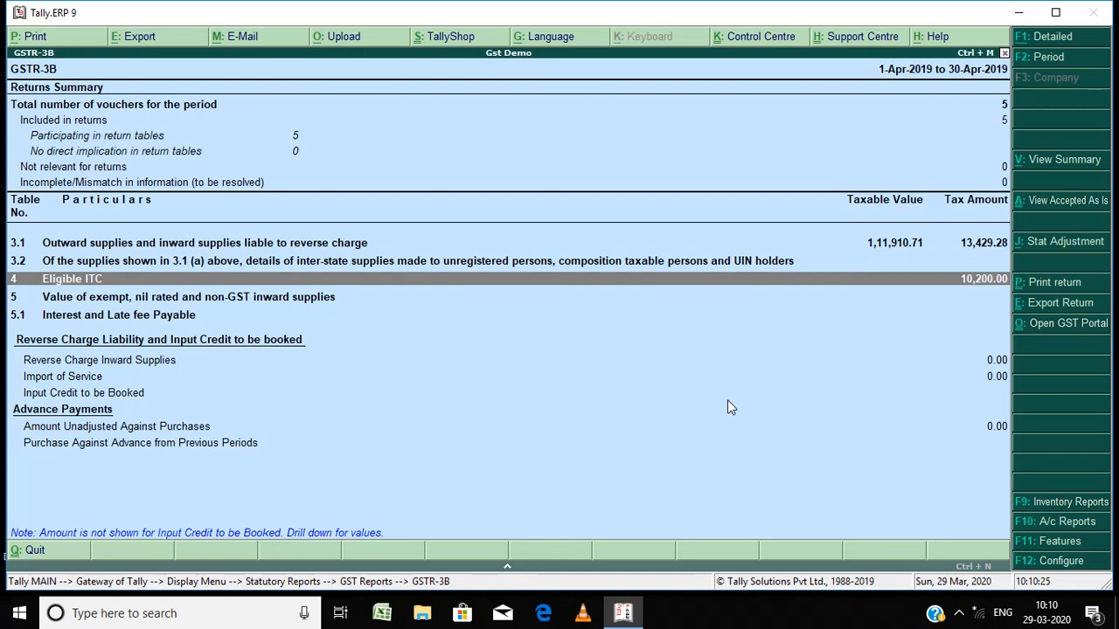
pyautogui.press('Up')
pyautogui.press('Up')
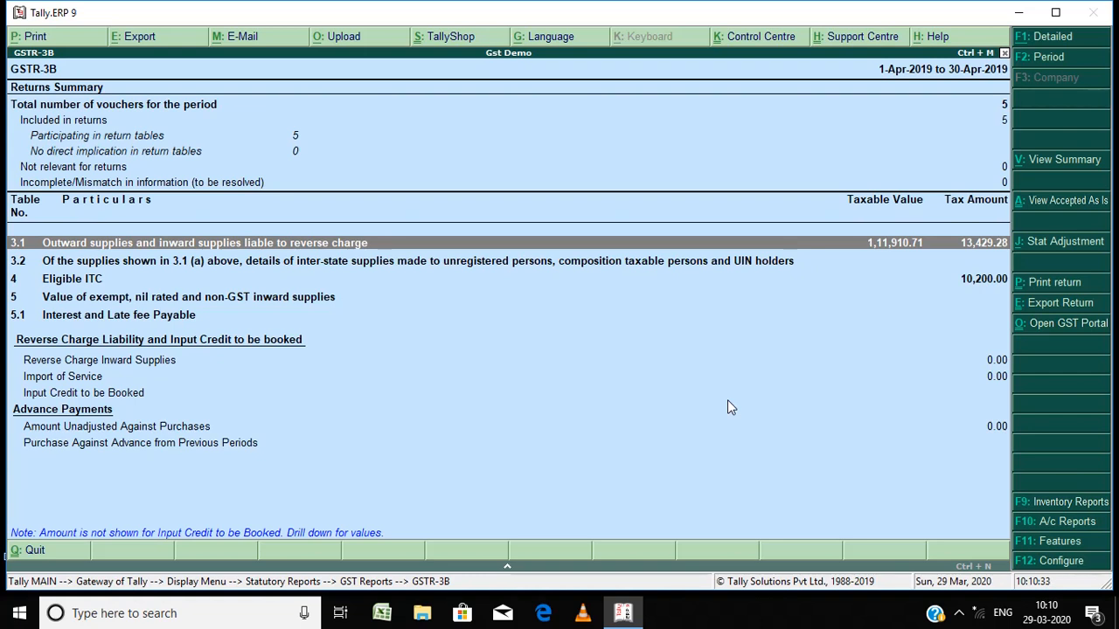
pyautogui.press('Down')
pyautogui.press('Down')
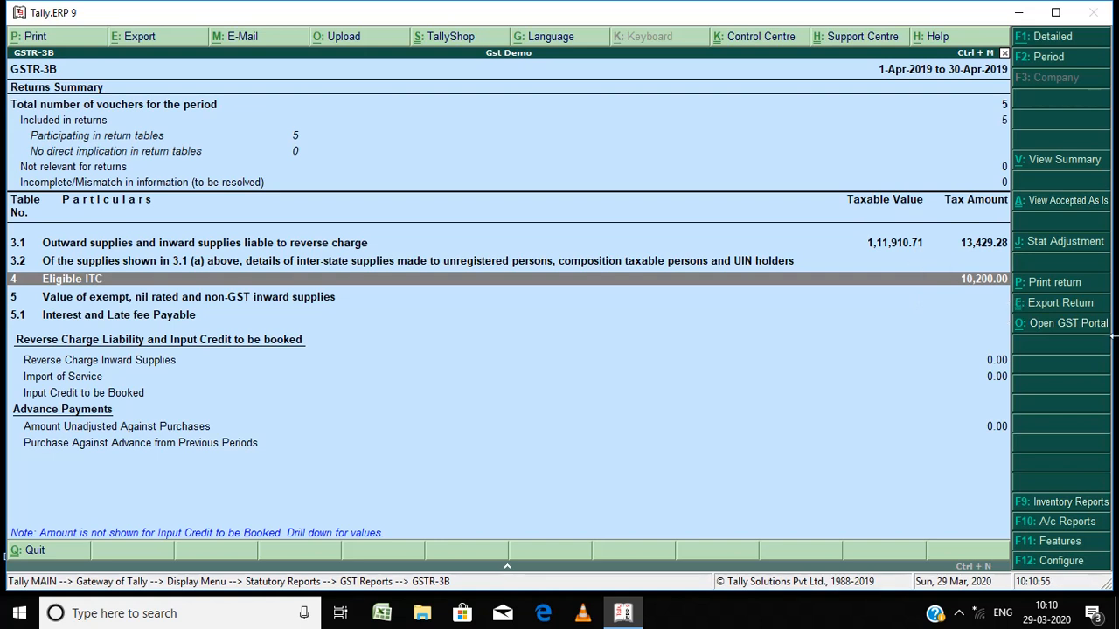
# Step: Start exporting the GSTR-3B return and set the format to JSON (Data Interchange)
pyautogui.click(1073, 305)
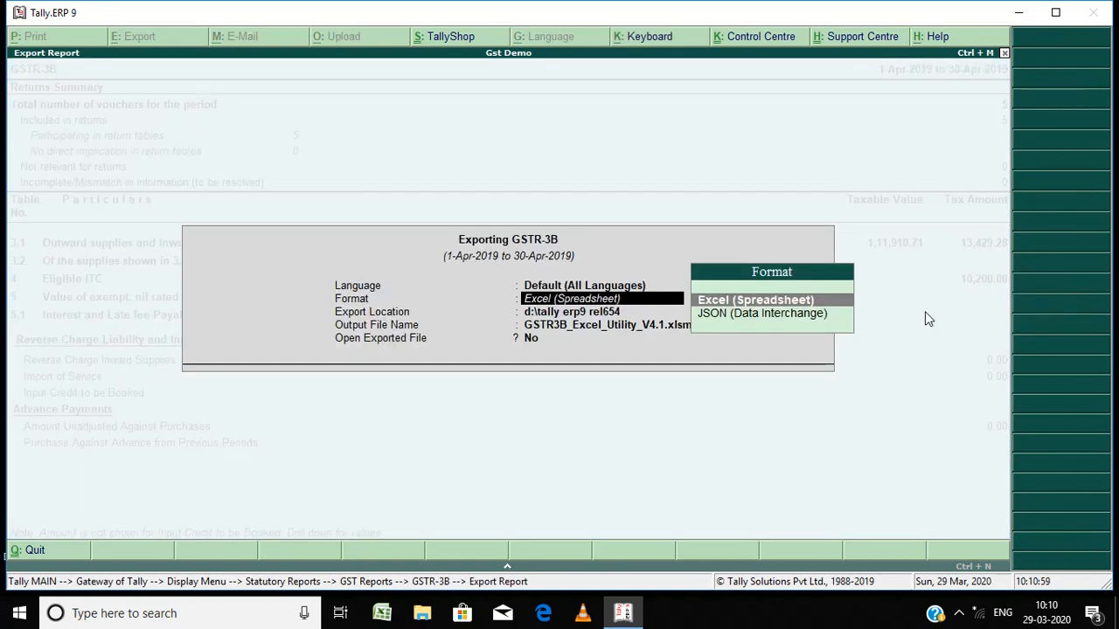
pyautogui.press('Down')
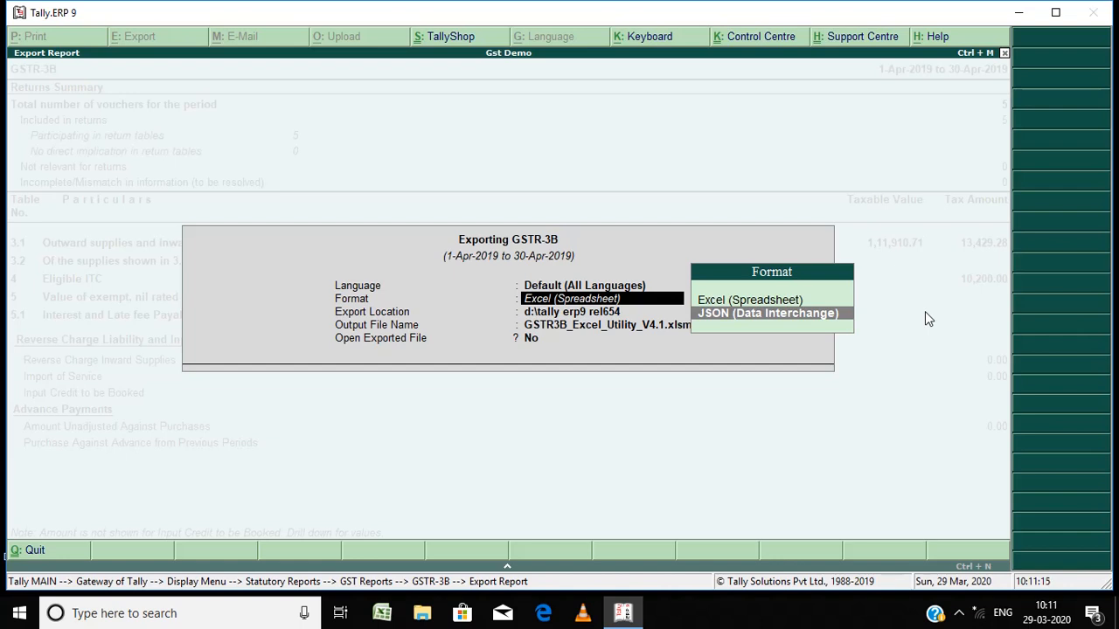
pyautogui.press('Return')
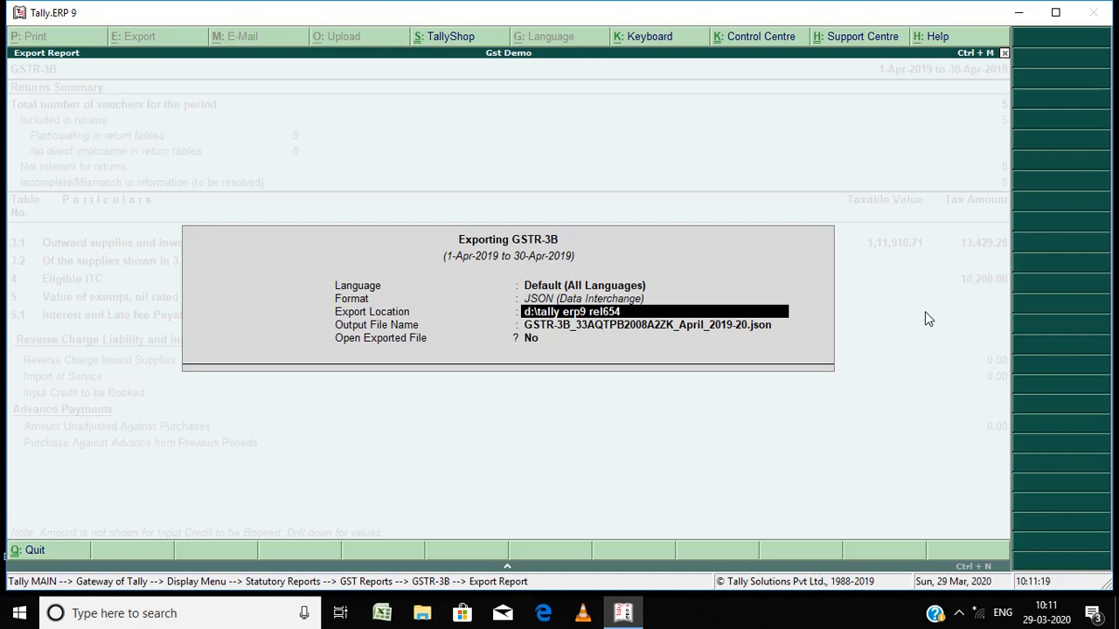
# Step: Set the export location to c:\gst data, keep the file unopened, and export the GSTR-3B JSON file
pyautogui.write('c')
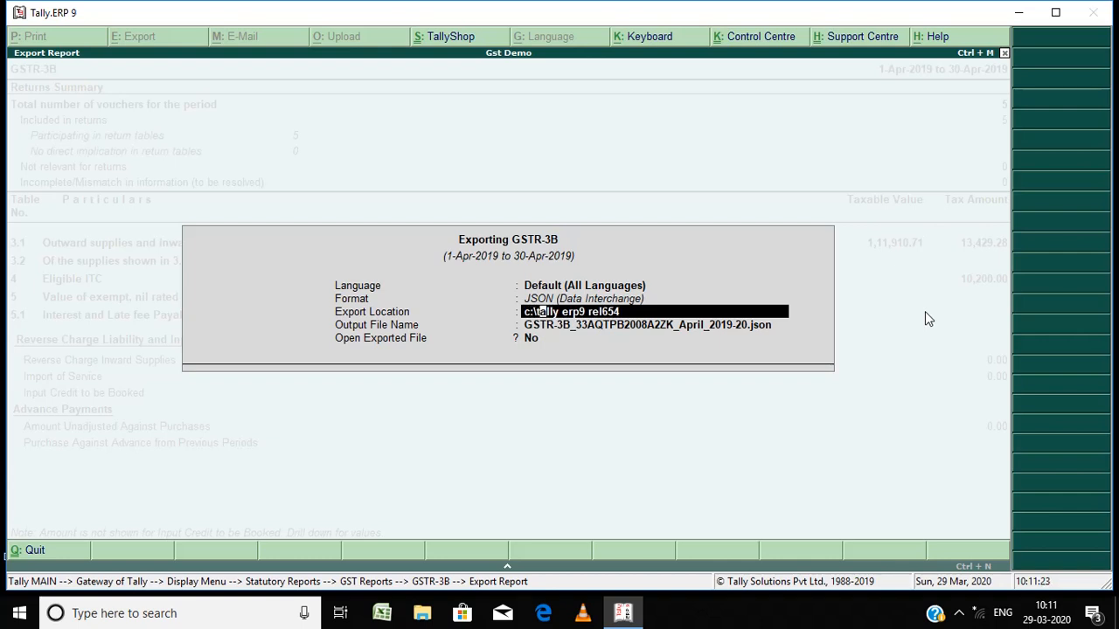
pyautogui.press('End')
pyautogui.press('BackSpace')
pyautogui.press('BackSpace')
pyautogui.press('BackSpace')
pyautogui.press('BackSpace')
pyautogui.press('BackSpace')
pyautogui.press('BackSpace')
pyautogui.press('BackSpace')
pyautogui.press('BackSpace')
pyautogui.press('BackSpace')
pyautogui.press('BackSpace')
pyautogui.press('BackSpace')
pyautogui.press('BackSpace')
pyautogui.press('BackSpace')
pyautogui.press('BackSpace')
pyautogui.press('BackSpace')
pyautogui.press('BackSpace')
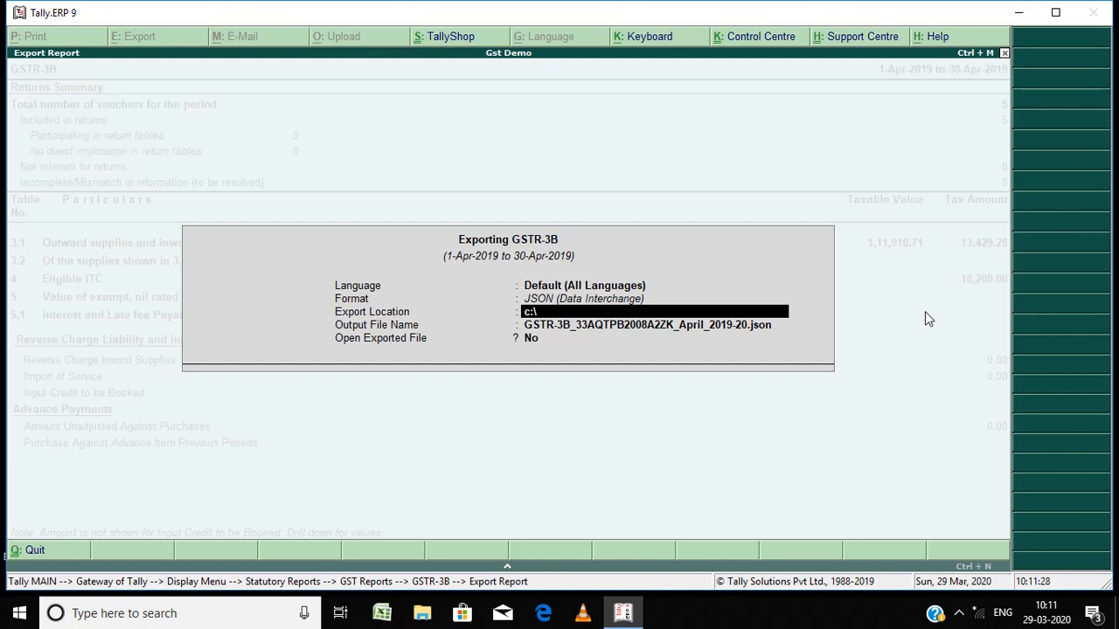
pyautogui.write('gst data')
pyautogui.press('Return')
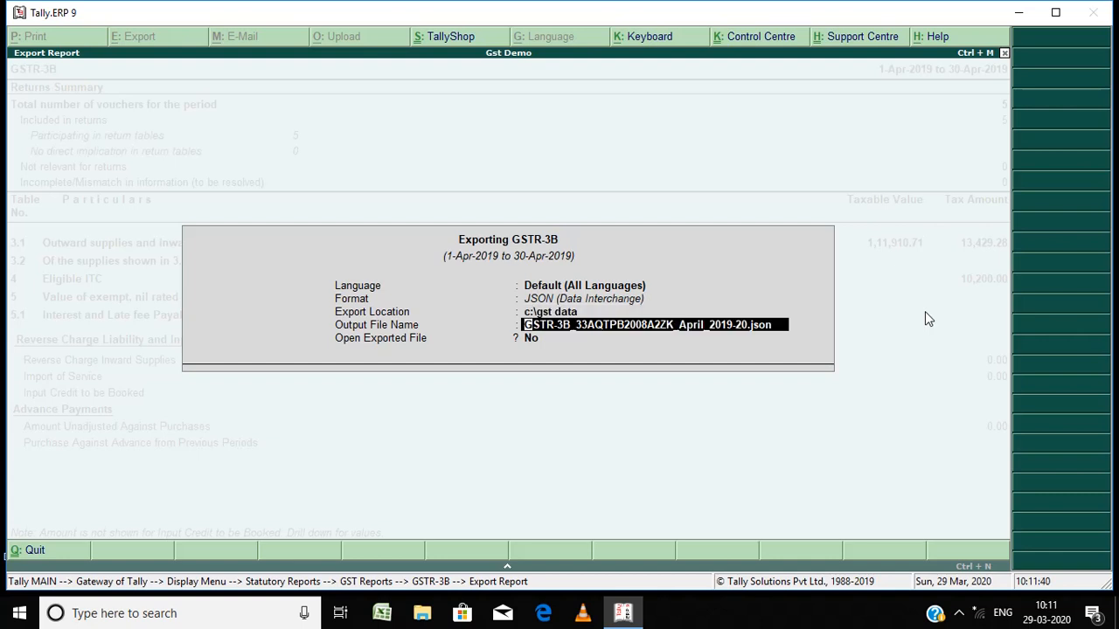
pyautogui.press('Return')
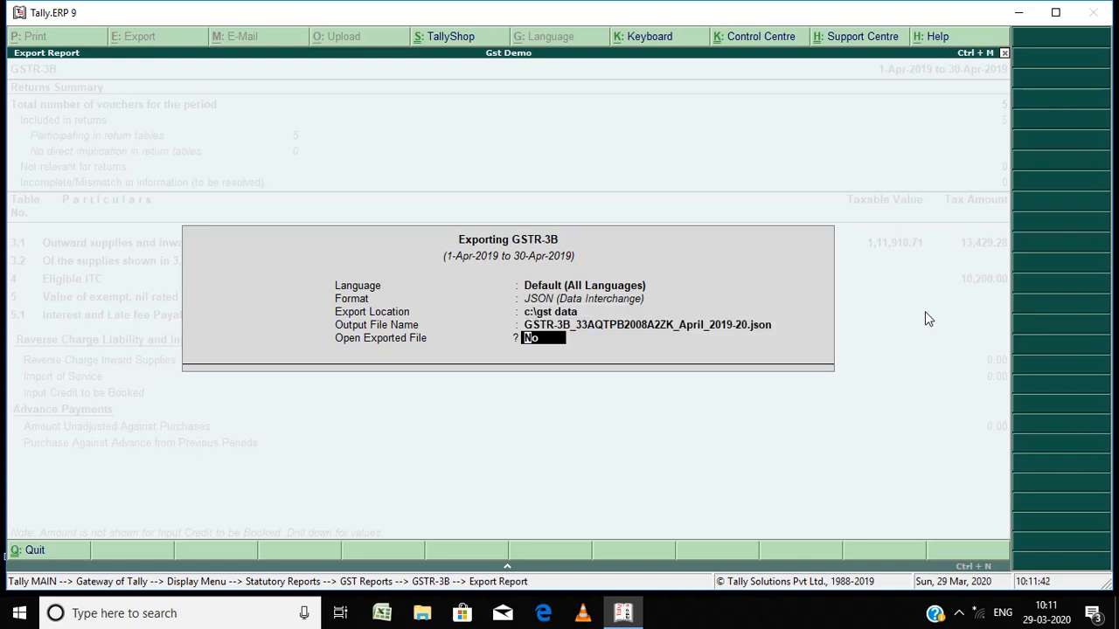
pyautogui.press('Return')
pyautogui.press('Return')
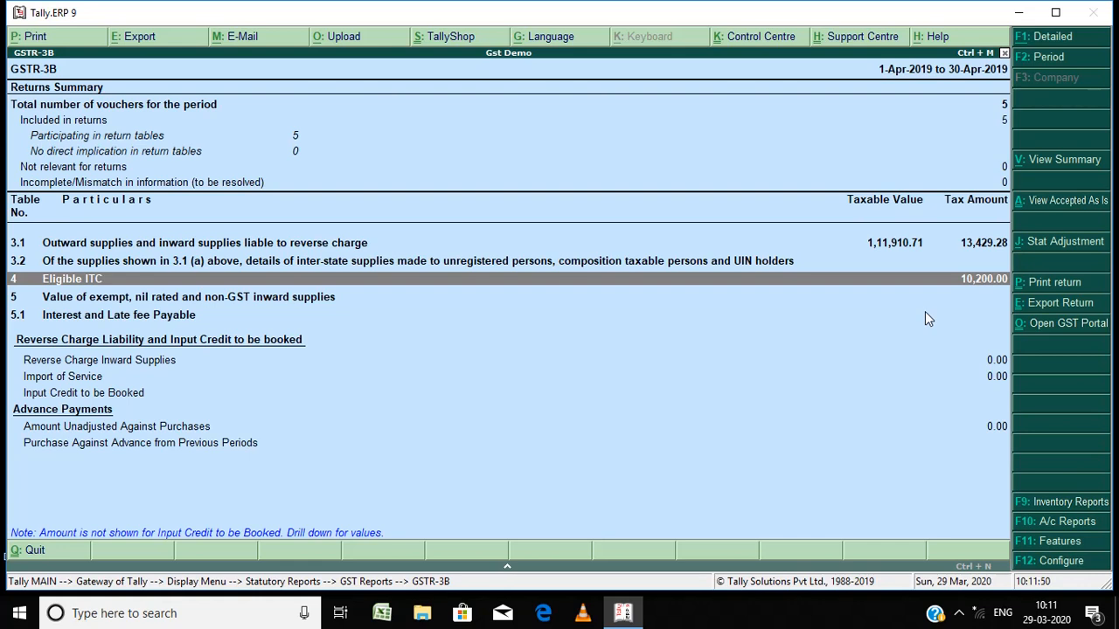
# Step: Leave GSTR-3B and open the GSTR-1 return from the GST statutory reports
pyautogui.press('Escape')
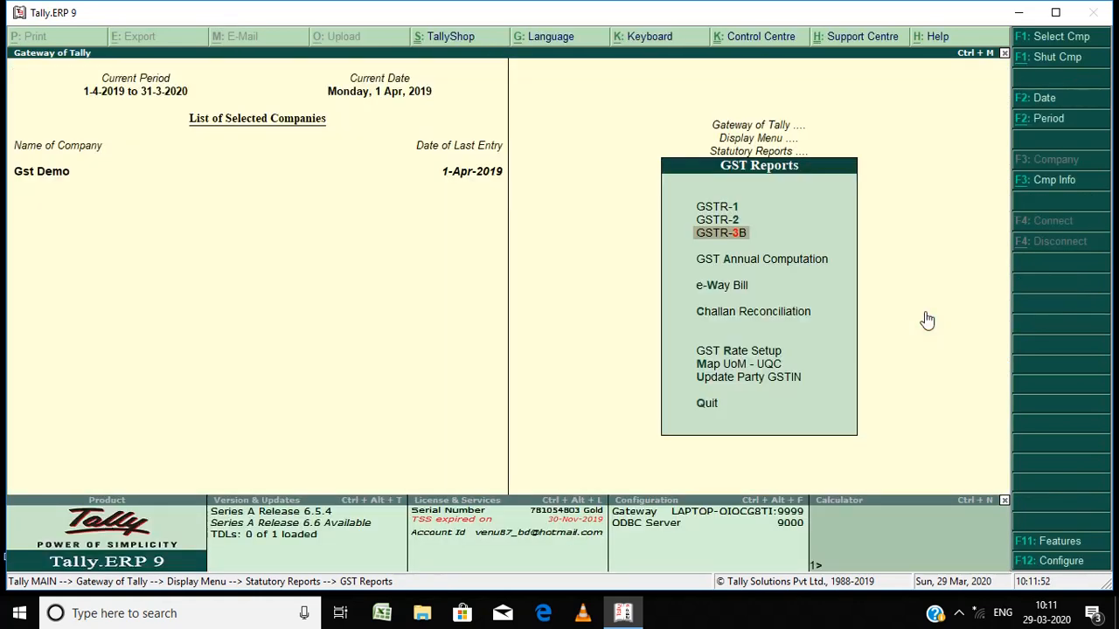
pyautogui.press('Up')
pyautogui.press('Up')
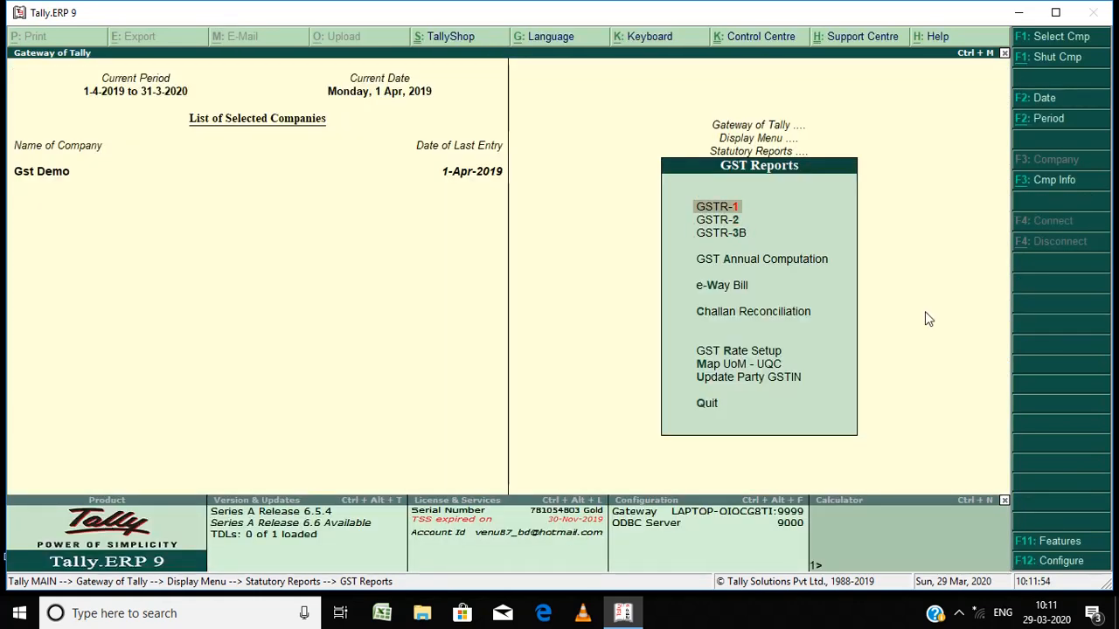
pyautogui.press('Escape')
pyautogui.press('Escape')
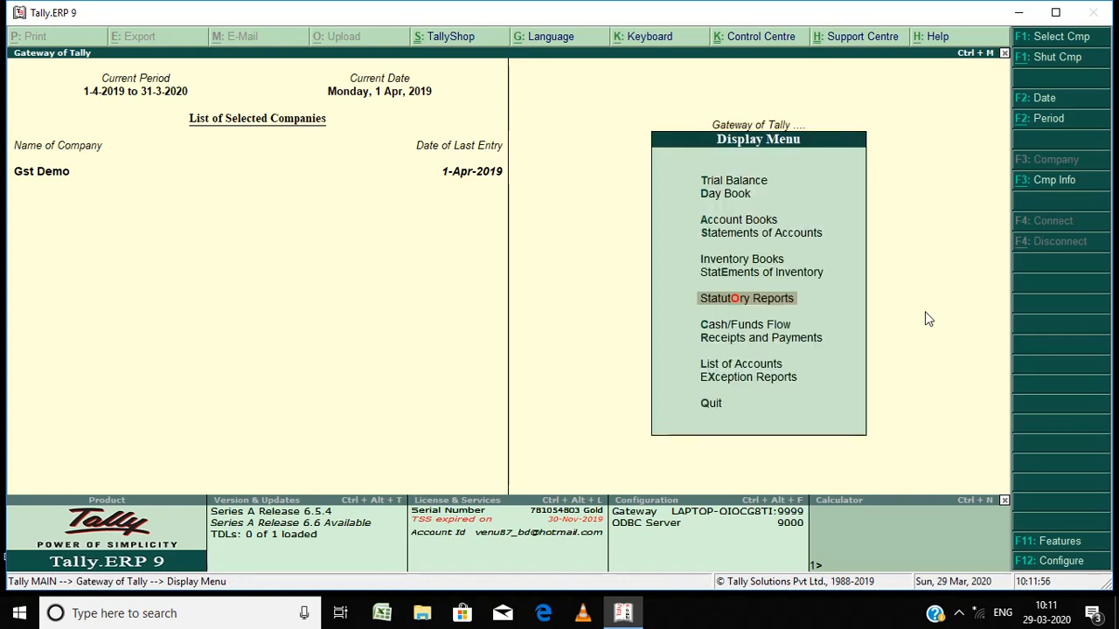
pyautogui.press('Escape')
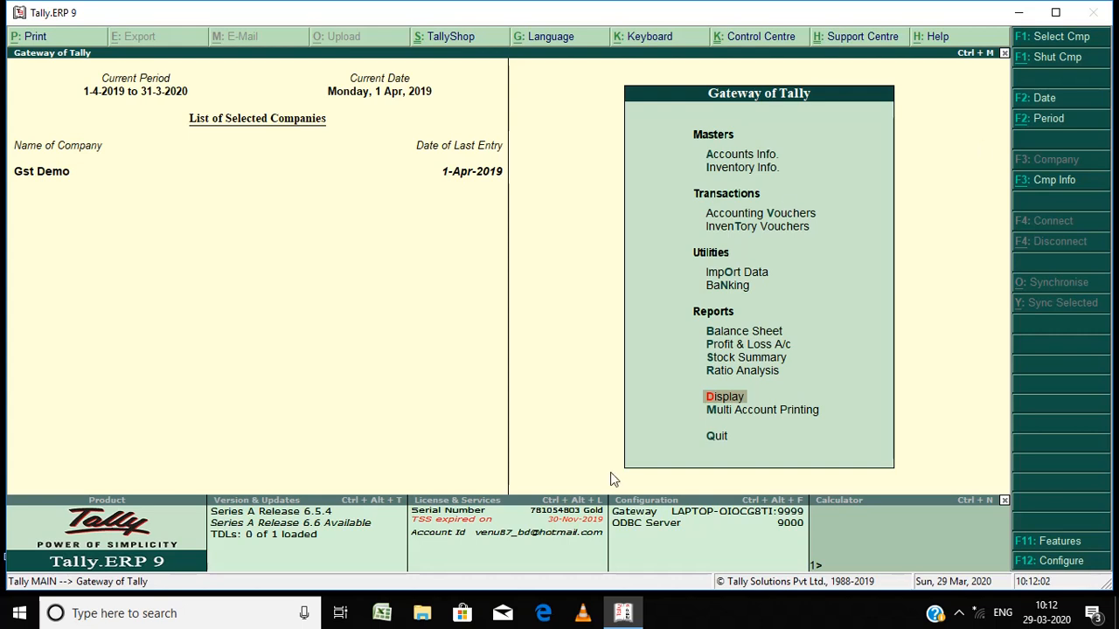
pyautogui.click(725, 399)
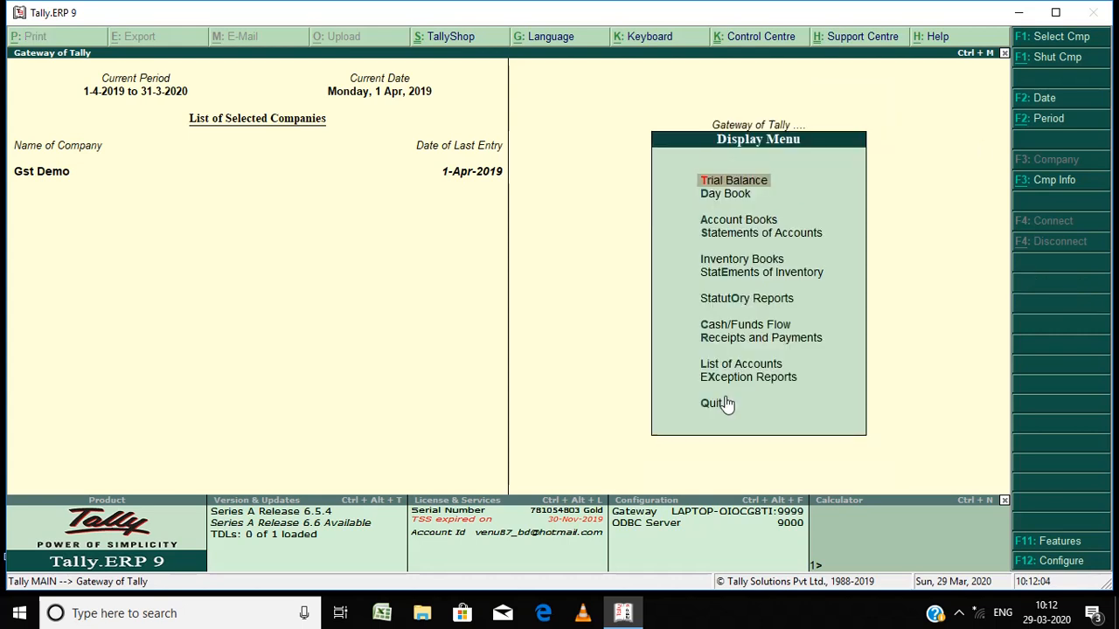
pyautogui.press('Down')
pyautogui.press('Down')
pyautogui.press('Down')
pyautogui.press('Down')
pyautogui.press('Down')
pyautogui.press('Down')
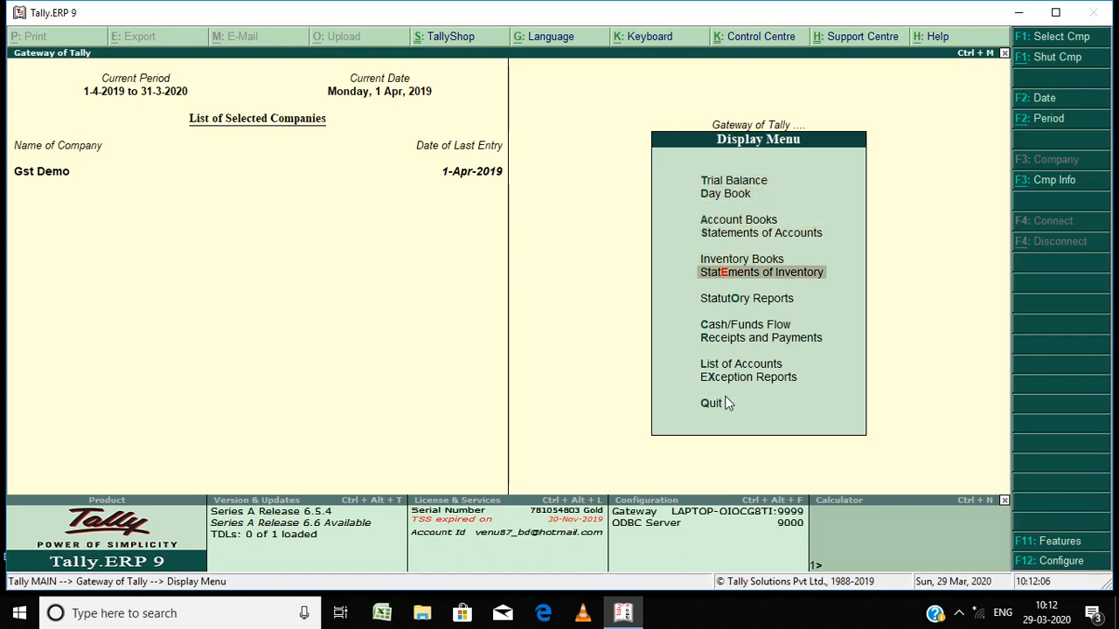
pyautogui.press('Return')
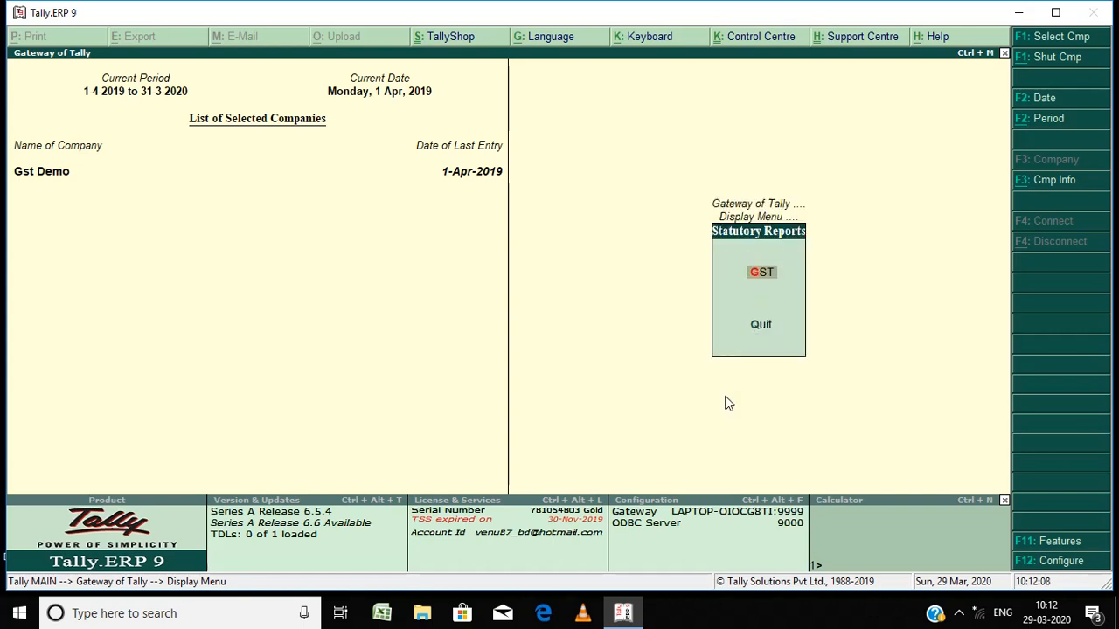
pyautogui.press('Return')
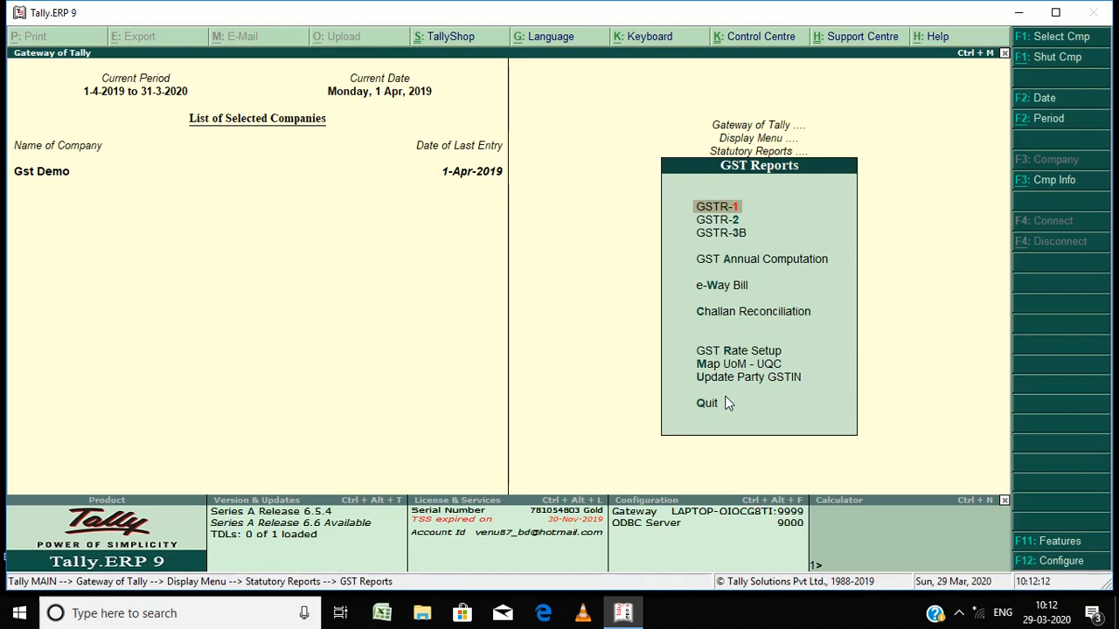
pyautogui.press('Return')
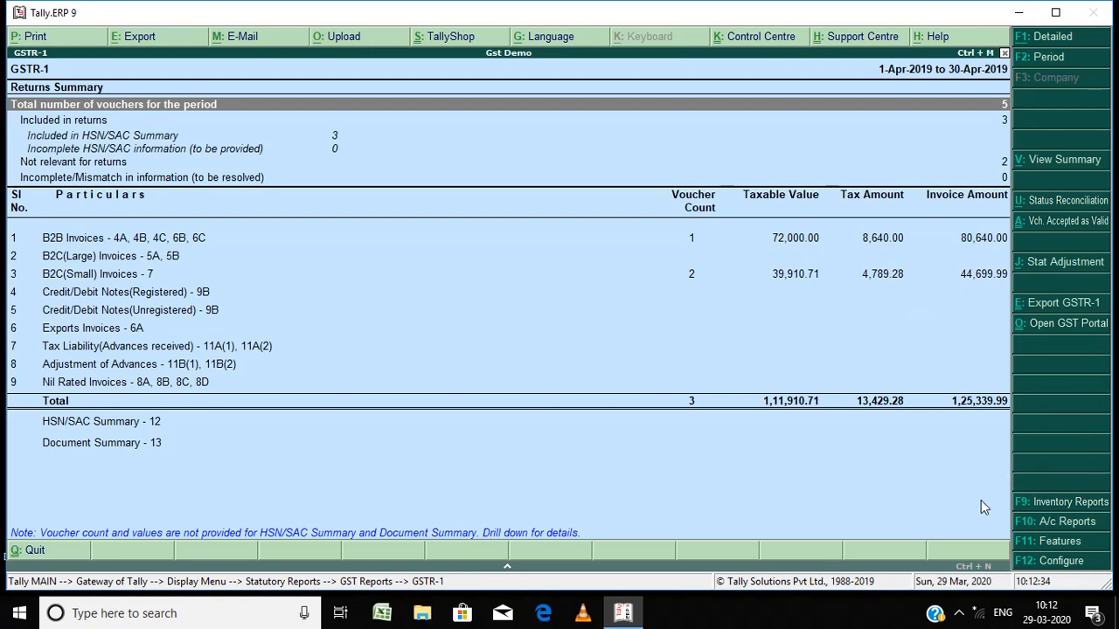
# Step: Configure the GSTR-1 report to show tax types in separate columns
pyautogui.click(1051, 567)
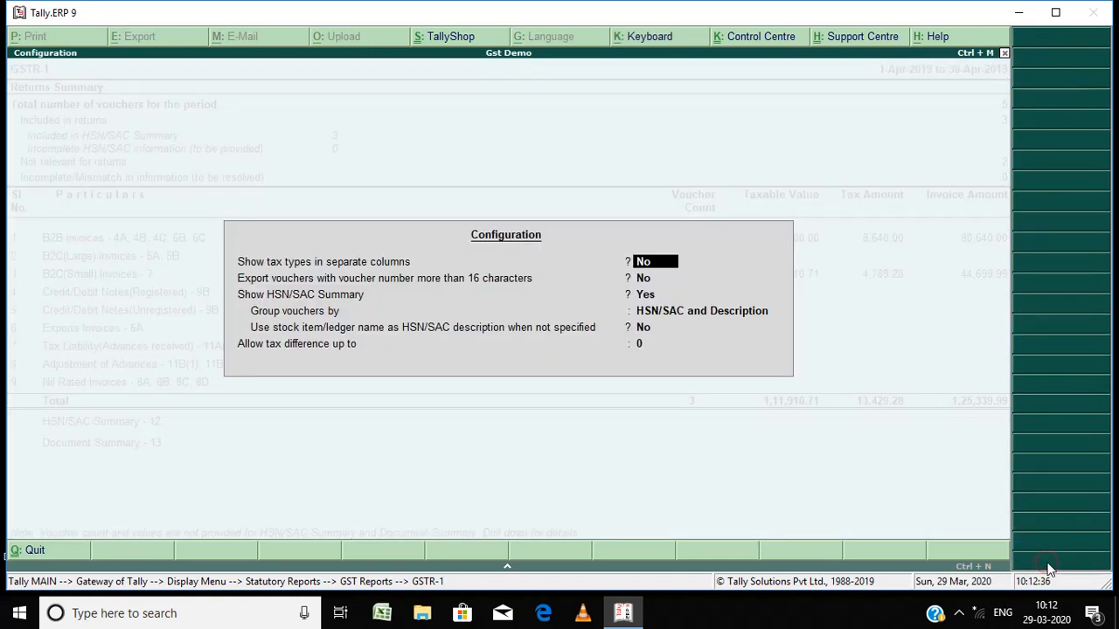
pyautogui.press('y')
pyautogui.press('Return')
pyautogui.press('Return')
pyautogui.press('Return')
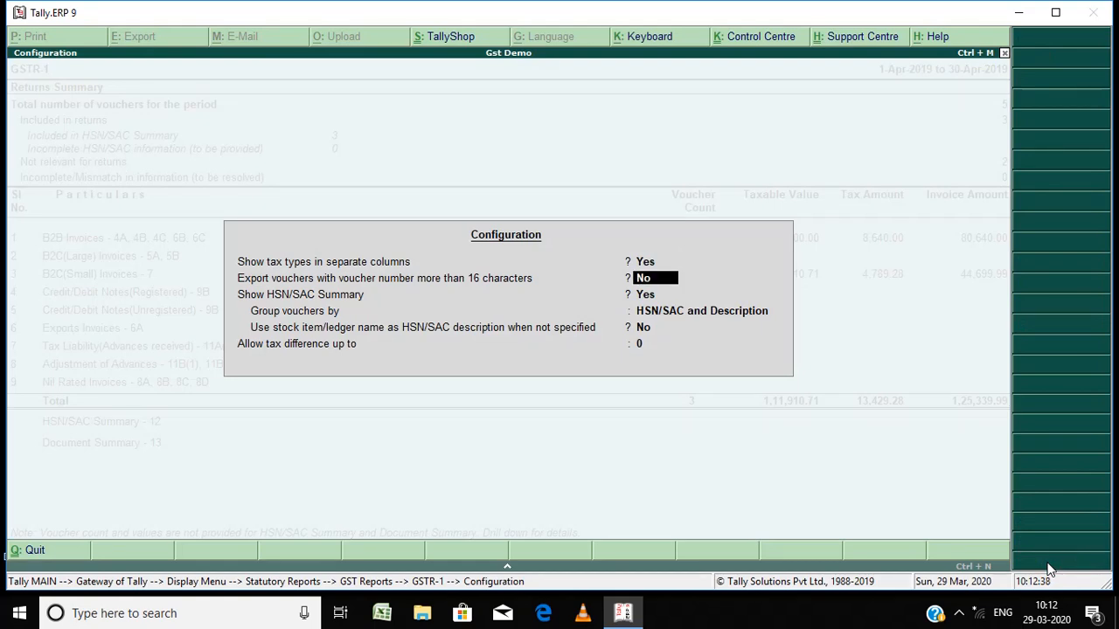
pyautogui.press('Return')
pyautogui.press('Return')
pyautogui.press('Return')
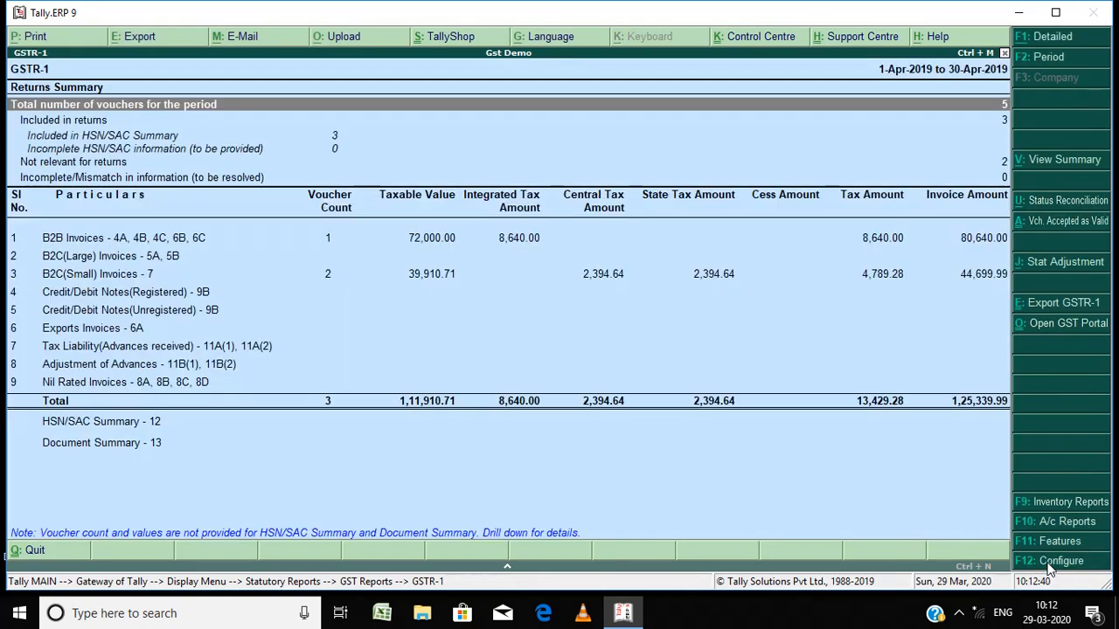
# Step: Drill into the B2C(Small) Invoices section of the GSTR-1 summary and return to the summary
pyautogui.press('Down')
pyautogui.press('Down')
pyautogui.press('Down')
pyautogui.press('Down')
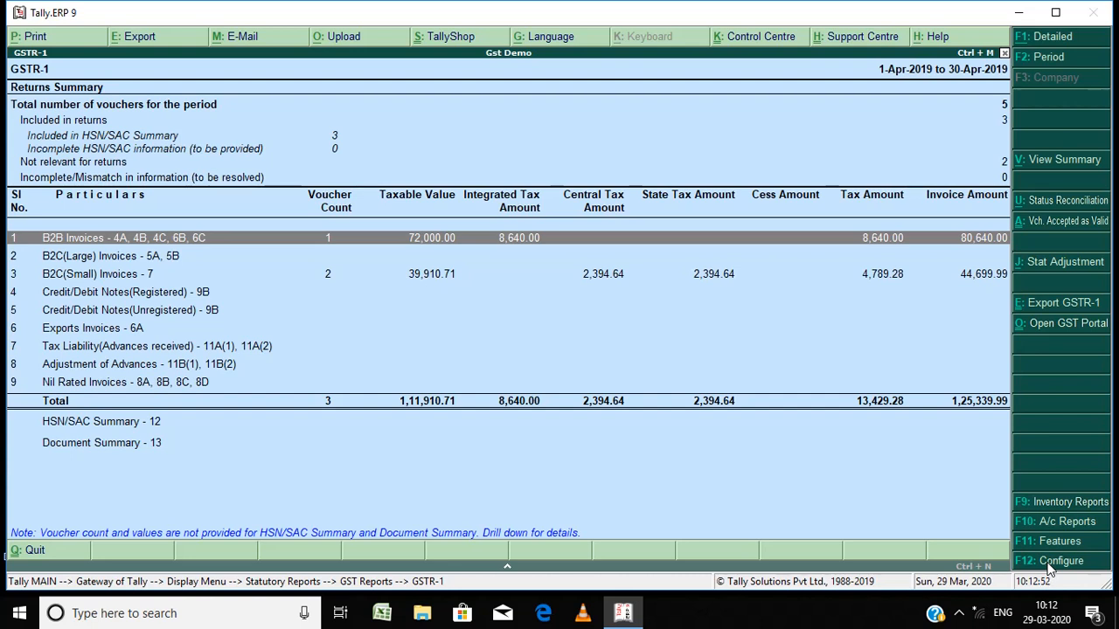
pyautogui.press('Down')
pyautogui.press('Down')
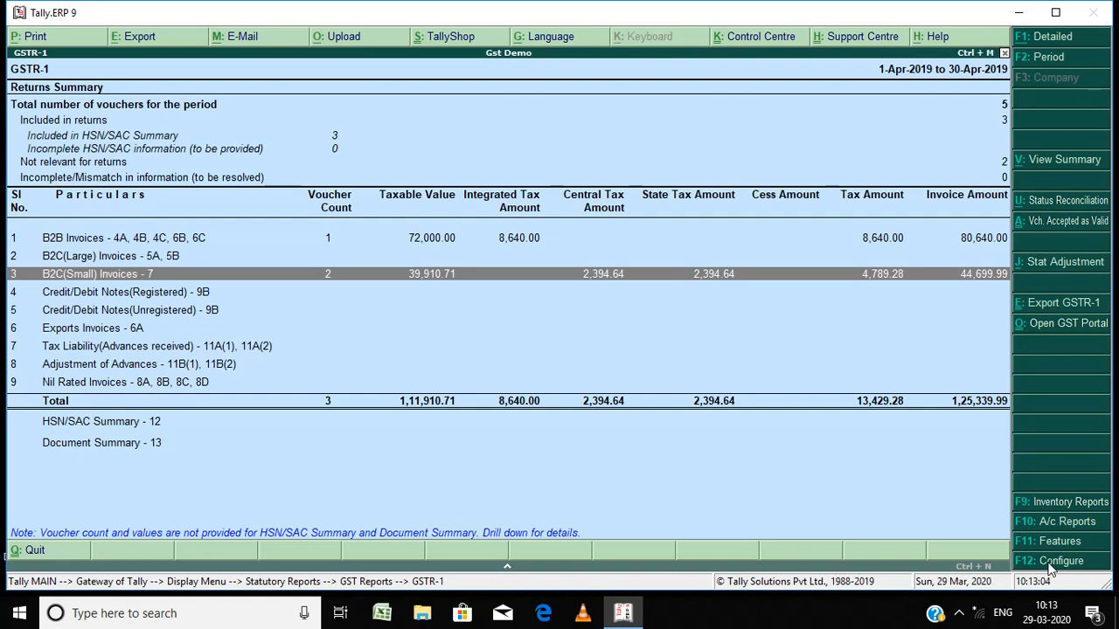
pyautogui.press('Return')
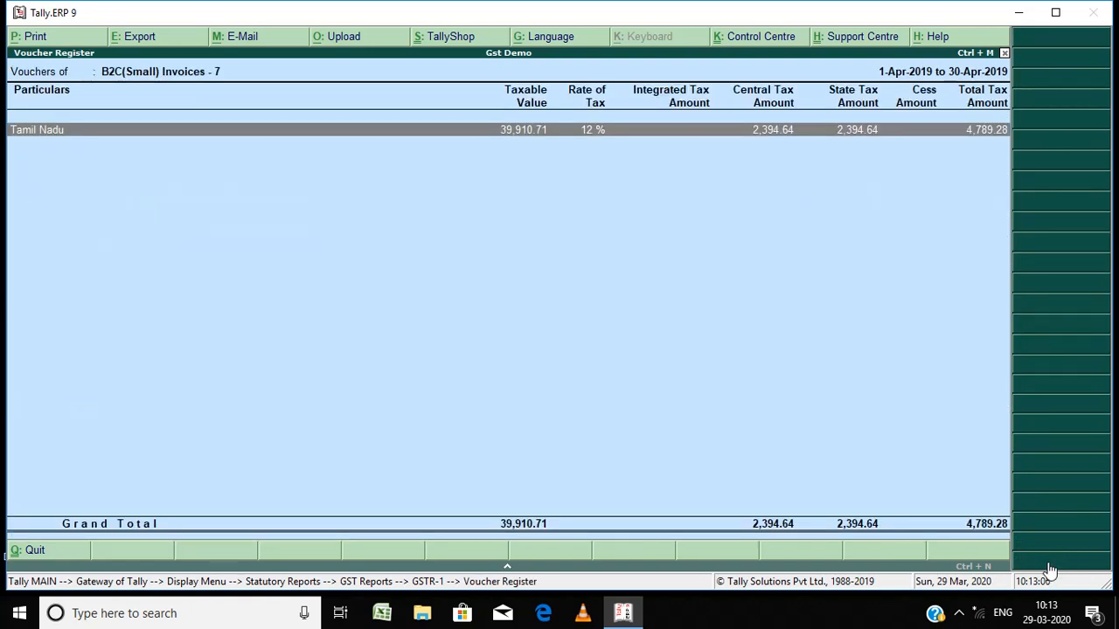
pyautogui.press('Escape')
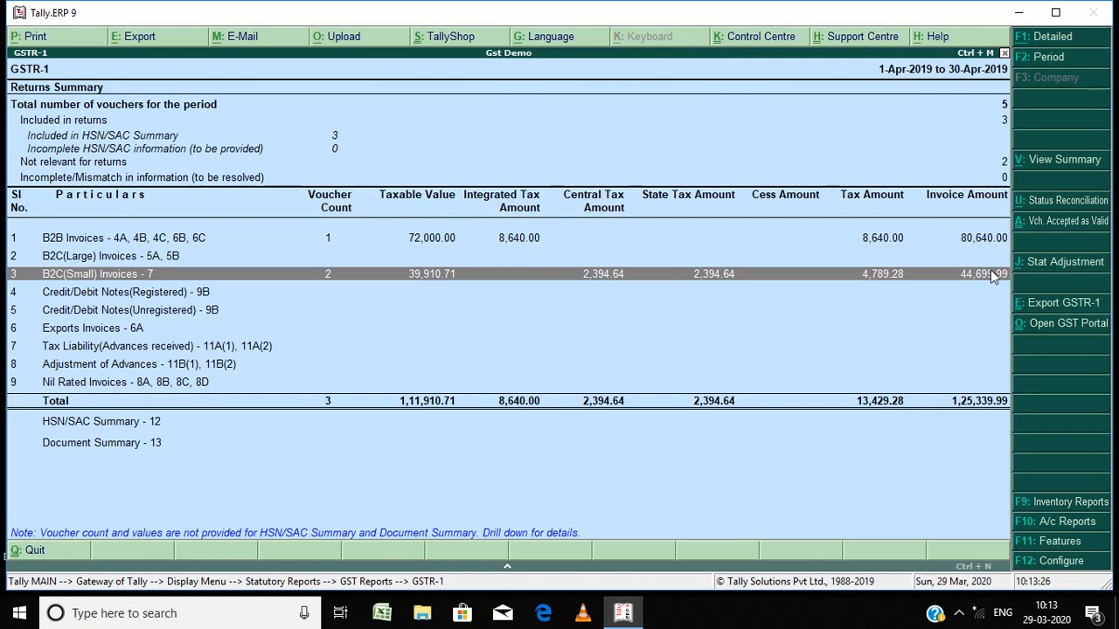
# Step: Start exporting the GSTR-1 return and set the format to JSON (Data Interchange)
pyautogui.click(1060, 306)
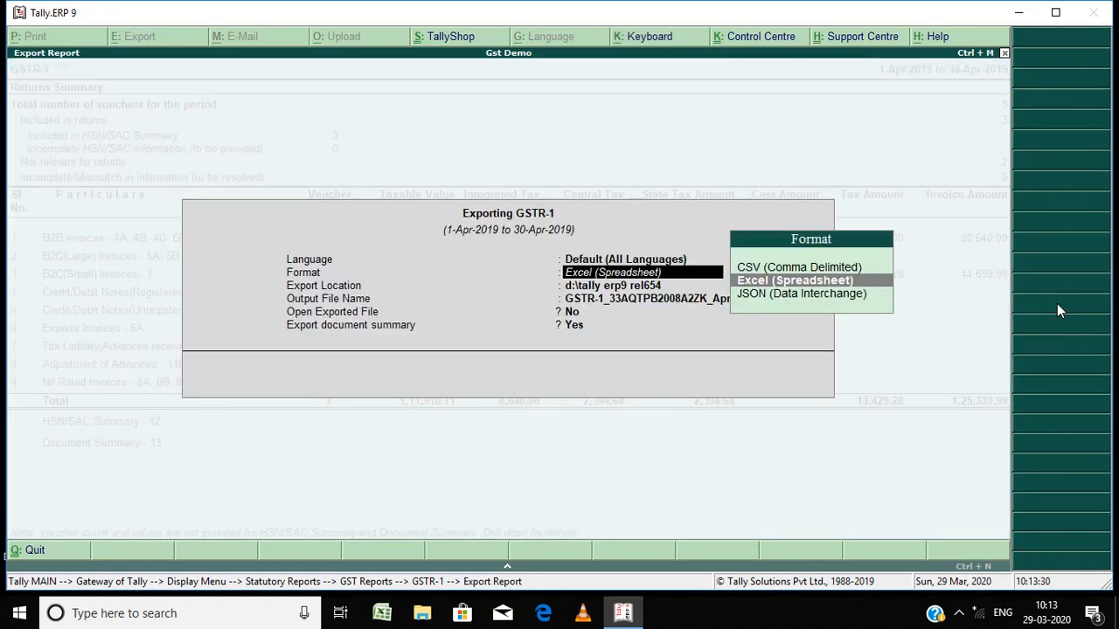
pyautogui.press('Down')
pyautogui.press('Return')
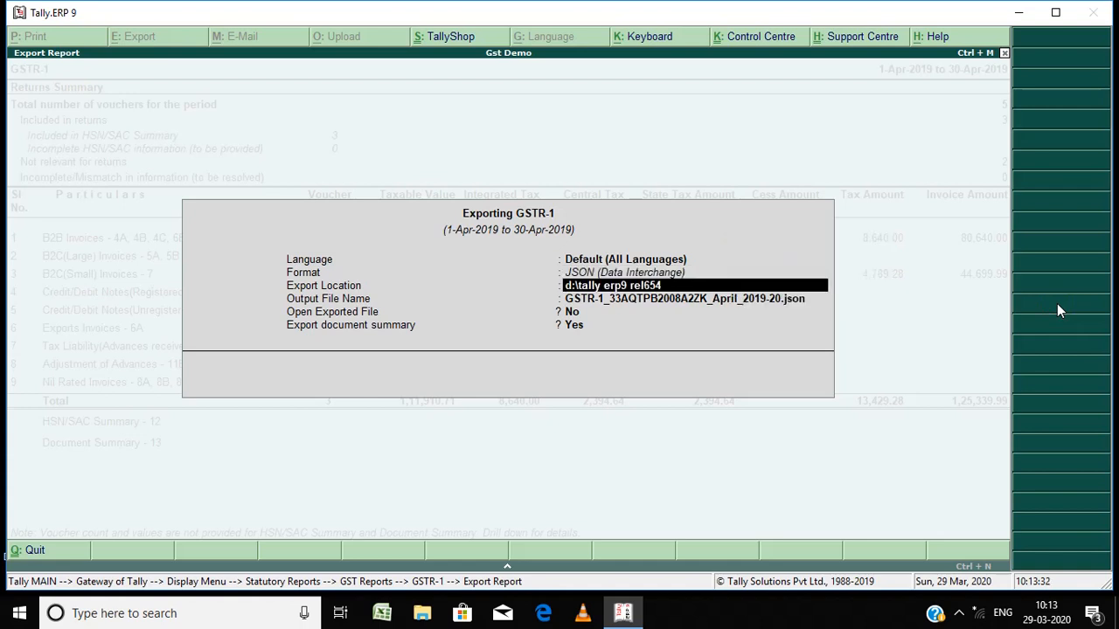
# Step: Set the export location to c:\gst data, turn off exporting the document summary, and export the GSTR-1 JSON file
pyautogui.write('c')
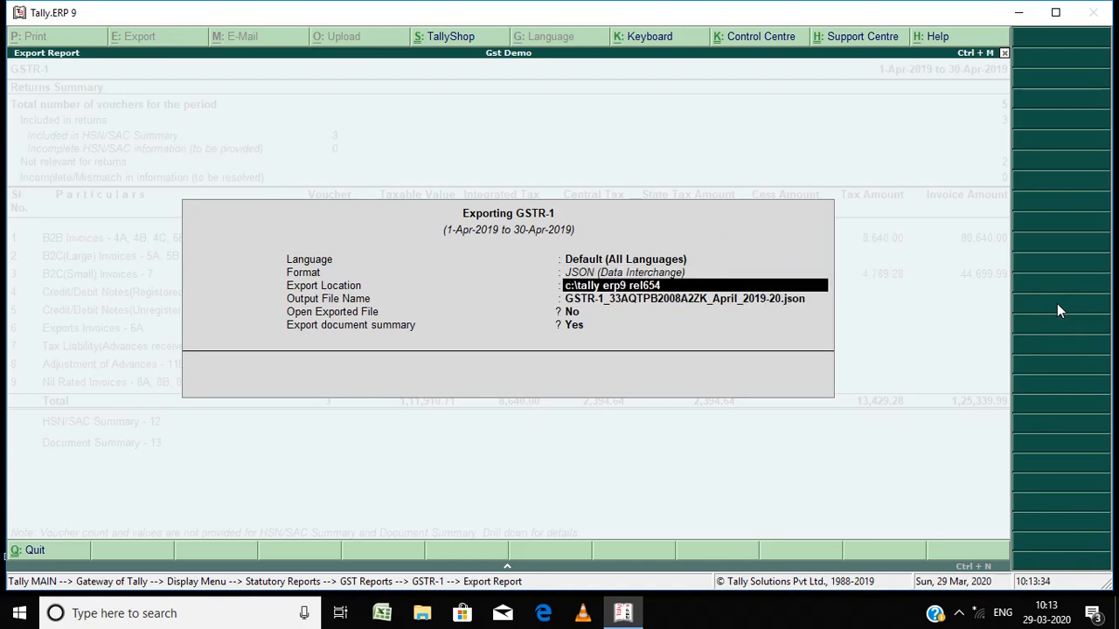
pyautogui.press('BackSpace')
pyautogui.press('BackSpace')
pyautogui.press('BackSpace')
pyautogui.press('BackSpace')
pyautogui.press('BackSpace')
pyautogui.press('BackSpace')
pyautogui.press('BackSpace')
pyautogui.press('BackSpace')
pyautogui.press('BackSpace')
pyautogui.press('BackSpace')
pyautogui.press('BackSpace')
pyautogui.press('BackSpace')
pyautogui.press('BackSpace')
pyautogui.press('BackSpace')
pyautogui.press('BackSpace')
pyautogui.press('BackSpace')
pyautogui.press('BackSpace')
pyautogui.write('gst data')
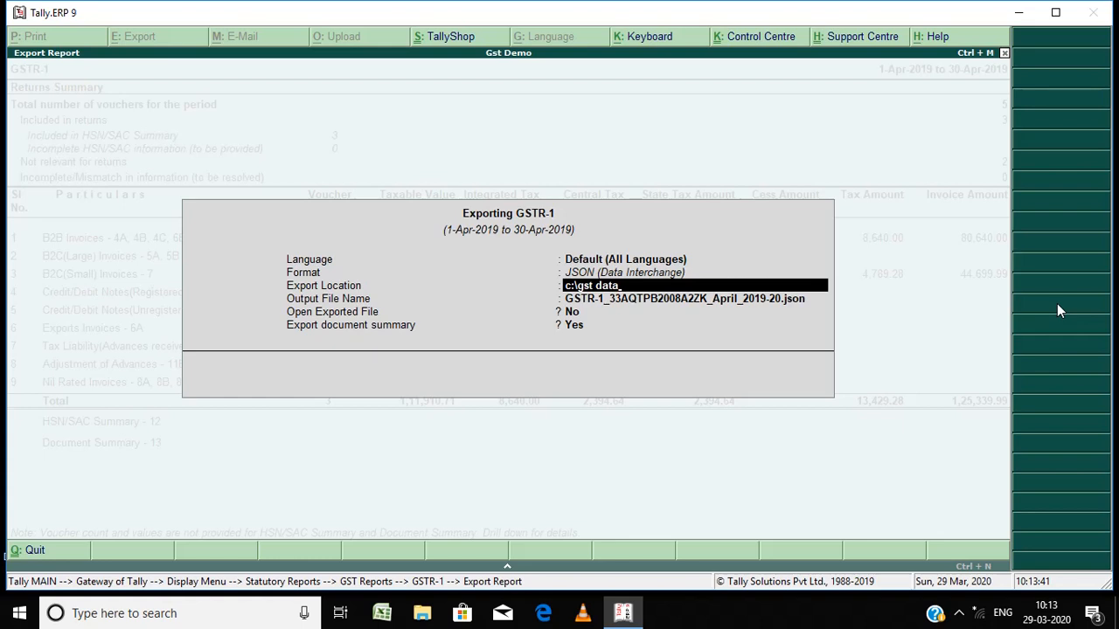
pyautogui.press('Return')
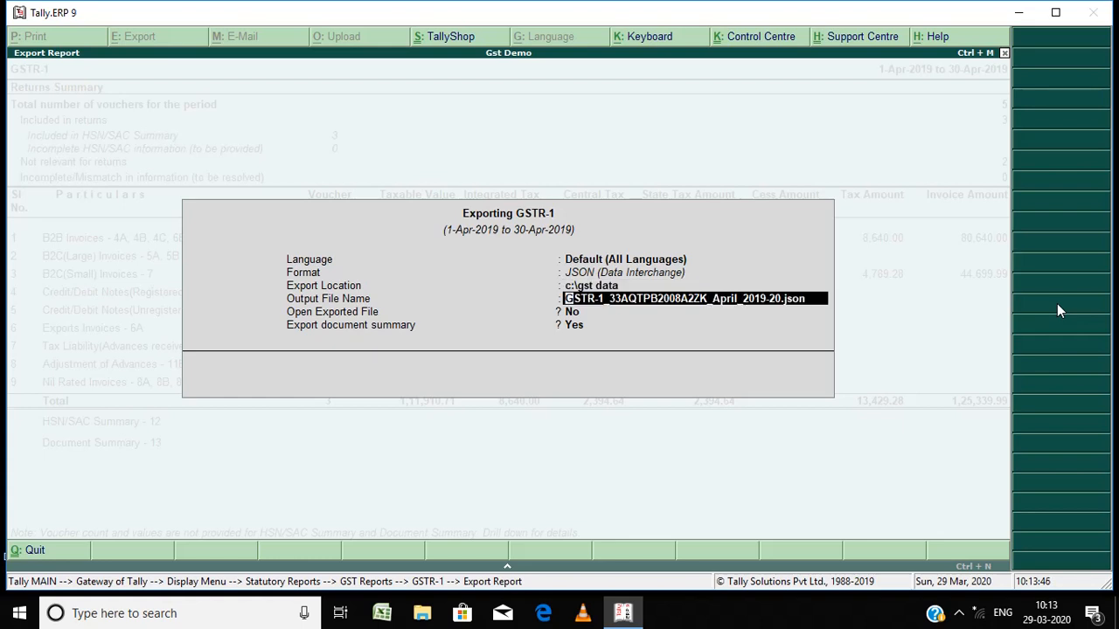
pyautogui.press('Return')
pyautogui.press('Return')
pyautogui.press('n')
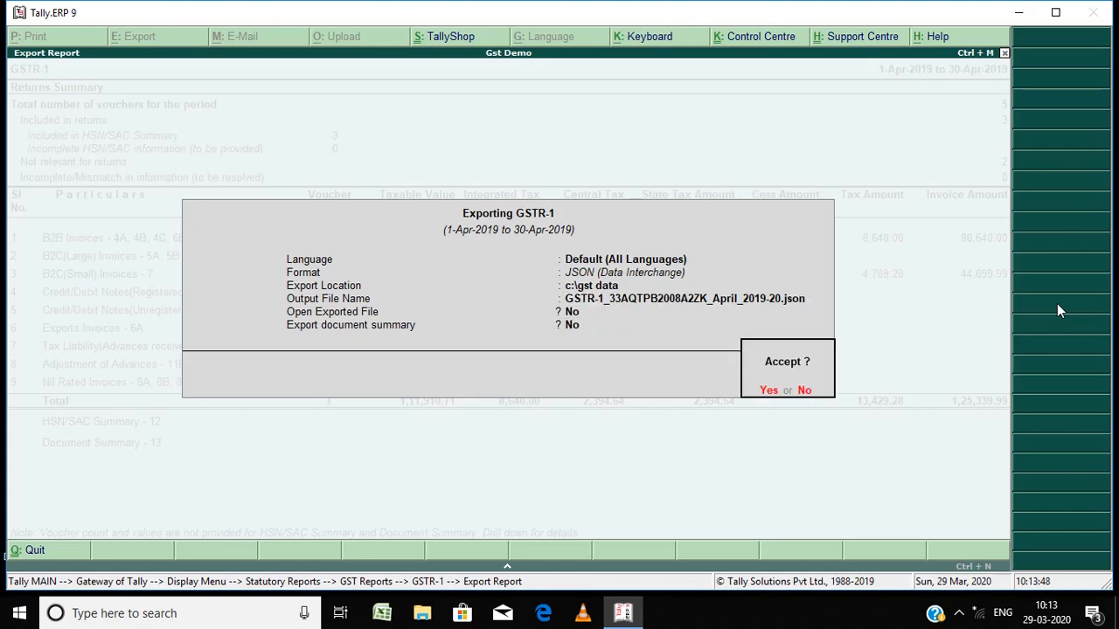
pyautogui.press('Return')
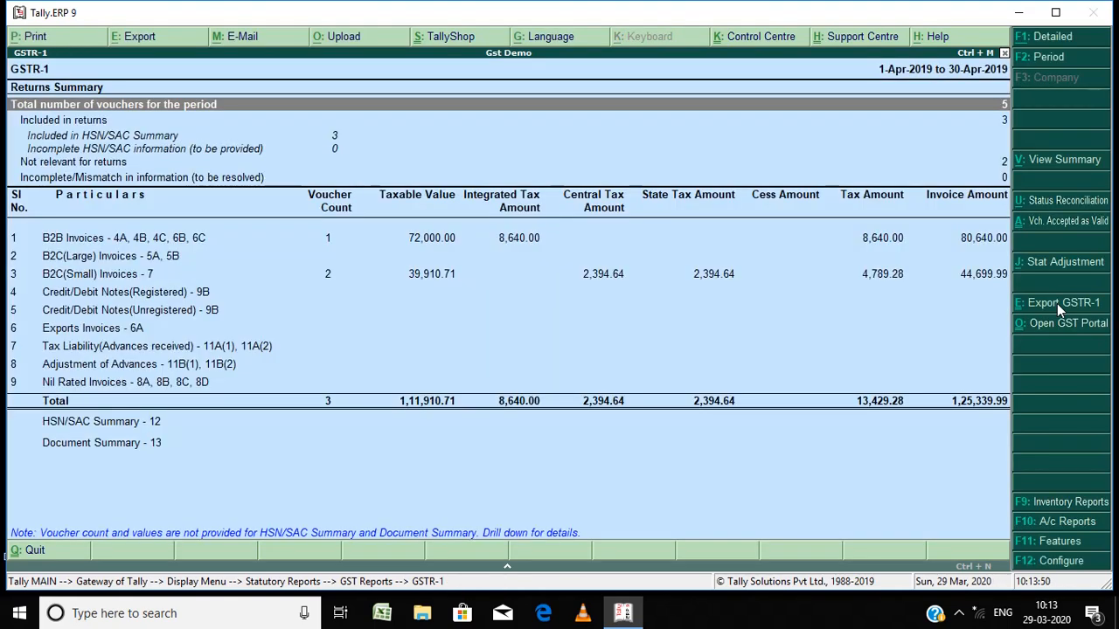
# Step: Review the sections listed in the GSTR-1 returns summary
pyautogui.press('Down')
pyautogui.press('Down')
pyautogui.press('Down')
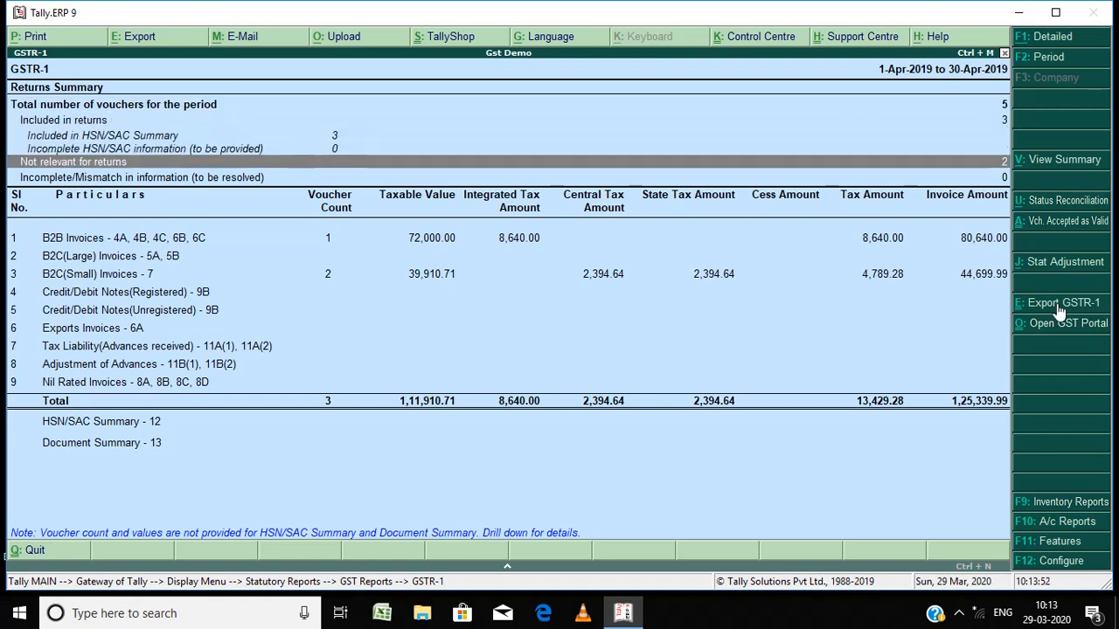
pyautogui.press('Up')
pyautogui.press('Down')
pyautogui.press('Down')
pyautogui.press('Down')
pyautogui.press('Down')
pyautogui.press('Down')
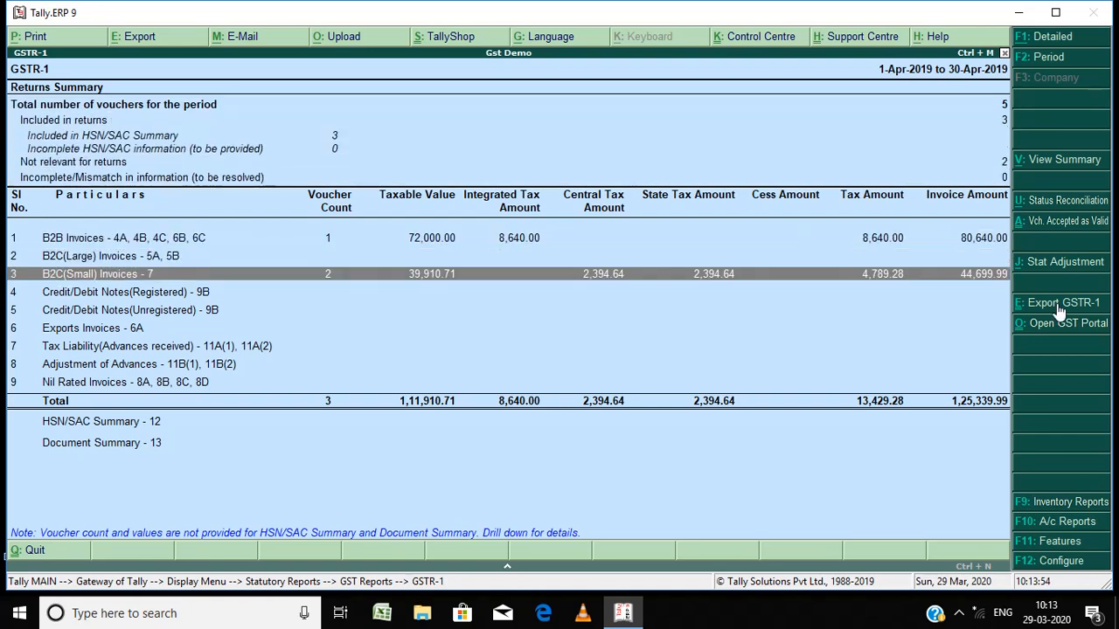
pyautogui.press('Up')
pyautogui.press('Up')
pyautogui.press('Up')
pyautogui.press('Up')
pyautogui.press('Up')
pyautogui.press('Up')
pyautogui.press('Up')
pyautogui.press('Down')
pyautogui.press('Down')
pyautogui.press('Down')
pyautogui.press('Down')
pyautogui.press('Down')
pyautogui.press('Down')
pyautogui.press('Down')
pyautogui.press('Down')
pyautogui.press('Down')
pyautogui.press('Down')
pyautogui.press('Down')
pyautogui.press('Down')
pyautogui.press('Down')
pyautogui.press('Down')
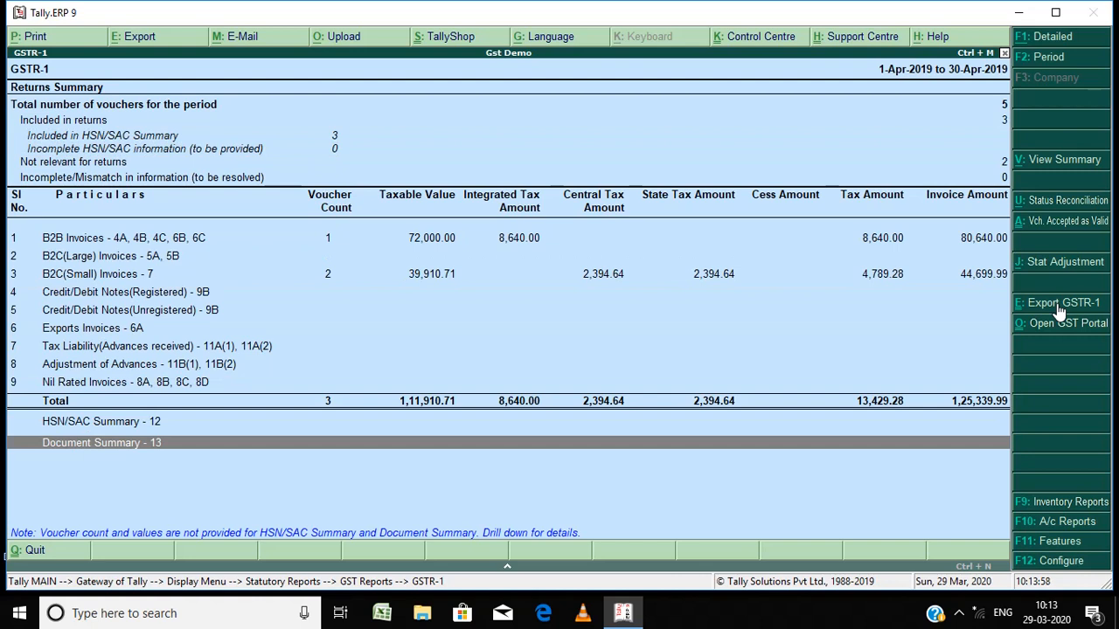
pyautogui.press('Up')
pyautogui.press('Up')
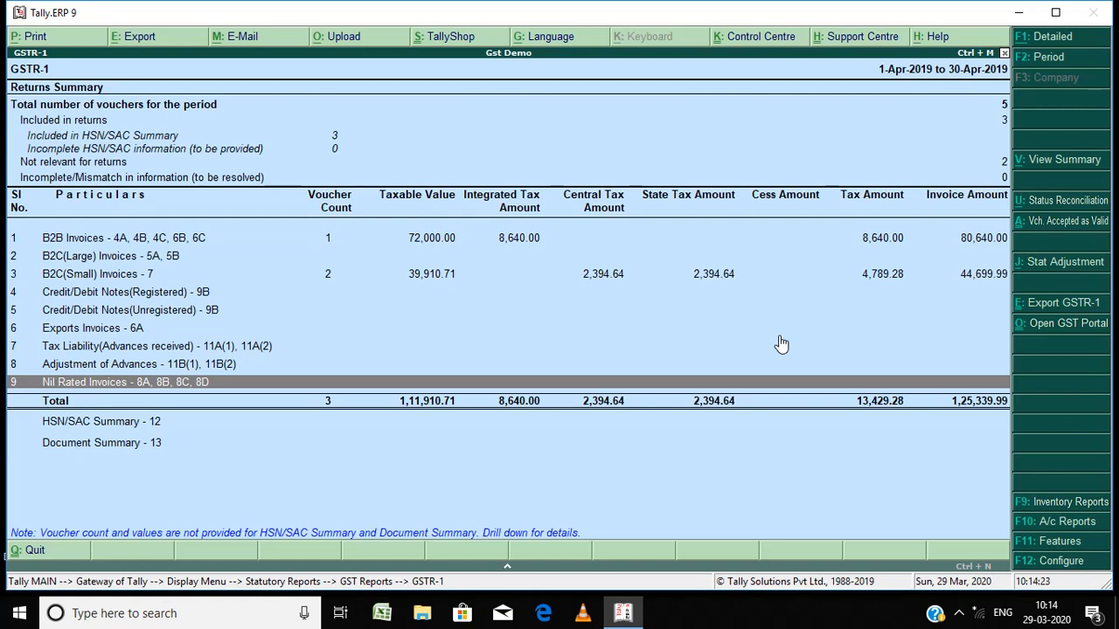
# Step: Exit the GST reports to the Gateway of Tally and minimize the Tally window
pyautogui.press('Escape')
pyautogui.press('Escape')
pyautogui.press('Escape')
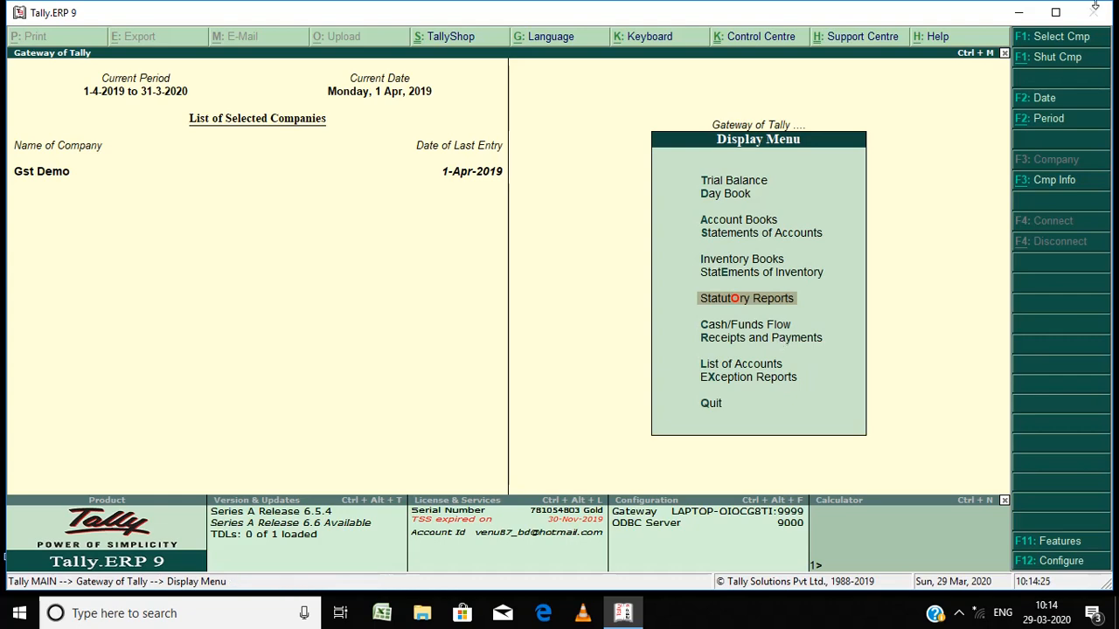
pyautogui.click(1027, 9)
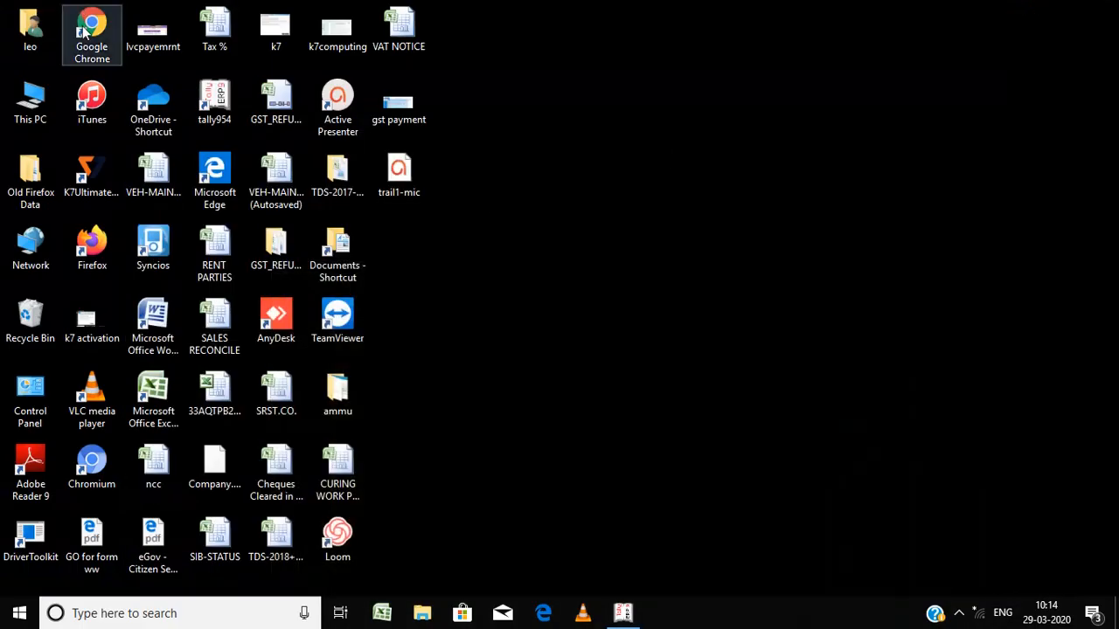
# Step: Open Chrome, then locate the exported GSTR-1 and GSTR-3B JSON files in the C:\gst data folder
pyautogui.doubleClick(84, 31)
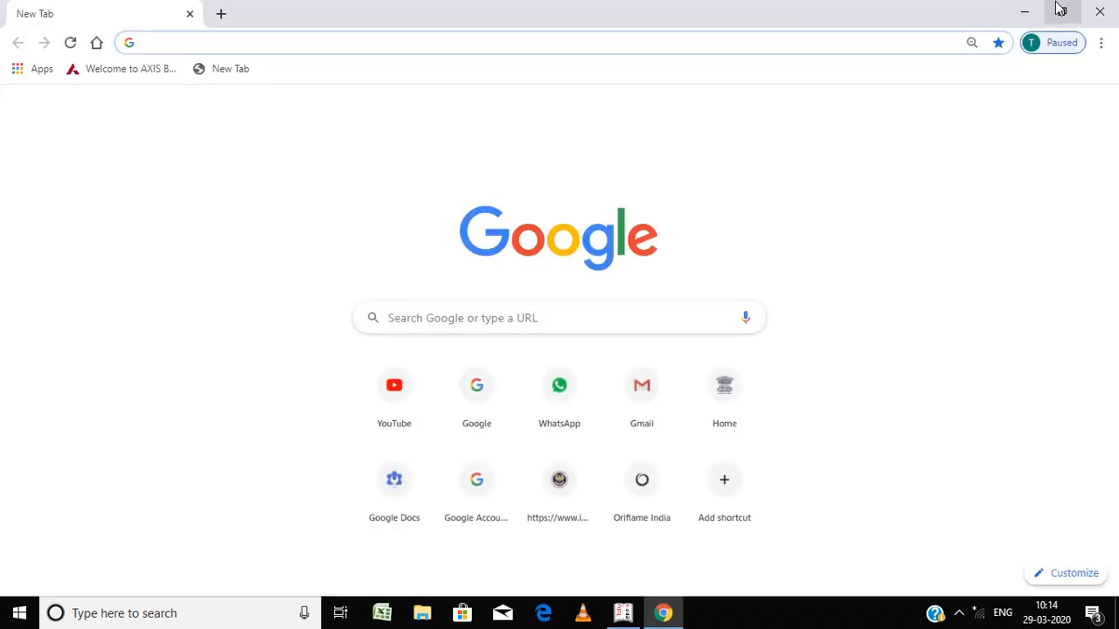
pyautogui.click(1021, 13)
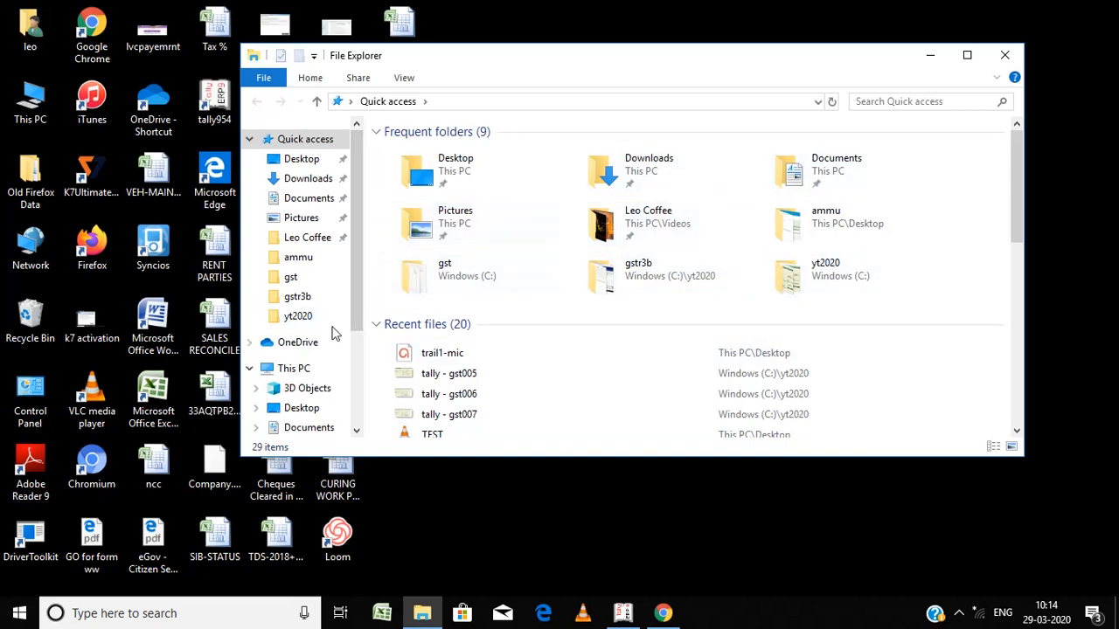
pyautogui.click(297, 371)
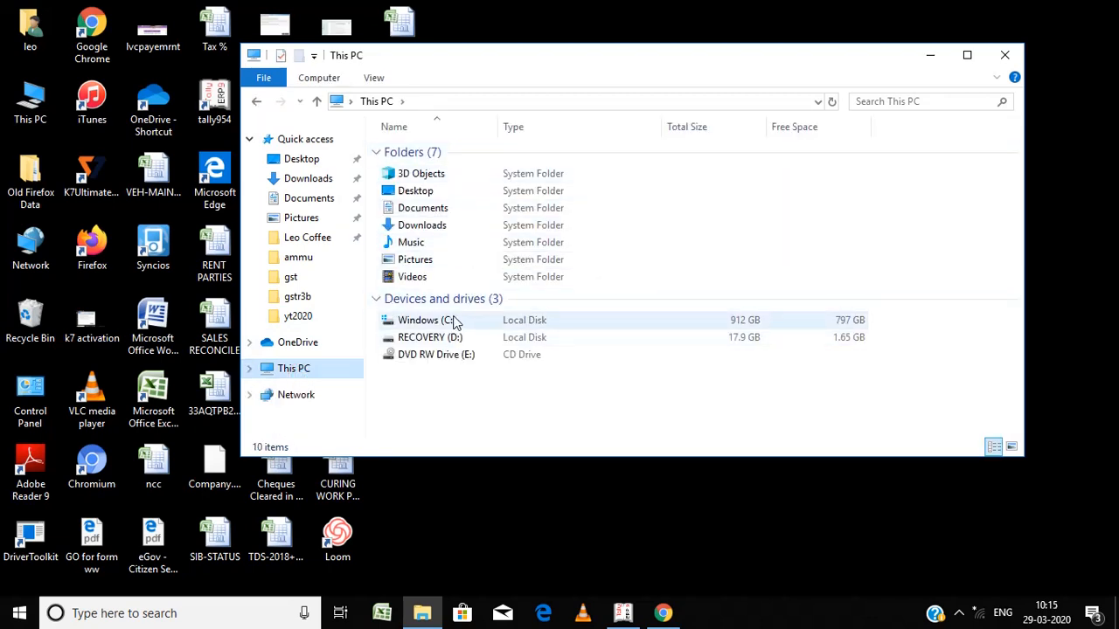
pyautogui.doubleClick(453, 322)
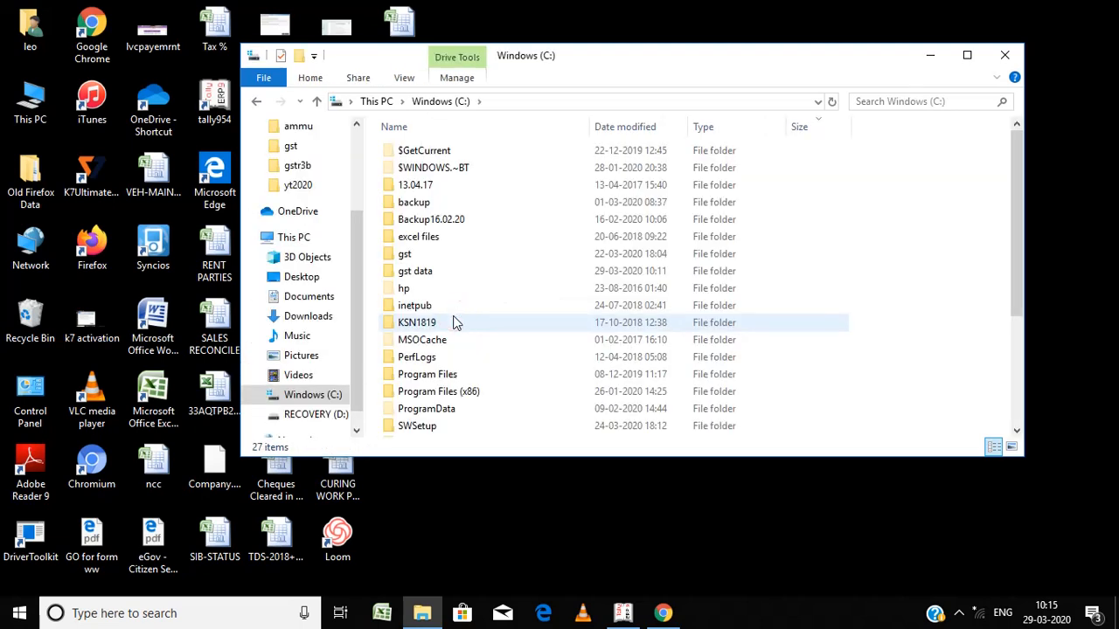
pyautogui.doubleClick(444, 271)
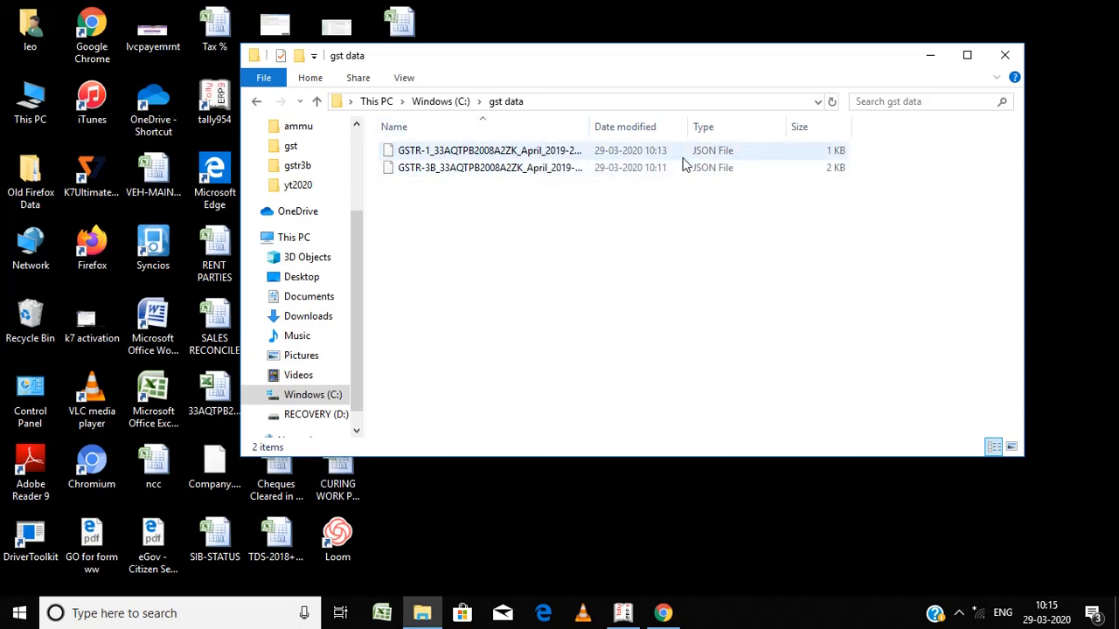
pyautogui.click(549, 169)
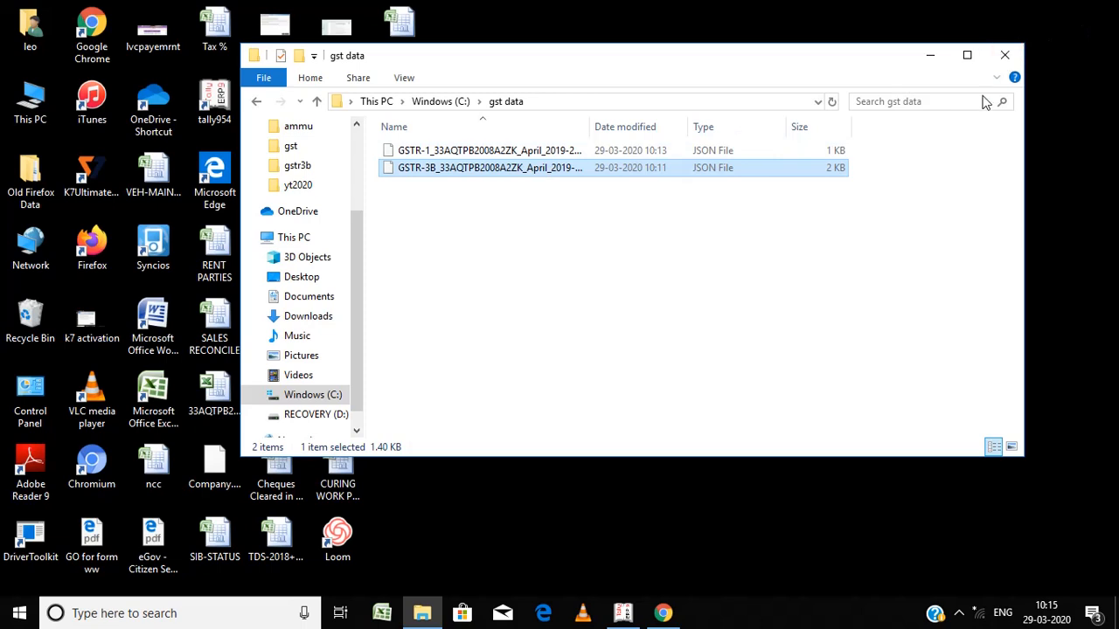
pyautogui.click(929, 56)
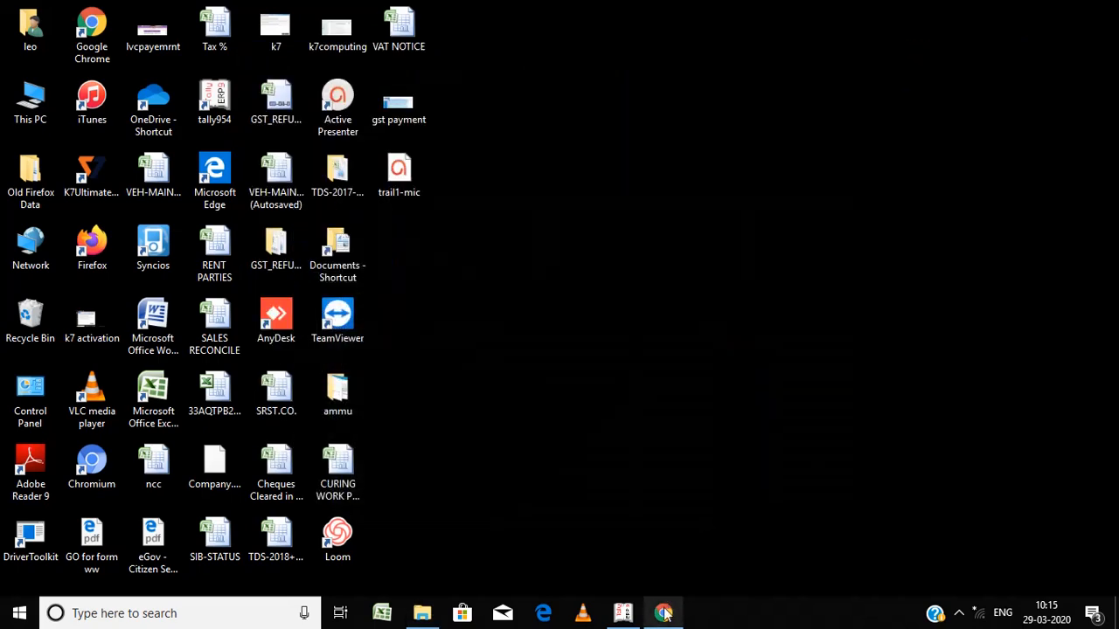
# Step: Try to open the gst.gov.in portal in Chrome, then close the browser
pyautogui.click(665, 610)
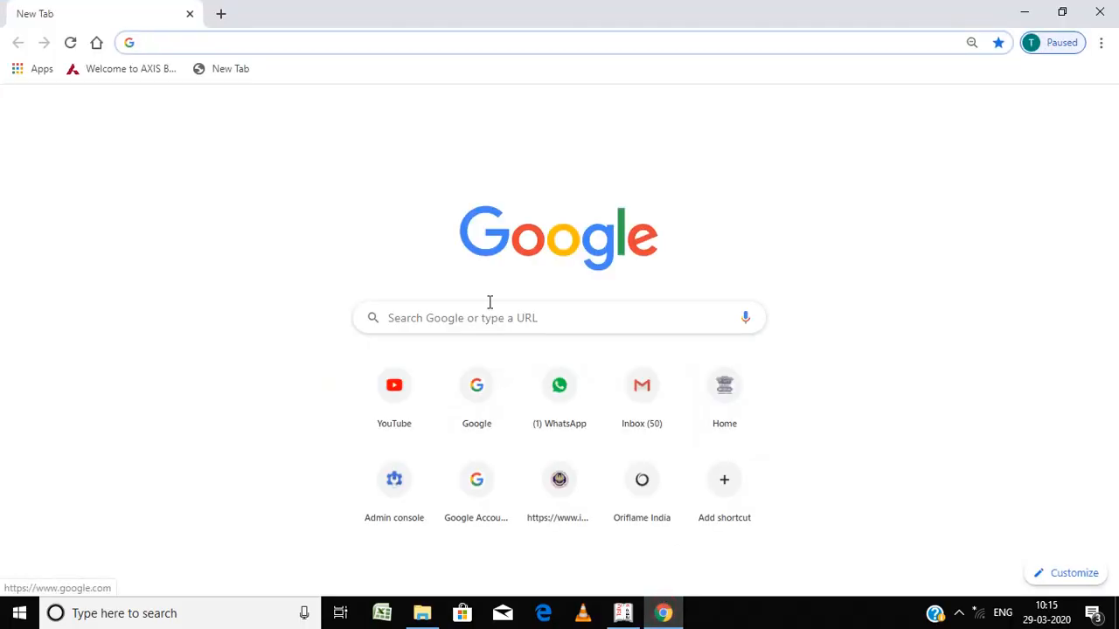
pyautogui.click(456, 326)
pyautogui.write('gst')
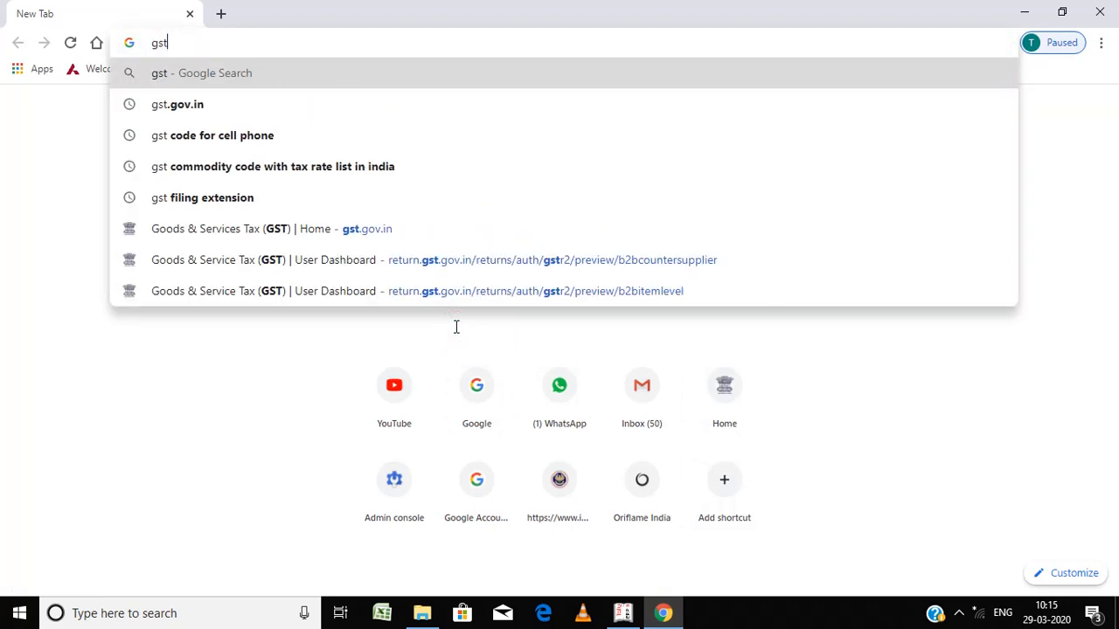
pyautogui.press('Down')
pyautogui.press('Return')
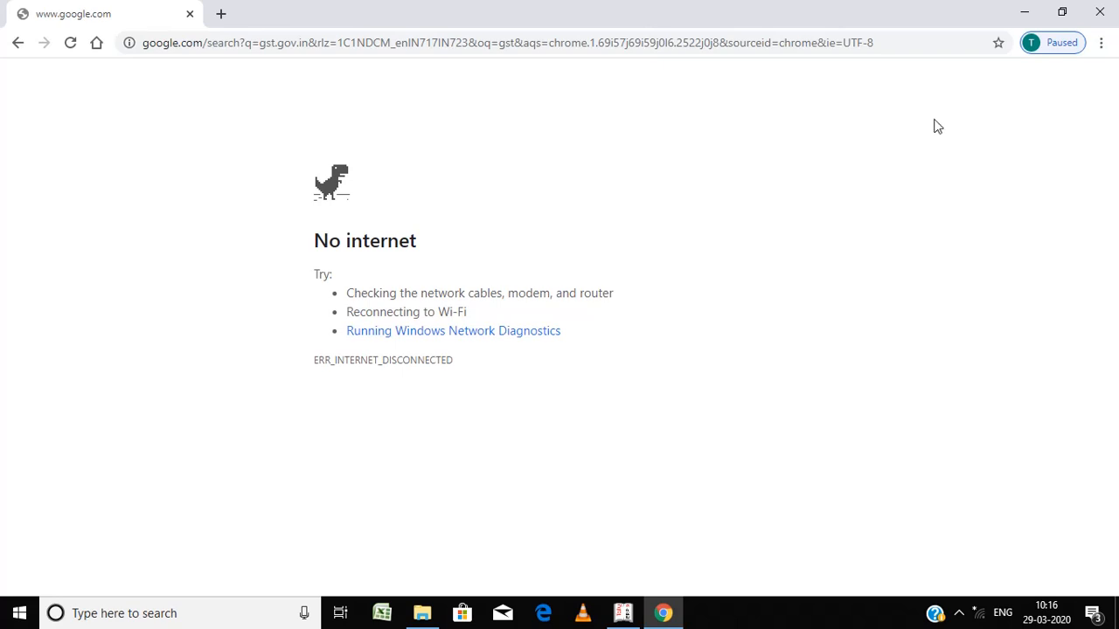
pyautogui.click(1099, 13)
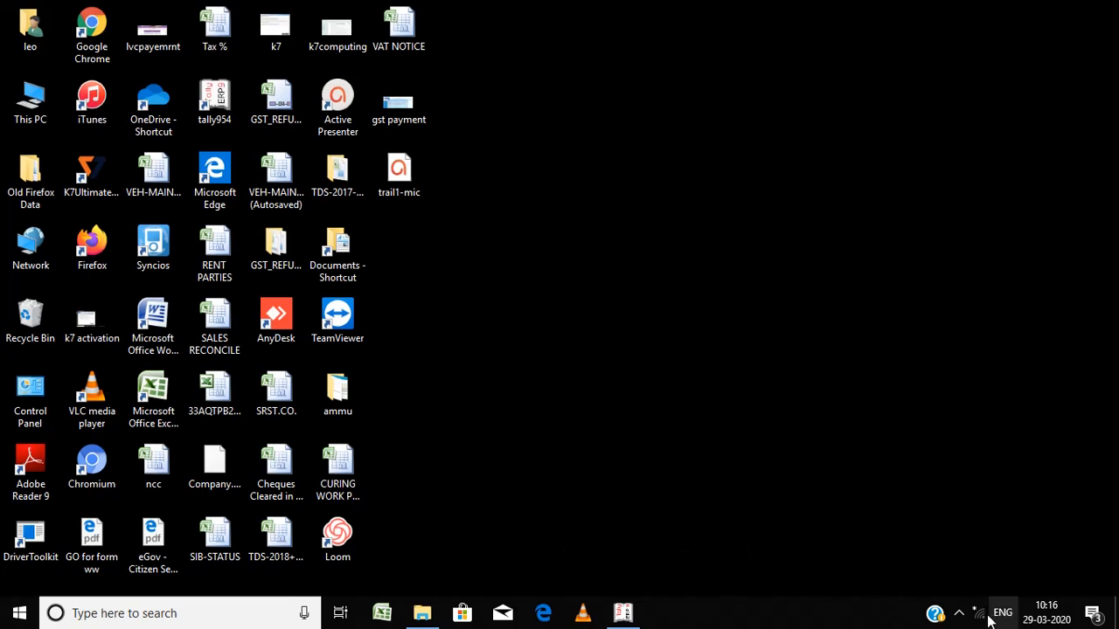
pyautogui.click(959, 613)
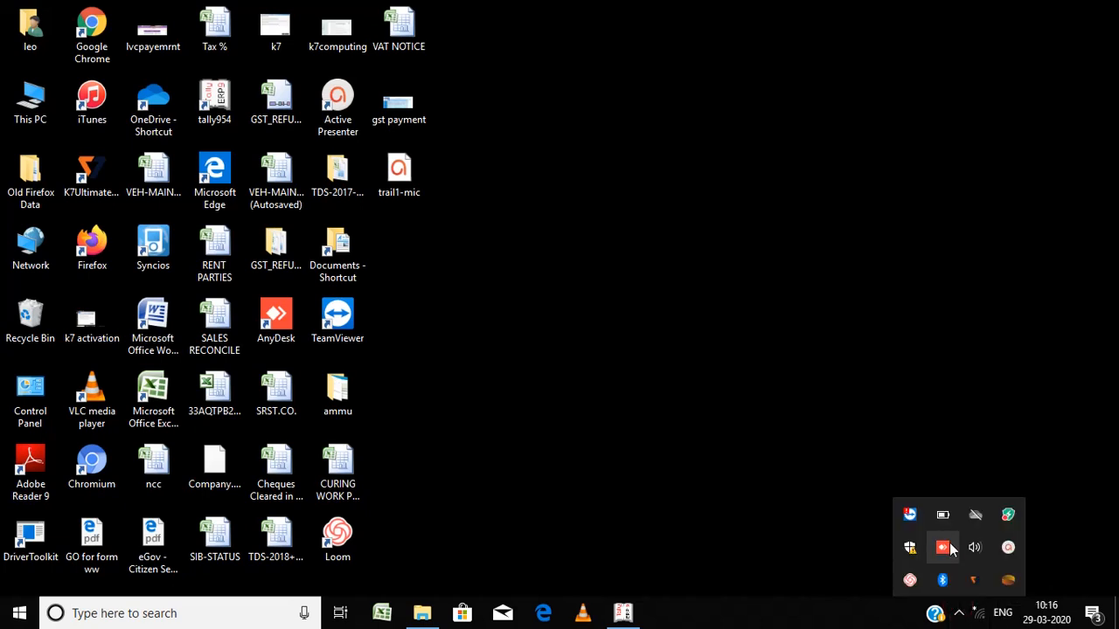
pyautogui.click(1006, 547)
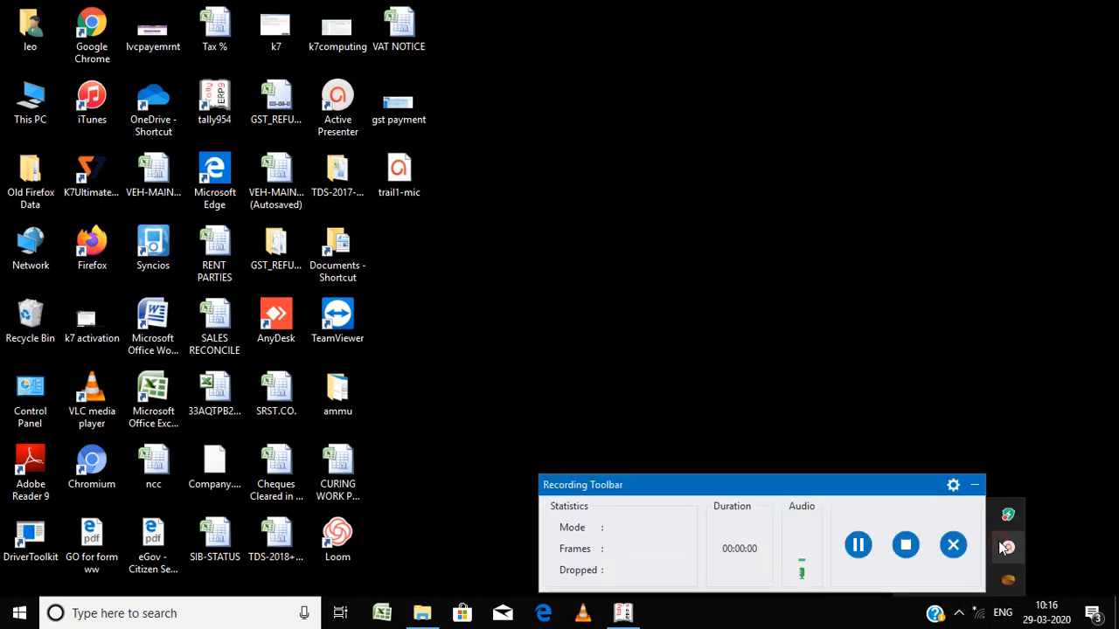